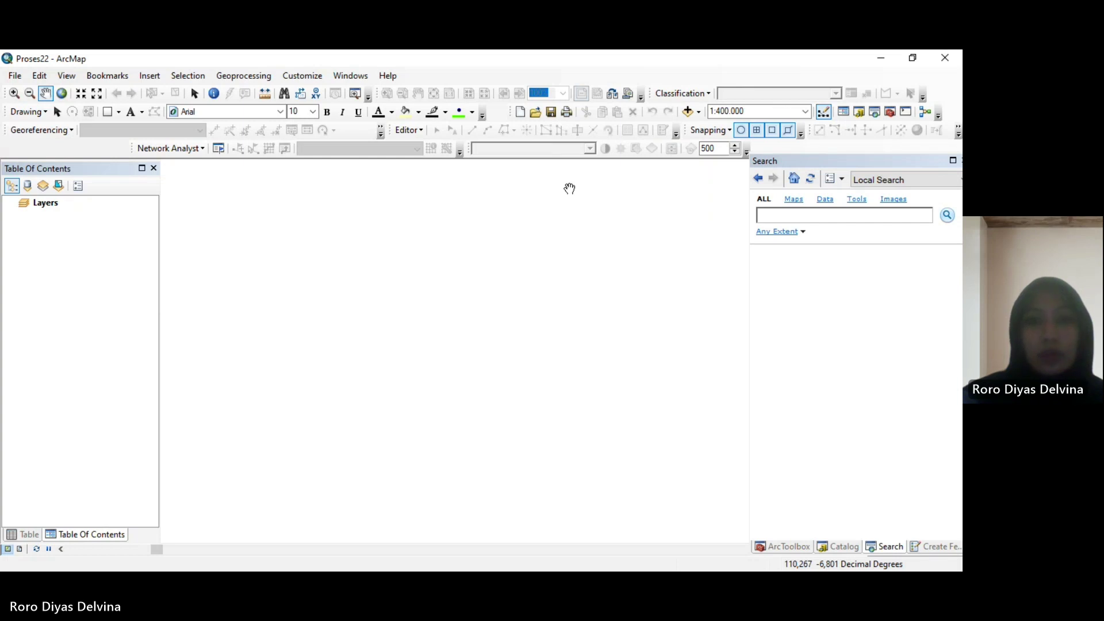
# Add the Landsat surface reflectance rasters SR_B5.TIF, SR_B6.TIF and SR_B7.TIF from the M8 NDBI\2022 folder to the data frame
pyautogui.click(46, 203)
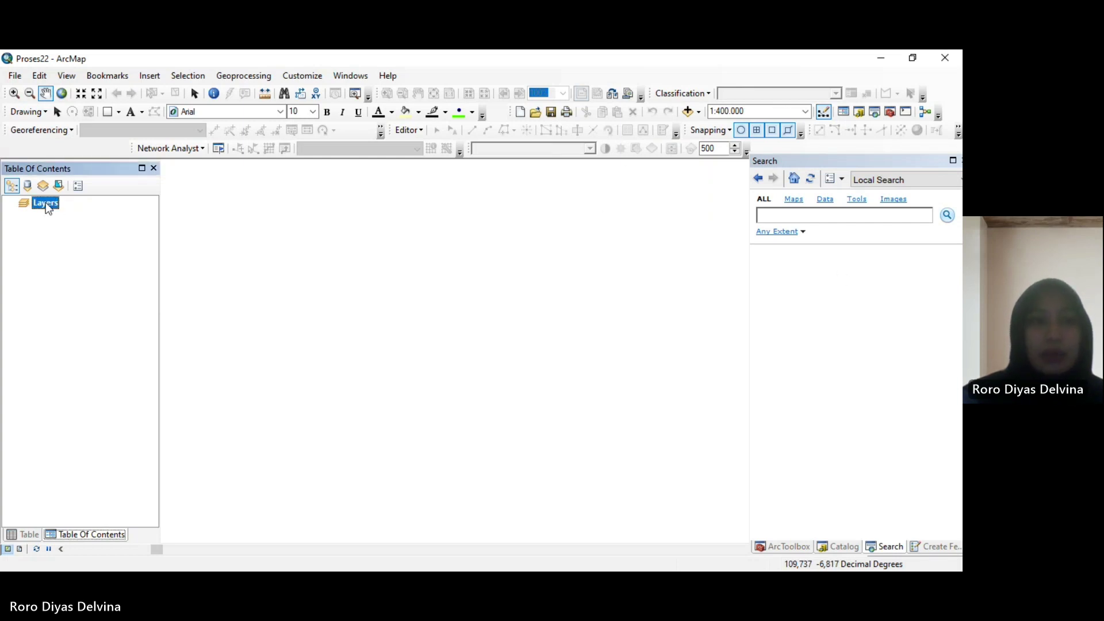
pyautogui.rightClick(43, 205)
pyautogui.click(63, 214)
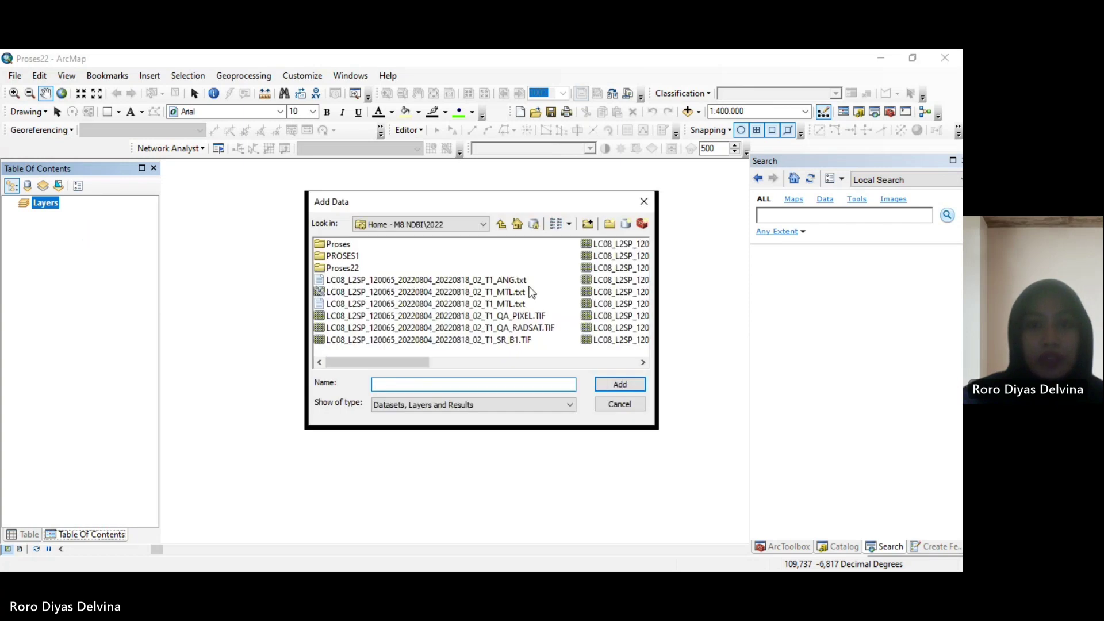
pyautogui.scroll(-3, 420, 283)
pyautogui.scroll(4, 437, 285)
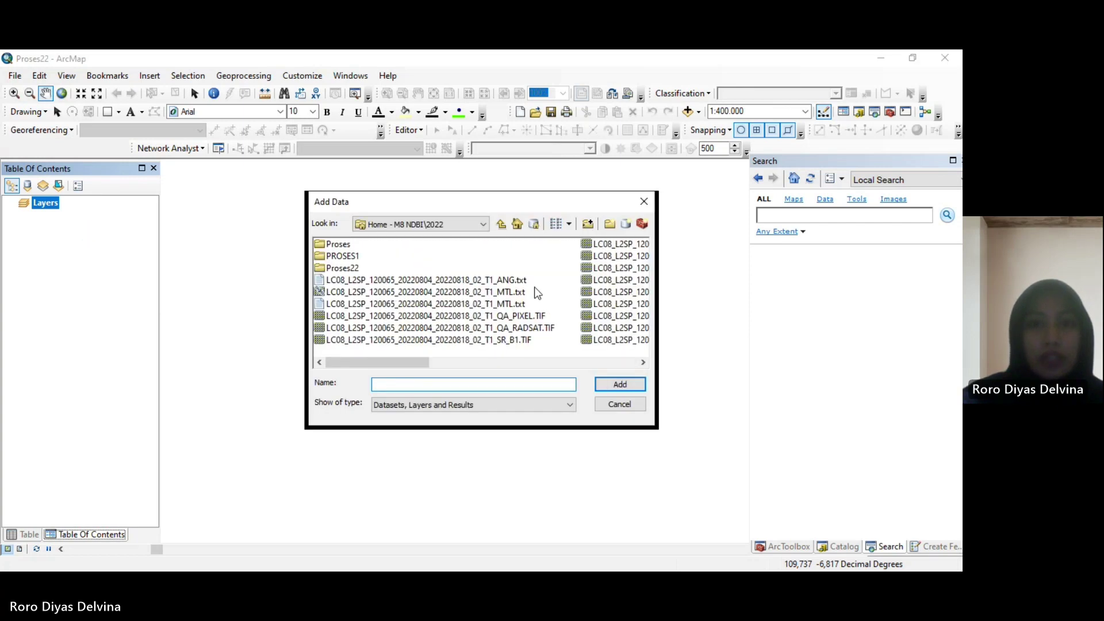
pyautogui.scroll(-2, 535, 290)
pyautogui.click(524, 282)
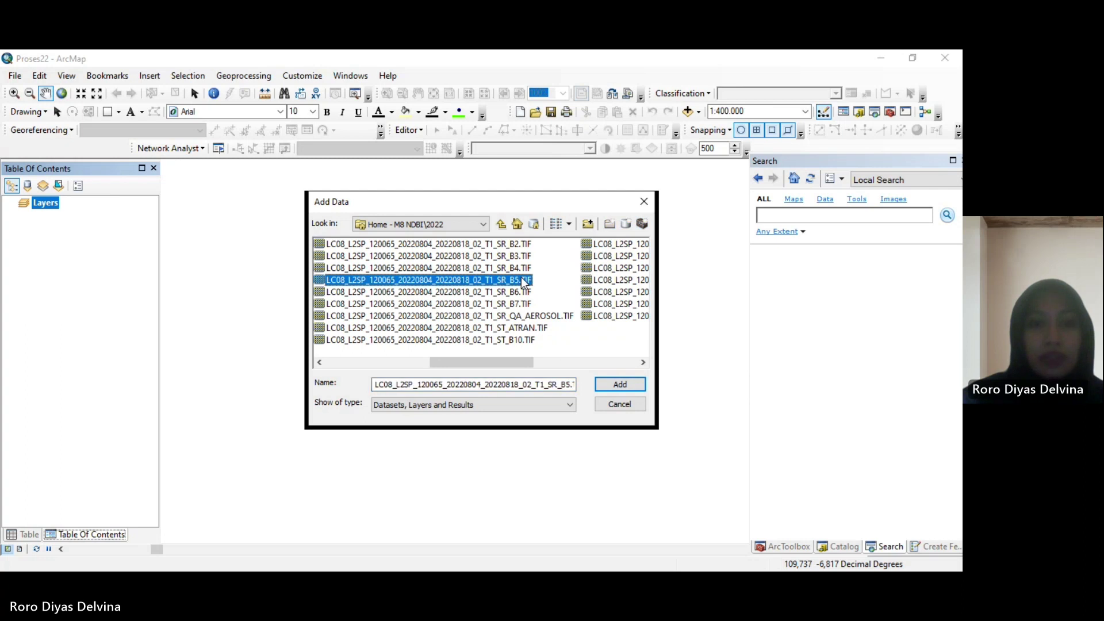
pyautogui.keyDown('ctrl'); pyautogui.click(523, 293); pyautogui.keyUp('ctrl')
pyautogui.keyDown('ctrl'); pyautogui.click(509, 304); pyautogui.keyUp('ctrl')
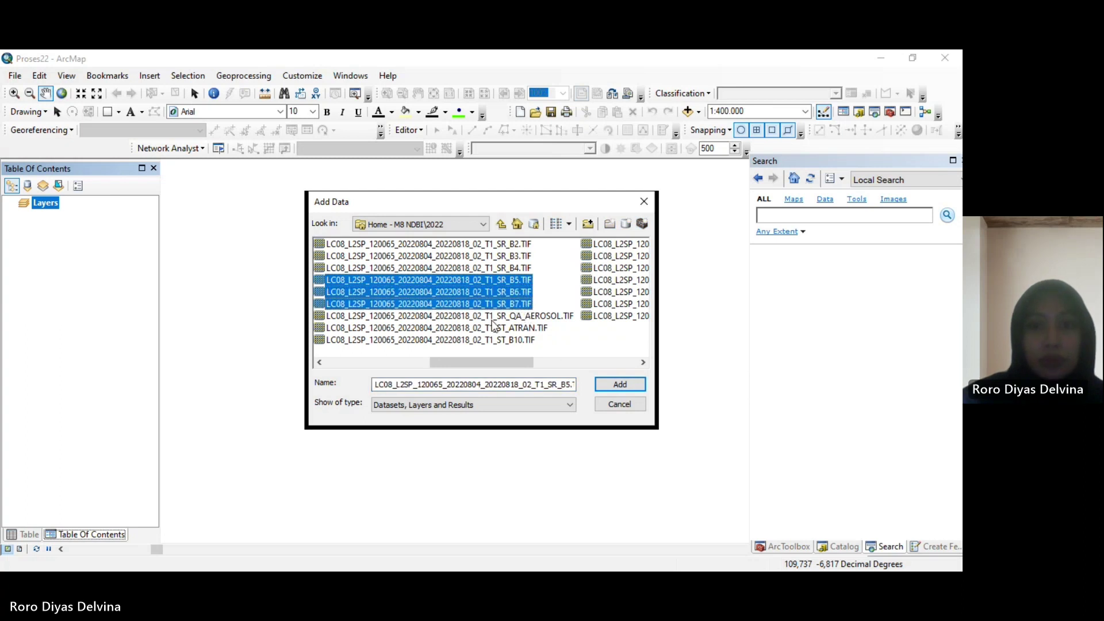
pyautogui.click(627, 384)
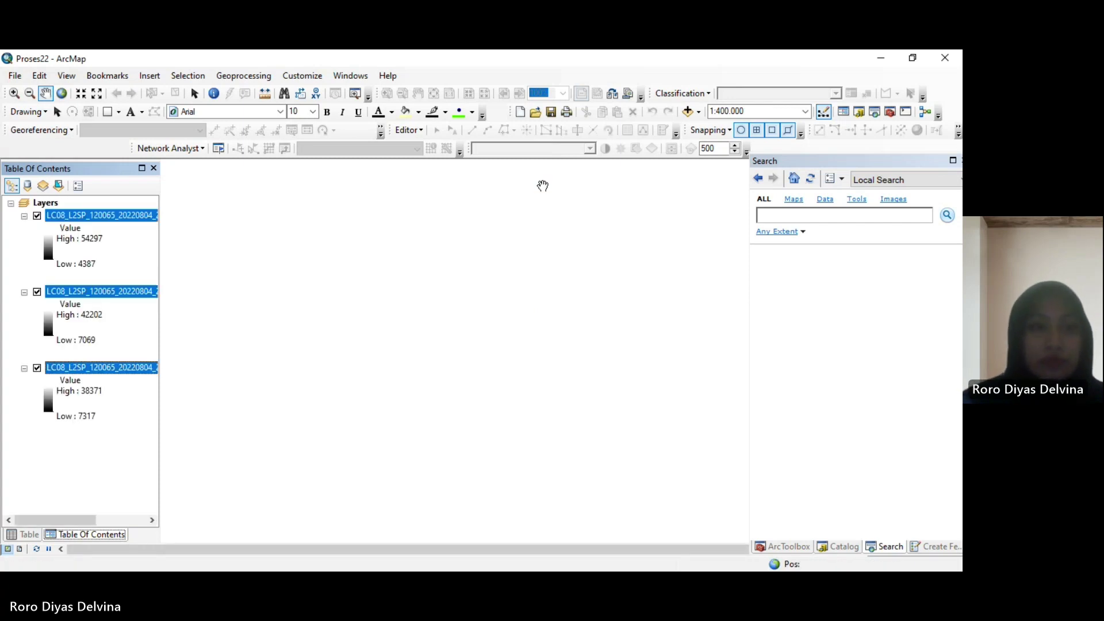
# Collapse the legends of the three Landsat band layers and clear the layer selection
pyautogui.click(24, 368)
pyautogui.click(24, 291)
pyautogui.click(24, 215)
pyautogui.click(42, 285)
# Add BatasAdmKendal.shp and Buffer_BatasAdmKndal.shp from the E:\Semester 4\M8 NDBI\batas Admin folder to the data frame
pyautogui.click(44, 203)
pyautogui.rightClick(44, 203)
pyautogui.click(81, 211)
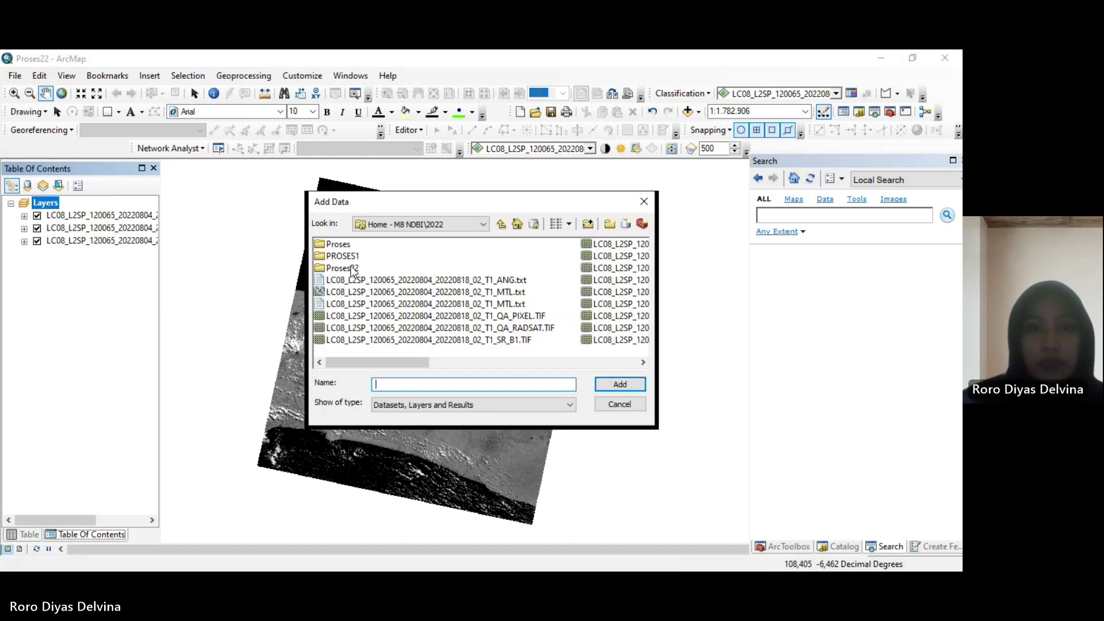
pyautogui.click(483, 224)
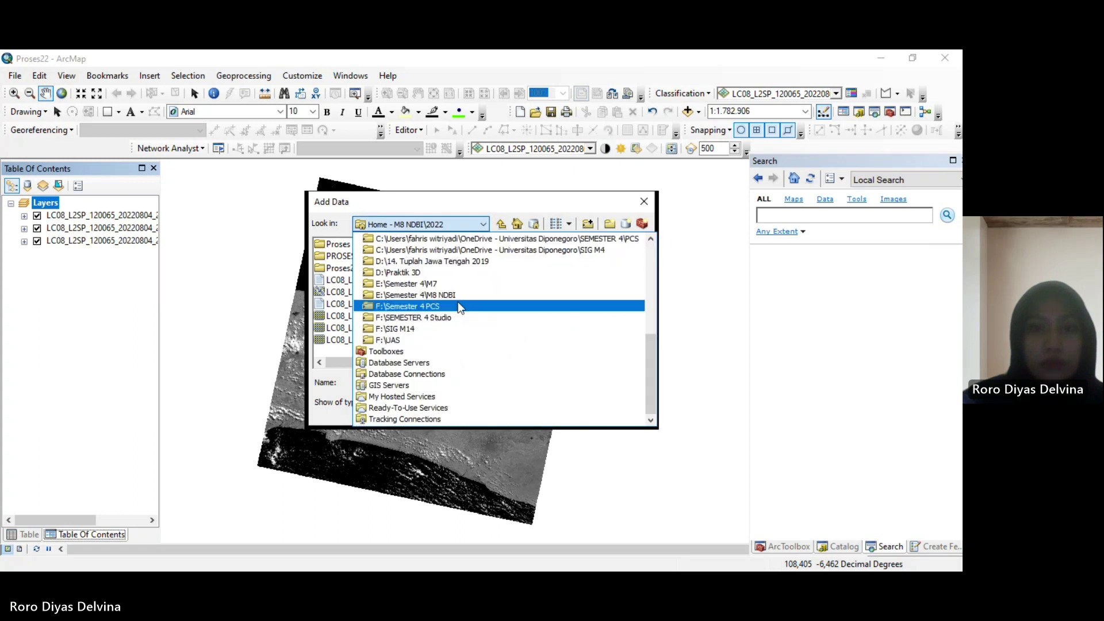
pyautogui.click(460, 309)
pyautogui.click(471, 226)
pyautogui.click(456, 296)
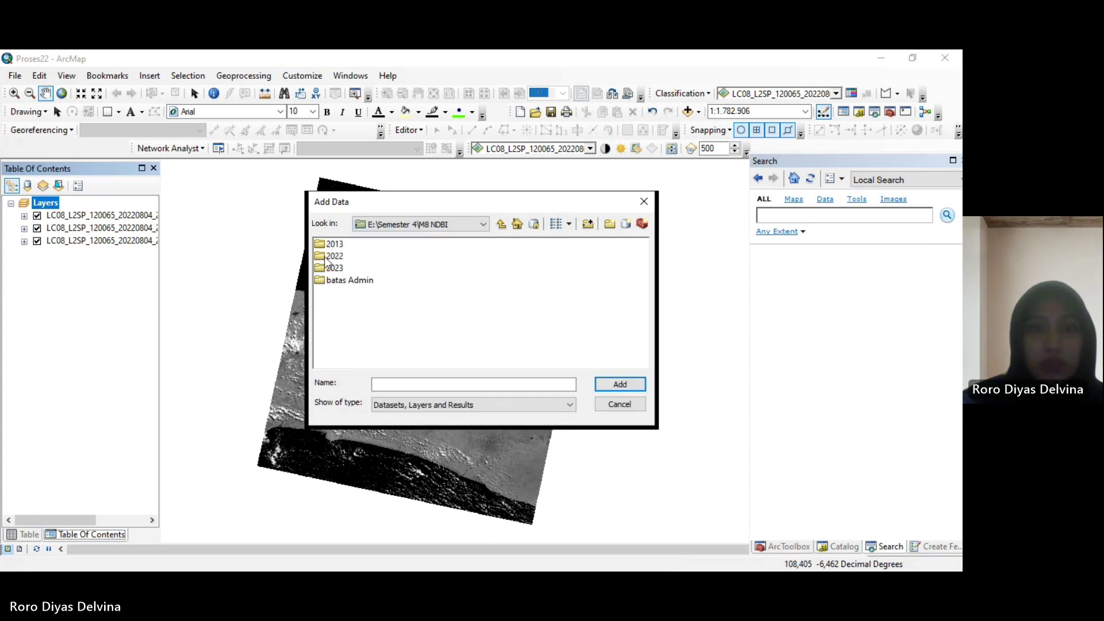
pyautogui.doubleClick(362, 281)
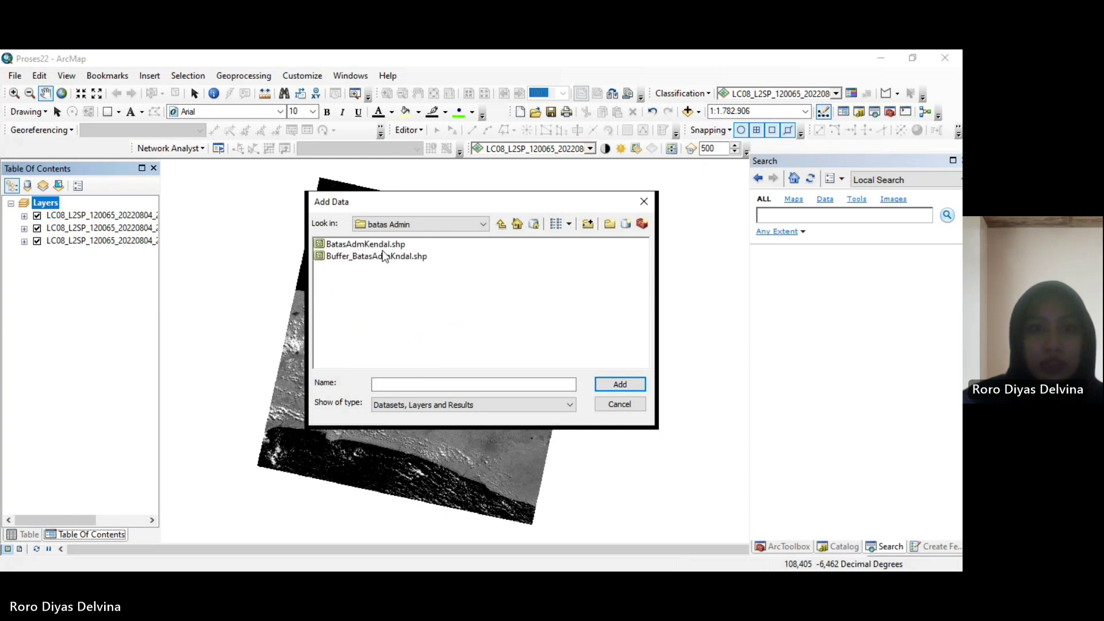
pyautogui.click(383, 247)
pyautogui.keyDown('shift'); pyautogui.click(394, 259); pyautogui.keyUp('shift')
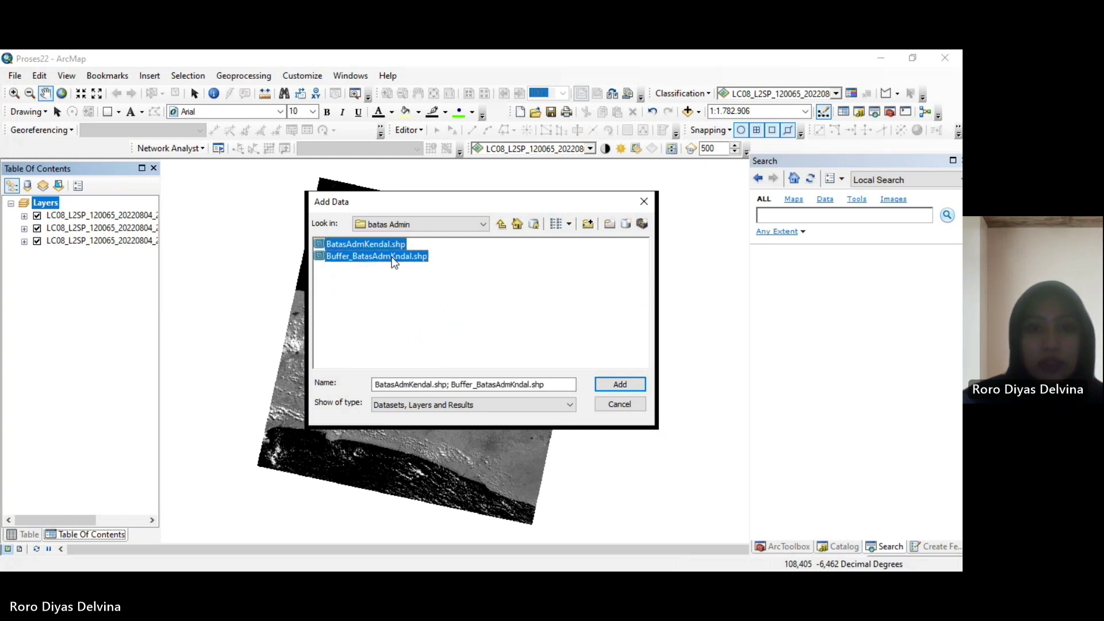
pyautogui.click(636, 382)
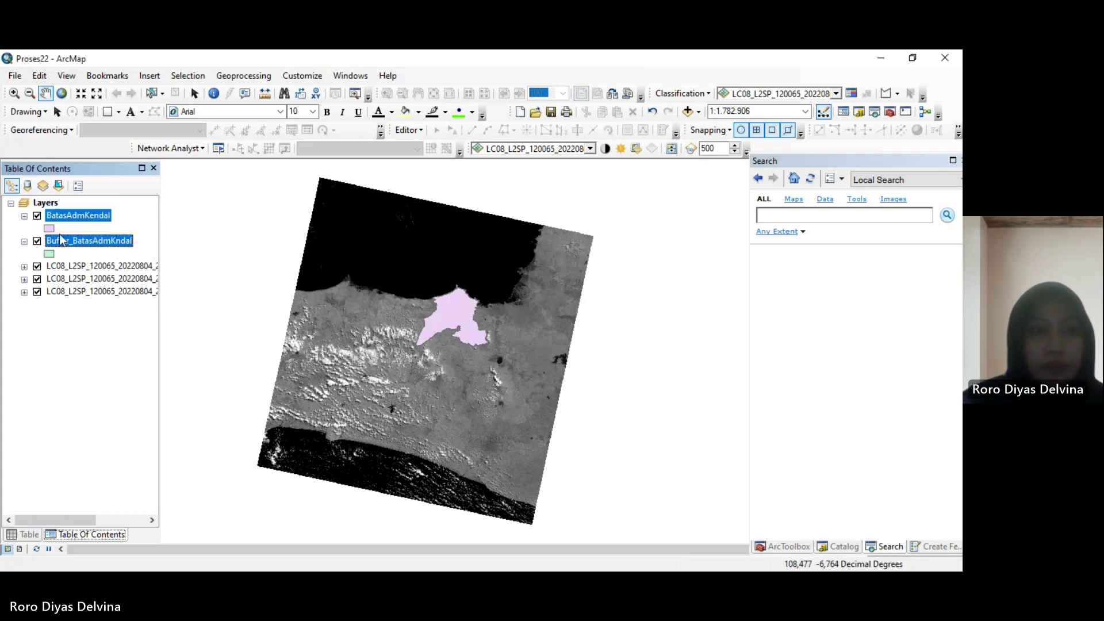
# Turn off the display of the BatasAdmKendal and Buffer_BatasAdmKndal layers
pyautogui.click(38, 237)
pyautogui.click(37, 216)
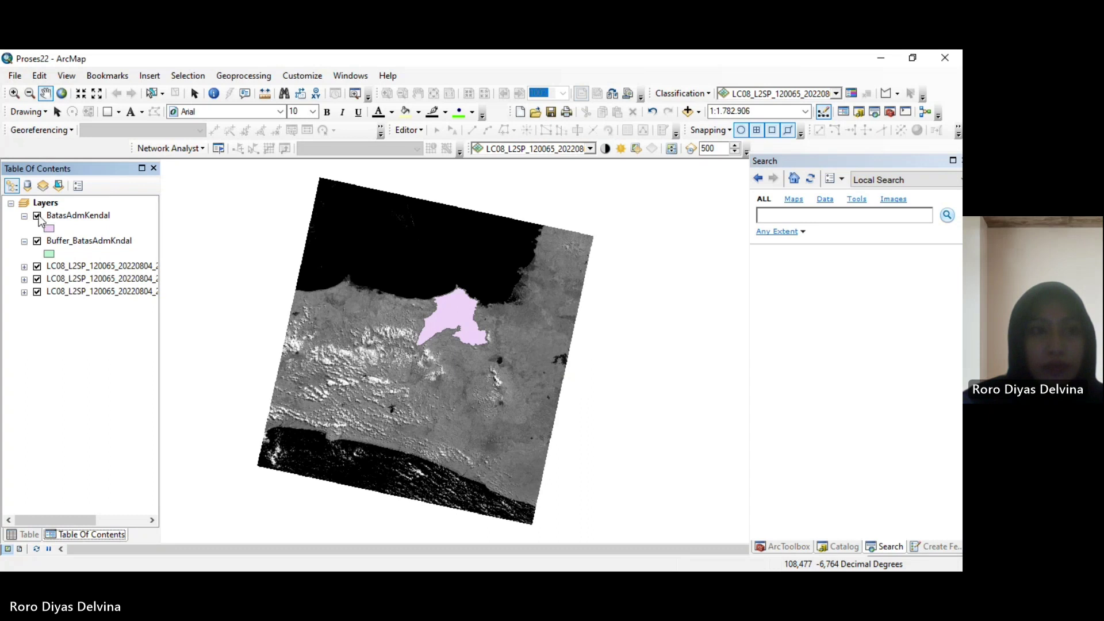
pyautogui.click(37, 241)
pyautogui.scroll(2, 344, 328)
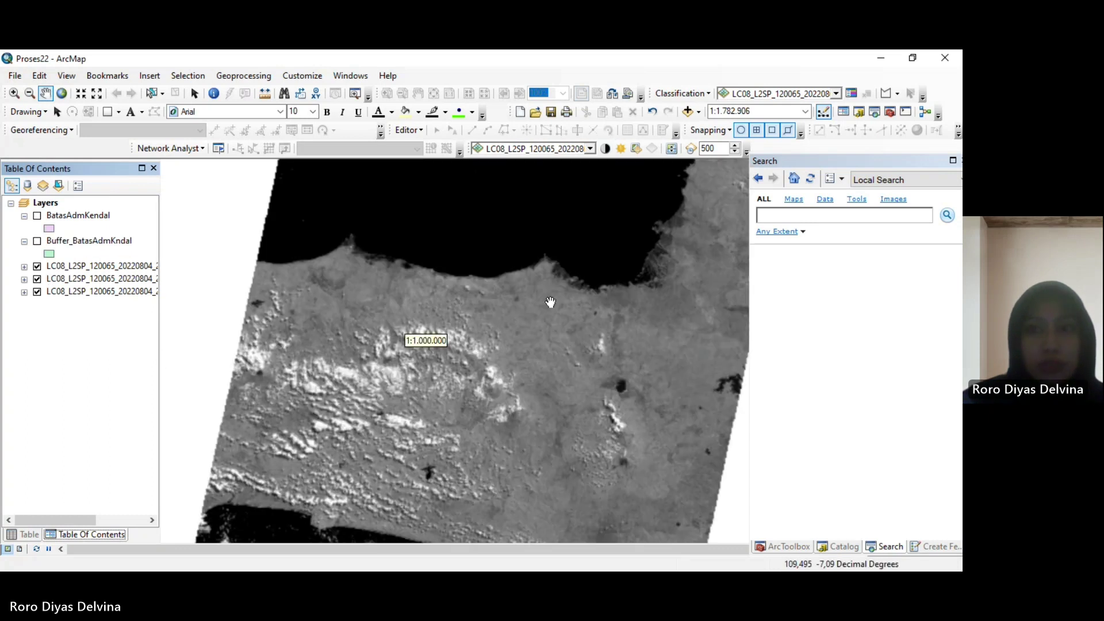
# Search the tools for "raster calculator (spatial analyst)" and open the Raster Calculator
pyautogui.click(856, 199)
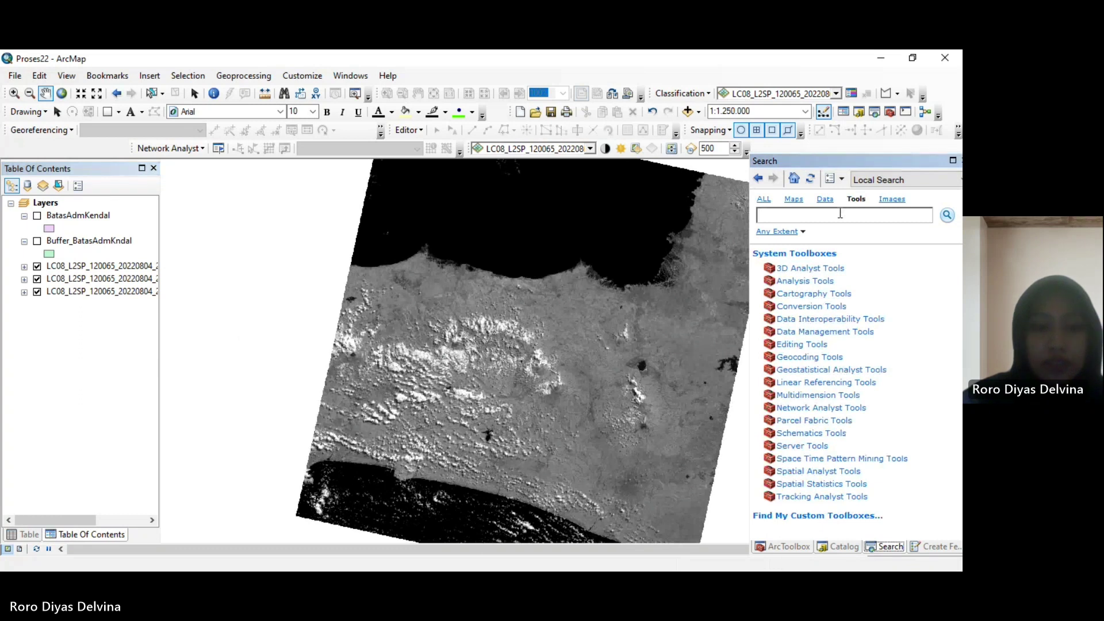
pyautogui.click(840, 214)
pyautogui.write('rasr')
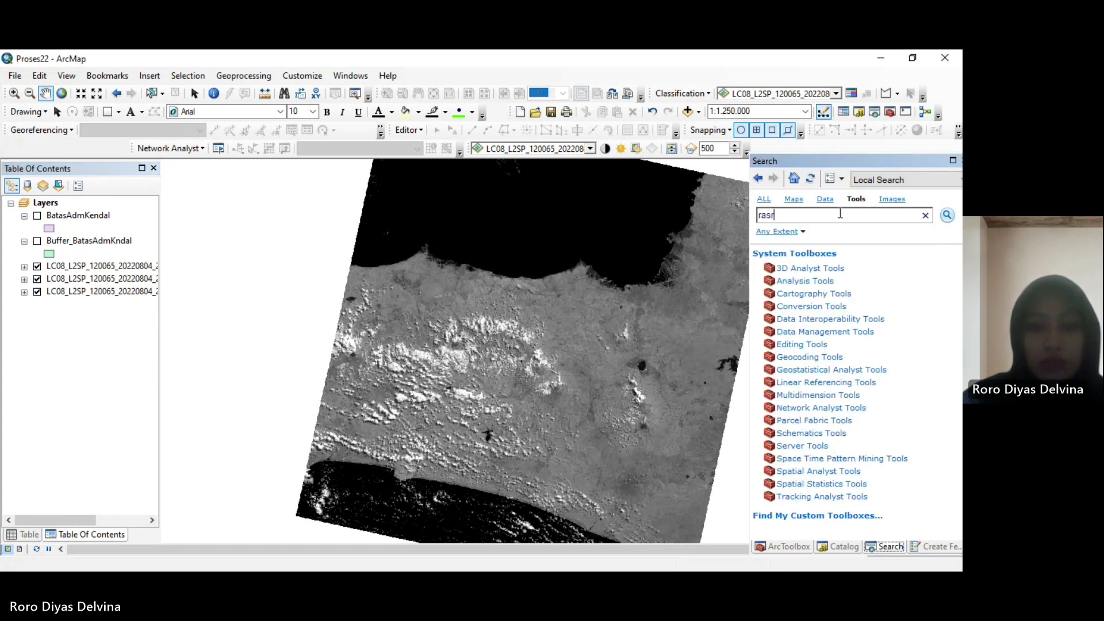
pyautogui.press('BackSpace')
pyautogui.write('te')
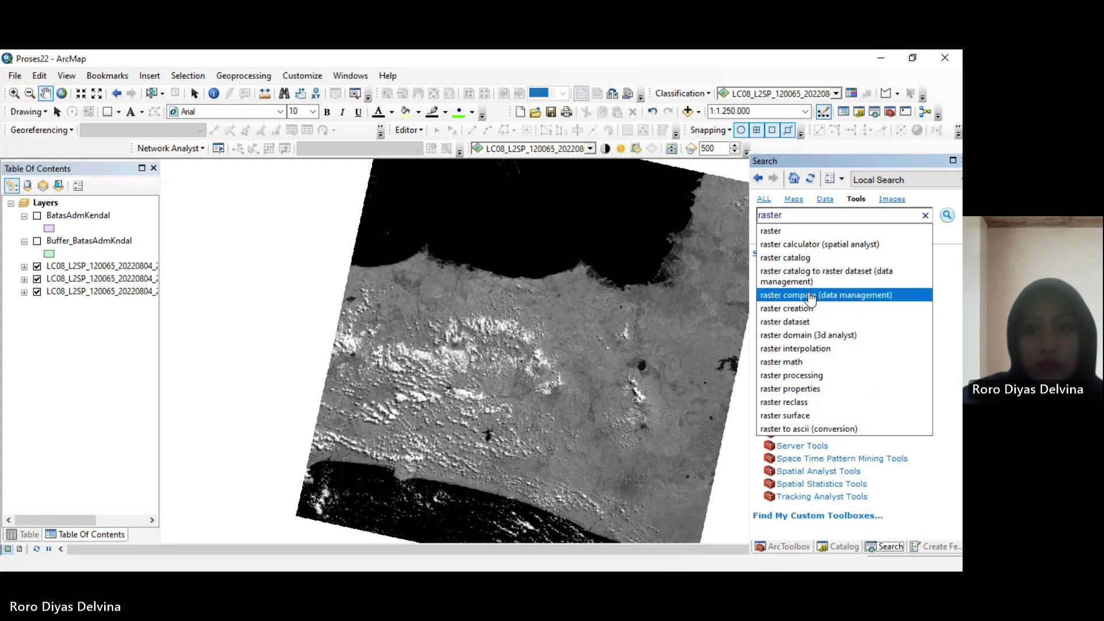
pyautogui.write('r cal')
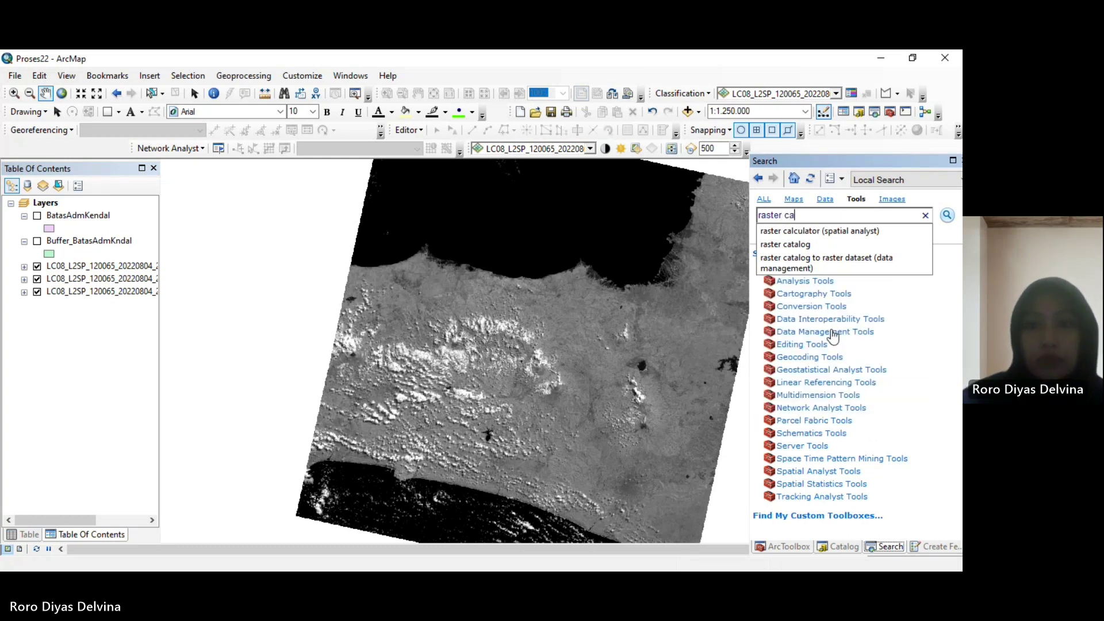
pyautogui.click(839, 233)
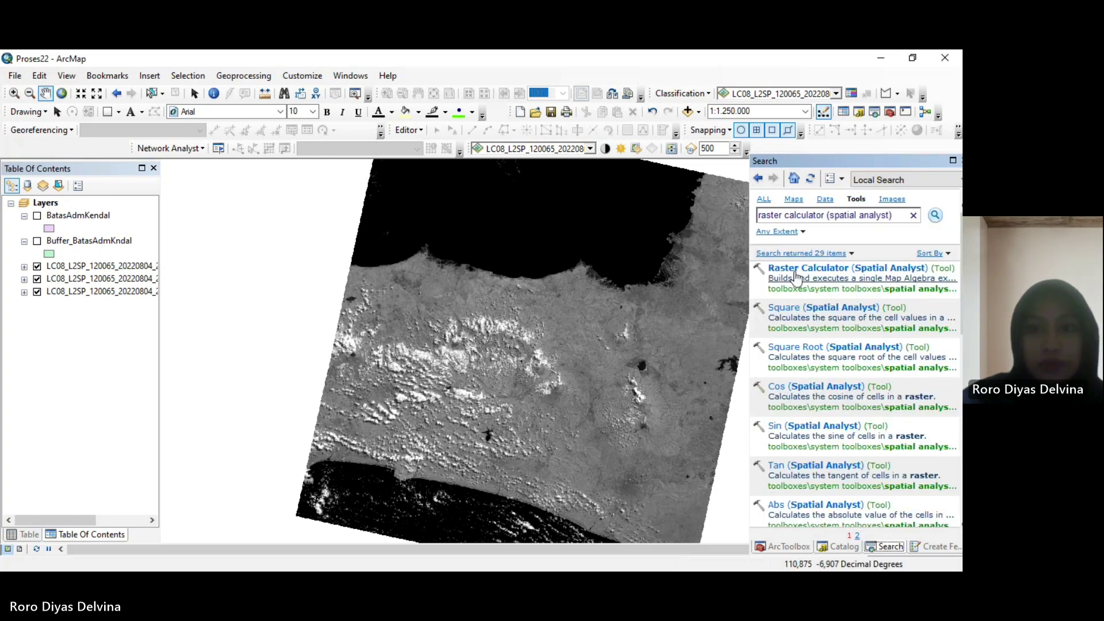
pyautogui.click(799, 268)
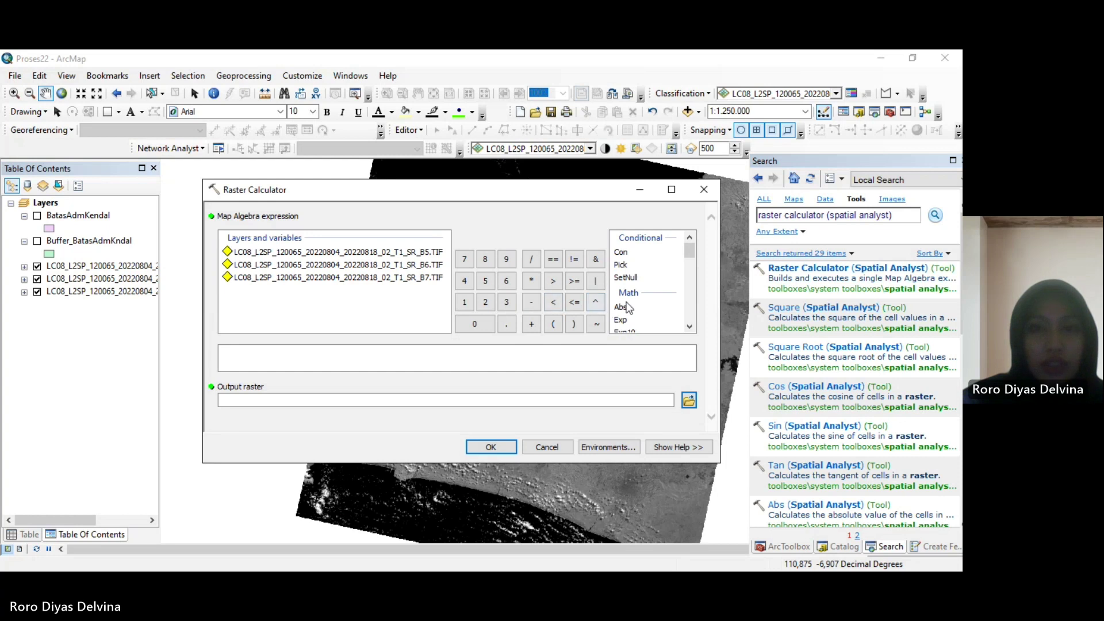
# Build the numerator of the map algebra expression as Float of band SR_B6.TIF minus band SR_B5.TIF
pyautogui.scroll(-1, 631, 311)
pyautogui.doubleClick(623, 322)
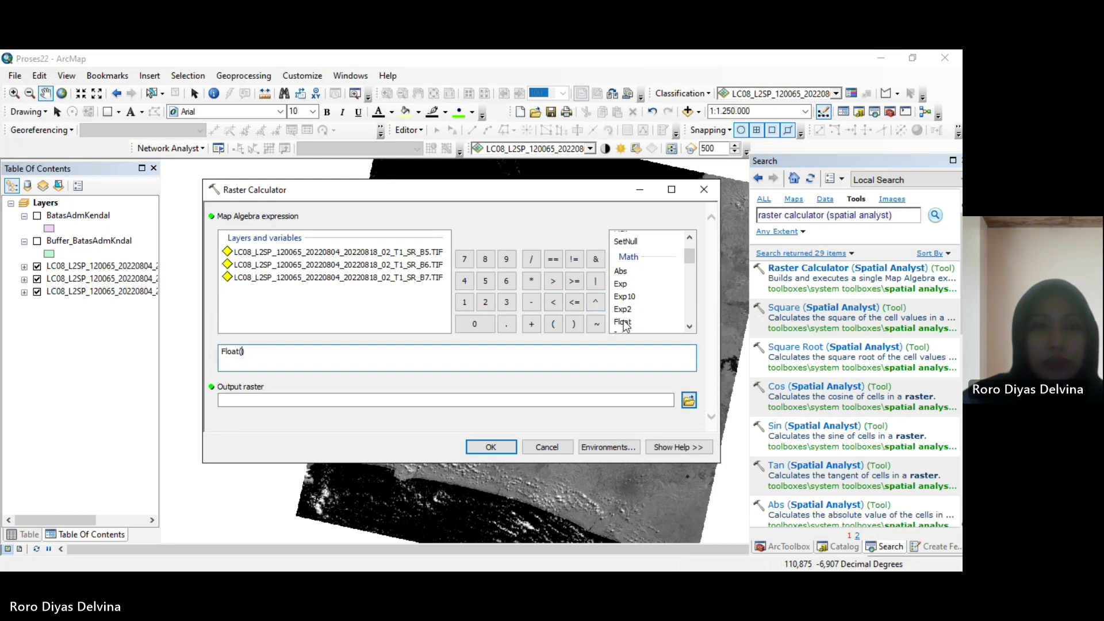
pyautogui.doubleClick(429, 266)
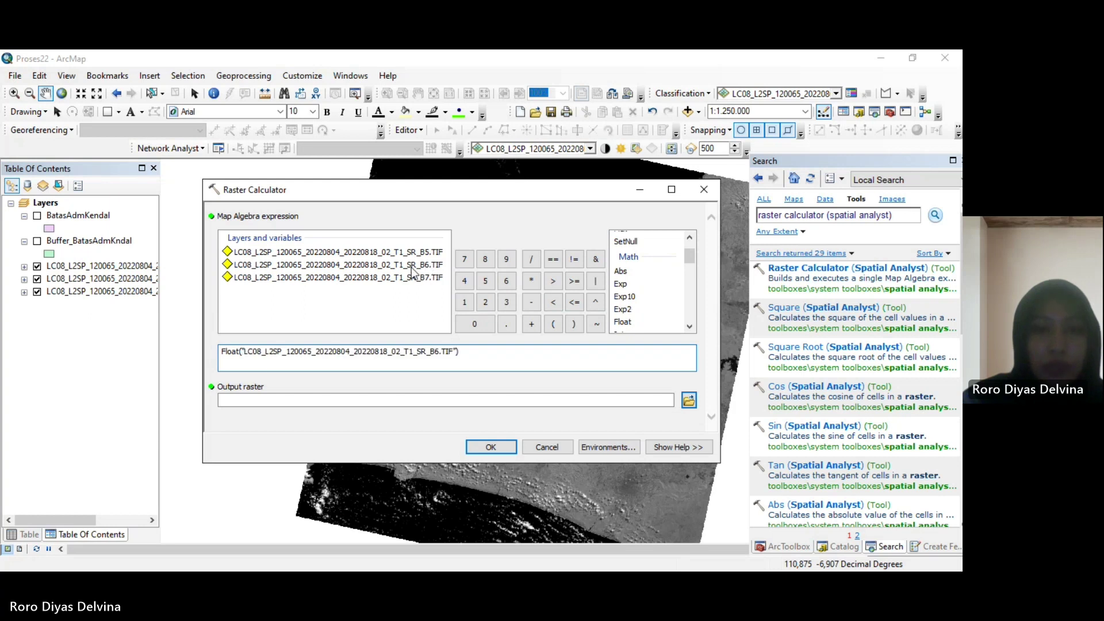
pyautogui.click(532, 303)
pyautogui.click(400, 254)
pyautogui.doubleClick(399, 255)
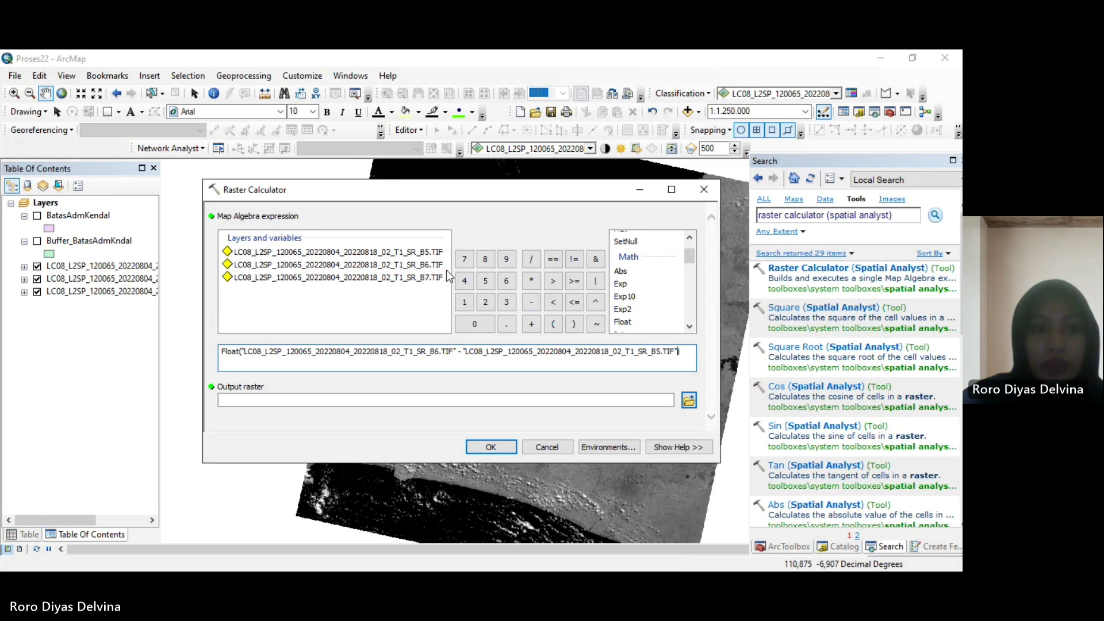
# Divide the expression by Float of band SR_B6.TIF plus band SR_B5.TIF
pyautogui.press('End')
pyautogui.click(531, 258)
pyautogui.doubleClick(623, 323)
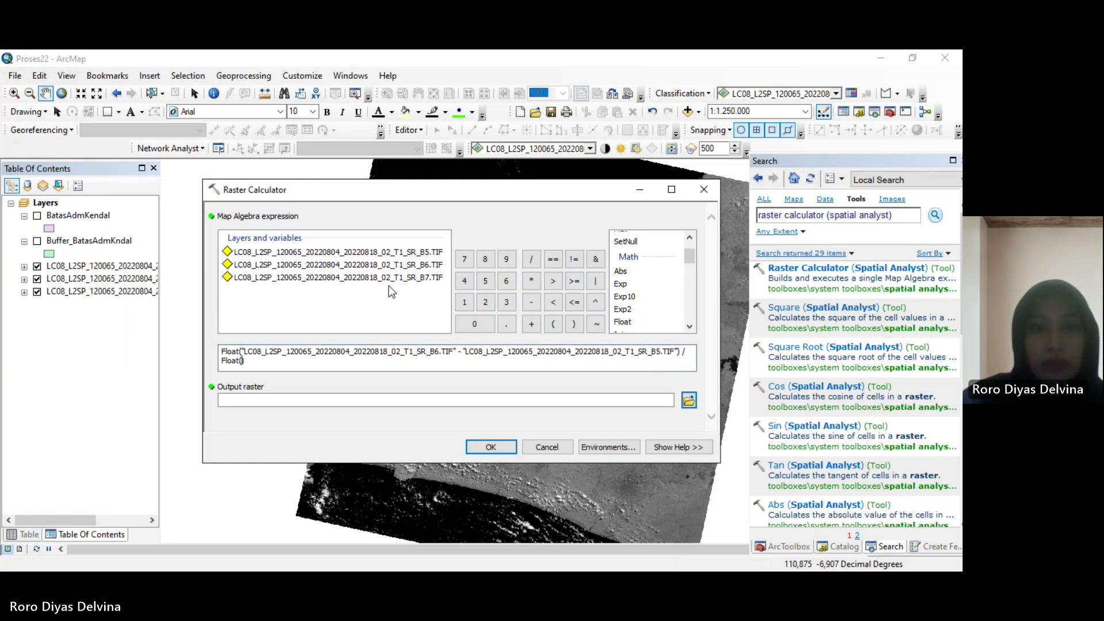
pyautogui.doubleClick(411, 265)
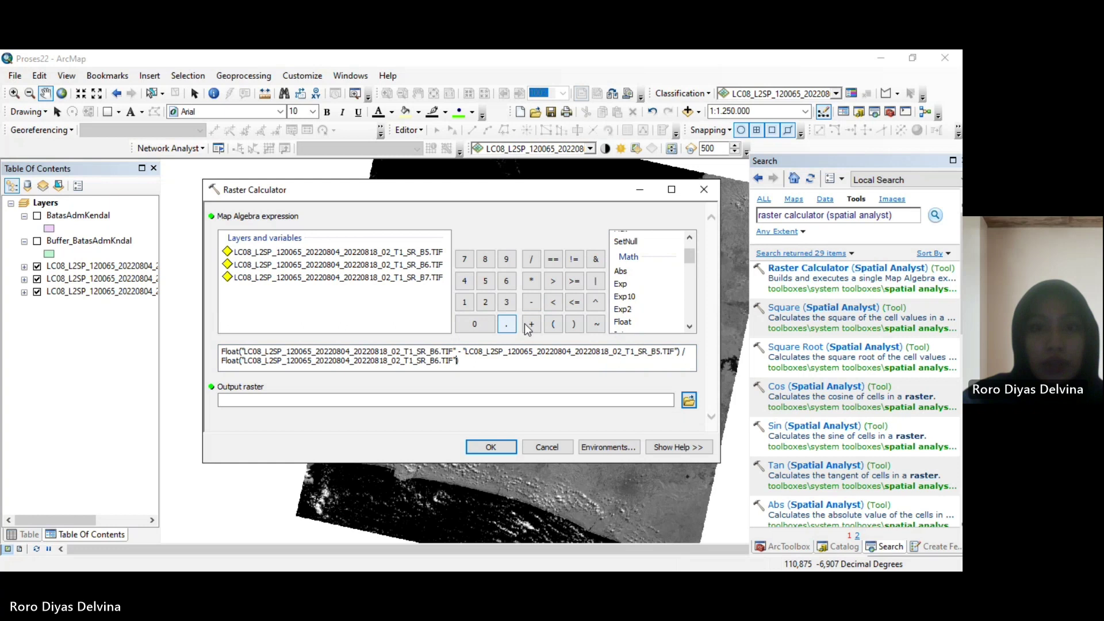
pyautogui.doubleClick(432, 253)
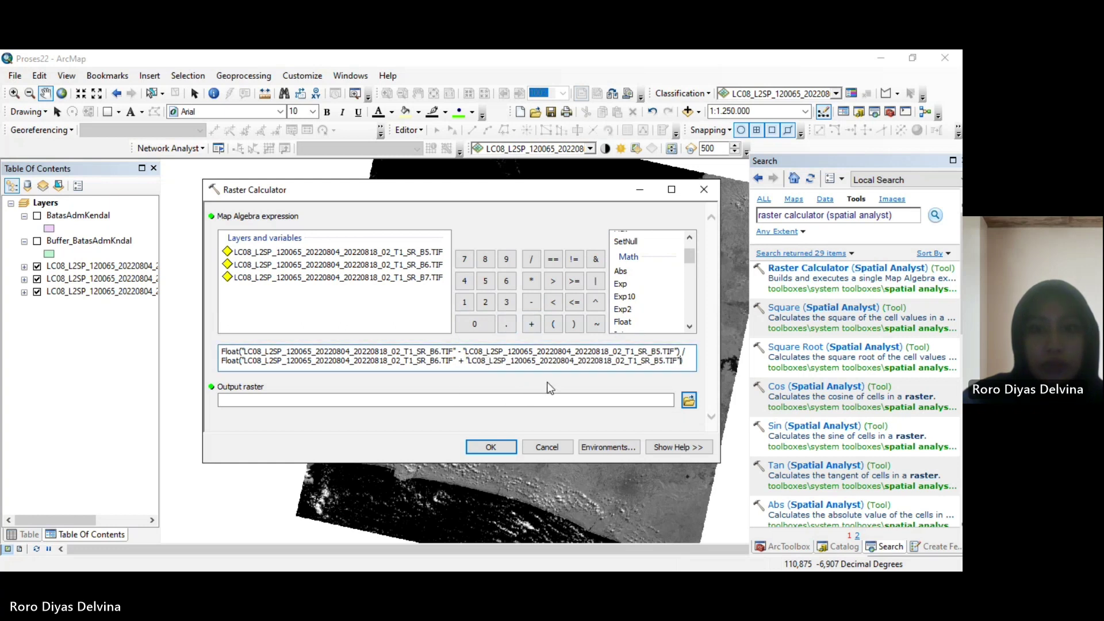
# Set the output raster to NDBI.tif in the Proses22 folder, run the calculation and close the leftover blank calculator dialog
pyautogui.click(671, 405)
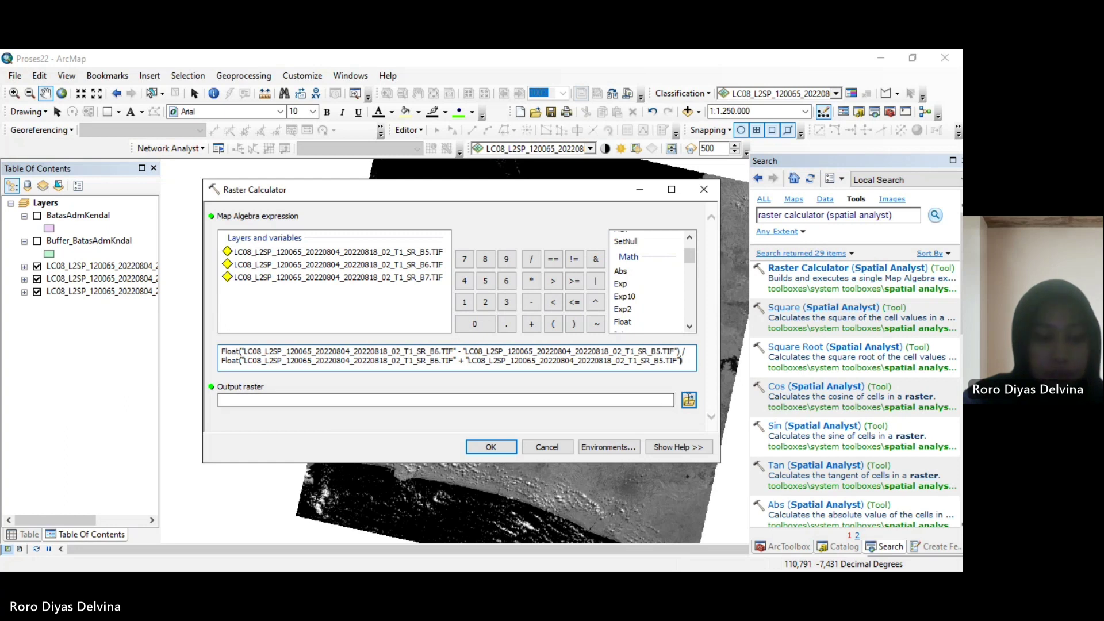
pyautogui.click(688, 395)
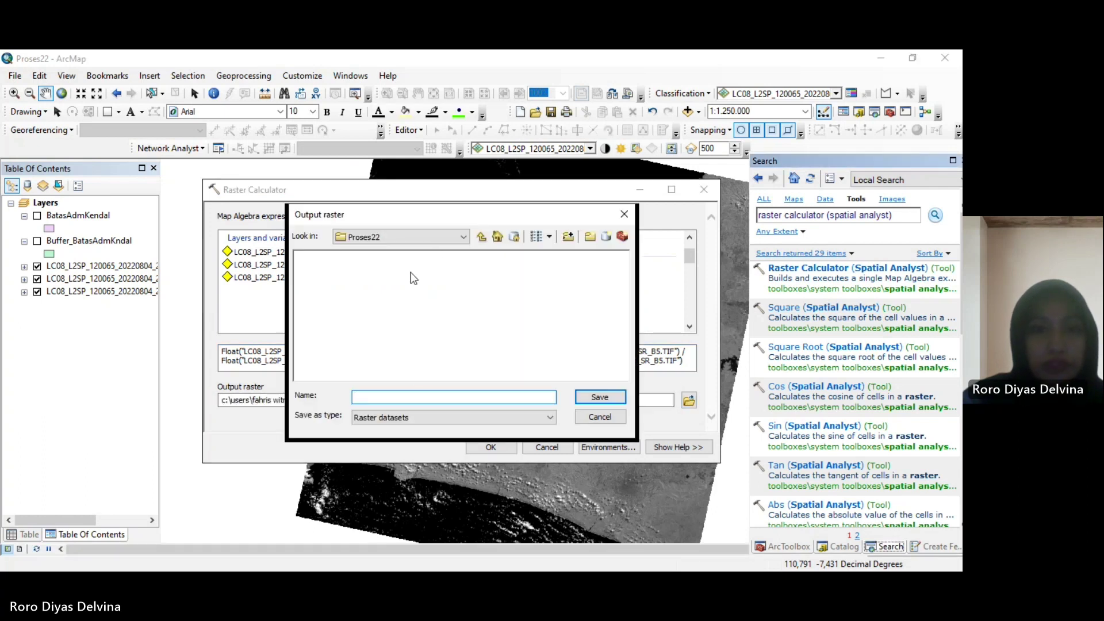
pyautogui.write('NBDI')
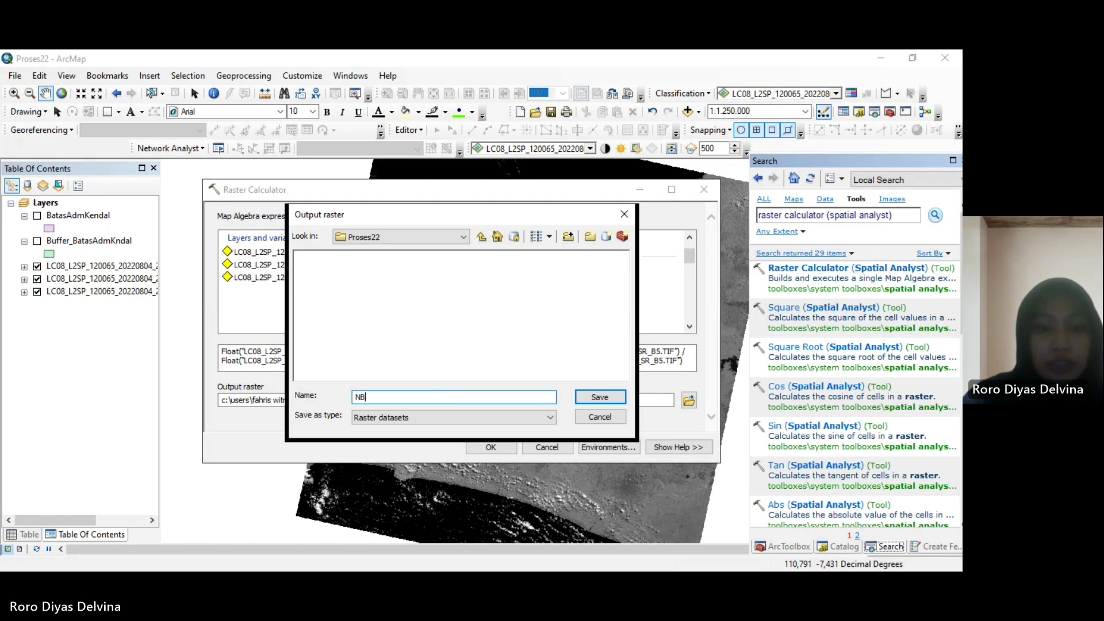
pyautogui.press('BackSpace')
pyautogui.press('BackSpace')
pyautogui.press('BackSpace')
pyautogui.write('DBI')
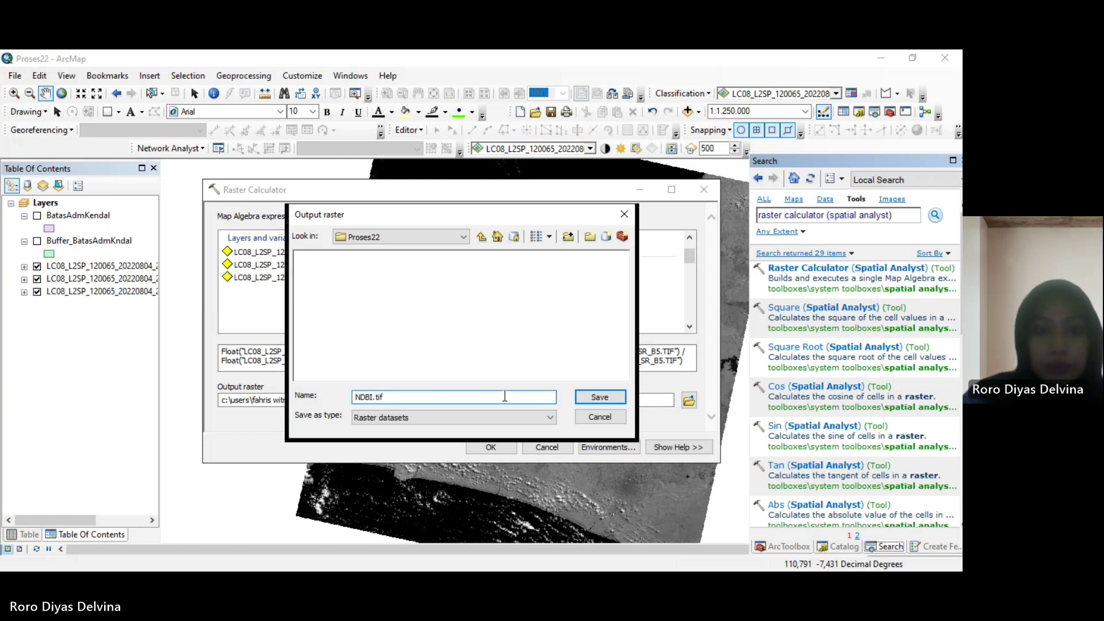
pyautogui.write('.tif')
pyautogui.click(599, 397)
pyautogui.click(491, 446)
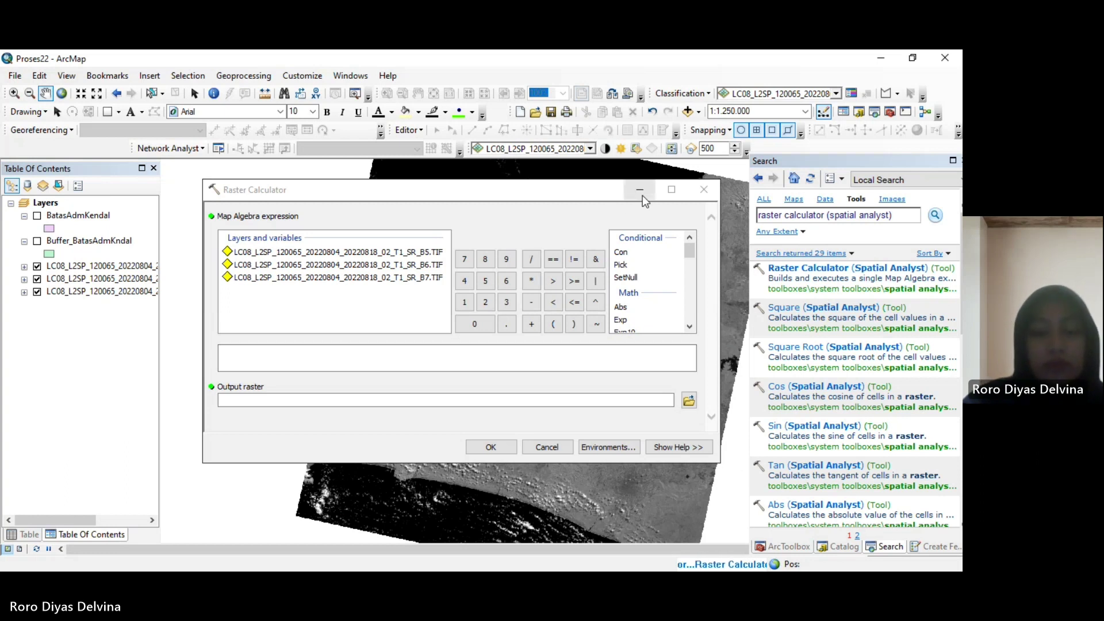
pyautogui.click(704, 189)
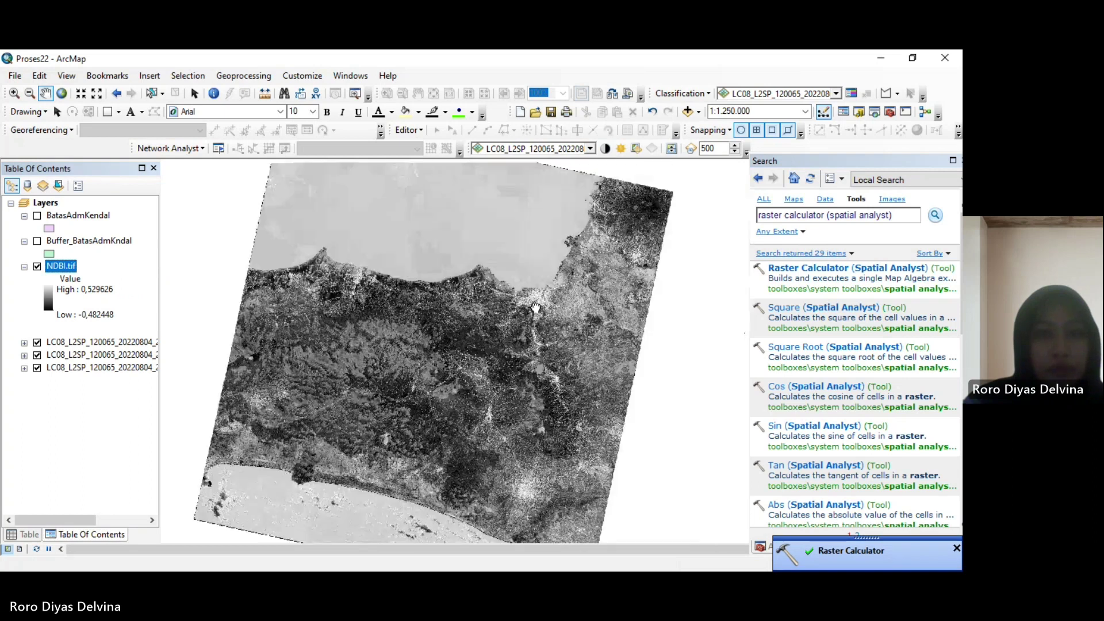
# Reopen the Raster Calculator and build the numerator as Float of band SR_B7.TIF minus band SR_B5.TIF, preceded by an opening parenthesis
pyautogui.click(858, 266)
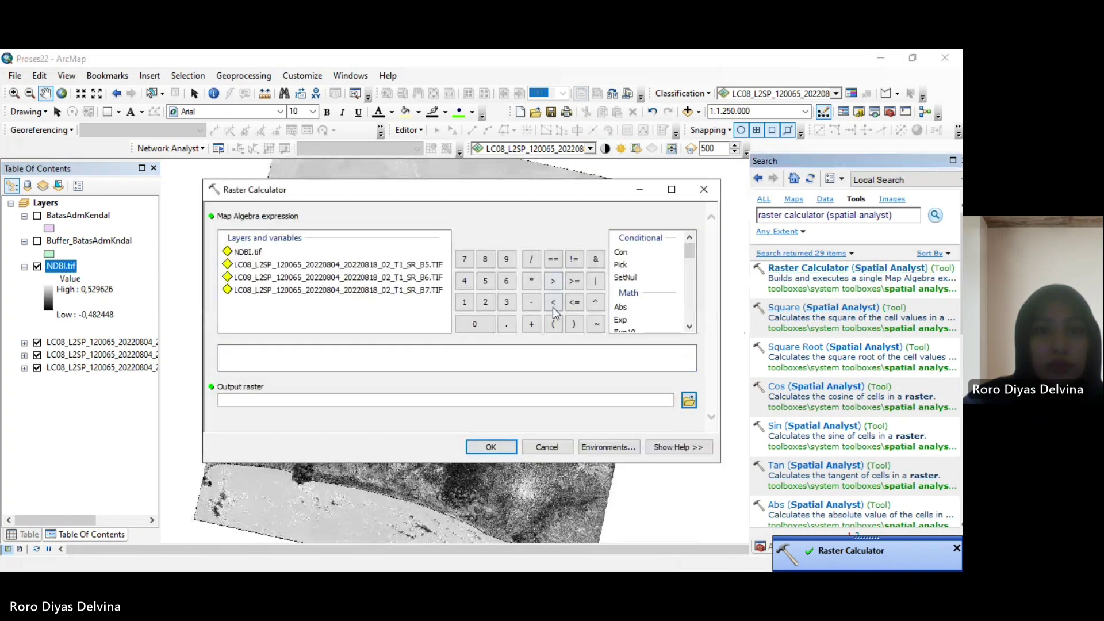
pyautogui.click(553, 324)
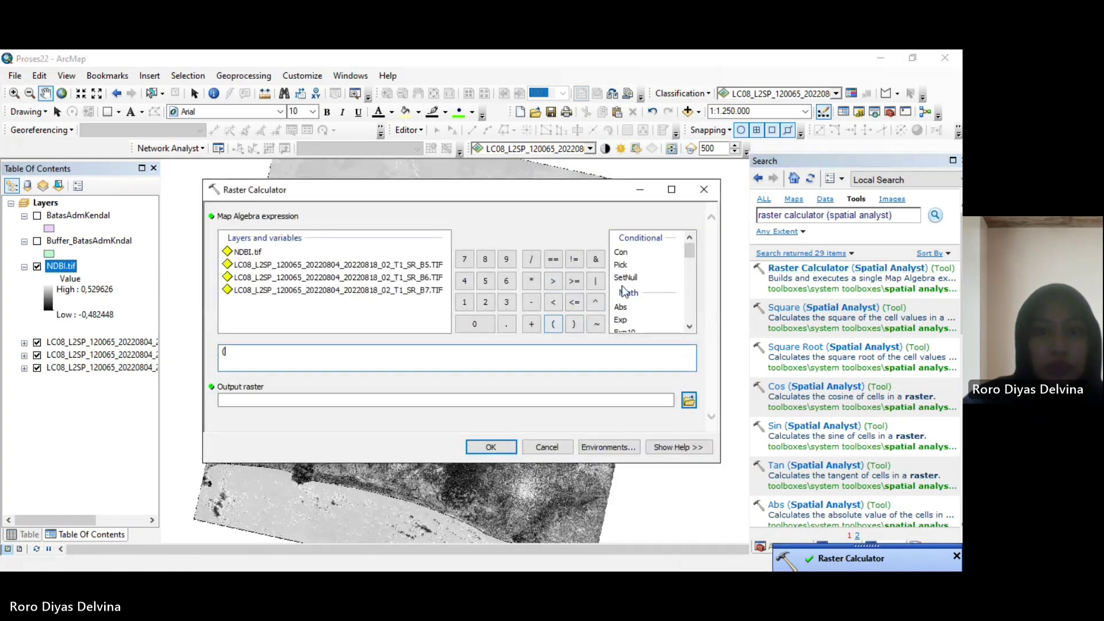
pyautogui.scroll(-1, 622, 285)
pyautogui.doubleClick(621, 322)
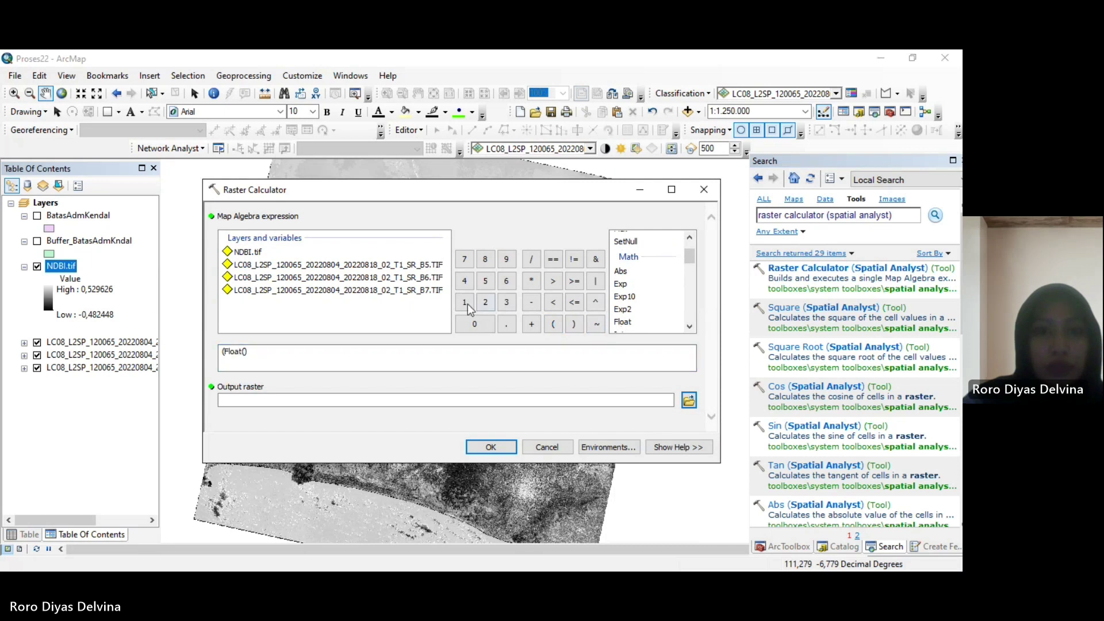
pyautogui.doubleClick(436, 291)
pyautogui.click(530, 302)
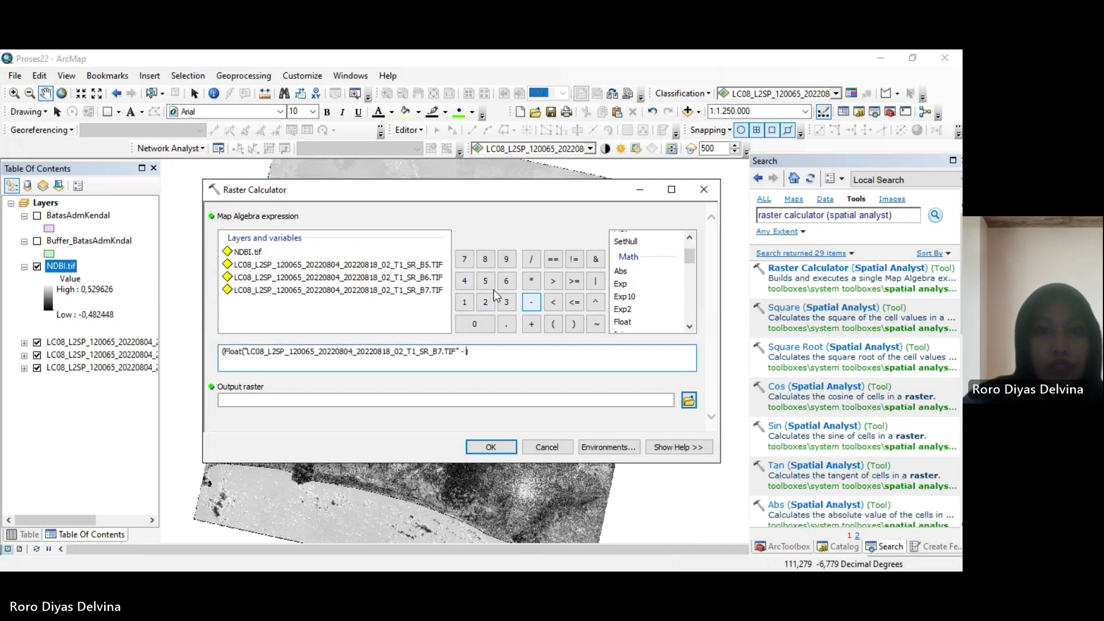
pyautogui.doubleClick(432, 267)
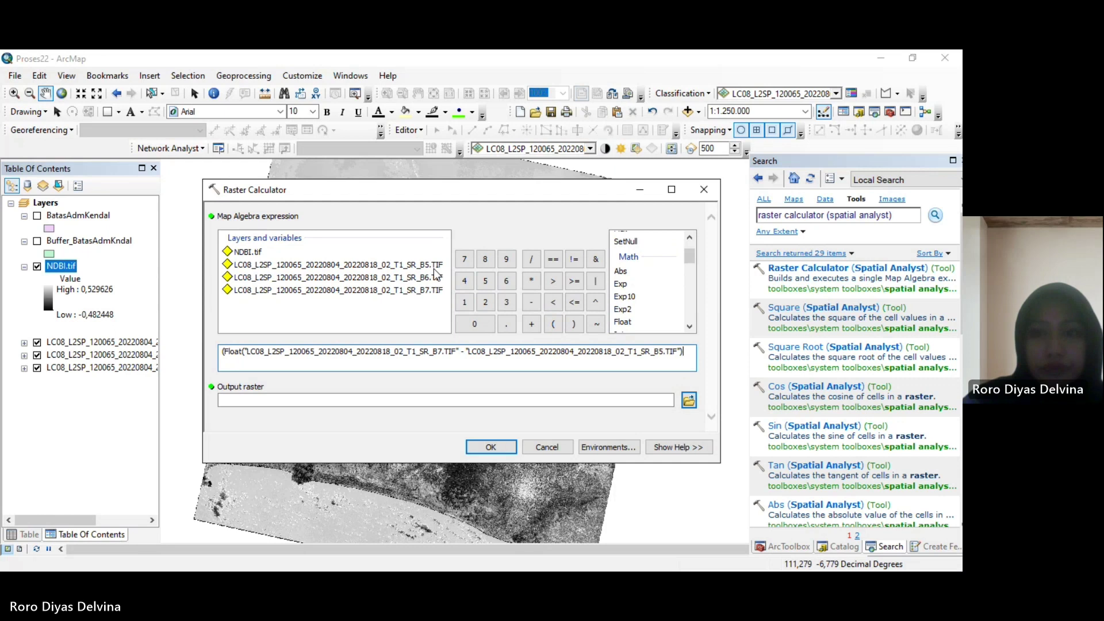
# Divide the expression by Float of band SR_B7.TIF plus band SR_B5.TIF, close the outer parenthesis and add 1
pyautogui.click(531, 260)
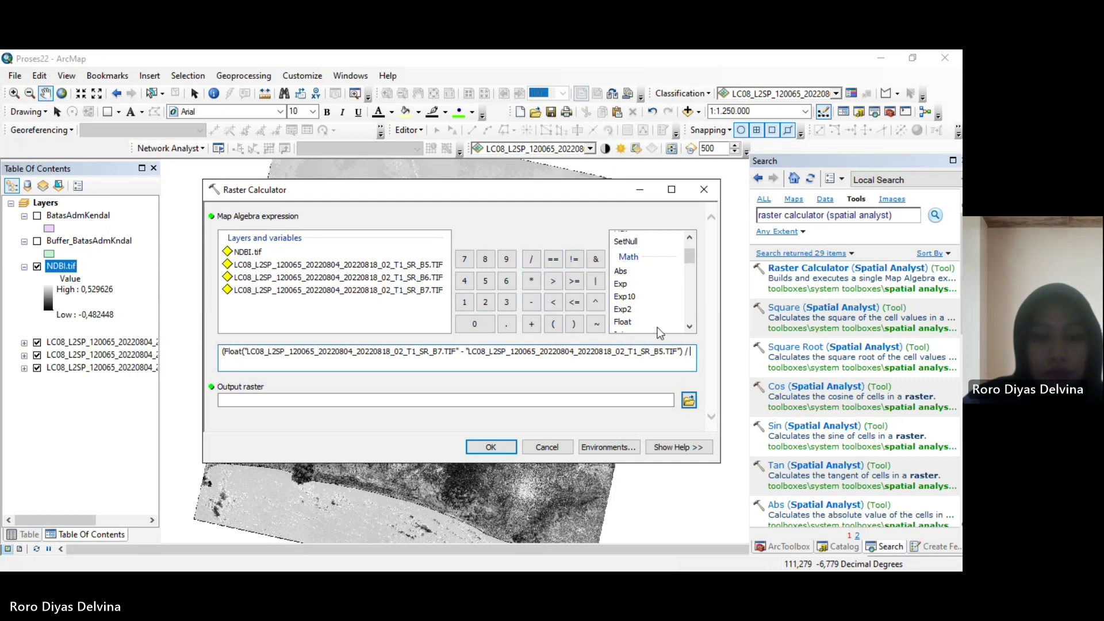
pyautogui.doubleClick(623, 322)
pyautogui.doubleClick(424, 290)
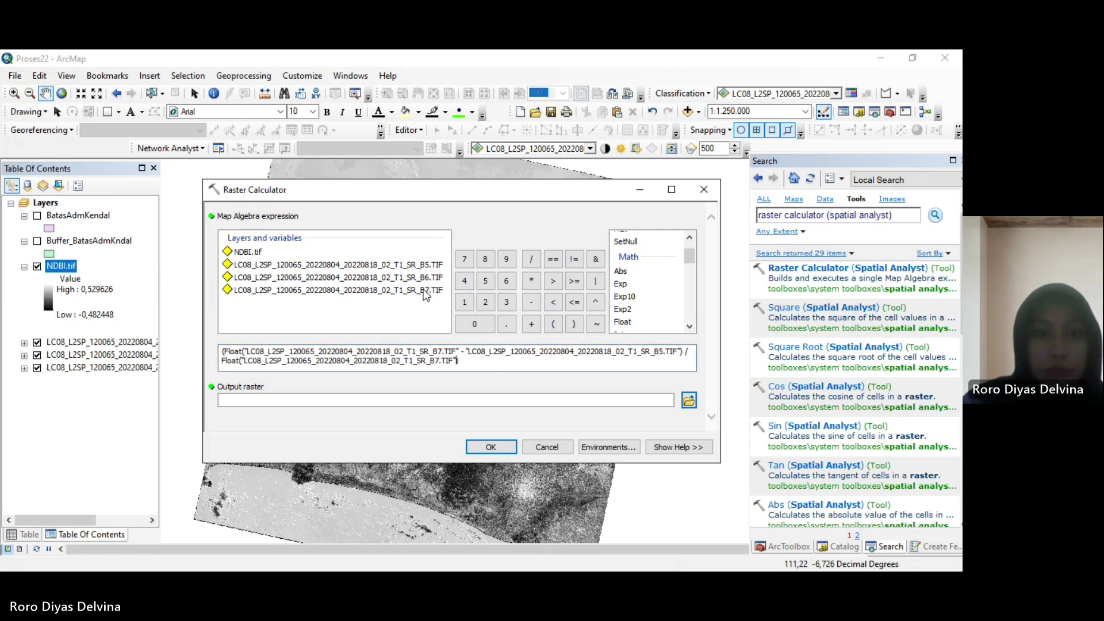
pyautogui.click(532, 323)
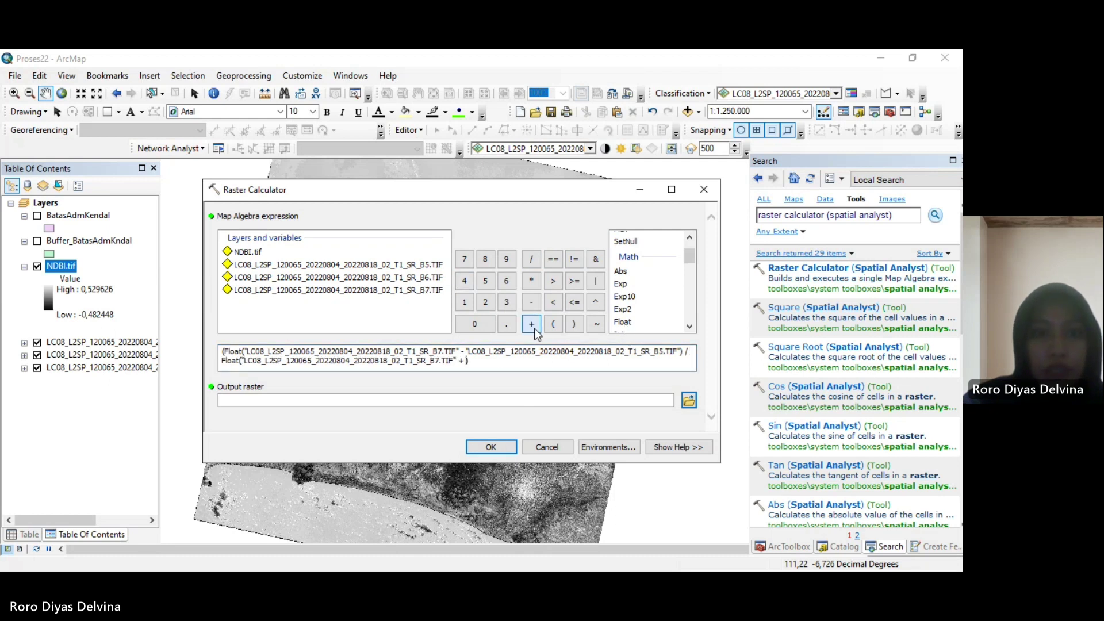
pyautogui.doubleClick(428, 267)
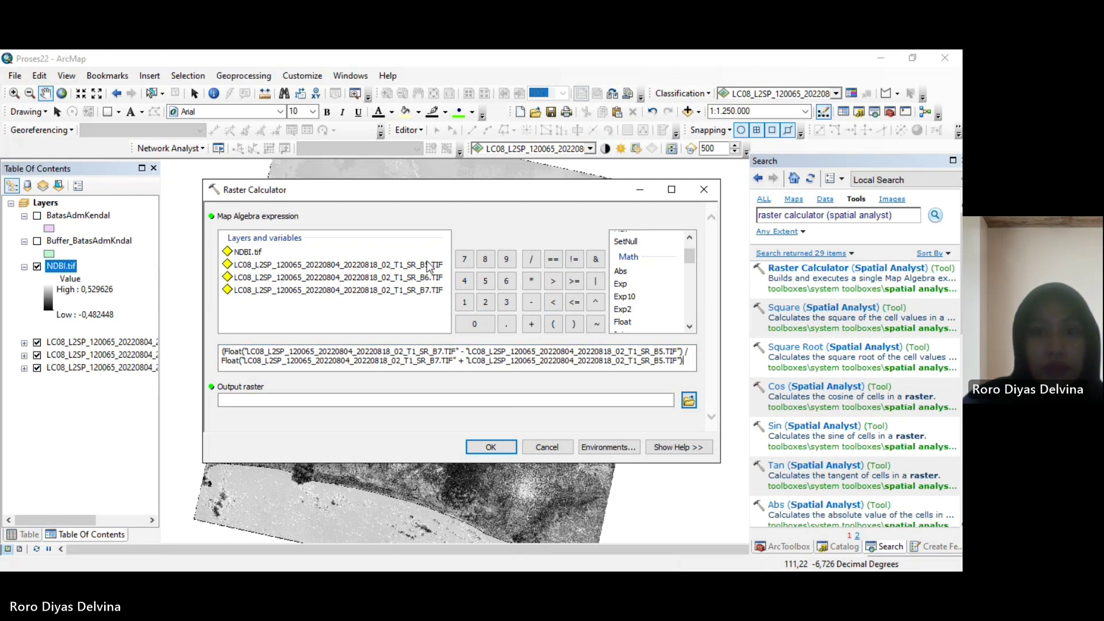
pyautogui.click(572, 323)
pyautogui.click(531, 323)
pyautogui.click(465, 302)
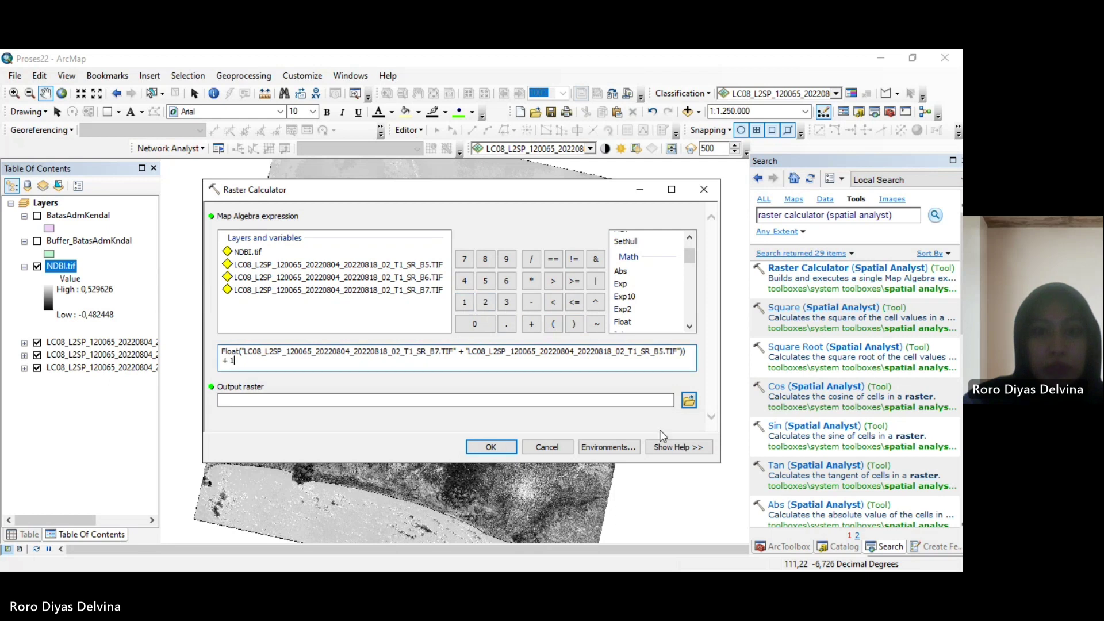
# Set the output raster to UI.tif in the Proses22 folder and run the calculation
pyautogui.click(689, 400)
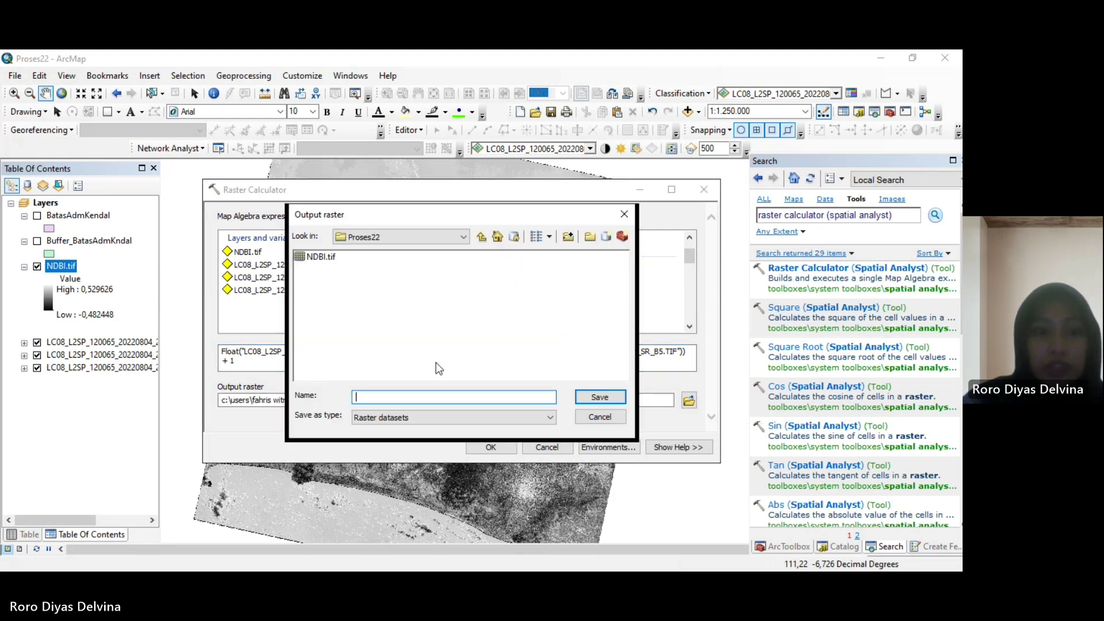
pyautogui.write('UI.tif')
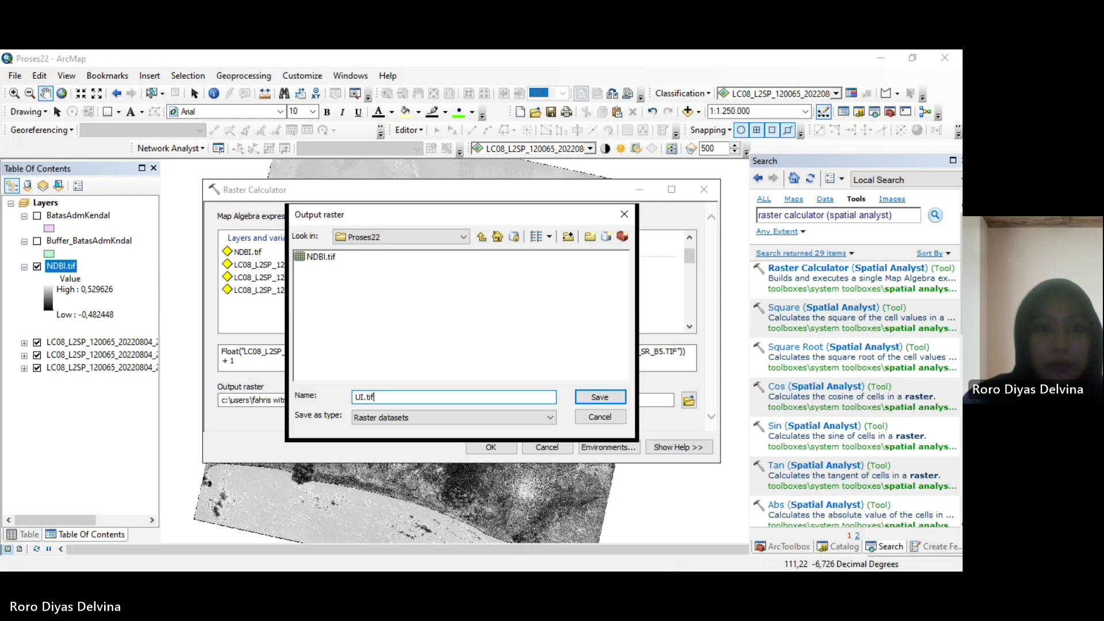
pyautogui.click(595, 397)
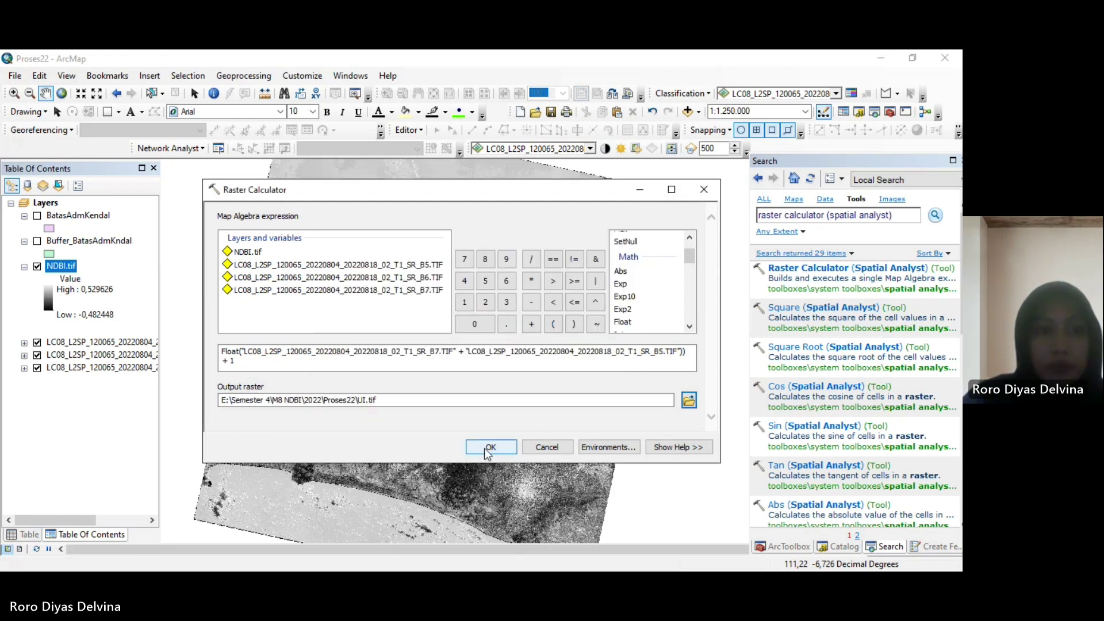
pyautogui.click(484, 448)
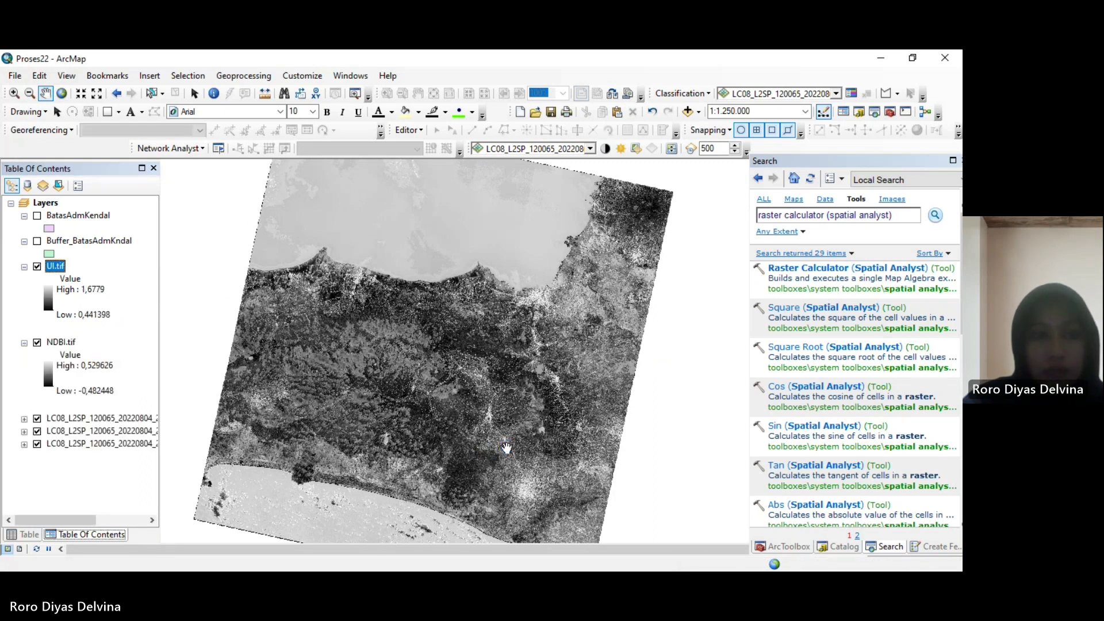
# Turn off the display of the three LC08_L2SP Landsat band layers
pyautogui.click(37, 419)
pyautogui.click(36, 431)
pyautogui.click(36, 444)
pyautogui.click(61, 464)
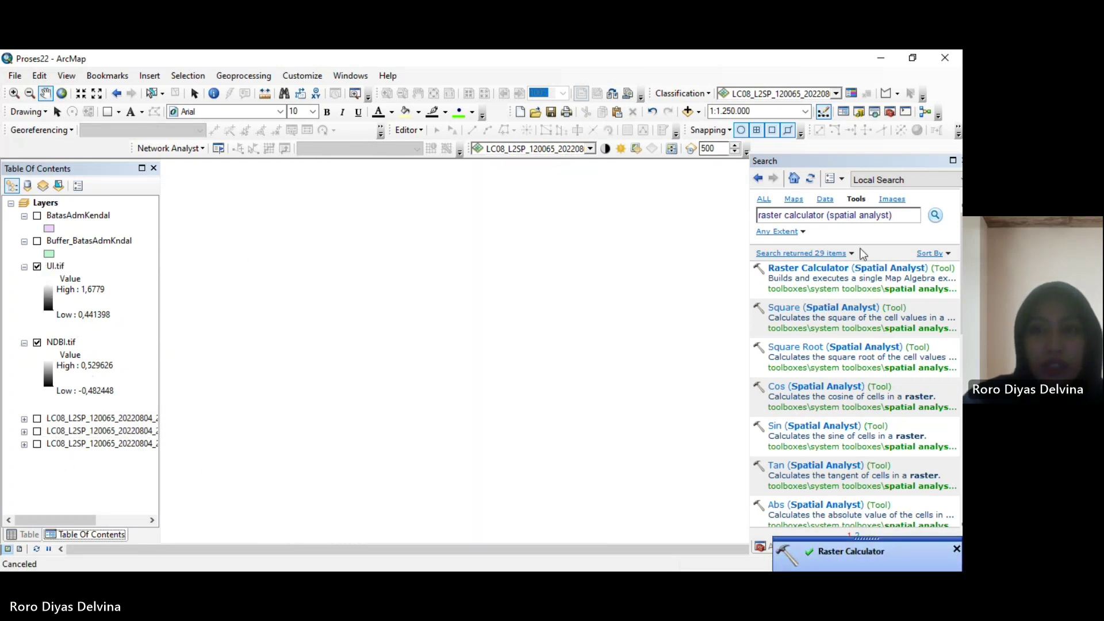
# Search the tools for "extract by mask (spatial analyst)" and open Extract by Mask
pyautogui.click(779, 214)
pyautogui.press('BackSpace')
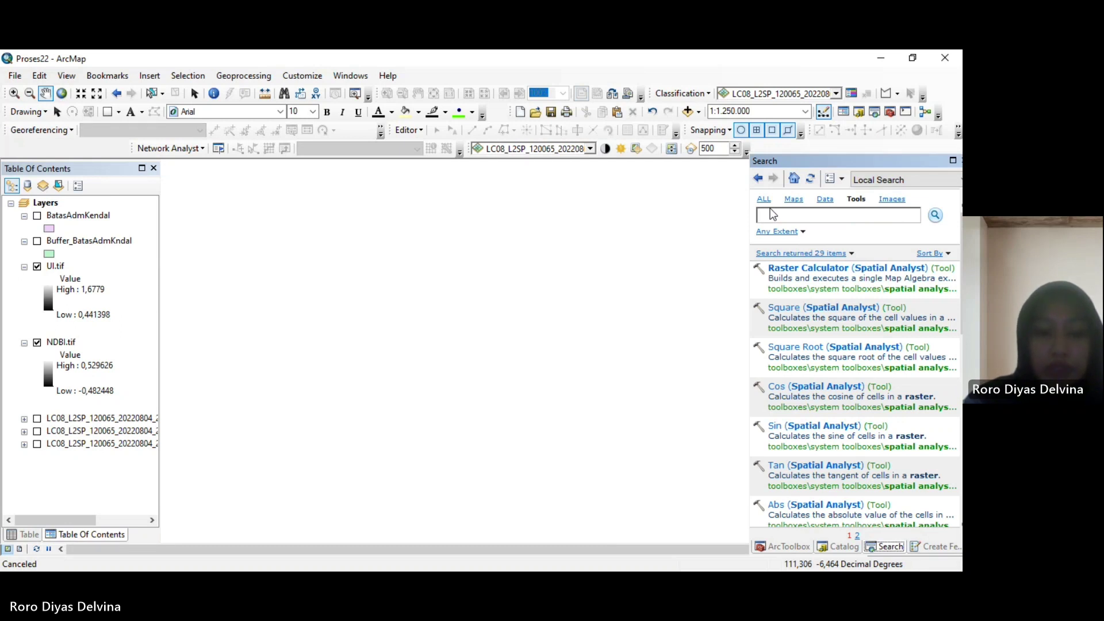
pyautogui.write('extrct')
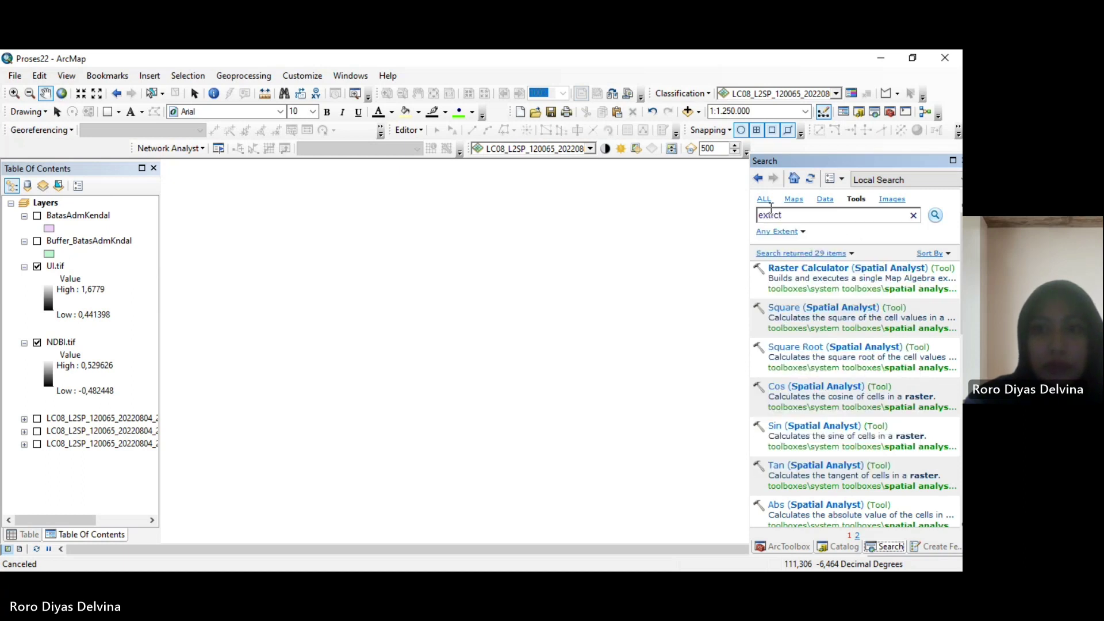
pyautogui.write('r')
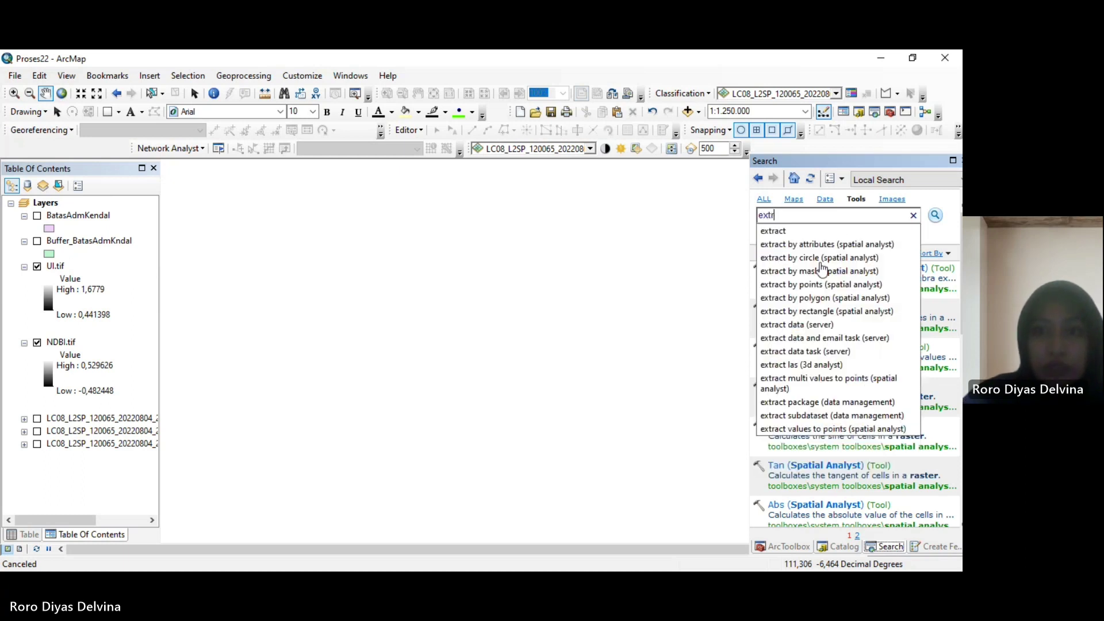
pyautogui.click(816, 270)
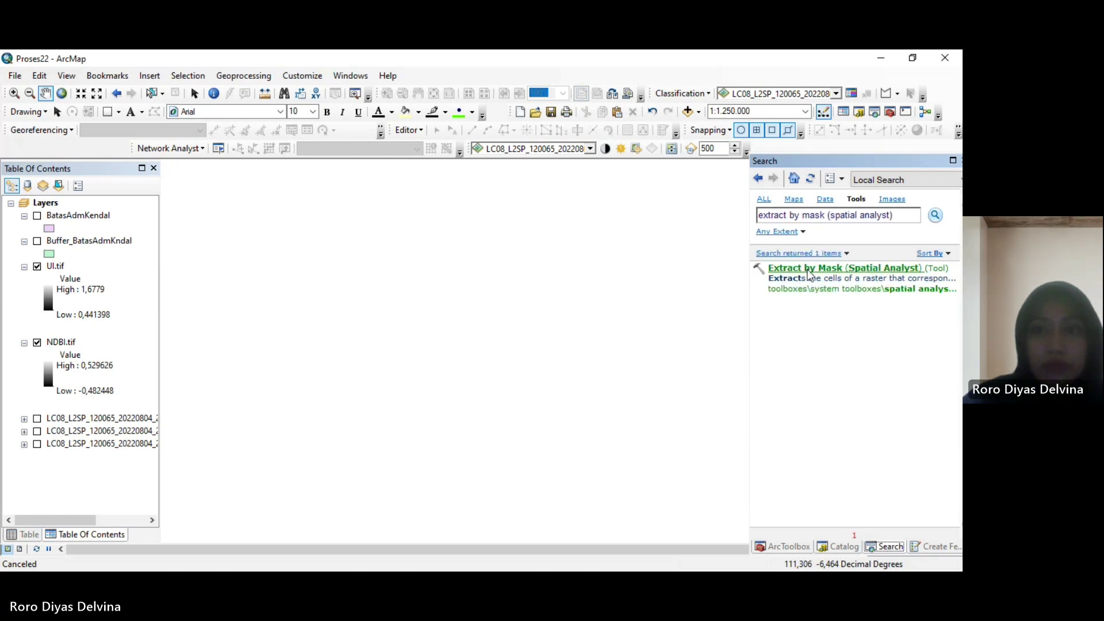
pyautogui.click(809, 272)
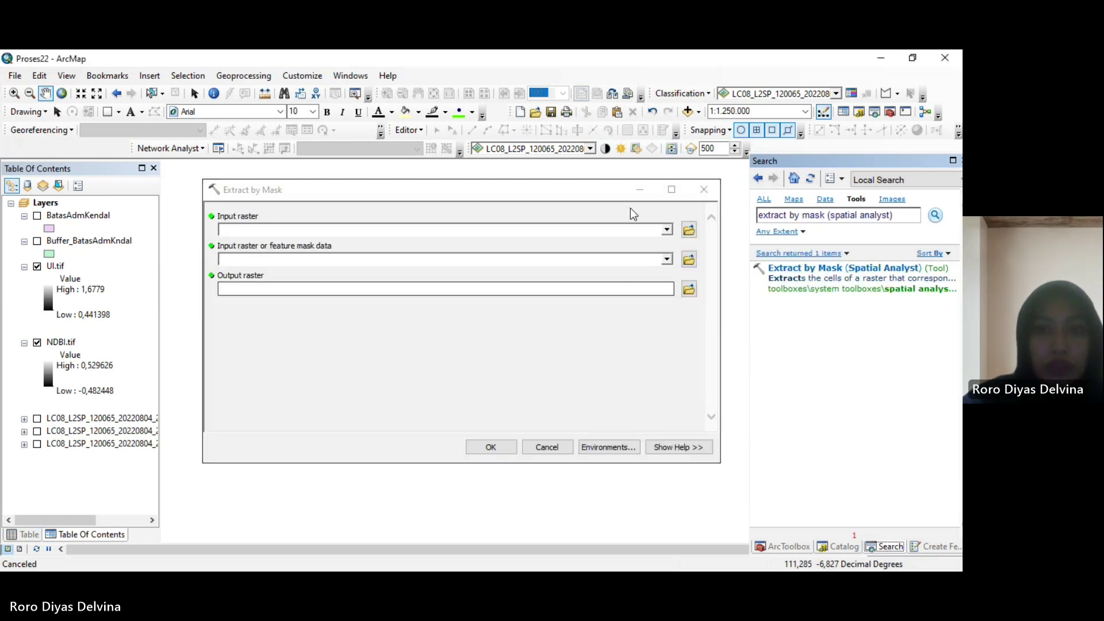
# Set NDBI.tif as the input raster and Buffer_BatasAdmKndal as the feature mask data
pyautogui.click(552, 229)
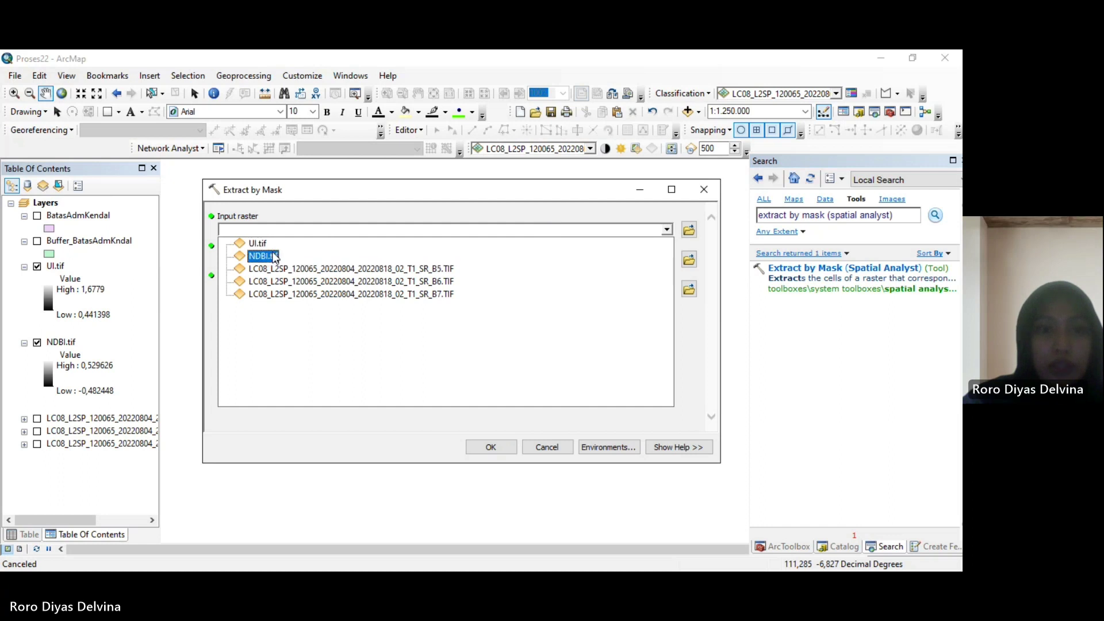
pyautogui.click(346, 252)
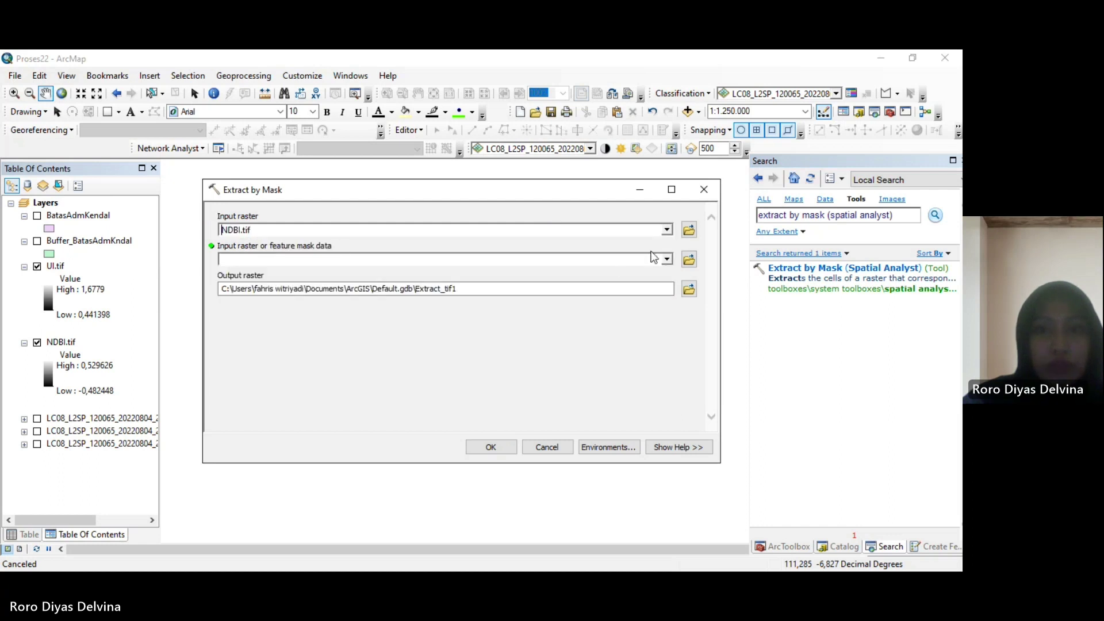
pyautogui.click(668, 259)
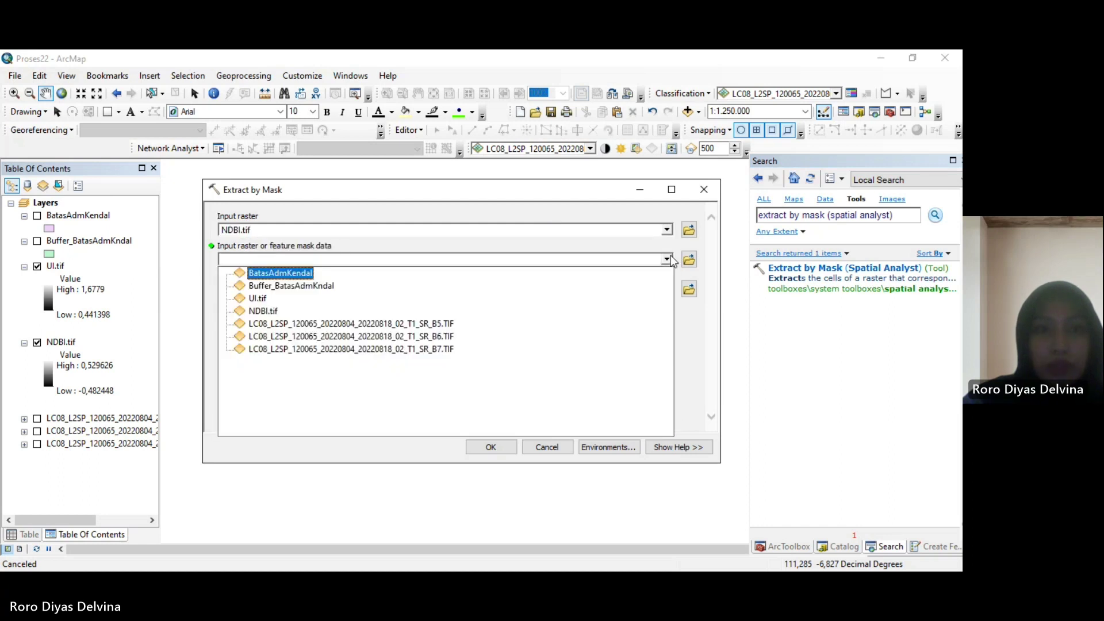
pyautogui.click(300, 287)
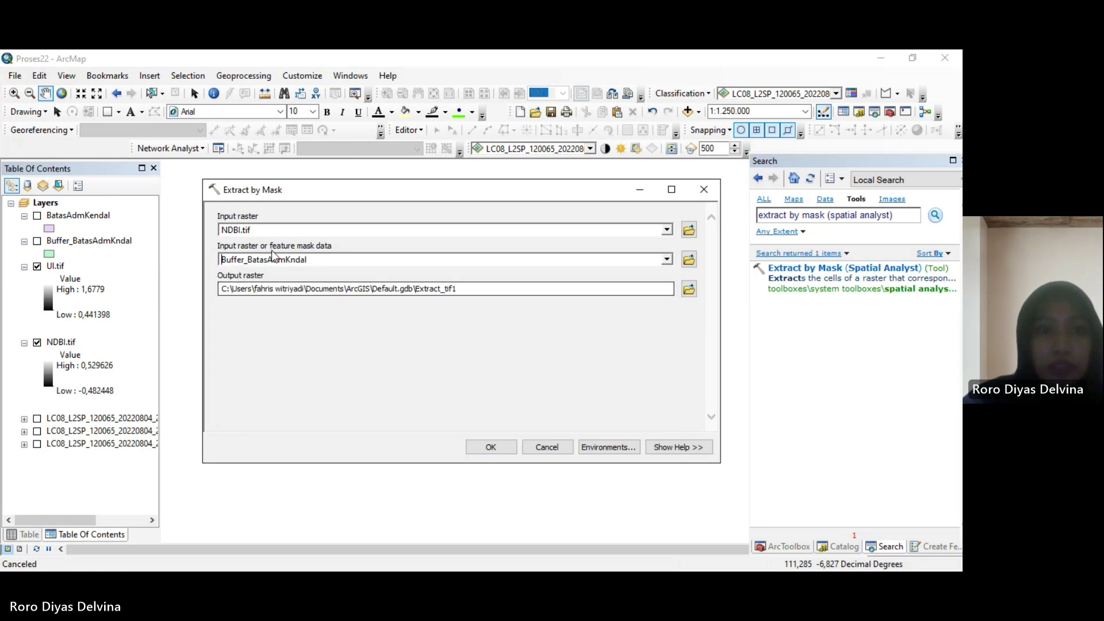
# Set the output raster to NDBI_Buffer.tif in the Proses22 folder and run the extraction
pyautogui.click(692, 291)
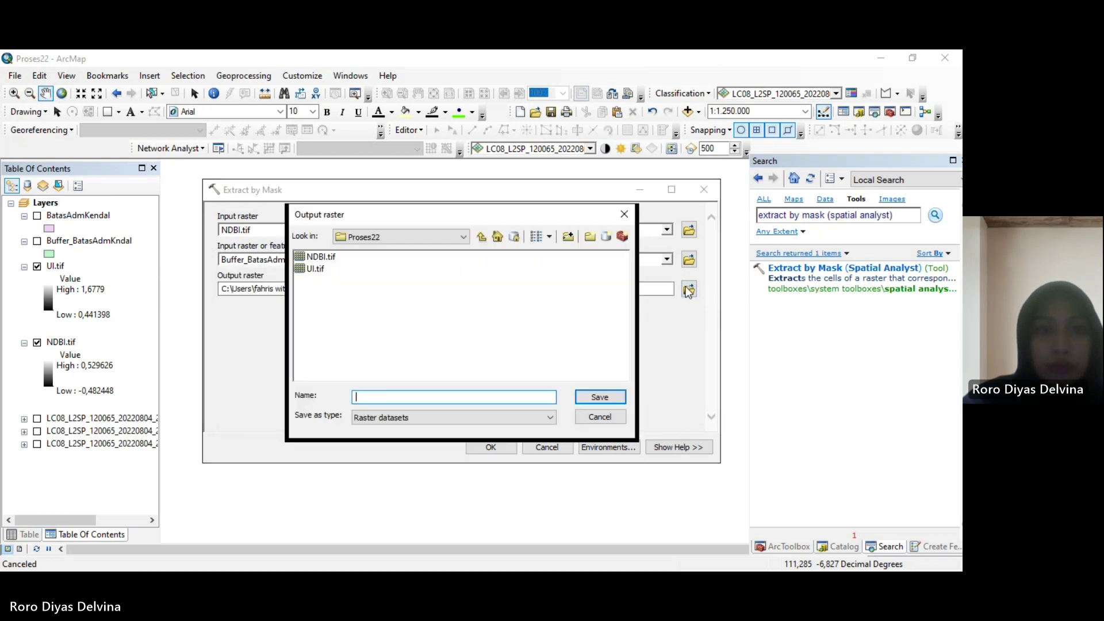
pyautogui.write('NDB')
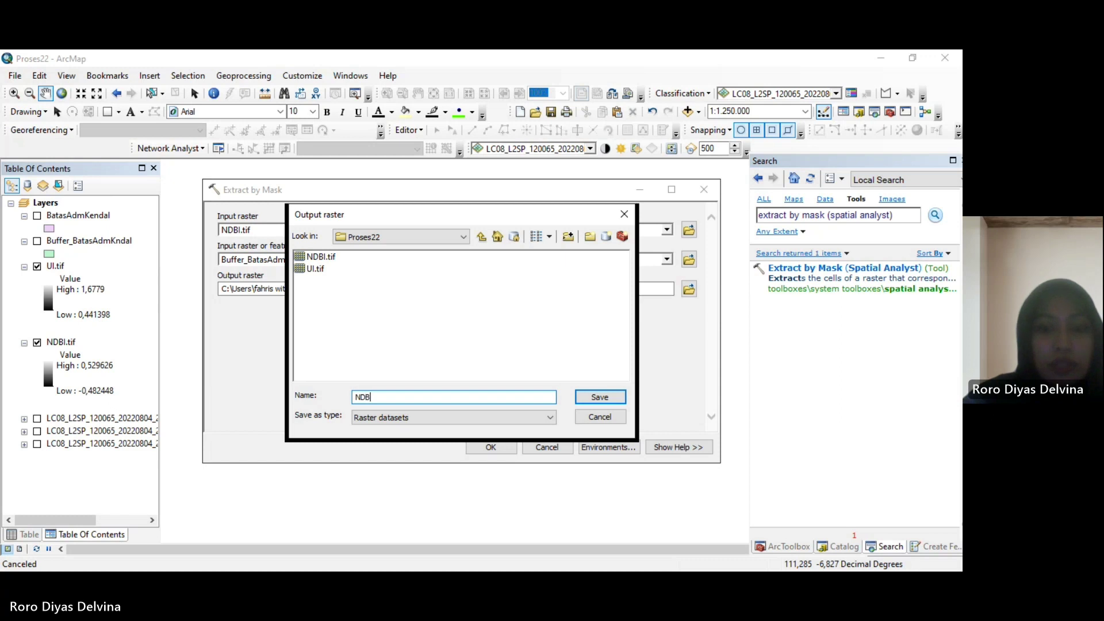
pyautogui.write('I_Buffer.tif')
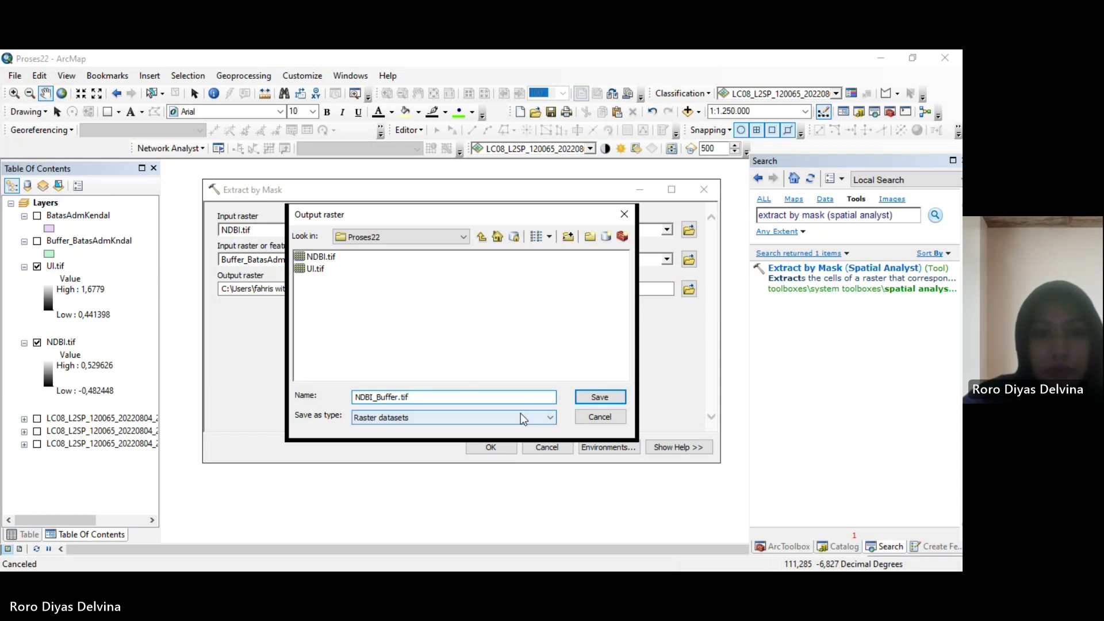
pyautogui.click(598, 398)
pyautogui.click(480, 448)
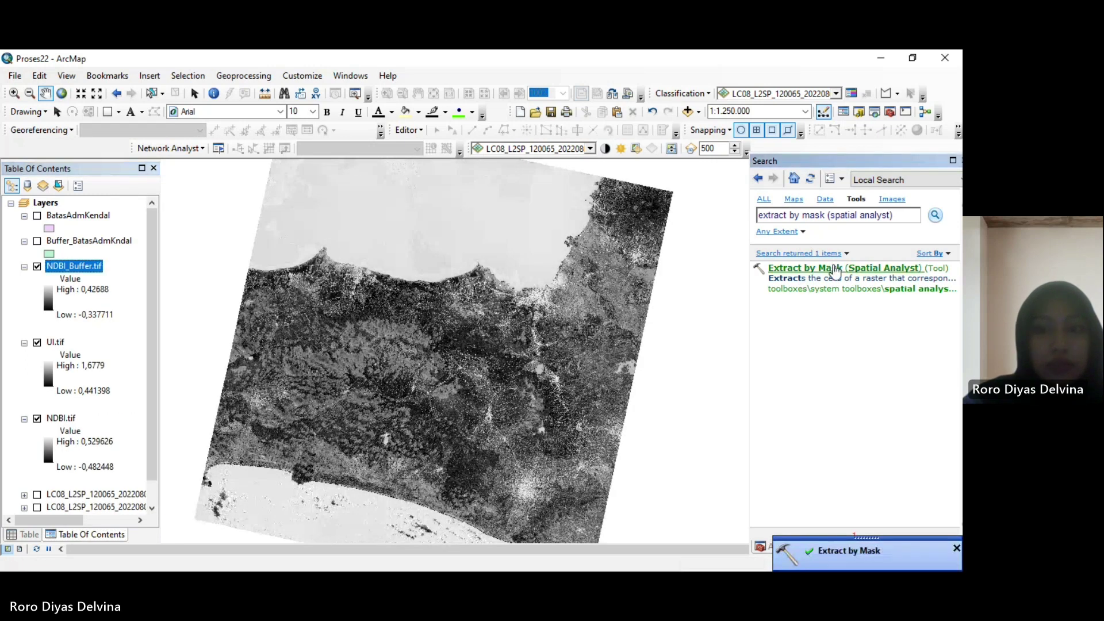
# Reopen Extract by Mask with UI.tif as the input raster and Buffer_BatasAdmKndal as the mask
pyautogui.click(839, 269)
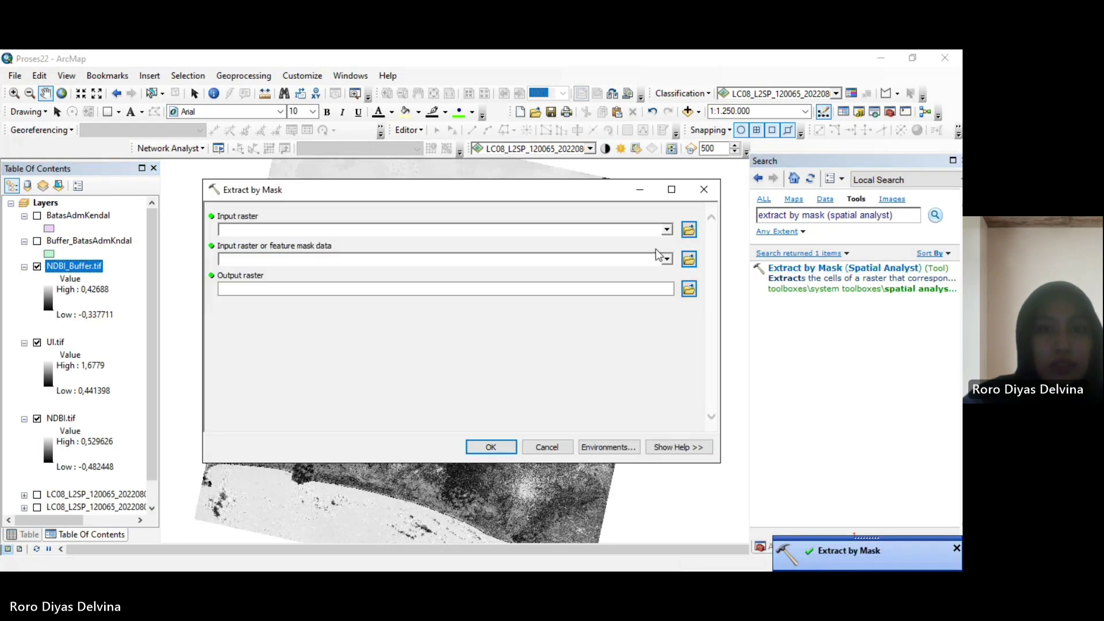
pyautogui.click(666, 230)
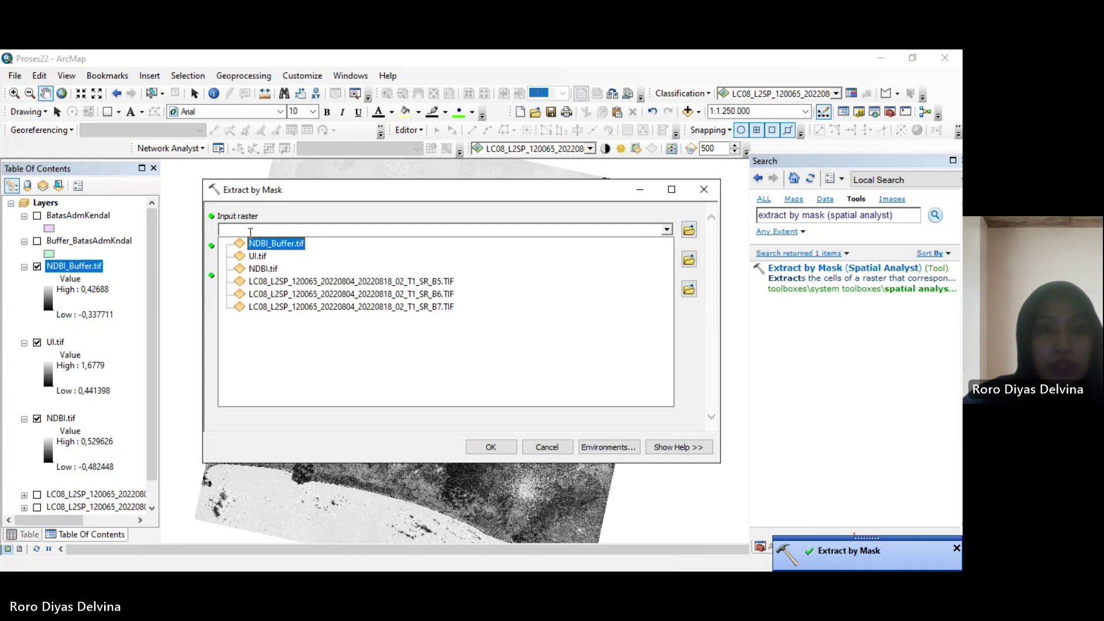
pyautogui.click(258, 256)
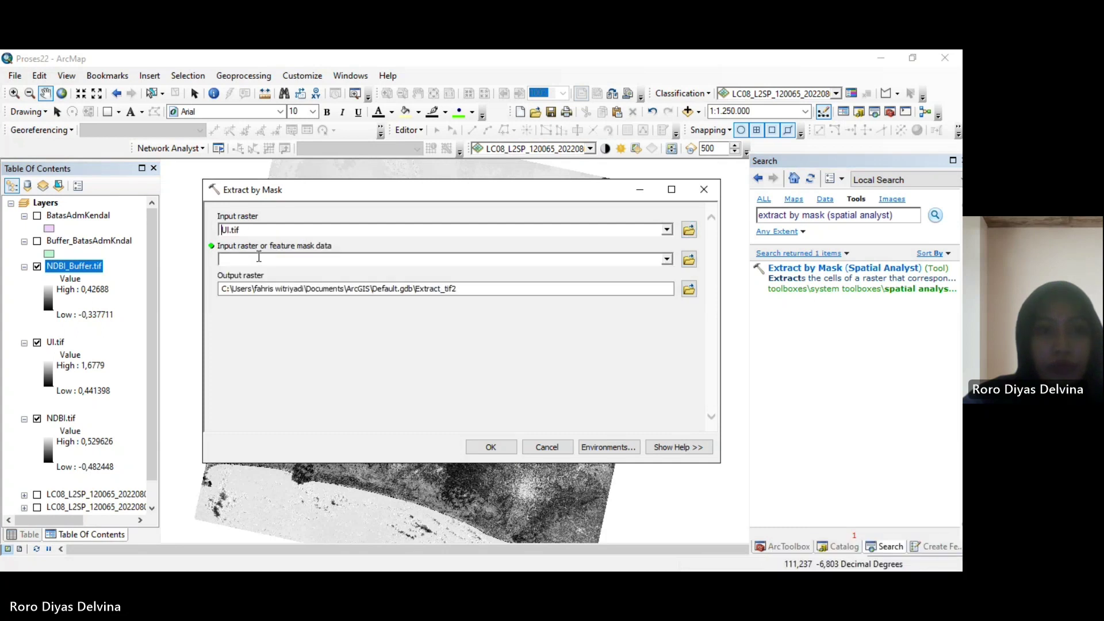
pyautogui.click(669, 261)
pyautogui.click(270, 284)
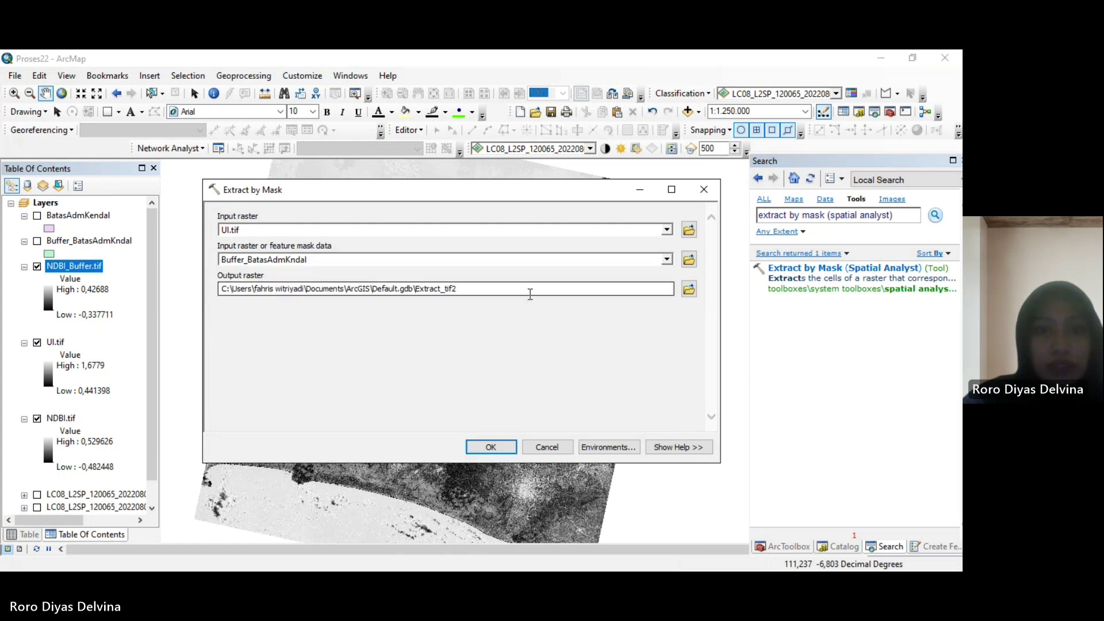
# Set the output raster to UI_Buffer.tif in the Proses22 folder and run the extraction
pyautogui.click(686, 291)
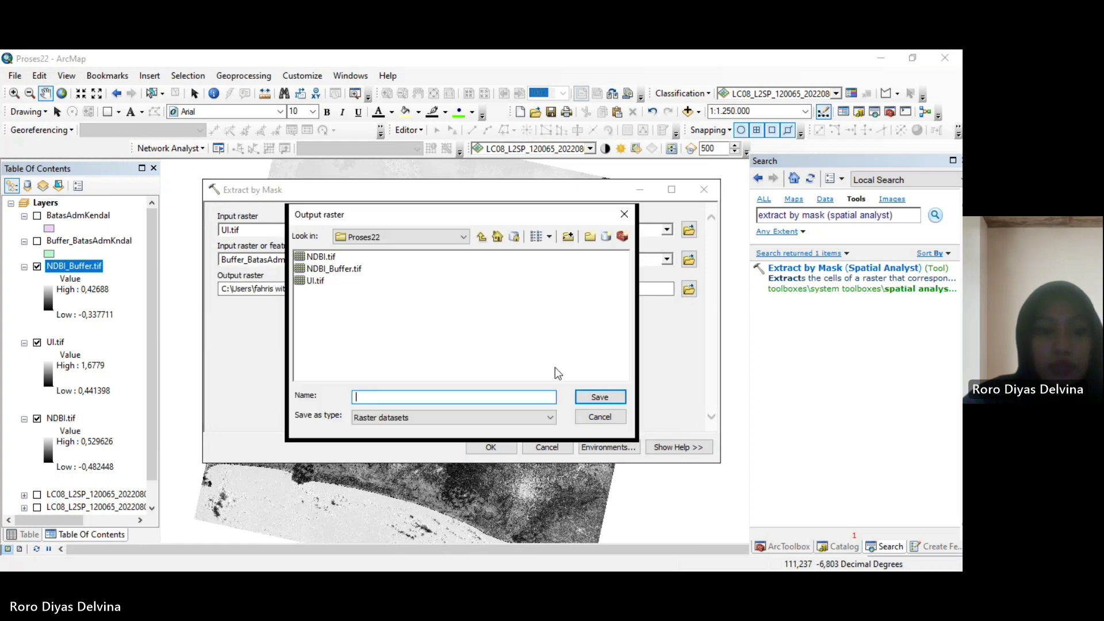
pyautogui.write('UI_Buffer')
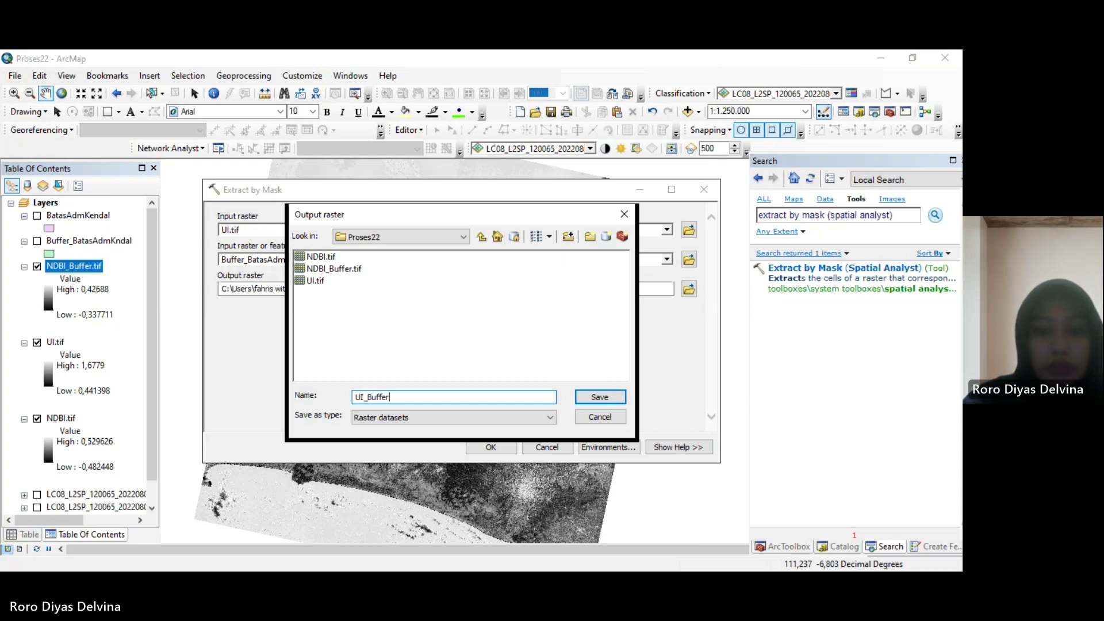
pyautogui.write('.tif')
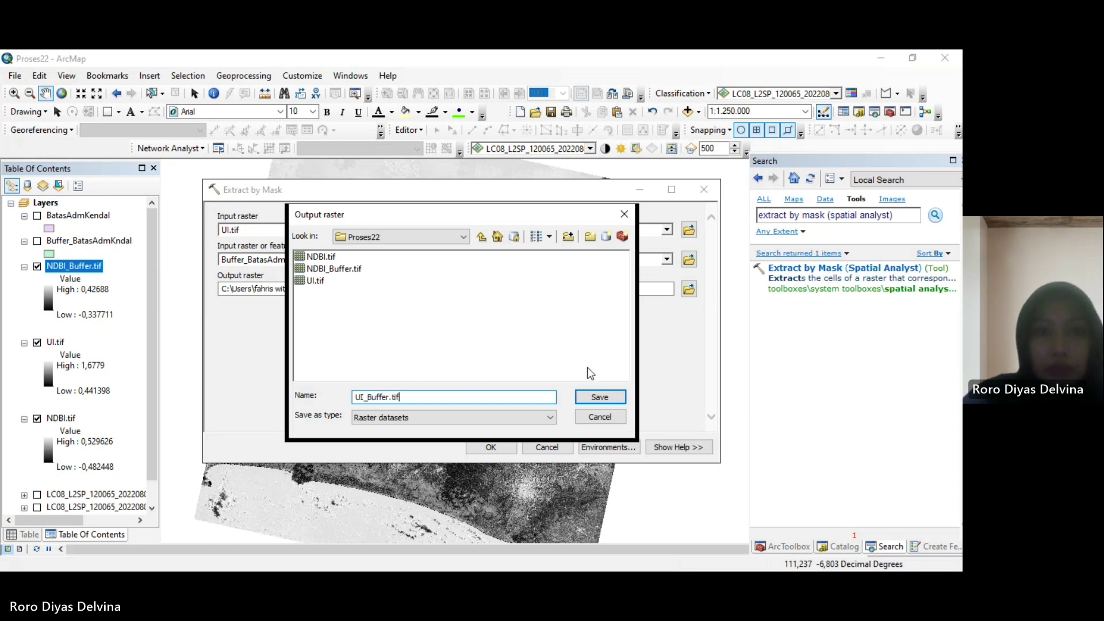
pyautogui.click(600, 397)
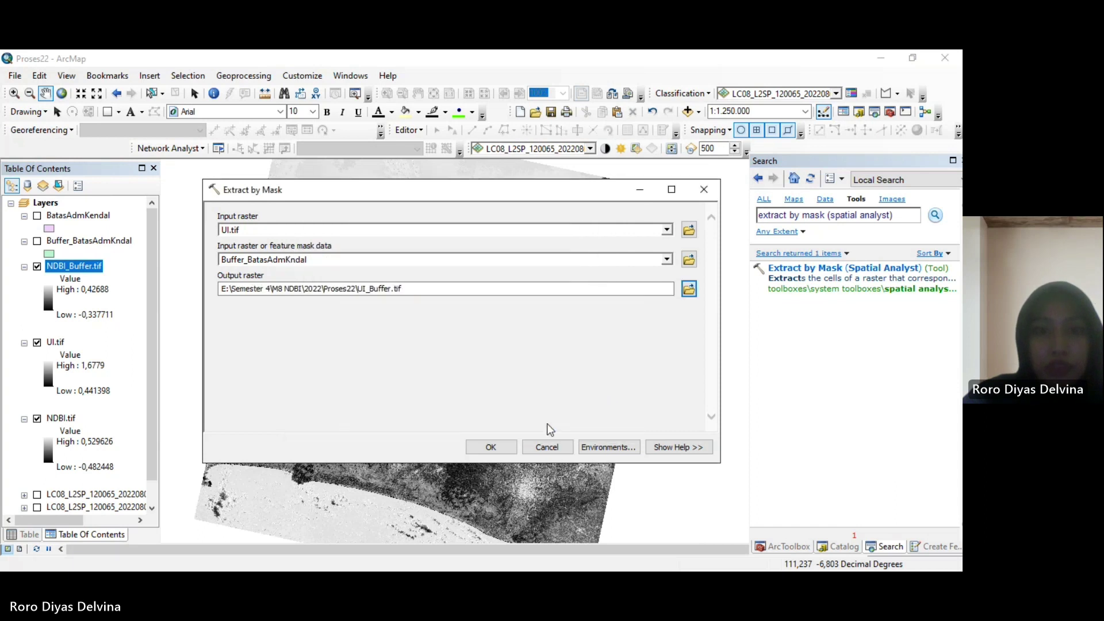
pyautogui.click(492, 447)
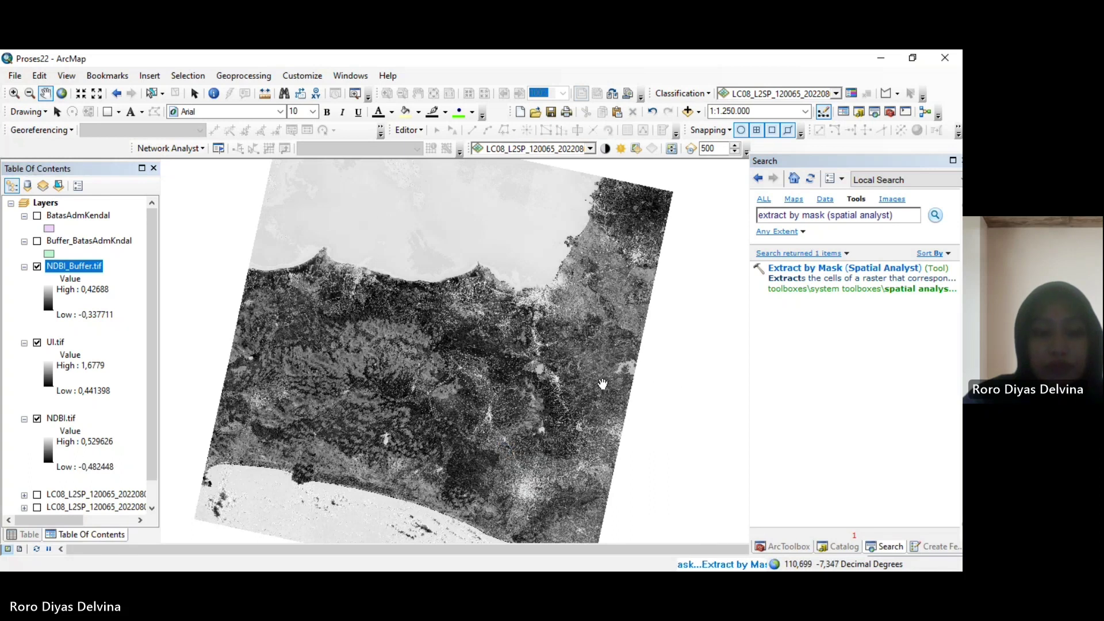
# Hide the unclipped UI.tif and NDBI.tif layers, leaving the two clipped rasters displayed
pyautogui.click(38, 419)
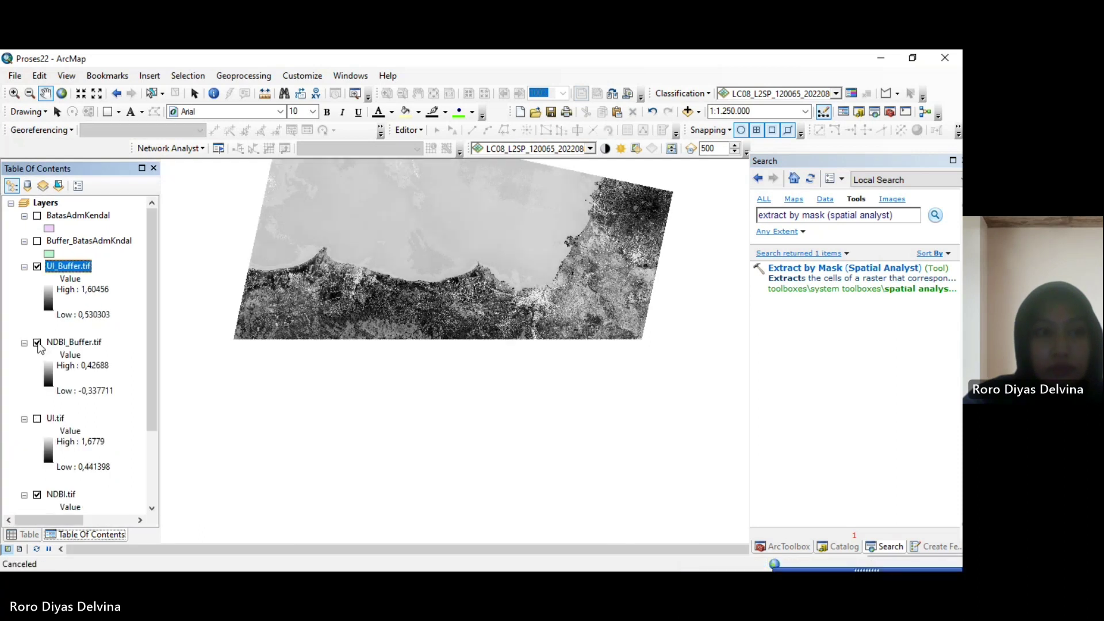
pyautogui.scroll(-2, 38, 459)
pyautogui.click(38, 422)
pyautogui.scroll(2, 94, 373)
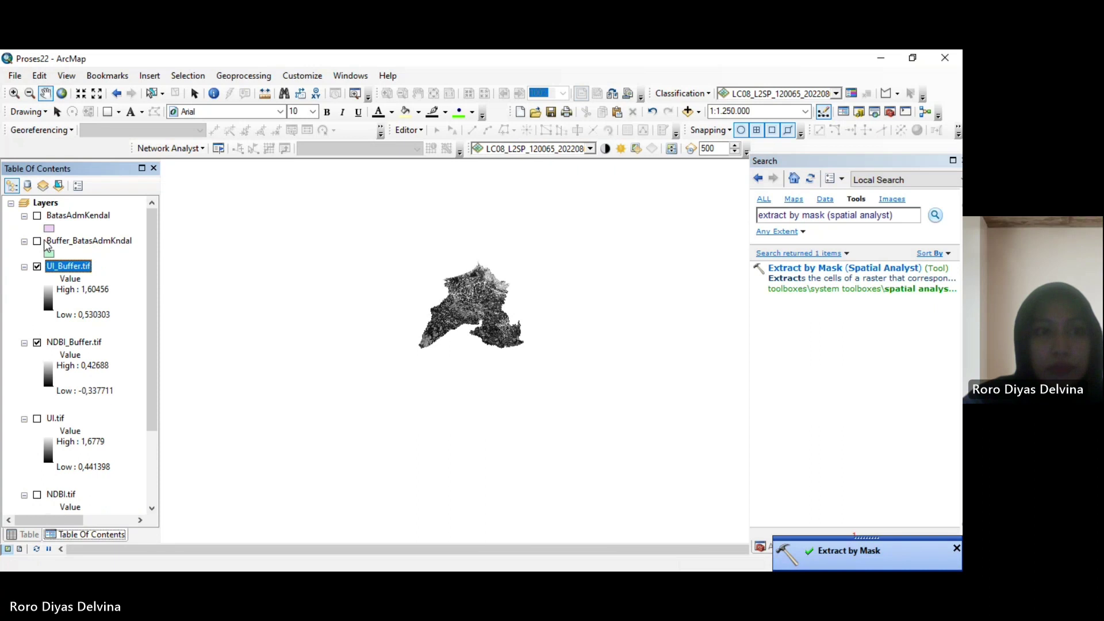
# Symbolize the BatasAdmKendal boundary with no fill color and a red outline, and display it over the clipped raster
pyautogui.click(37, 216)
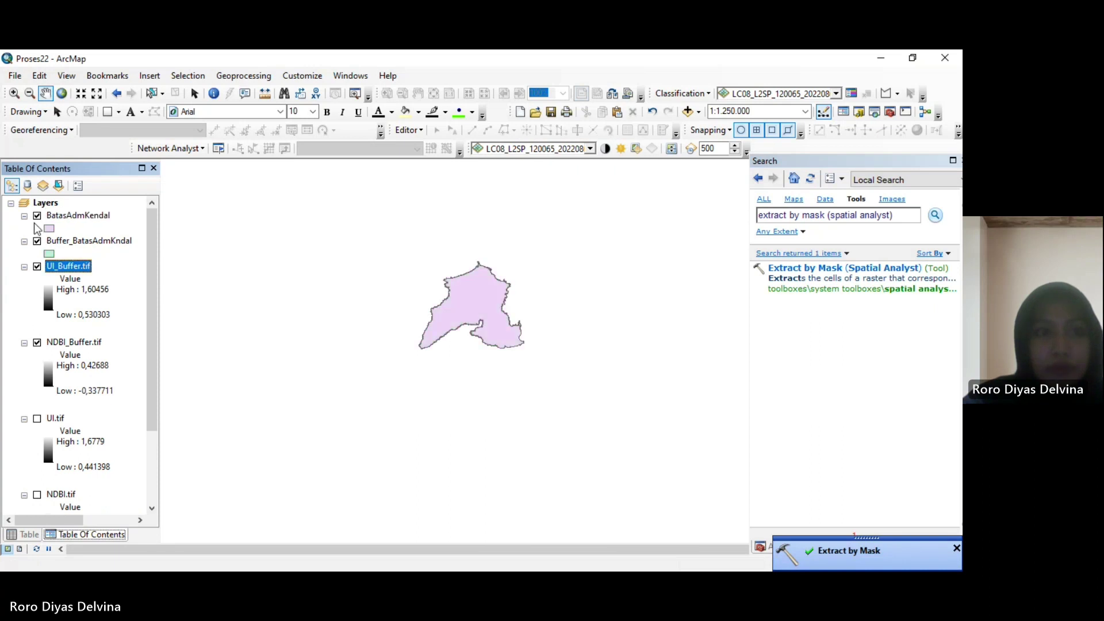
pyautogui.scroll(-5, 454, 269)
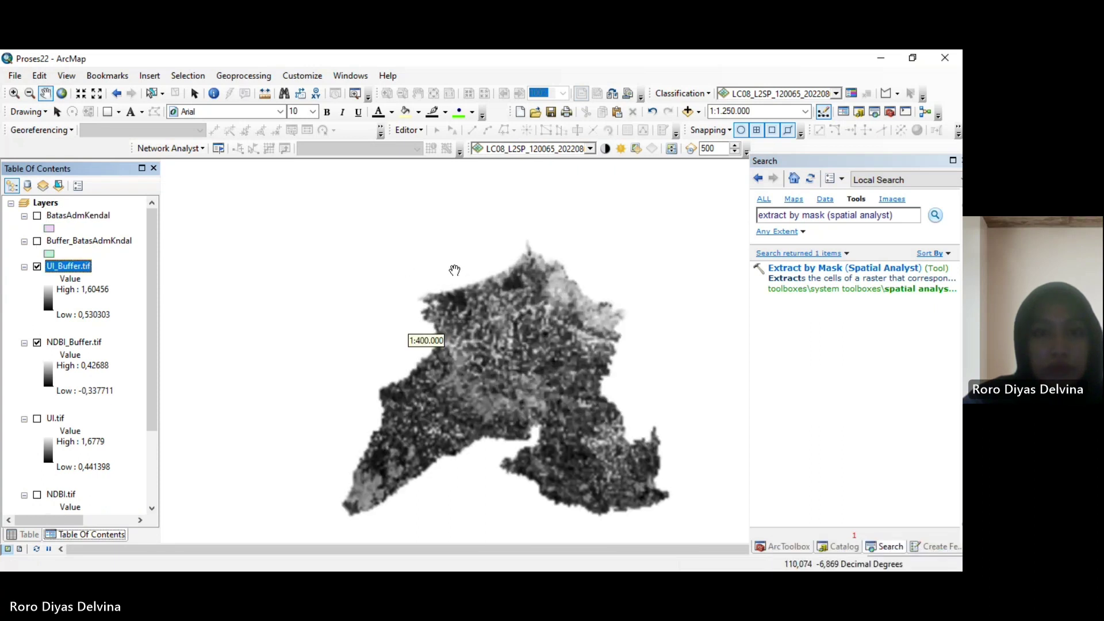
pyautogui.click(51, 227)
pyautogui.click(784, 202)
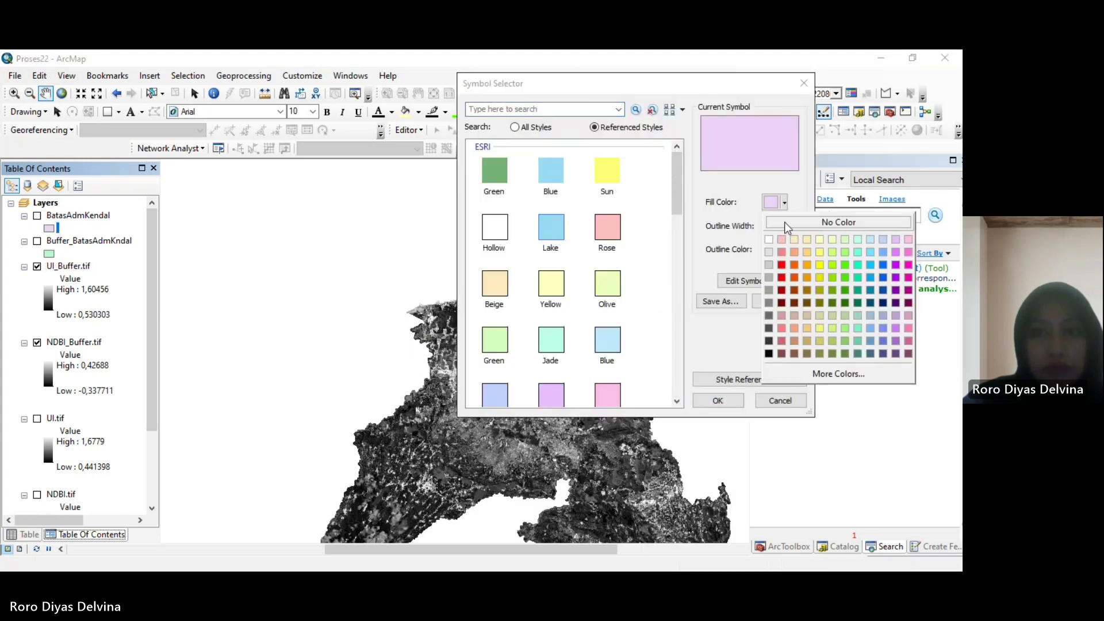
pyautogui.click(838, 219)
pyautogui.click(785, 250)
pyautogui.click(784, 322)
pyautogui.click(725, 397)
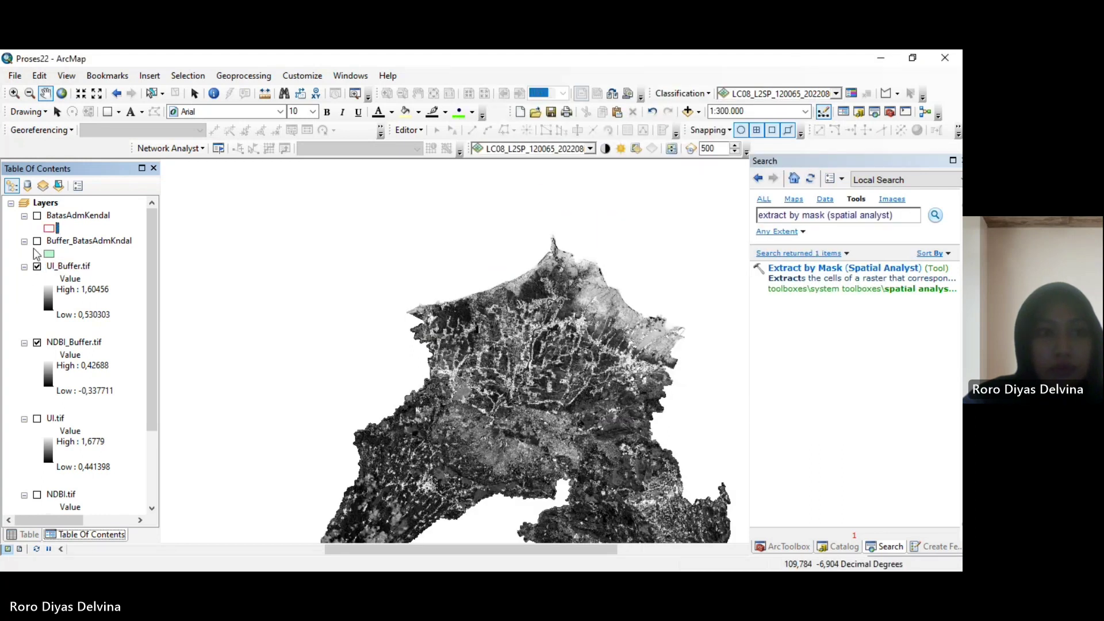
pyautogui.click(37, 216)
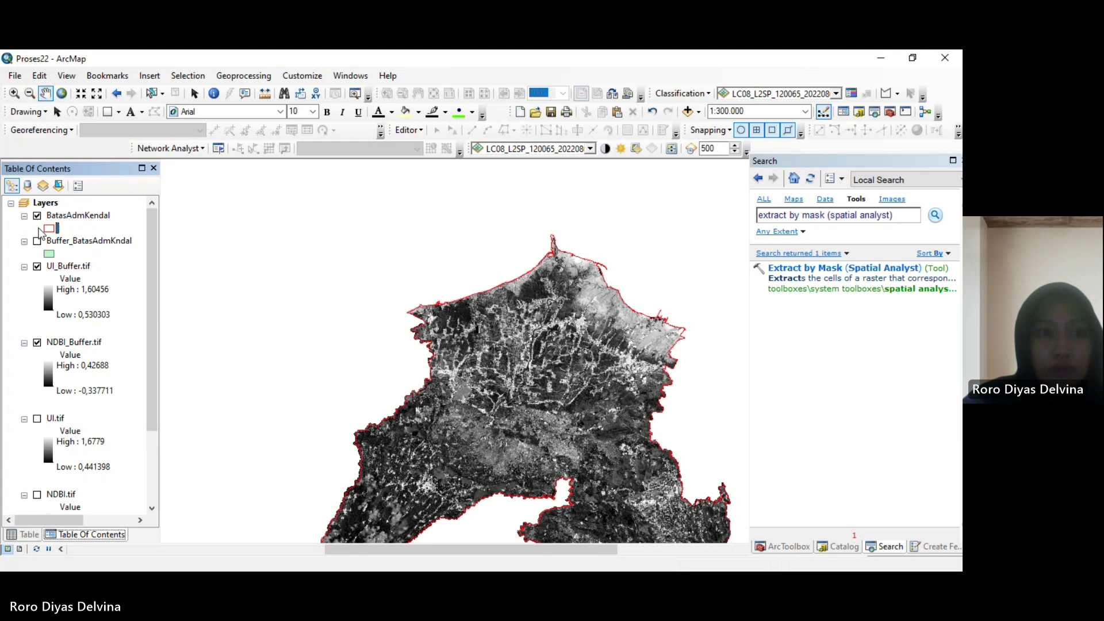
# Display Buffer_BatasAdmKndal temporarily and examine its edge against the BatasAdmKendal boundary up close, hiding the buffer again when done
pyautogui.click(36, 240)
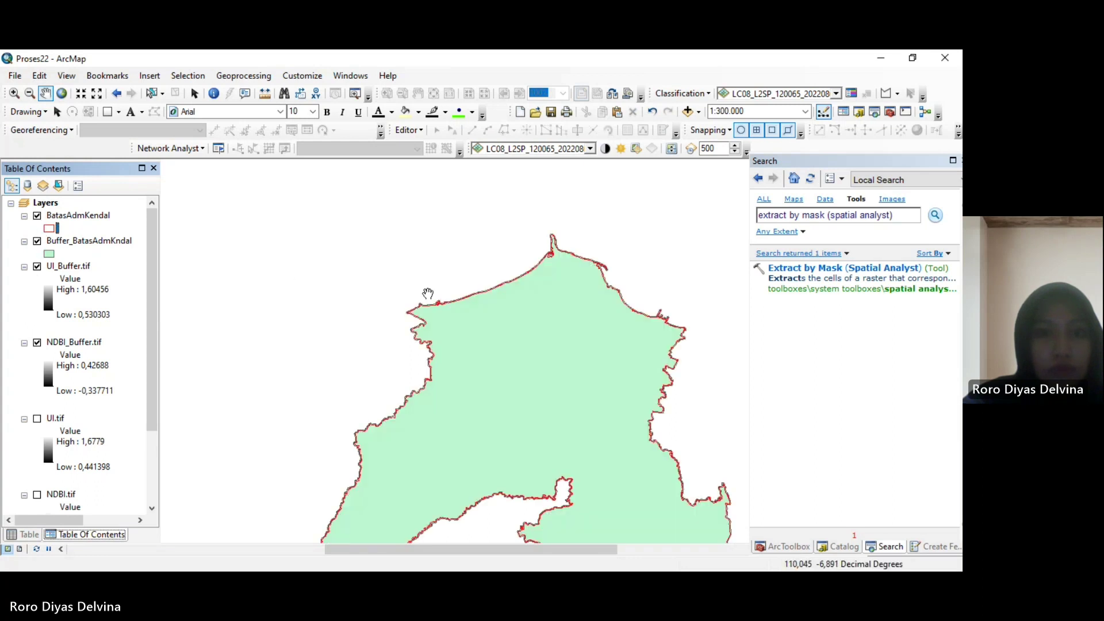
pyautogui.scroll(3, 431, 314)
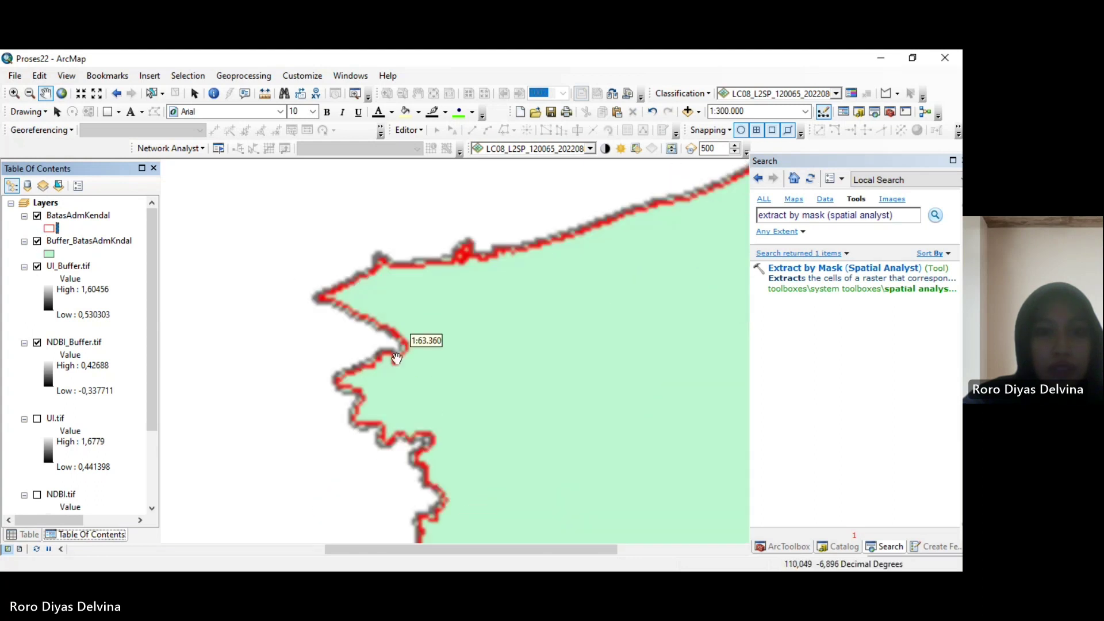
pyautogui.scroll(1, 397, 358)
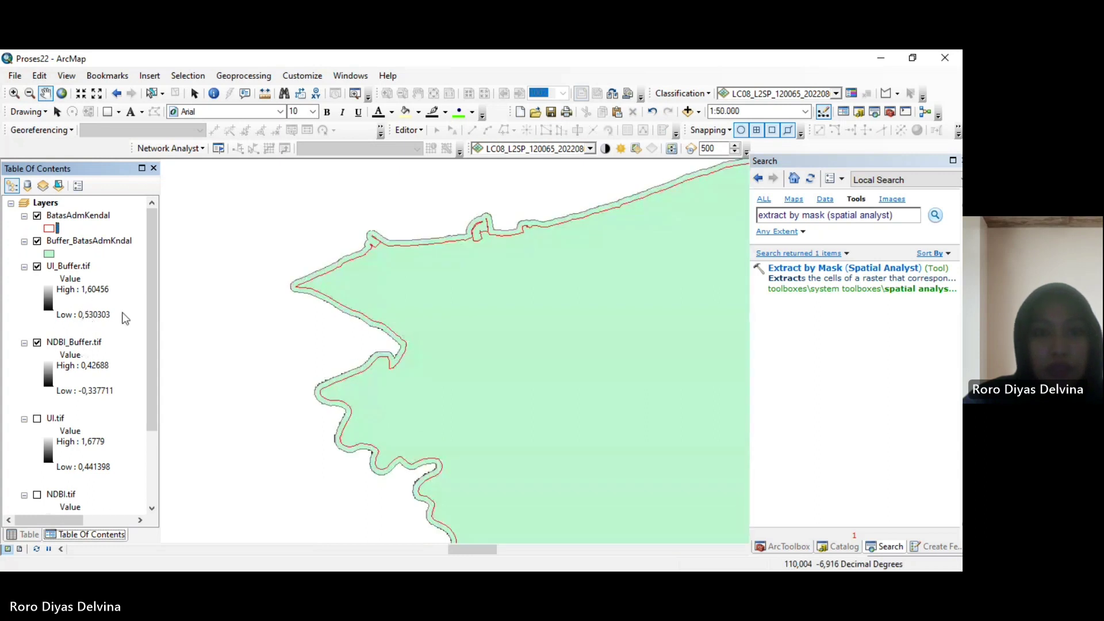
pyautogui.scroll(3, 397, 355)
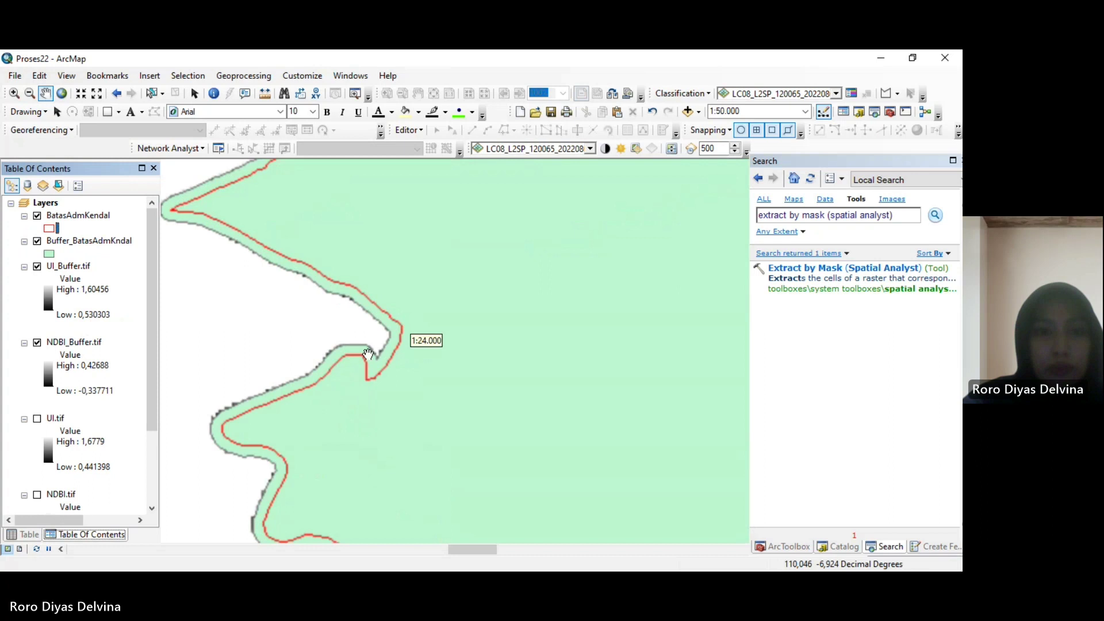
pyautogui.scroll(-5, 359, 350)
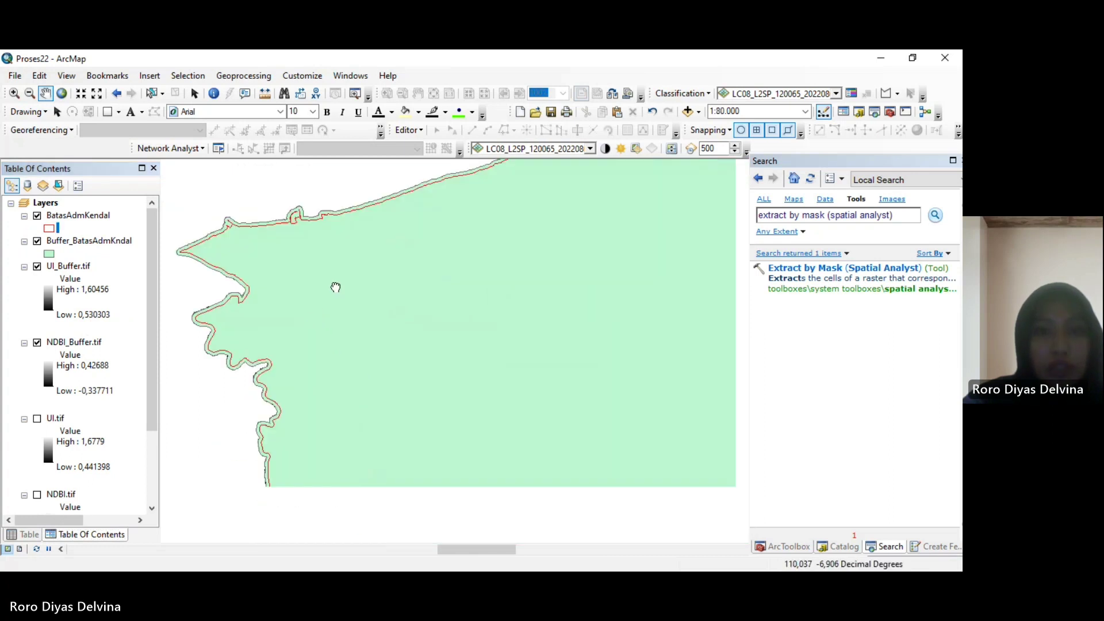
pyautogui.scroll(-5, 441, 342)
pyautogui.scroll(1, 441, 341)
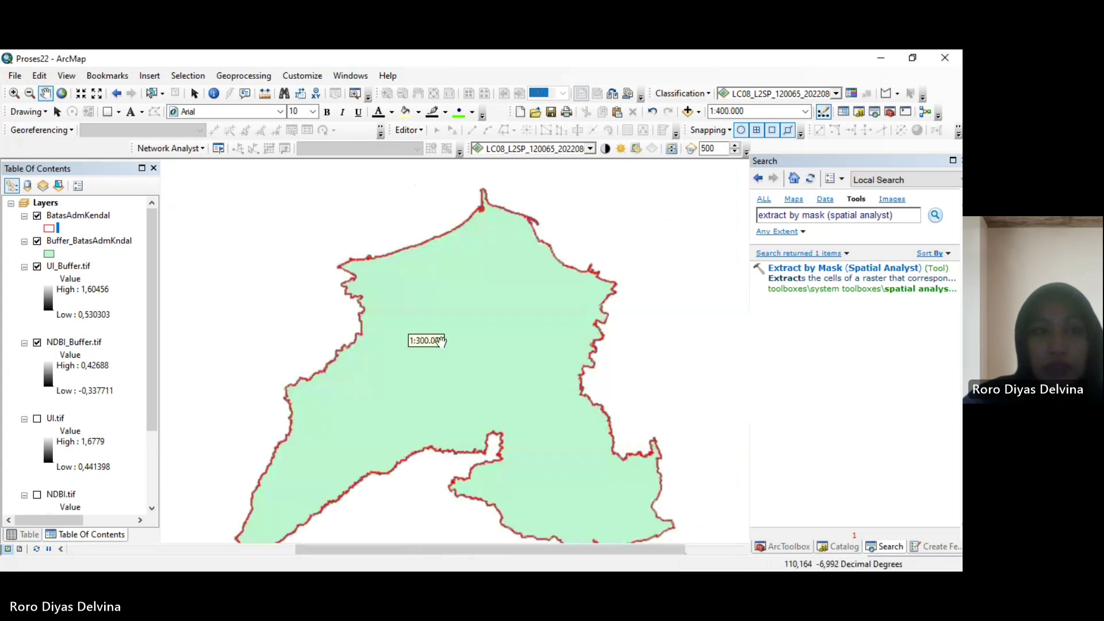
pyautogui.click(36, 242)
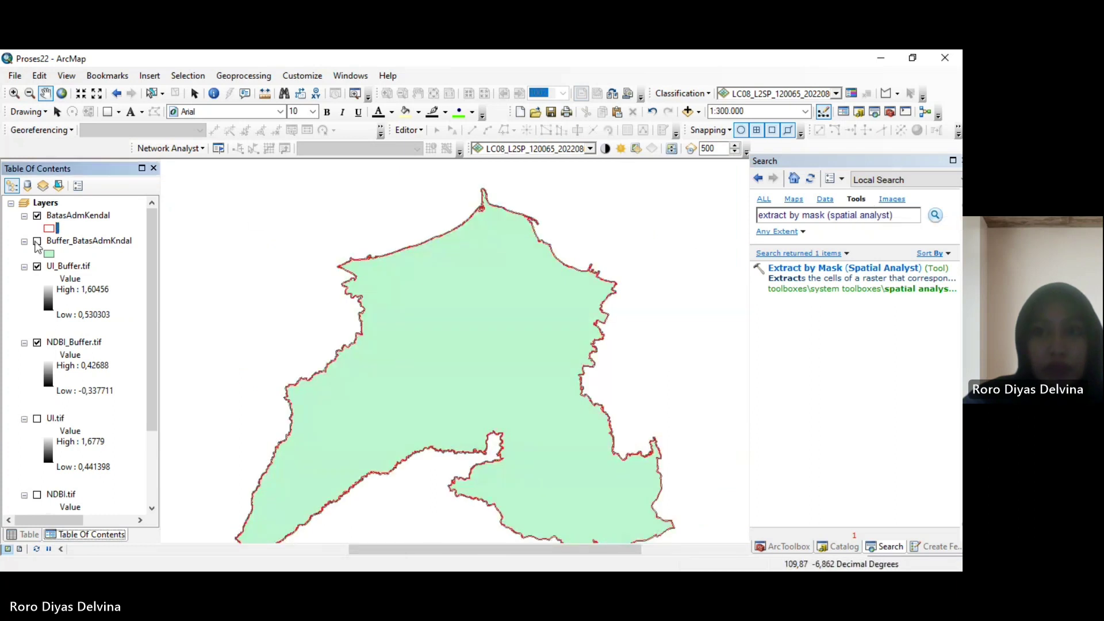
# Search the tools for "reclassify (spatial analyst)" and open Reclassify
pyautogui.moveTo(892, 215); pyautogui.dragTo(774, 219)
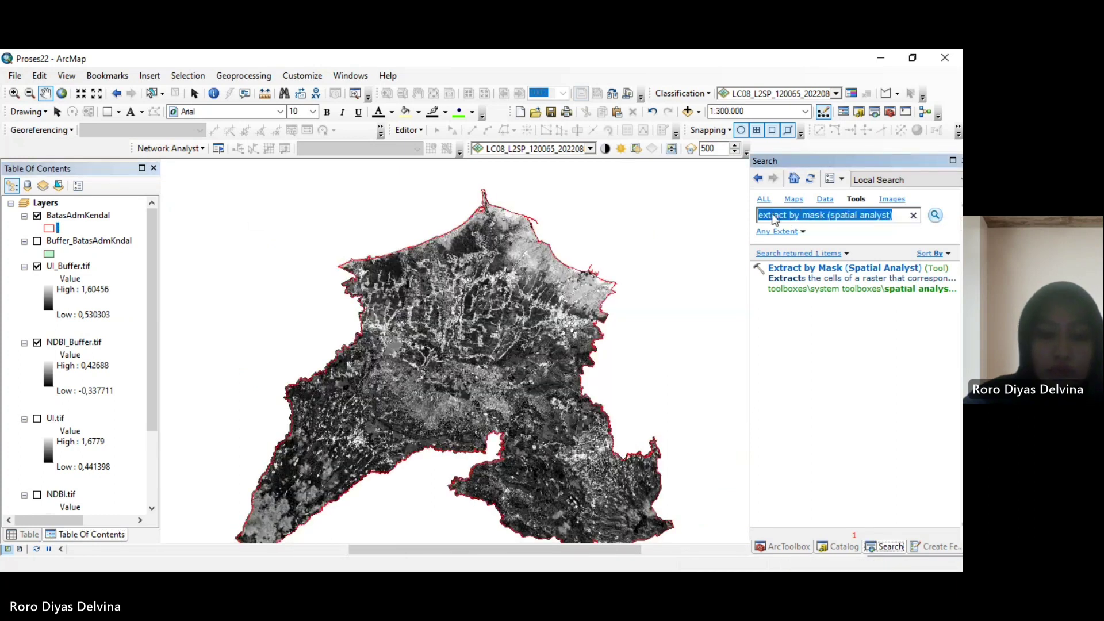
pyautogui.press('BackSpace')
pyautogui.write('R')
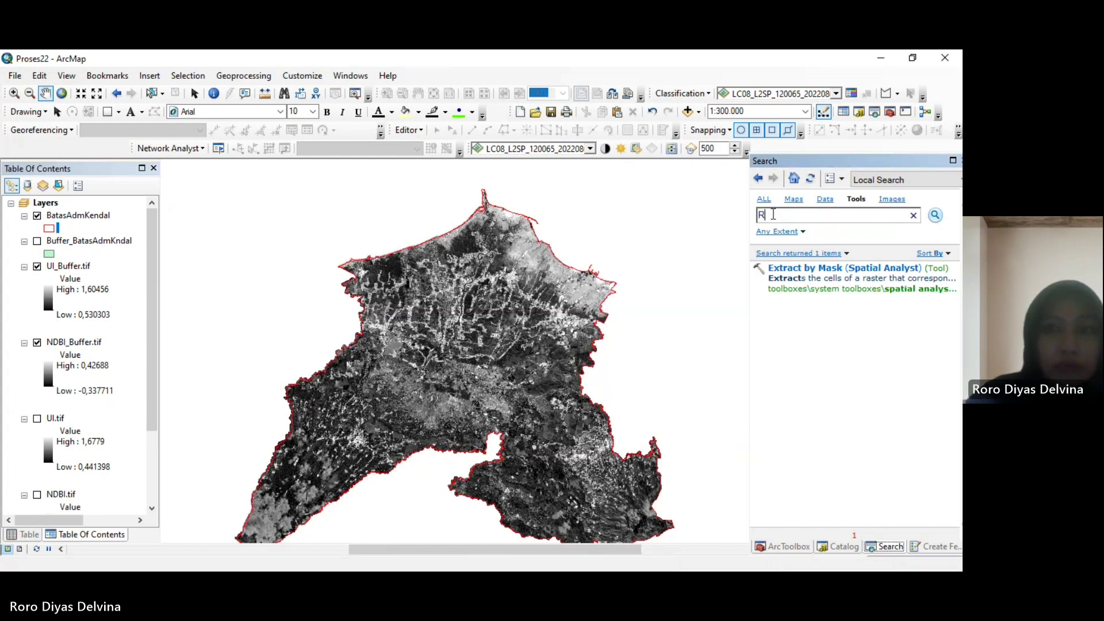
pyautogui.write('eclass')
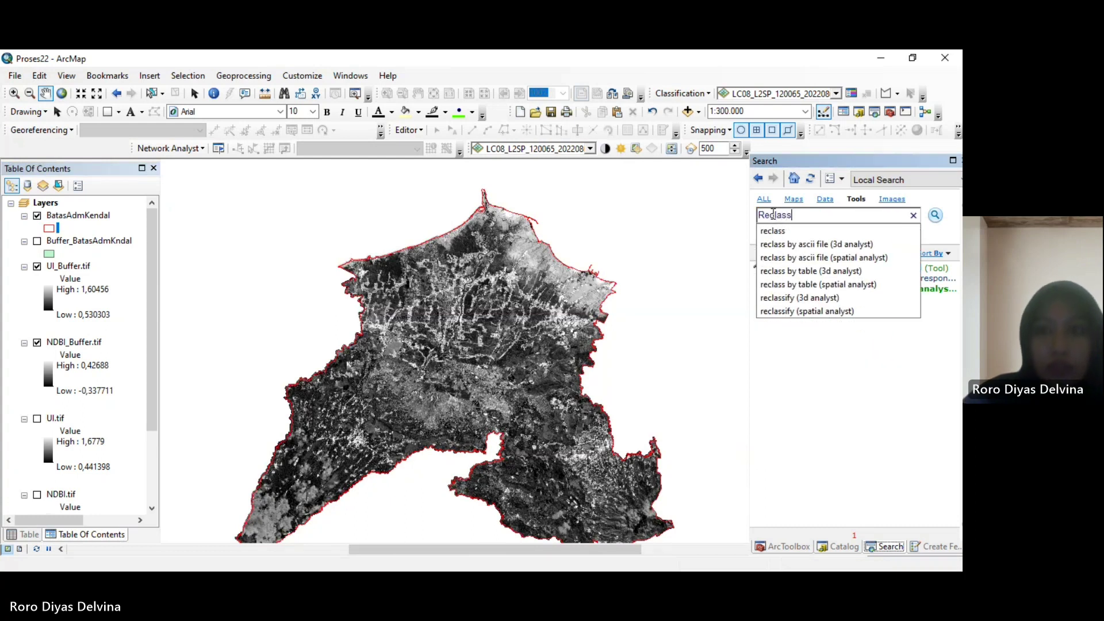
pyautogui.click(800, 319)
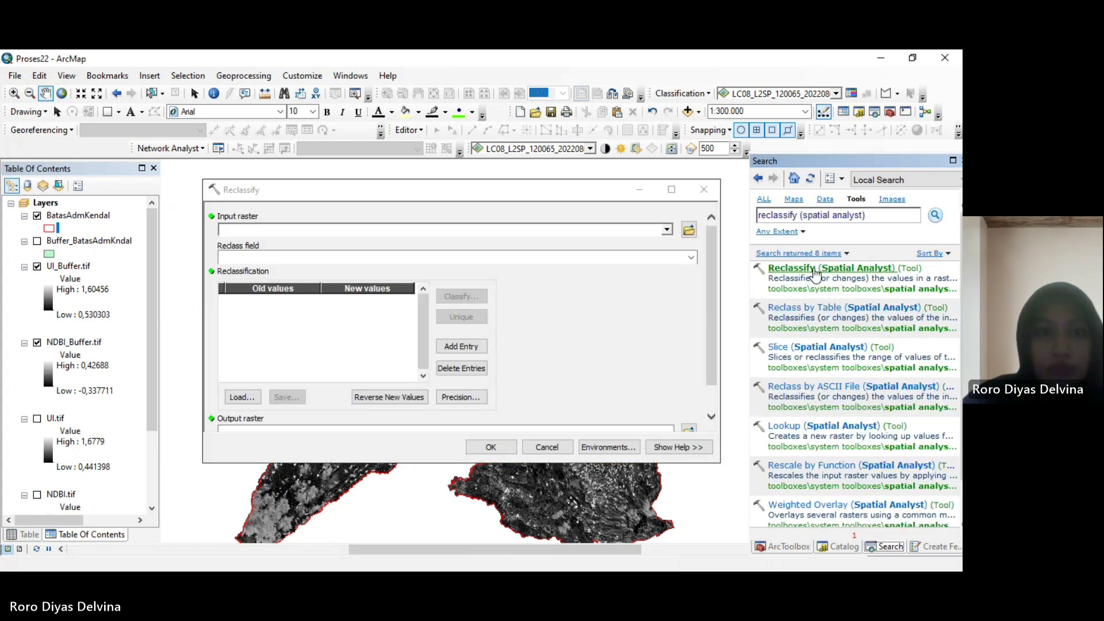
# Set NDBI_Buffer.tif as the Reclassify input raster and classify it into 5 classes with the Equal Interval method
pyautogui.click(667, 230)
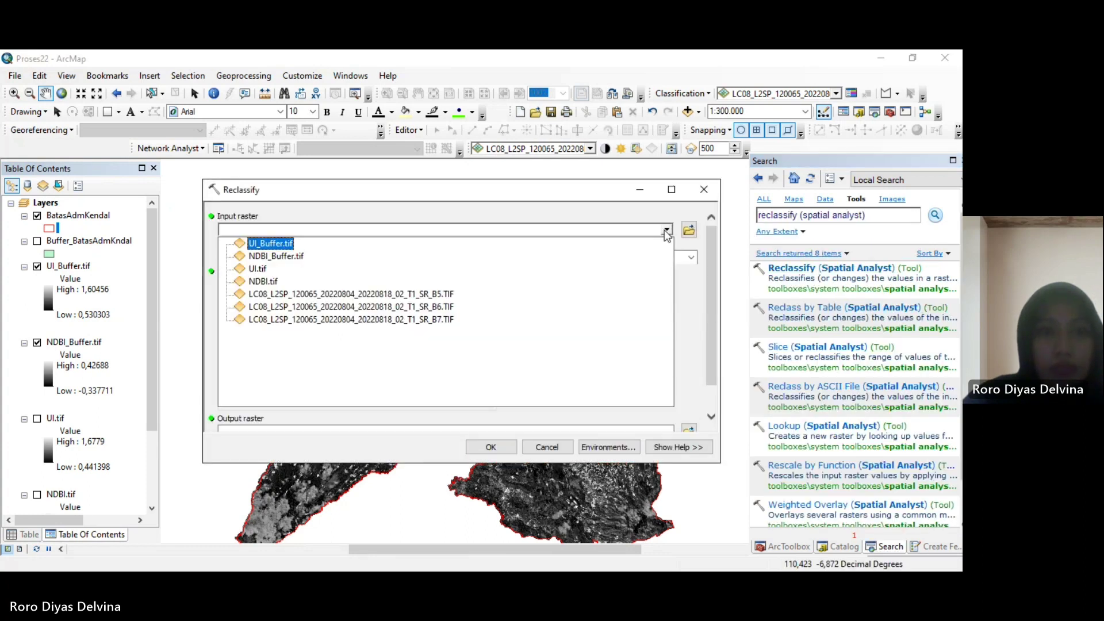
pyautogui.click(276, 256)
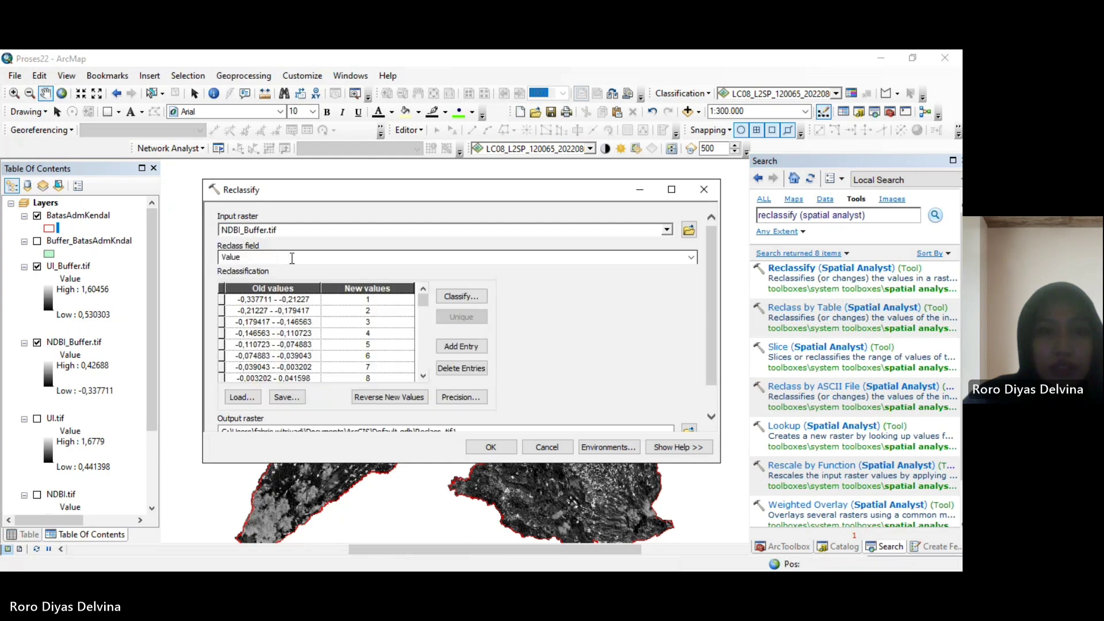
pyautogui.click(453, 300)
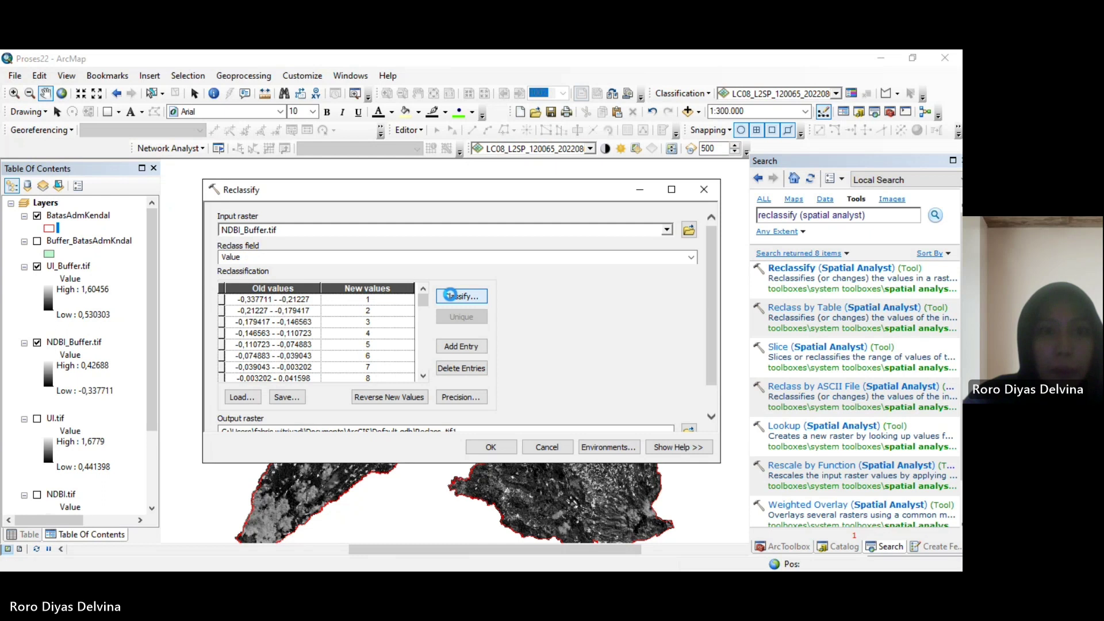
pyautogui.click(471, 191)
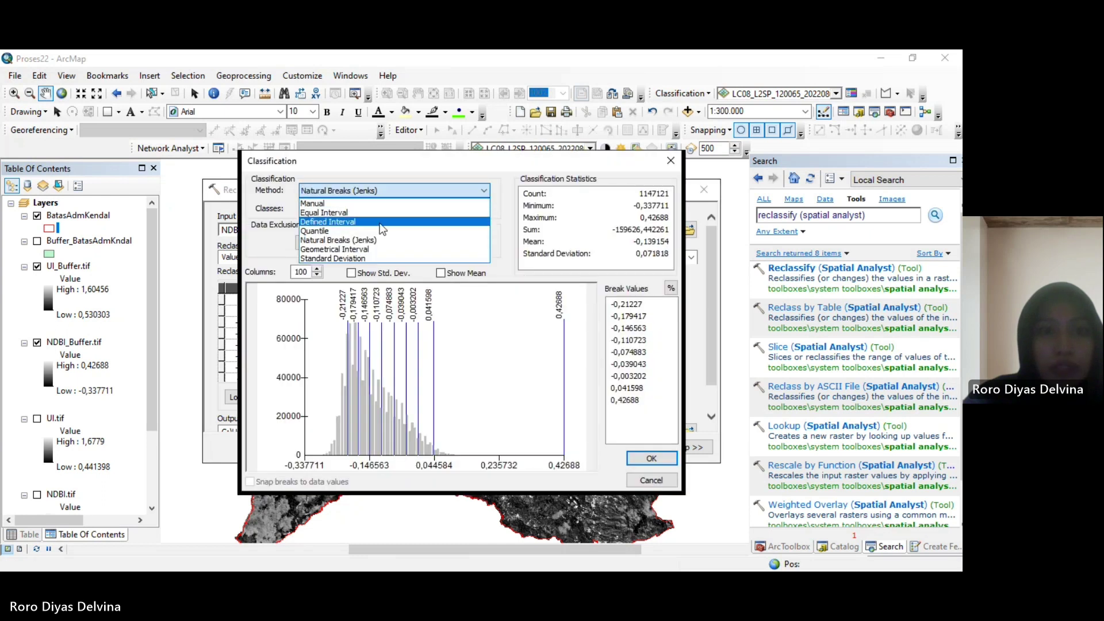
pyautogui.click(387, 212)
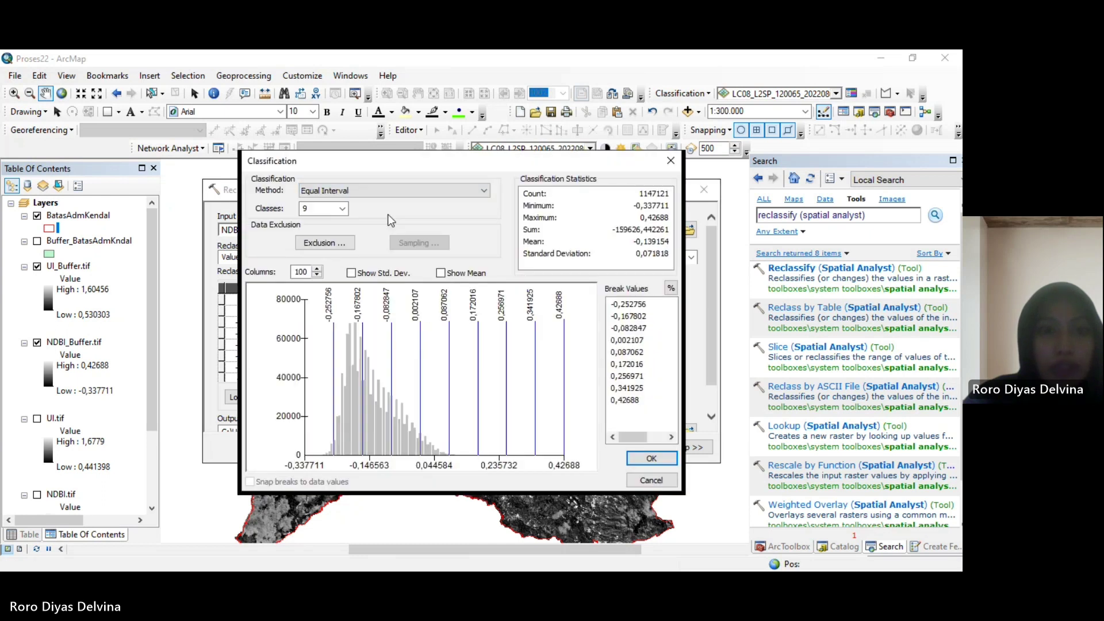
pyautogui.click(342, 208)
pyautogui.click(319, 240)
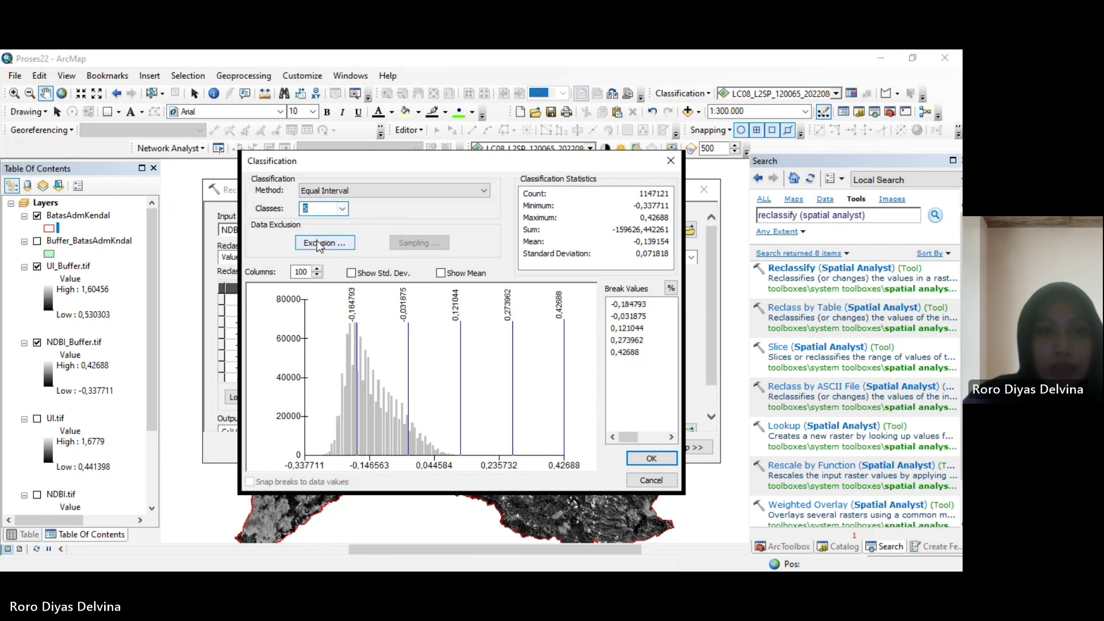
pyautogui.click(649, 458)
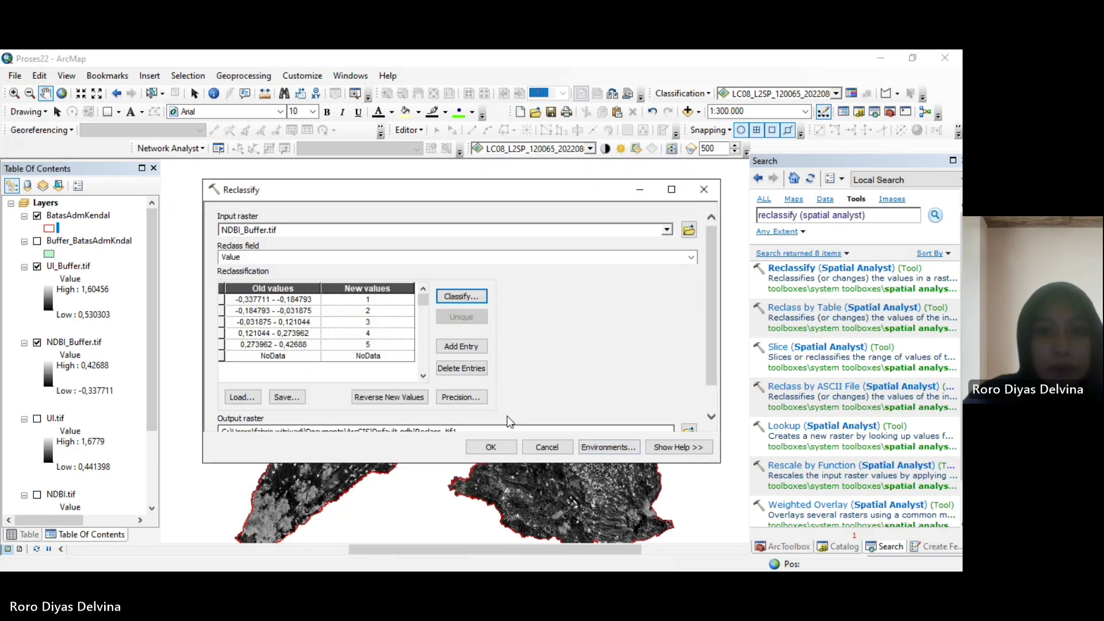
# Set the reclassification's output raster to NDBI_Reclass.tif in the Proses22 folder
pyautogui.scroll(-2, 535, 380)
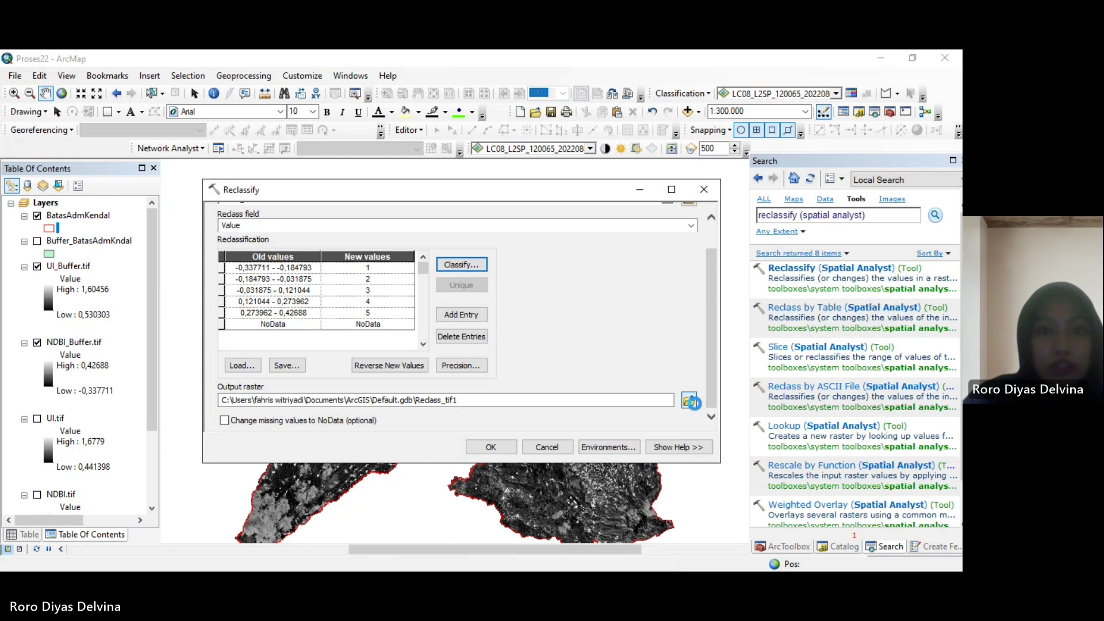
pyautogui.click(690, 401)
pyautogui.write('N')
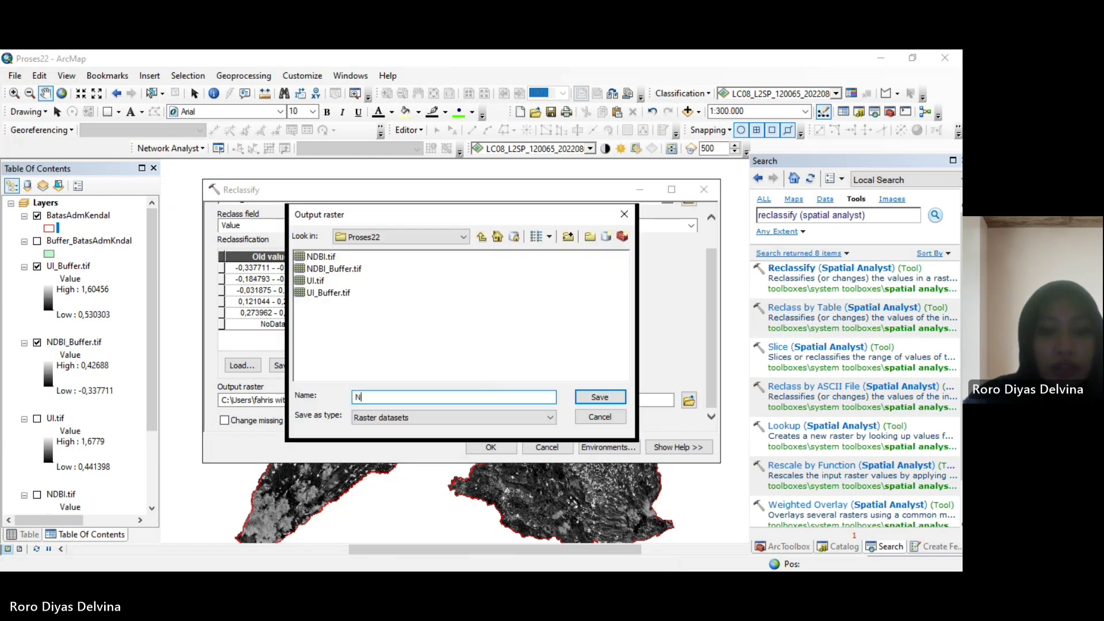
pyautogui.write('DBI_Reclass')
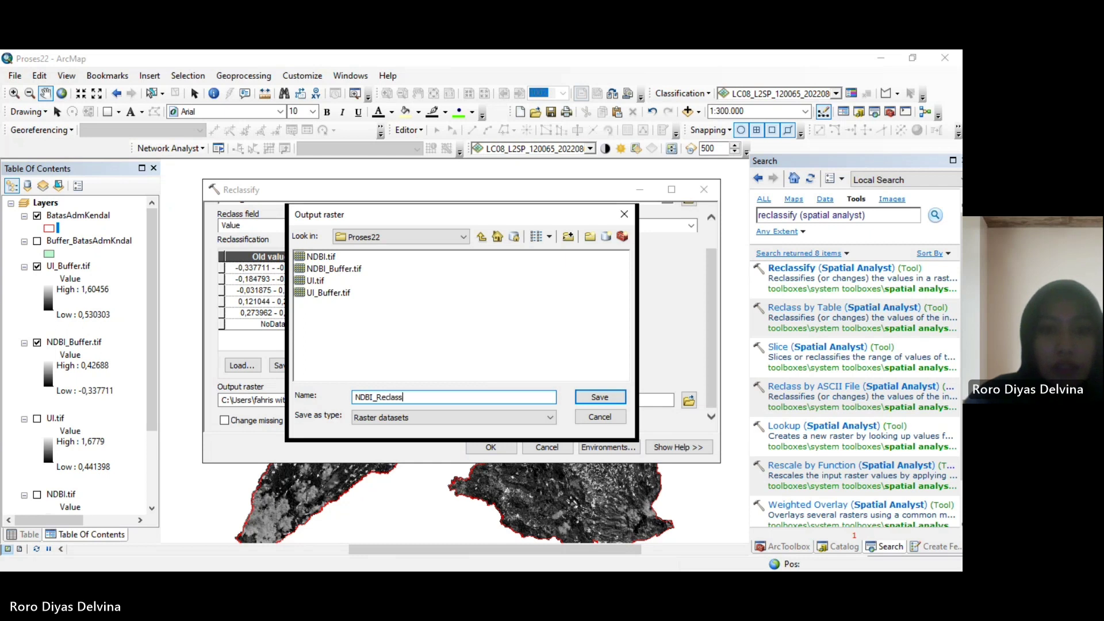
pyautogui.write('.tif')
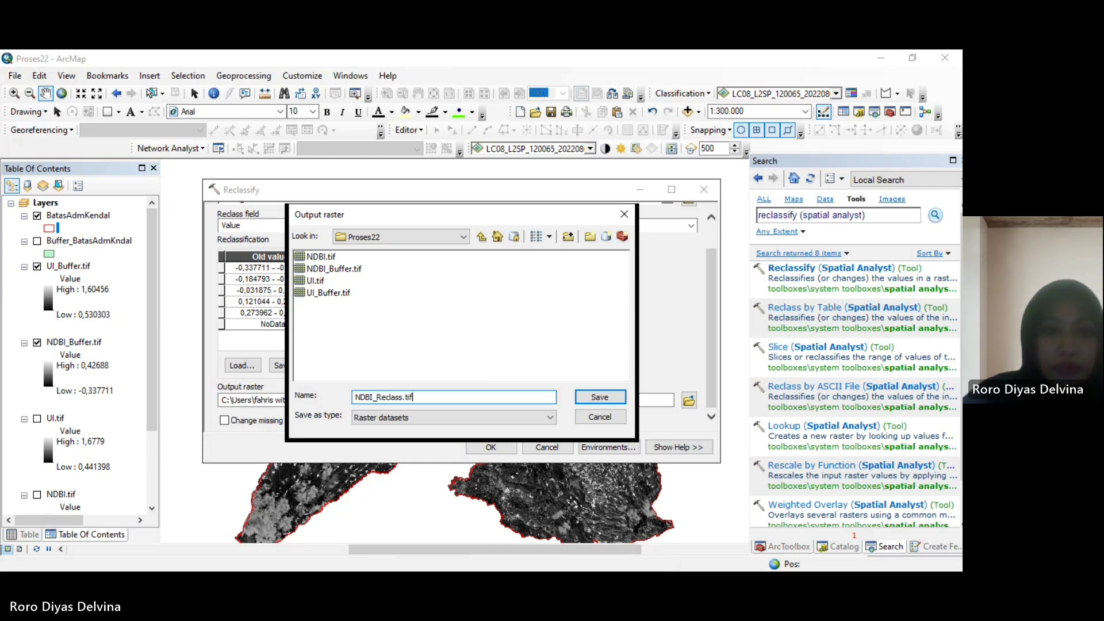
pyautogui.click(612, 396)
pyautogui.moveTo(712, 329)
pyautogui.mouseDown()
pyautogui.moveTo(711, 305)
pyautogui.moveTo(711, 326)
pyautogui.mouseUp()
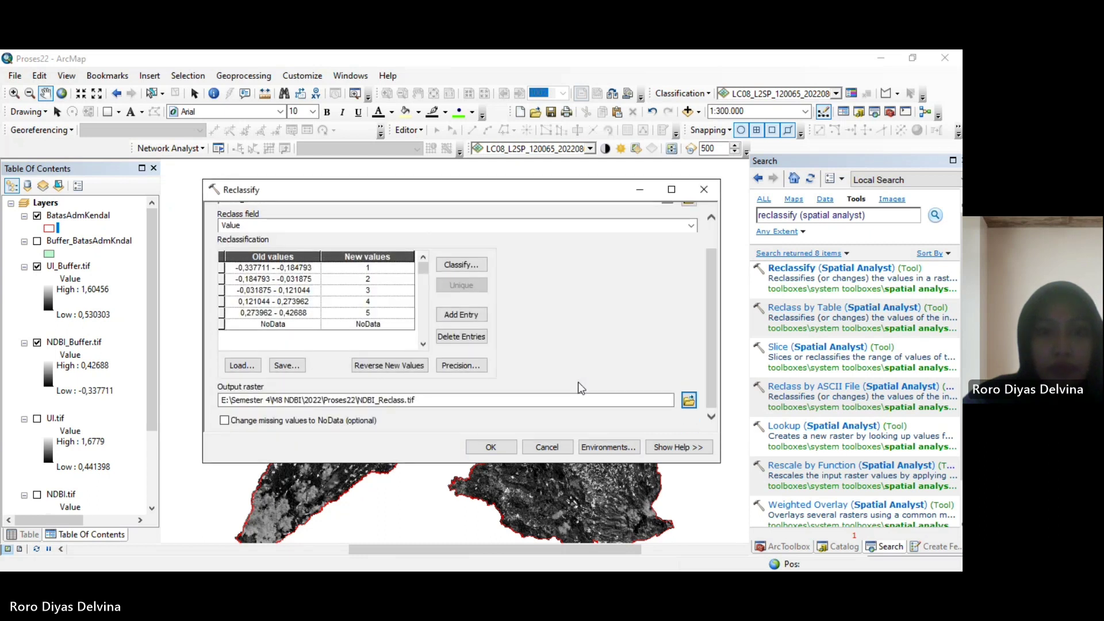
# Run the NDBI reclassification and reopen Reclassify with UI_Buffer.tif as the input raster
pyautogui.click(499, 447)
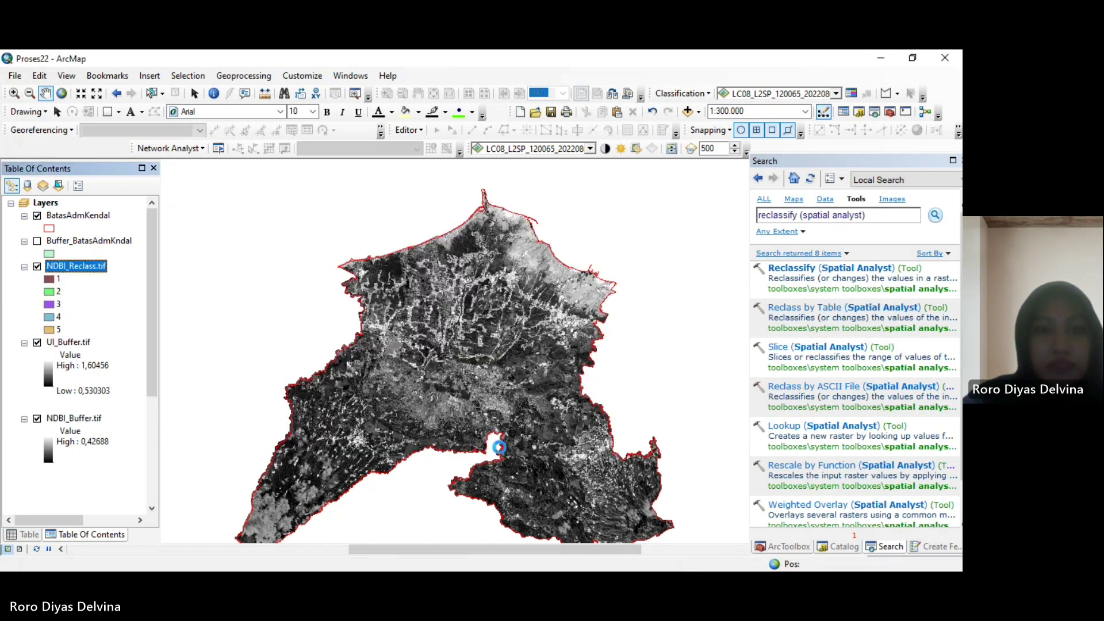
pyautogui.moveTo(867, 216); pyautogui.dragTo(788, 215)
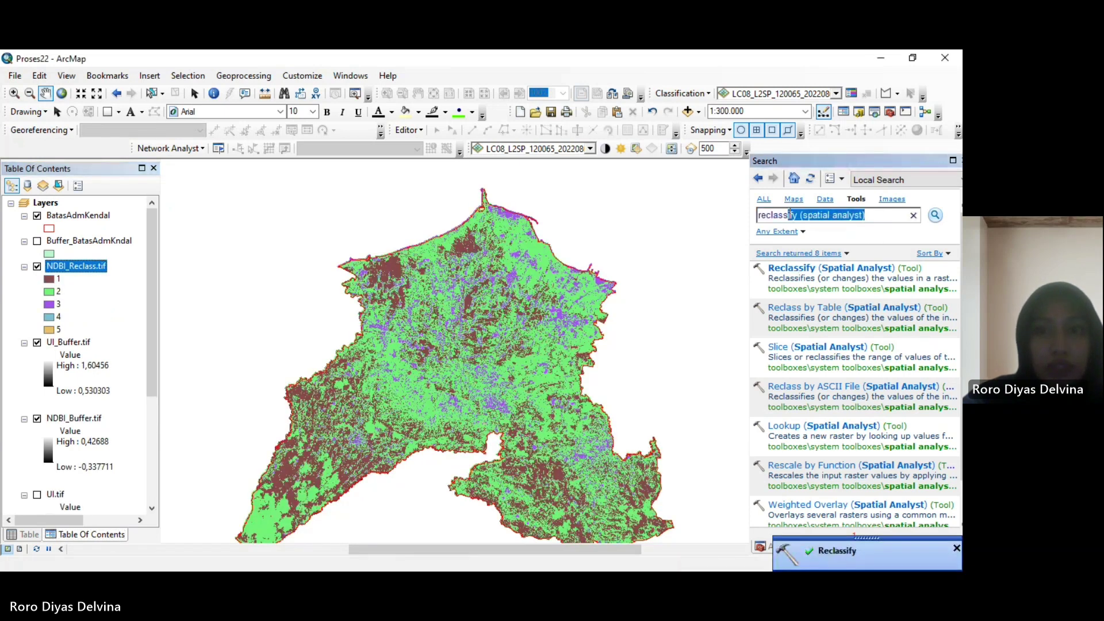
pyautogui.click(803, 272)
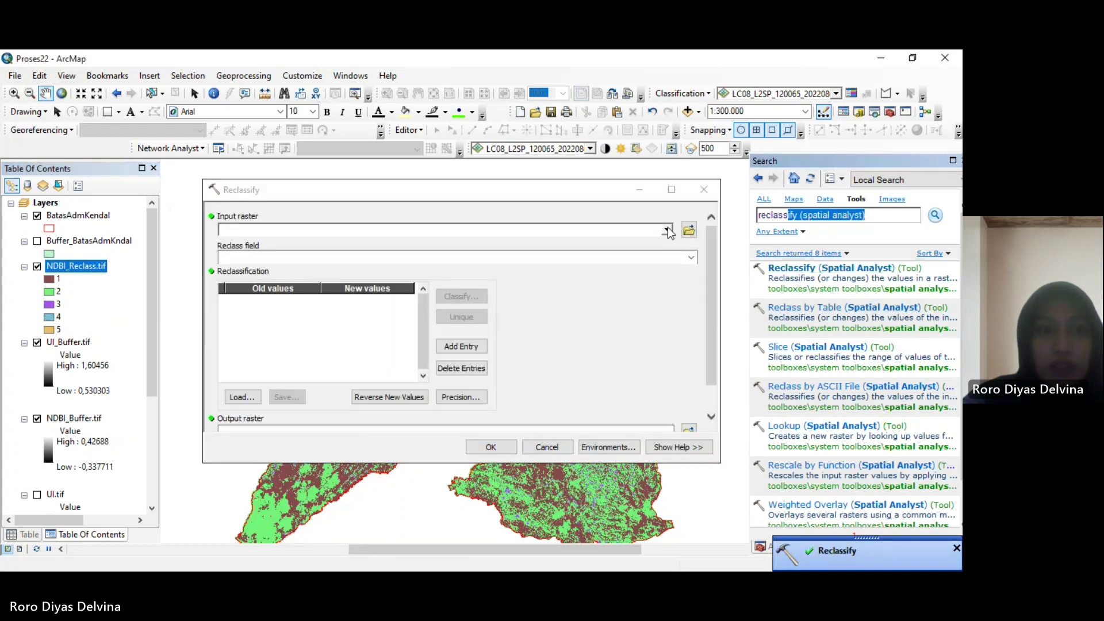
pyautogui.click(667, 230)
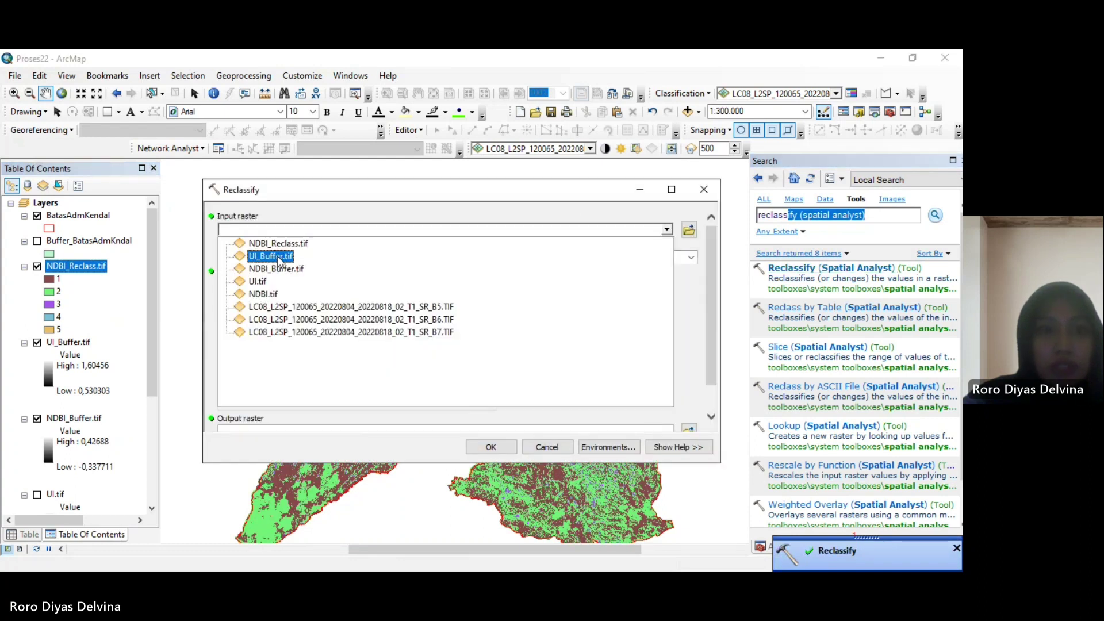
pyautogui.click(278, 257)
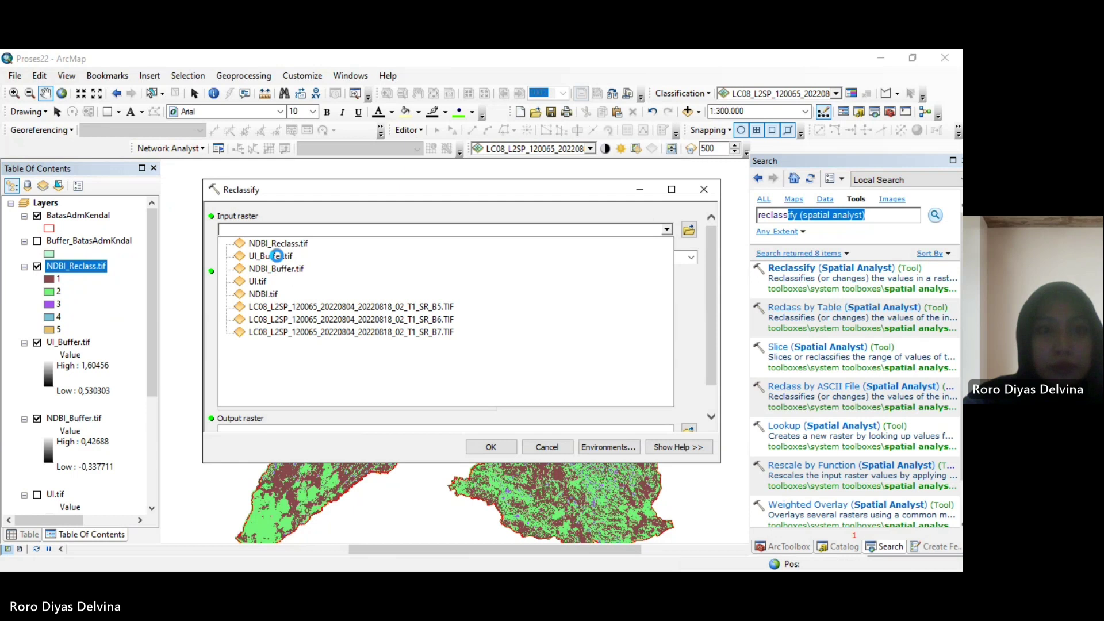
# Classify the UI_Buffer.tif values into 5 classes with the Equal Interval method
pyautogui.click(461, 296)
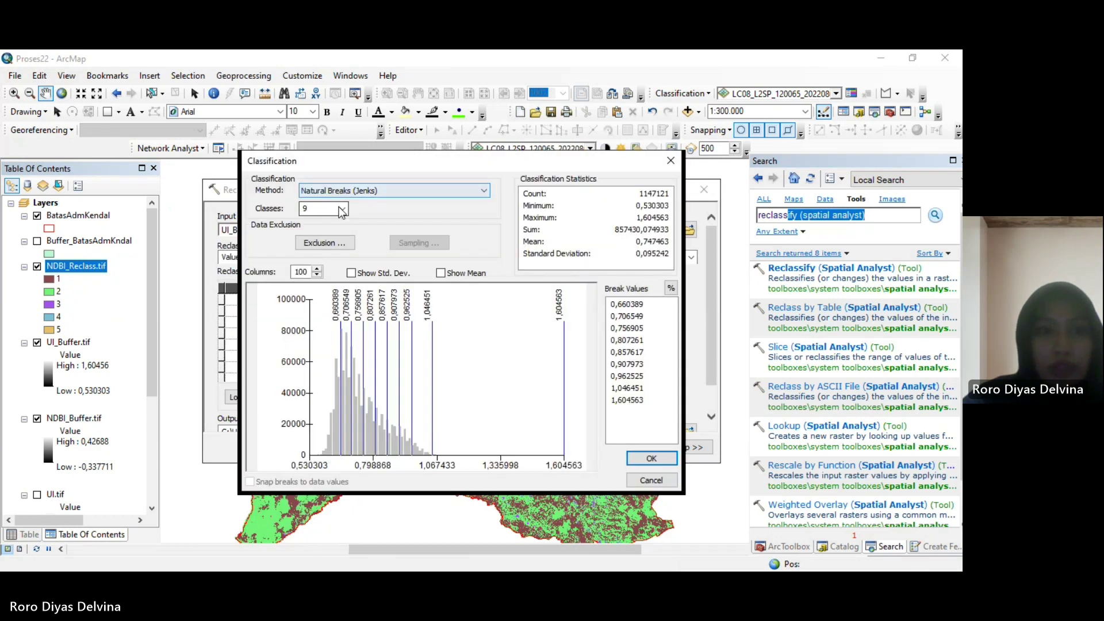
pyautogui.click(345, 194)
pyautogui.click(346, 213)
pyautogui.click(343, 208)
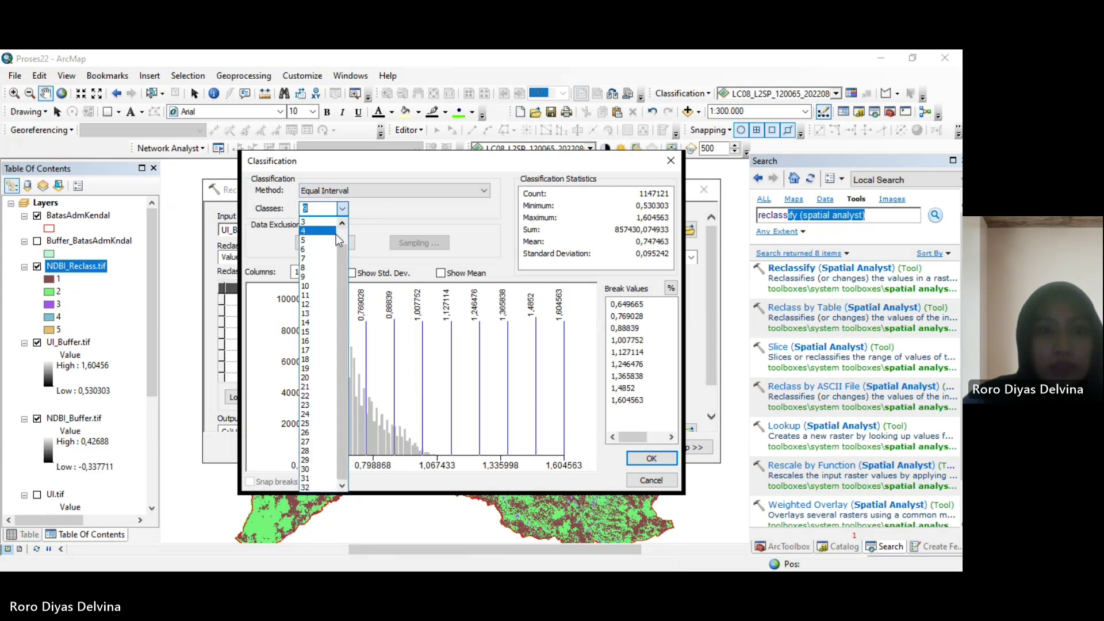
pyautogui.click(327, 252)
pyautogui.click(641, 463)
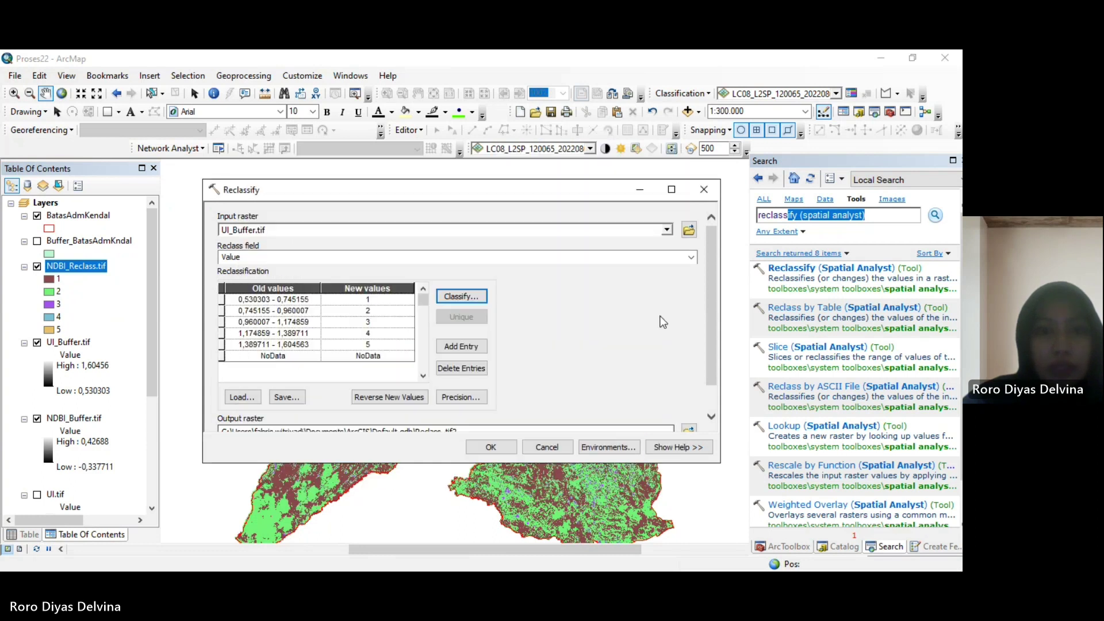
# Set the output raster to UI_Reclass.tif in the Proses22 folder and run the UI reclassification
pyautogui.moveTo(713, 278); pyautogui.dragTo(709, 329)
pyautogui.click(688, 397)
pyautogui.write('UI_Recla')
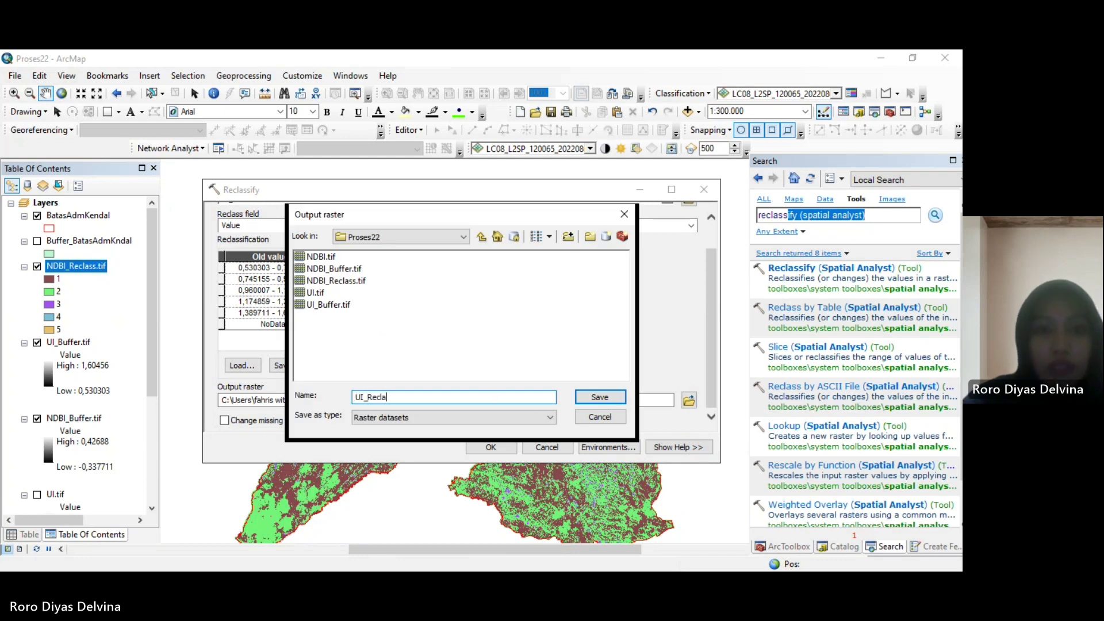
pyautogui.write('ss.tif')
pyautogui.click(600, 397)
pyautogui.moveTo(711, 293)
pyautogui.mouseDown()
pyautogui.moveTo(714, 250)
pyautogui.moveTo(712, 287)
pyautogui.mouseUp()
pyautogui.click(492, 447)
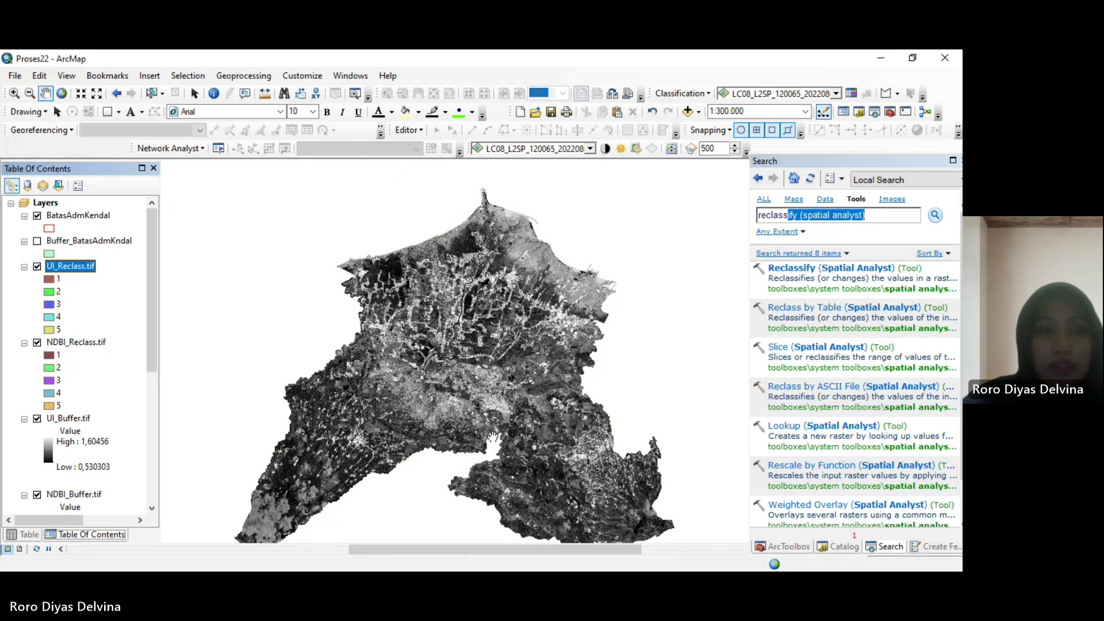
# Hide the UI_Buffer.tif and NDBI_Buffer.tif layers on the map
pyautogui.scroll(-2, 38, 423)
pyautogui.click(36, 419)
pyautogui.scroll(2, 38, 424)
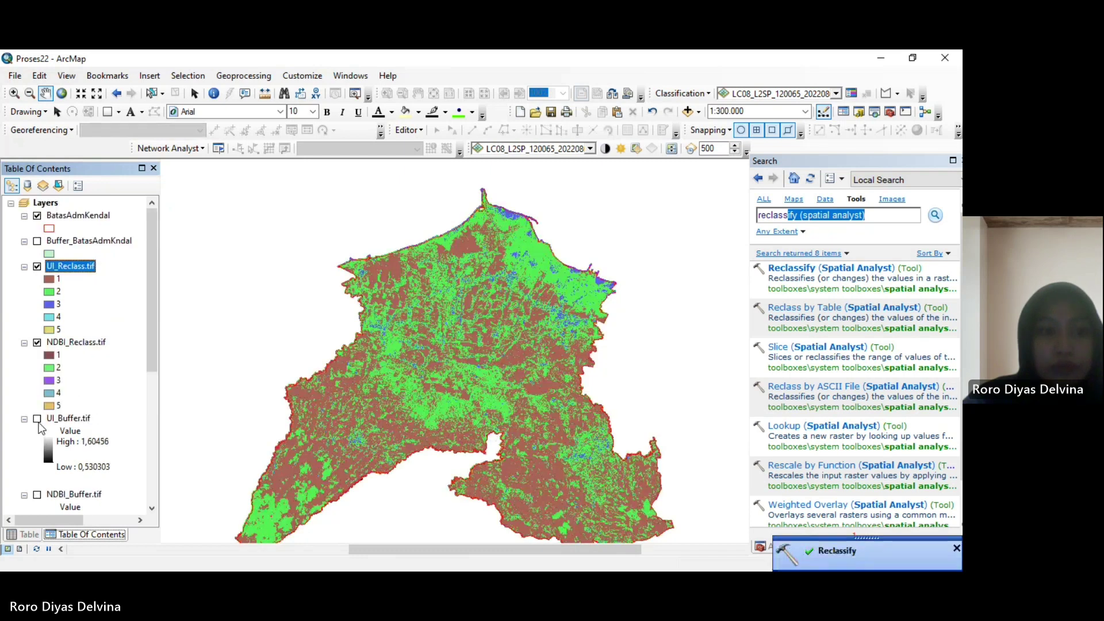
# Search the tools for "raster to polygon (conversion)" and open Raster to Polygon
pyautogui.click(878, 216)
pyautogui.press('BackSpace')
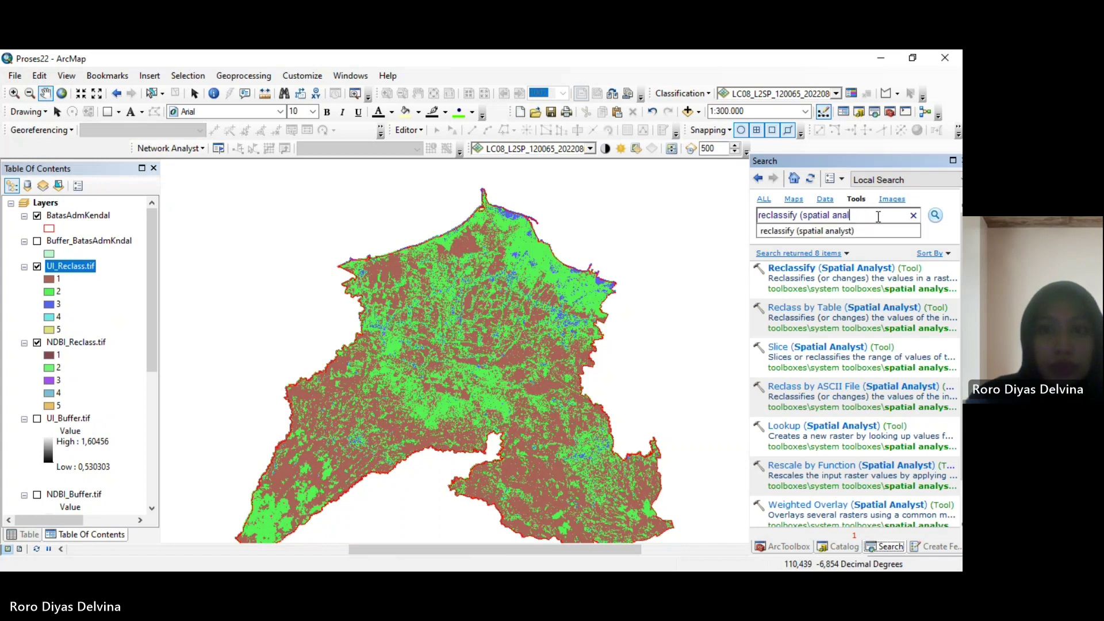
pyautogui.press('BackSpace')
pyautogui.press('BackSpace')
pyautogui.press('BackSpace')
pyautogui.press('BackSpace')
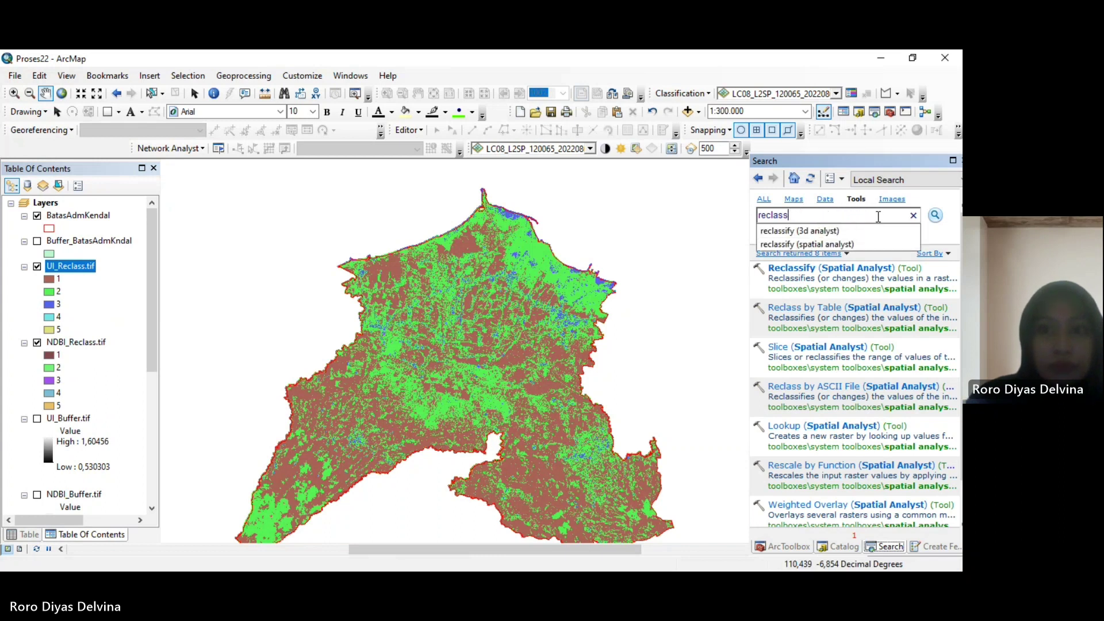
pyautogui.press('BackSpace')
pyautogui.press('BackSpace')
pyautogui.press('BackSpace')
pyautogui.press('BackSpace')
pyautogui.press('BackSpace')
pyautogui.write('as')
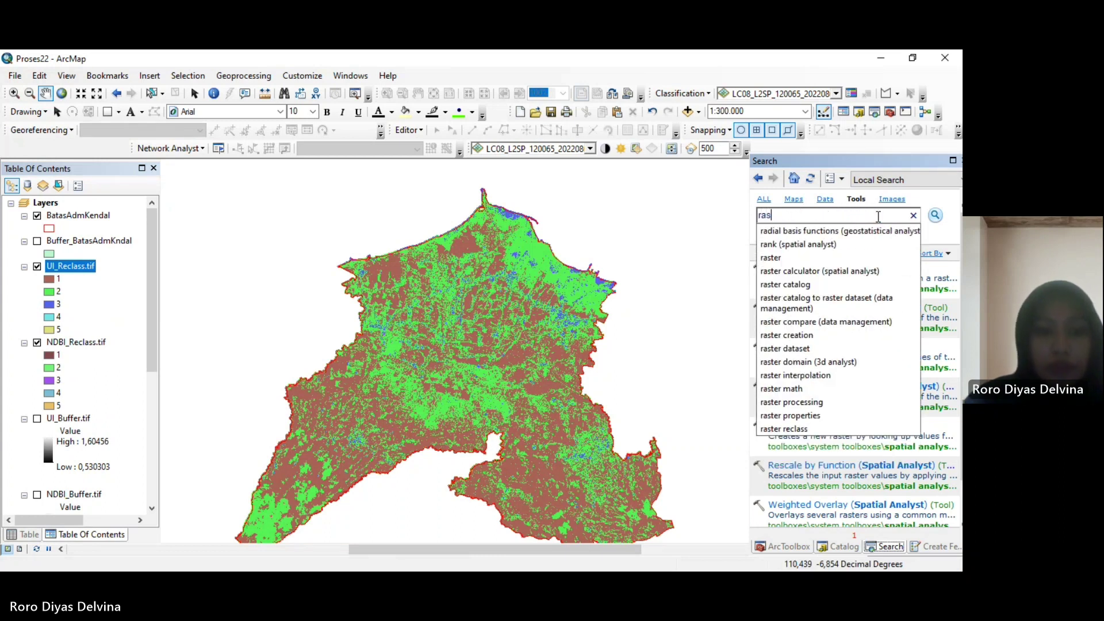
pyautogui.write('ter to')
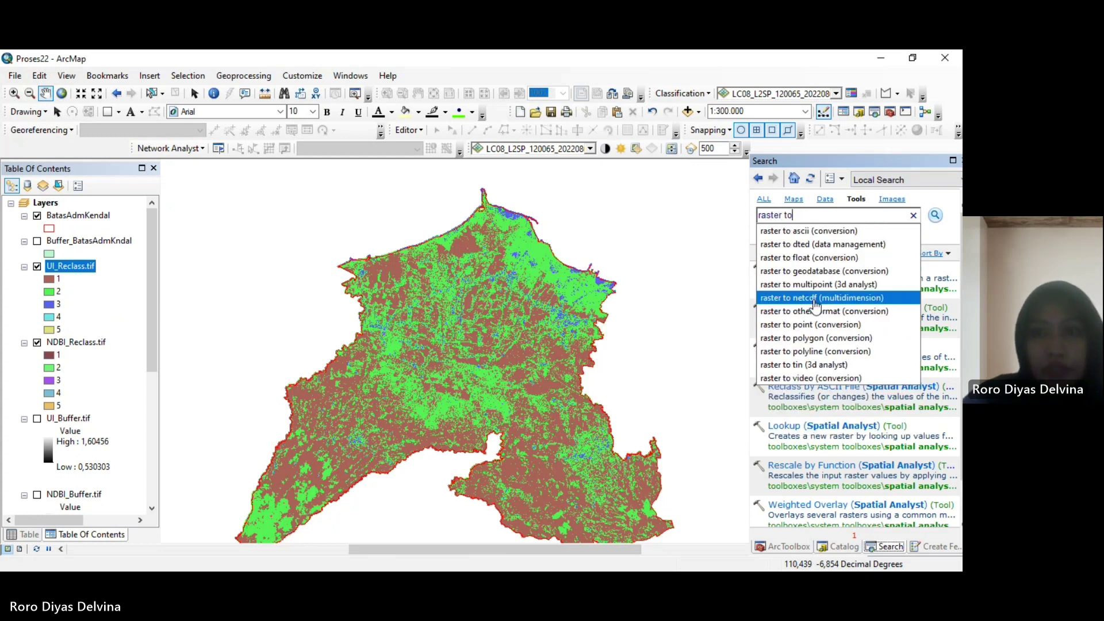
pyautogui.click(815, 340)
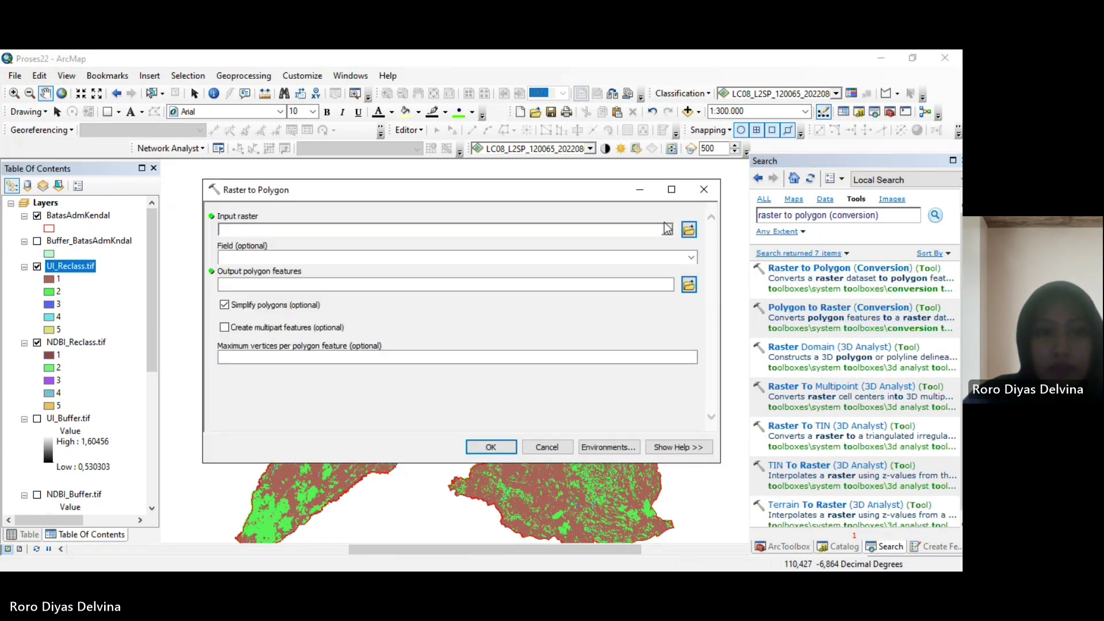
# Convert NDBI_Reclass.tif to polygons, saving the output as NDBI_Polygon.shp in the Proses22 folder
pyautogui.click(668, 231)
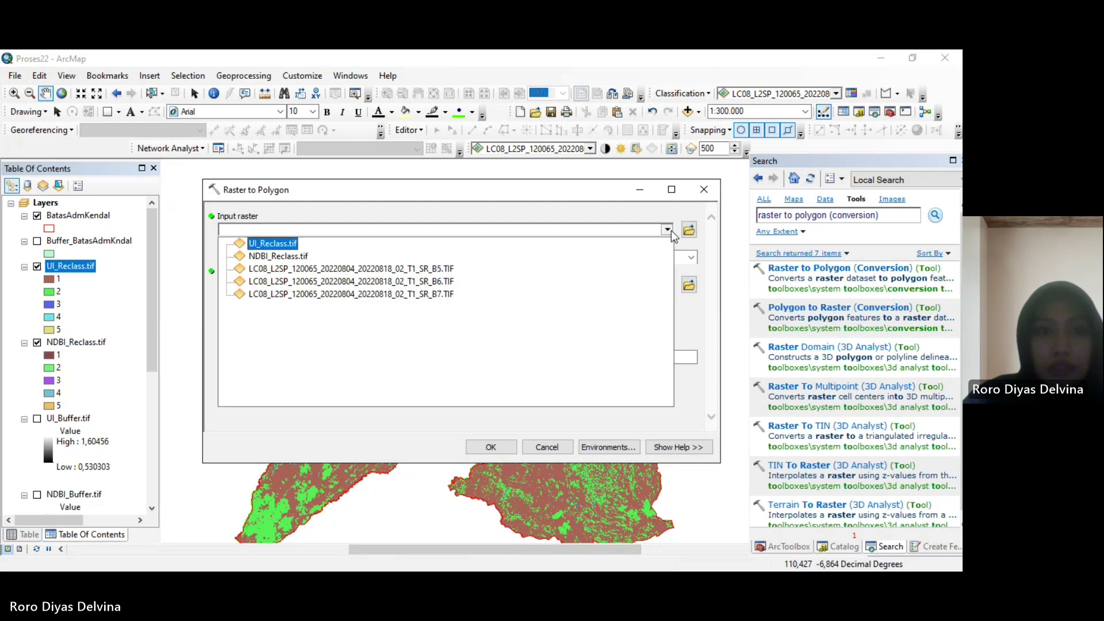
pyautogui.click(273, 259)
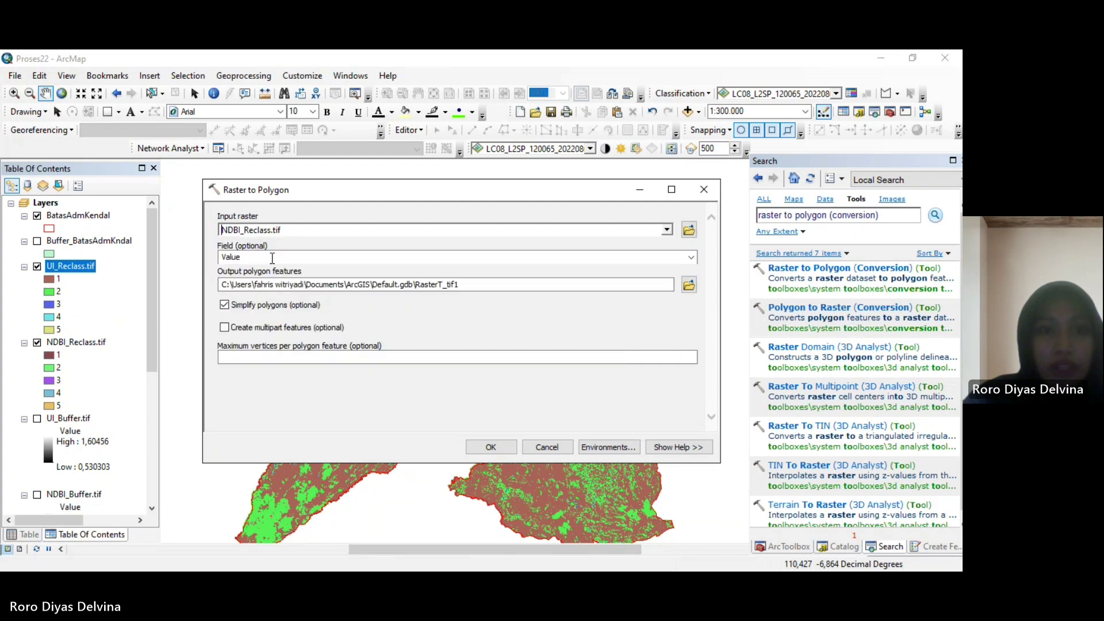
pyautogui.click(690, 286)
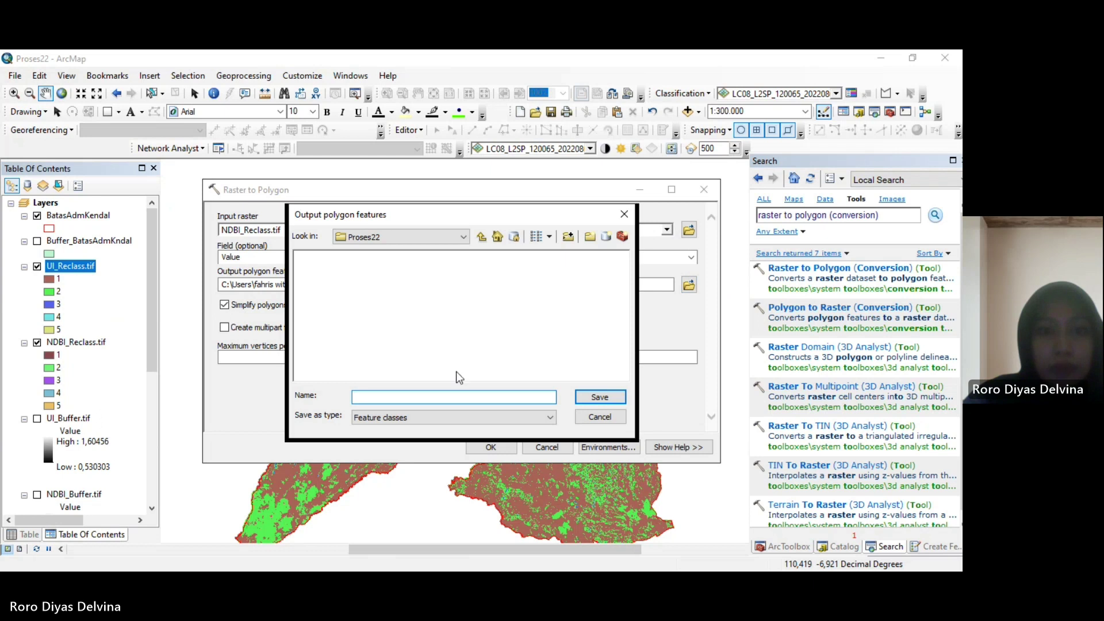
pyautogui.write('NDBI')
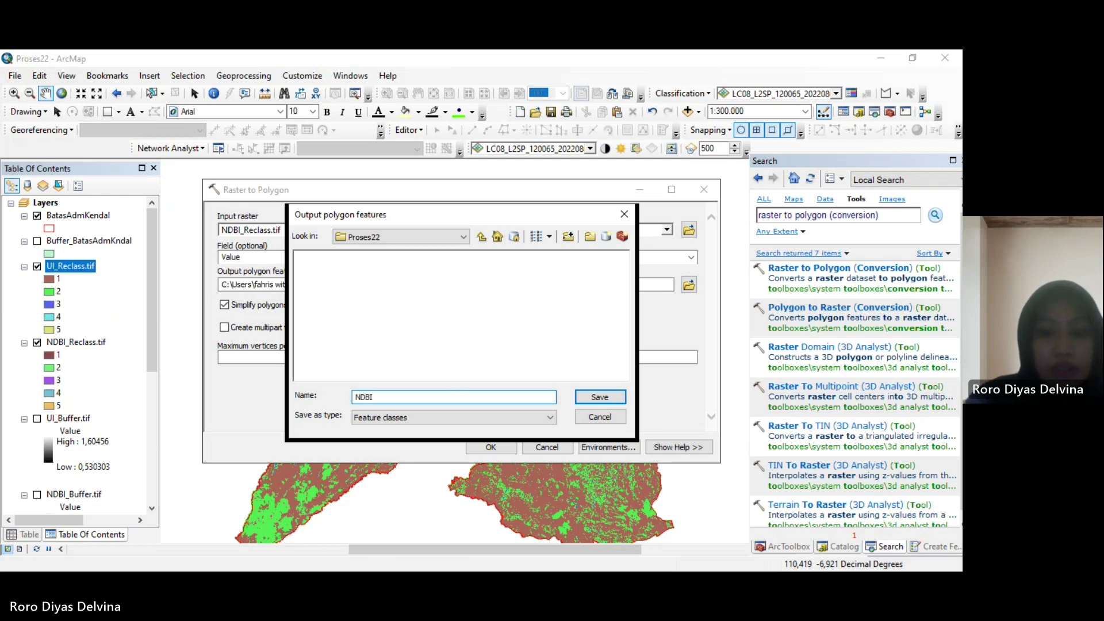
pyautogui.write('_Polygon.tif')
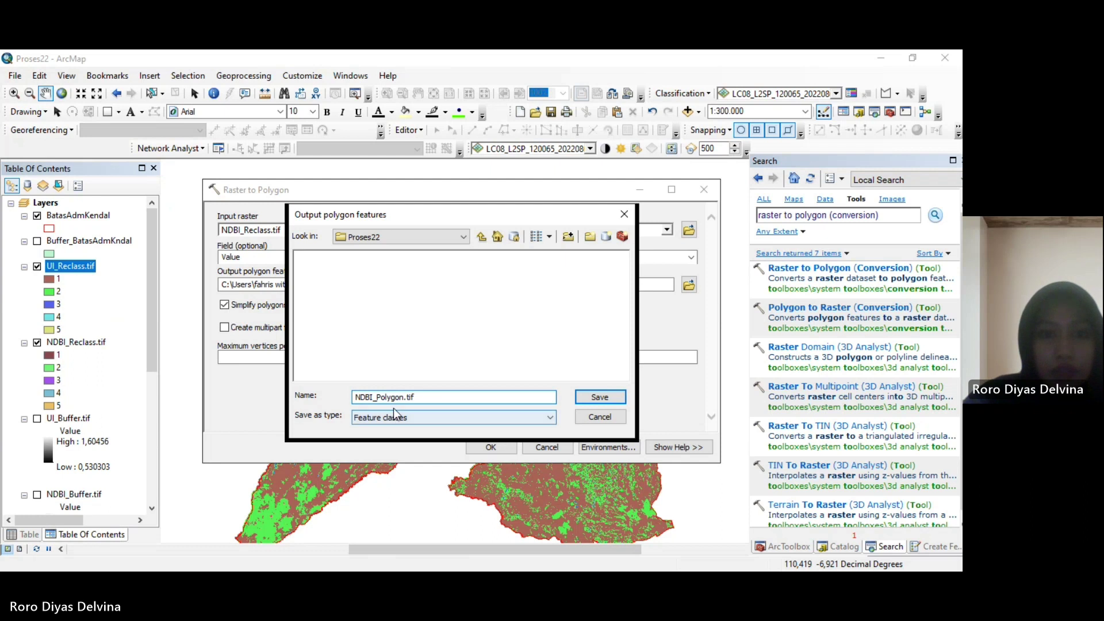
pyautogui.click(590, 395)
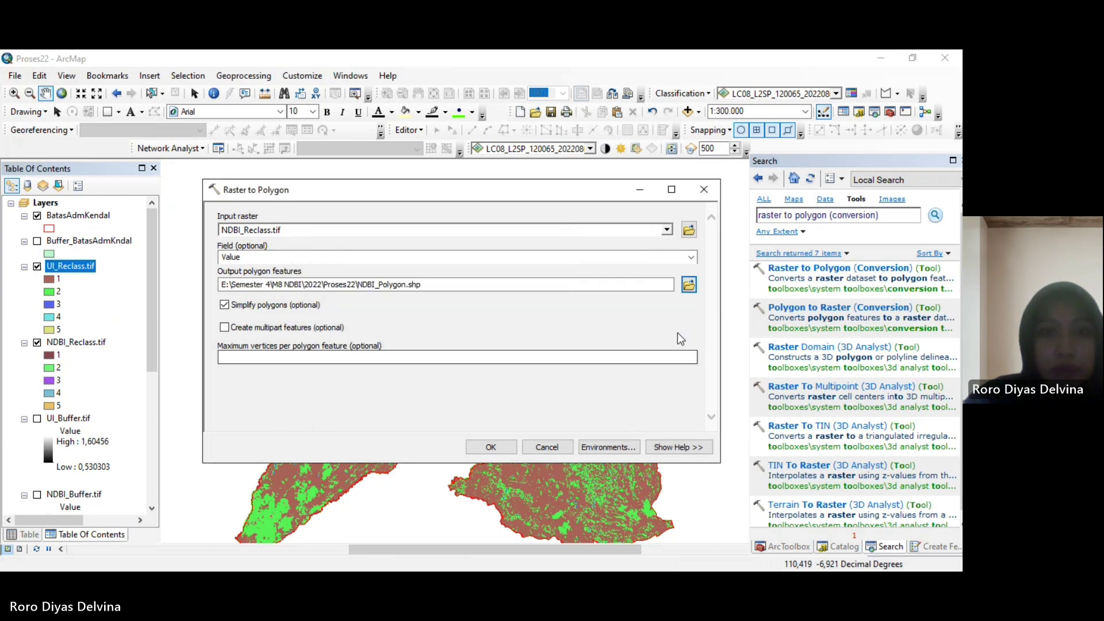
pyautogui.click(490, 447)
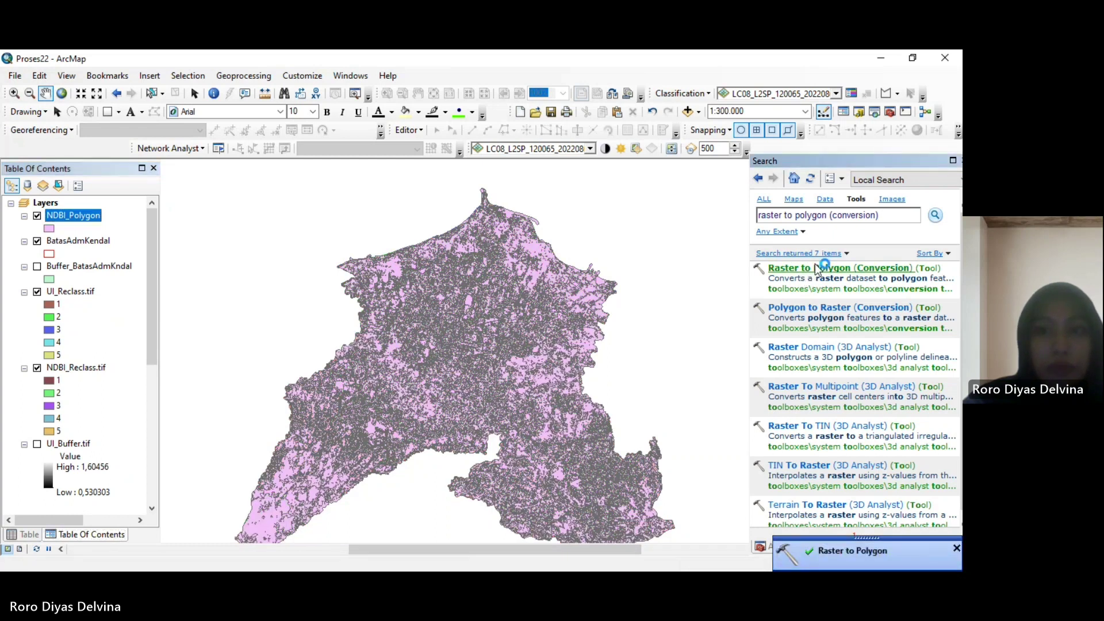
# Run Raster to Polygon on UI_Reclass.tif, saving the output as UI_Polygon.shp in the Proses22 folder
pyautogui.click(667, 230)
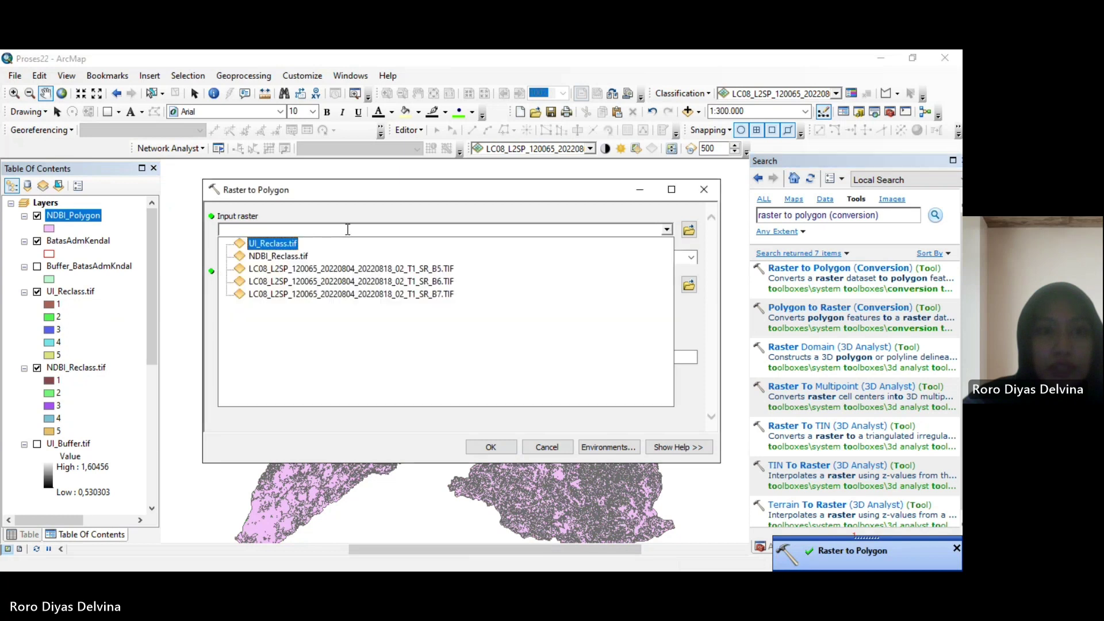
pyautogui.click(272, 244)
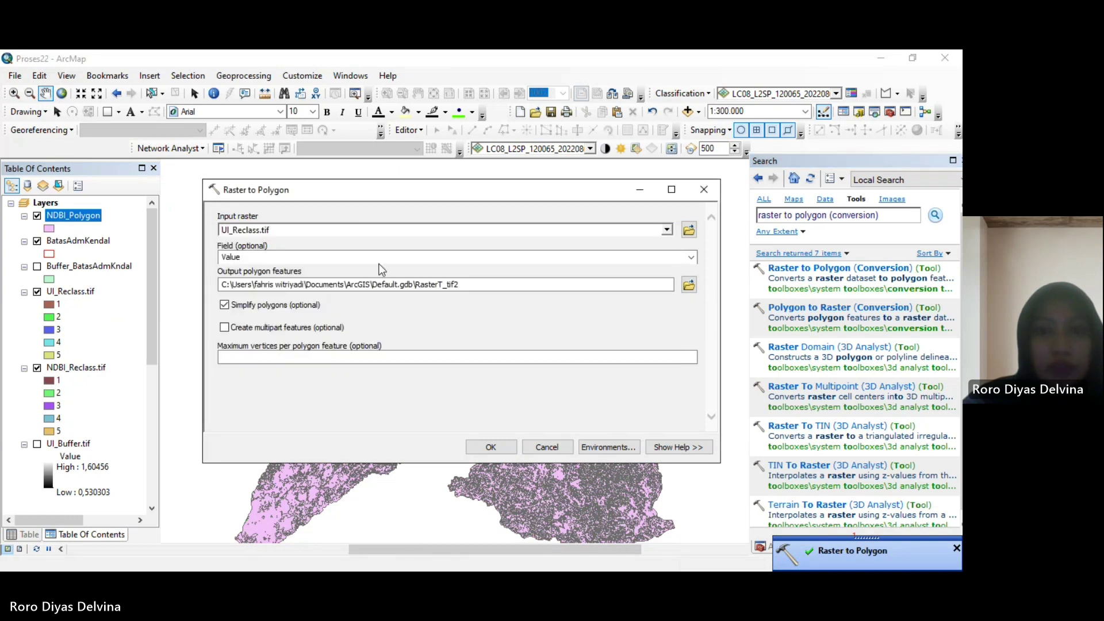
pyautogui.click(687, 284)
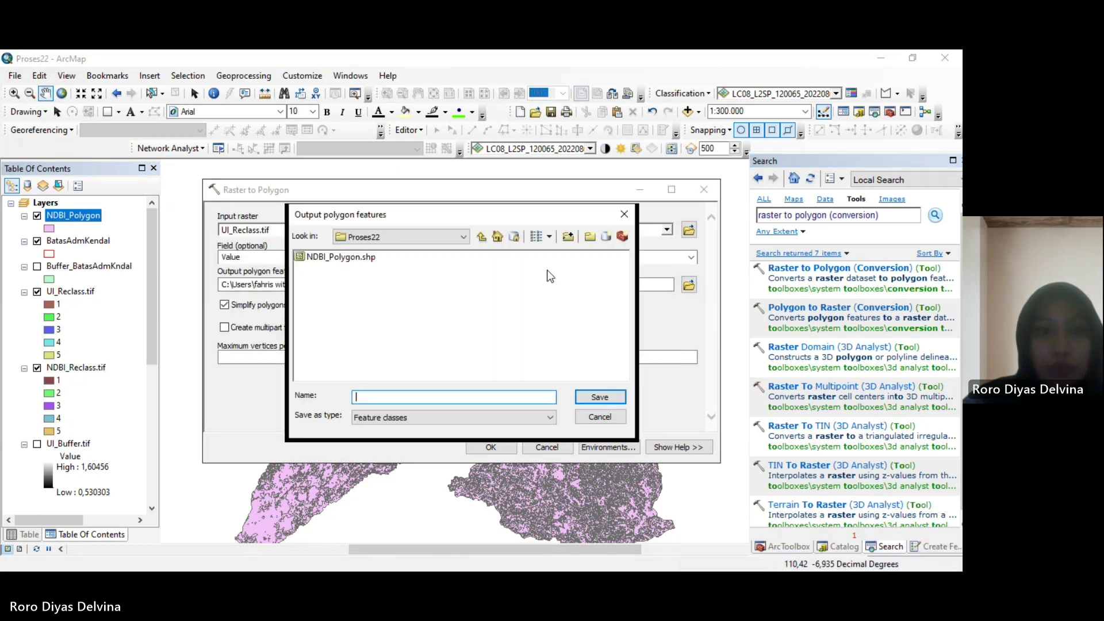
pyautogui.write('UI_')
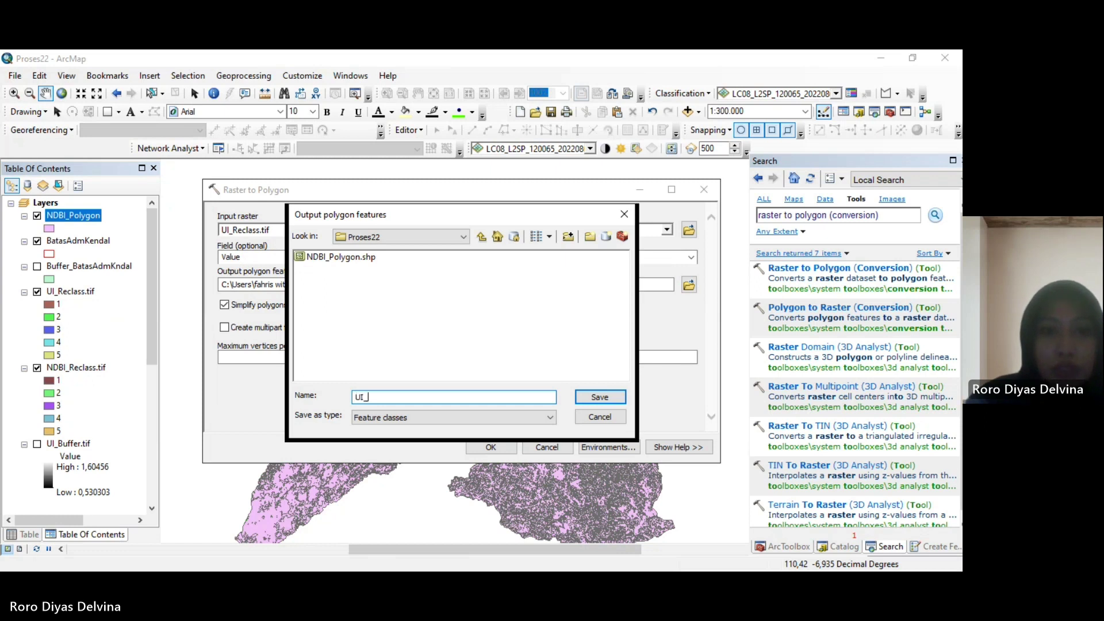
pyautogui.write('Poly')
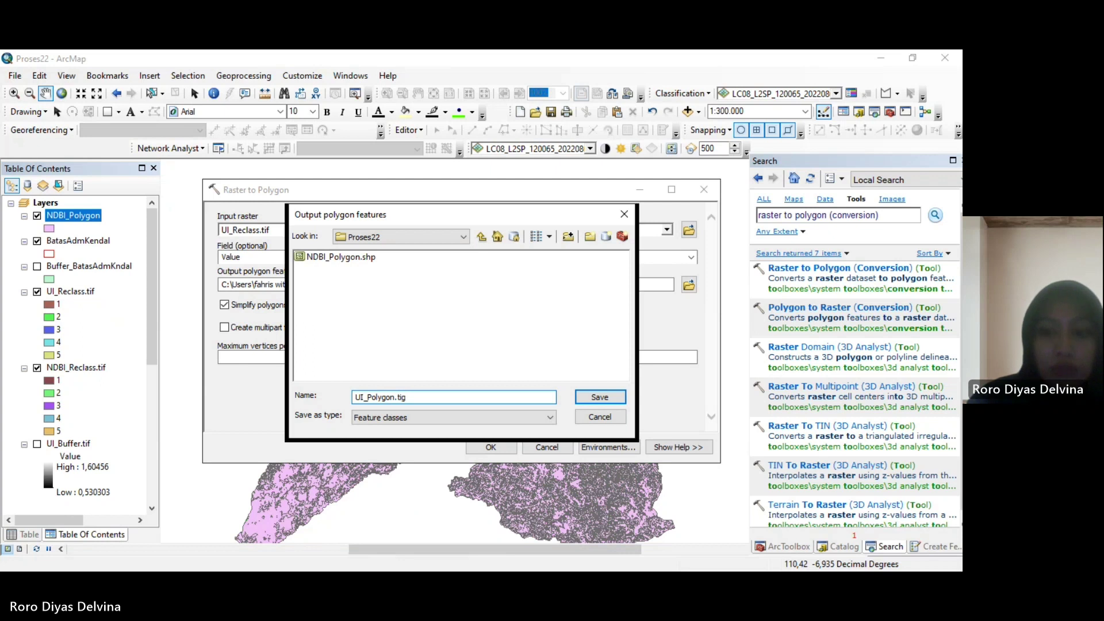
pyautogui.write('gon.tif')
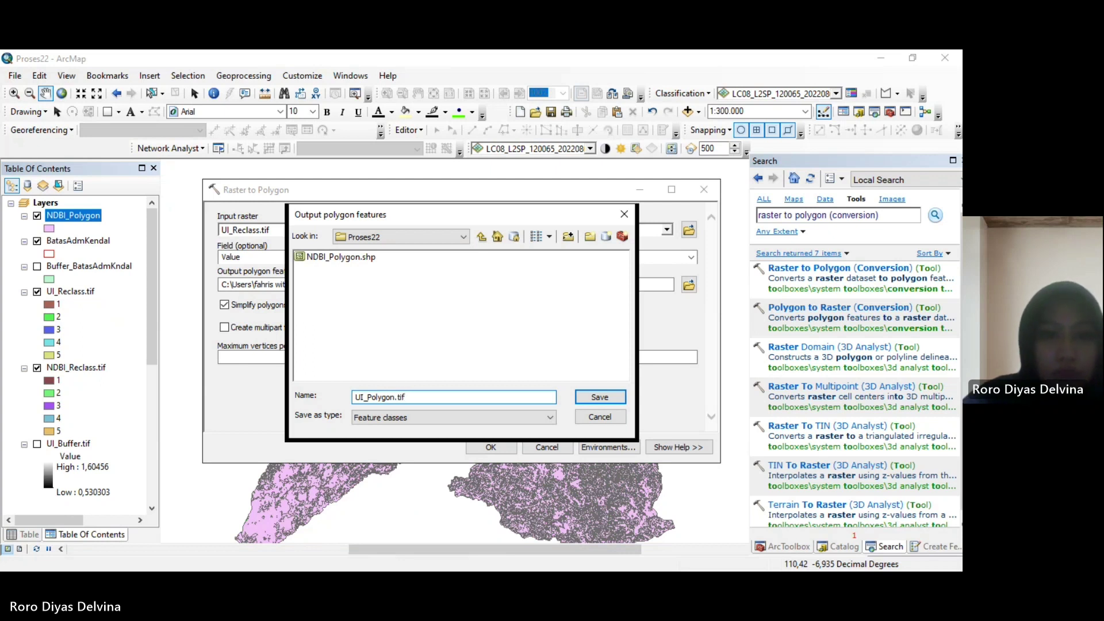
pyautogui.click(599, 397)
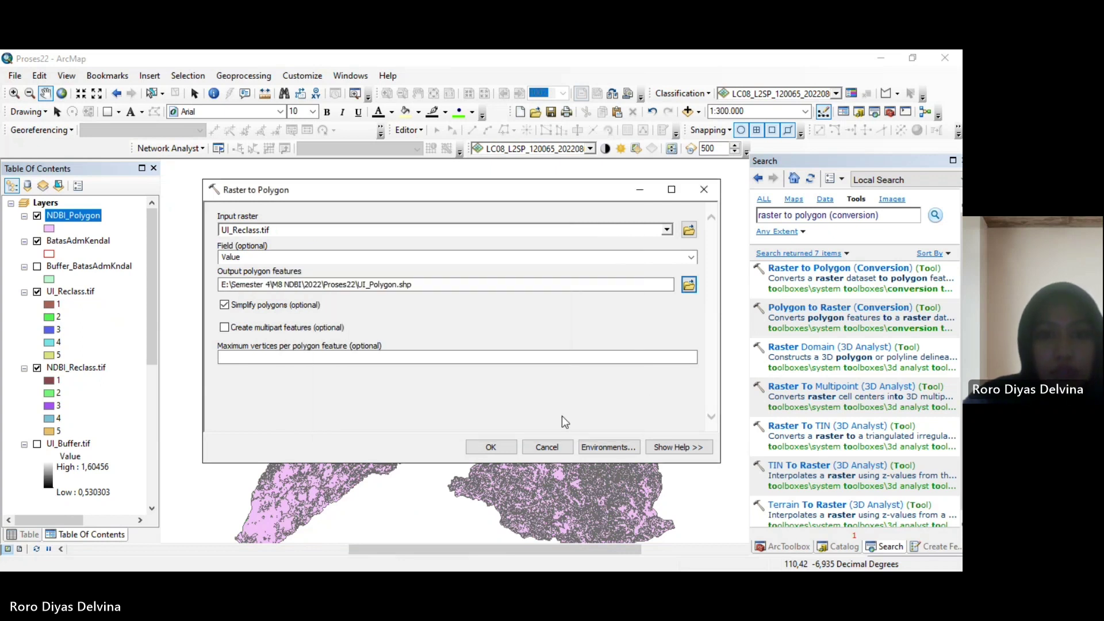
pyautogui.click(490, 448)
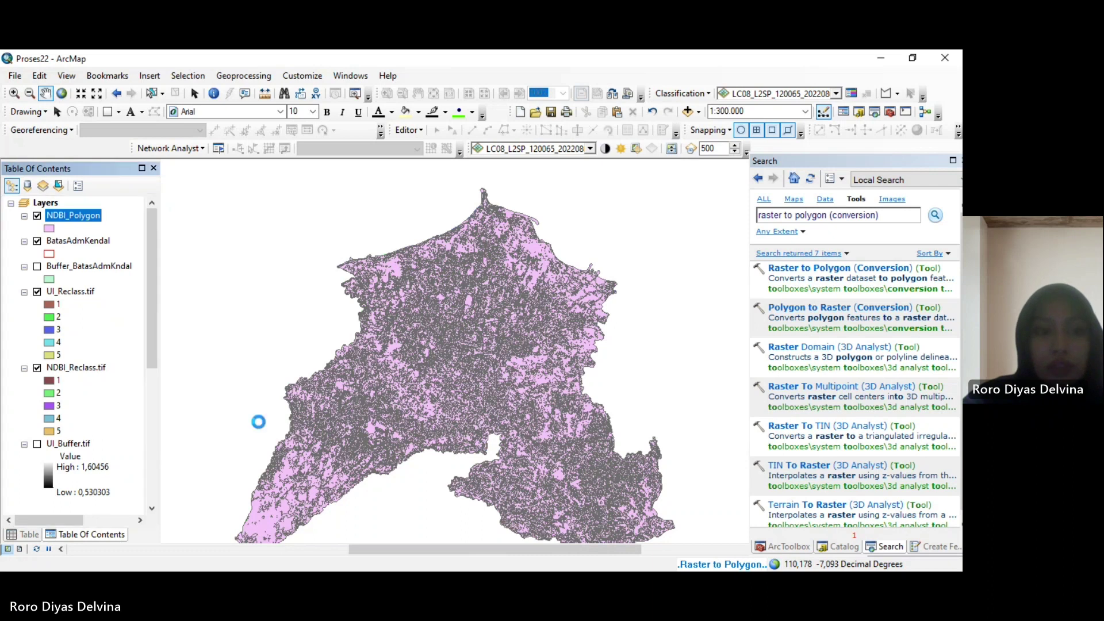
# Hide the UI_Reclass.tif and NDBI_Reclass.tif layers on the map
pyautogui.click(37, 317)
pyautogui.click(37, 392)
pyautogui.scroll(-3, 153, 382)
pyautogui.scroll(3, 153, 382)
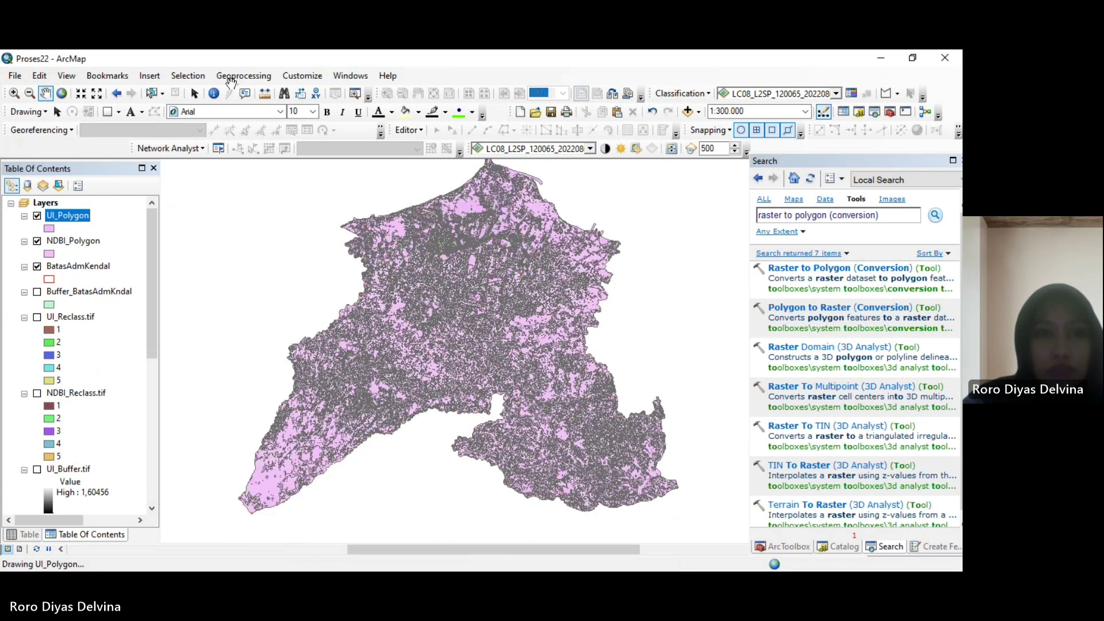
# Examine the gridcode values in the UI_Polygon attribute table, then return to the layer list
pyautogui.rightClick(76, 215)
pyautogui.click(125, 257)
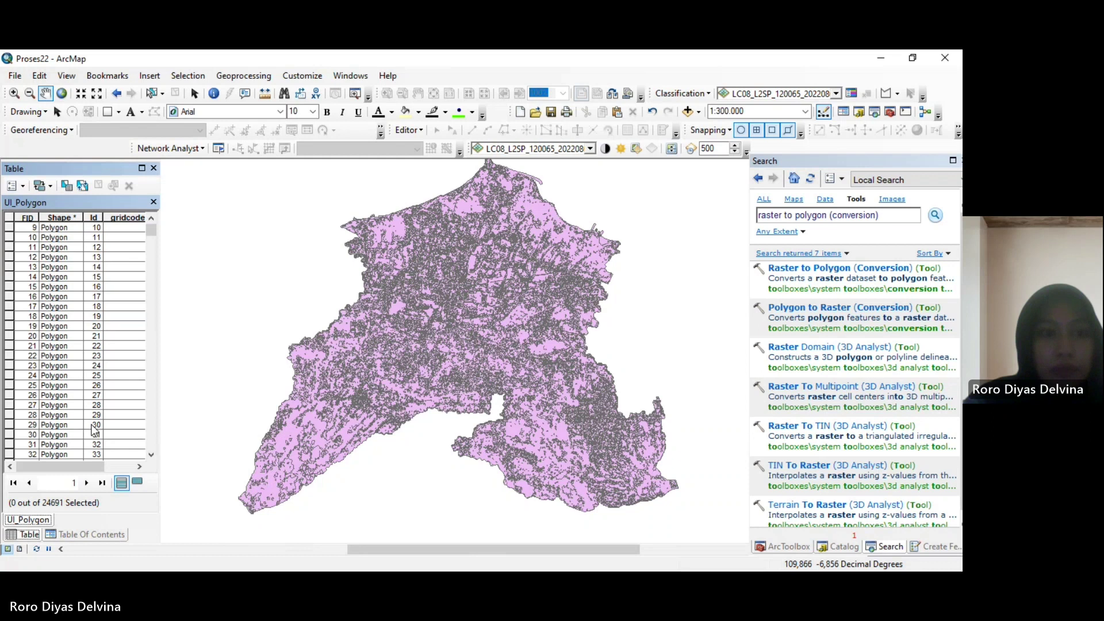
pyautogui.scroll(-3, 121, 389)
pyautogui.scroll(-1, 120, 388)
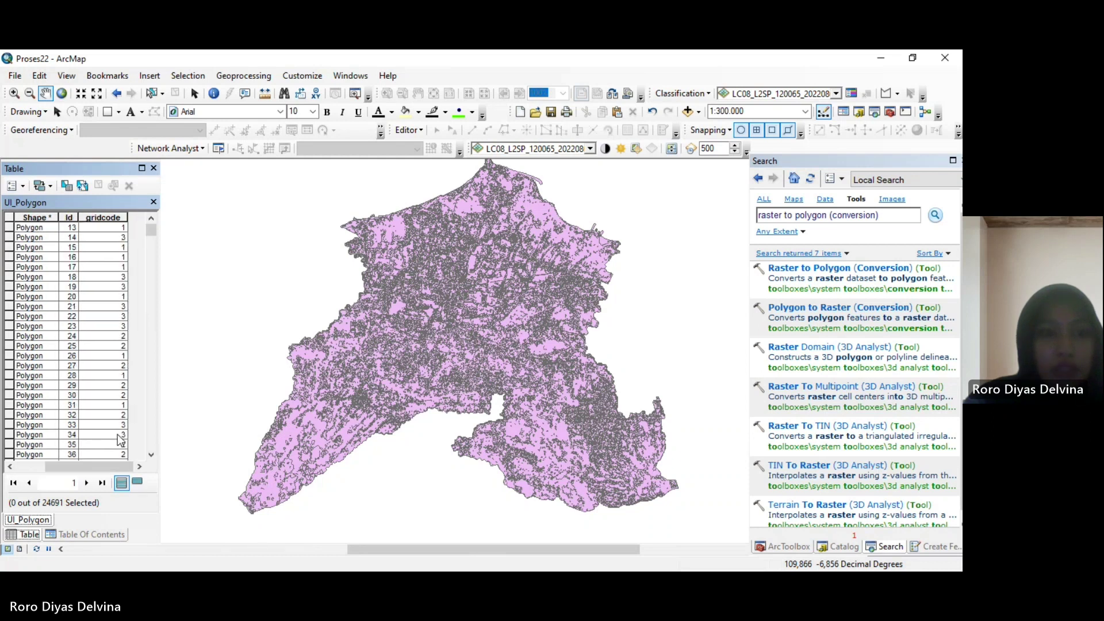
pyautogui.click(117, 534)
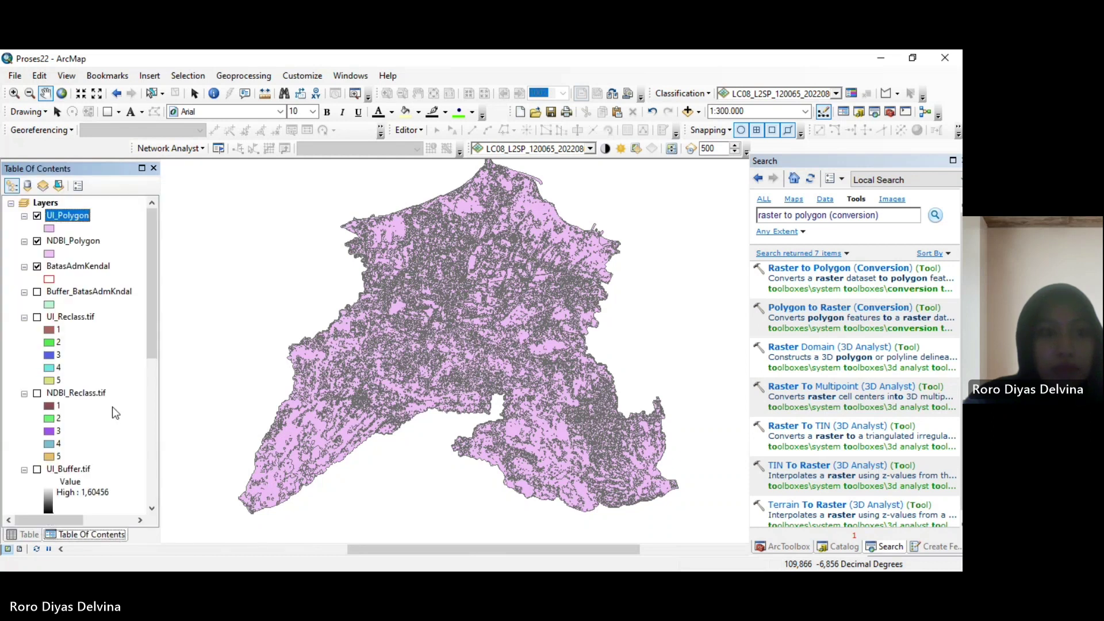
# Examine the gridcode values in the NDBI_Polygon attribute table, then return to the layer list
pyautogui.click(79, 243)
pyautogui.rightClick(79, 244)
pyautogui.click(102, 280)
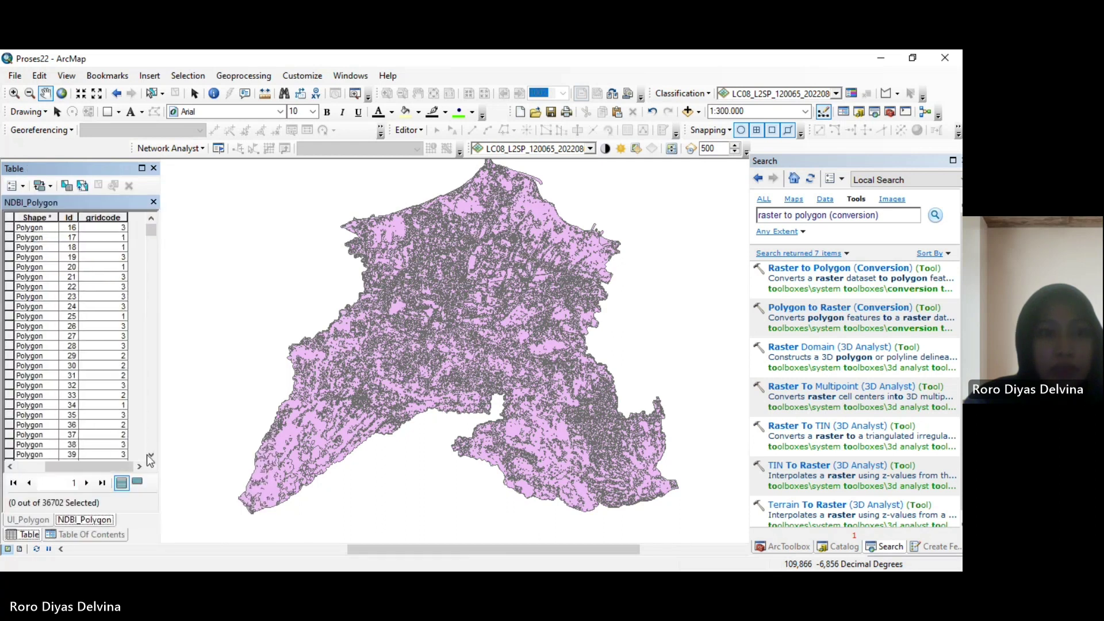
pyautogui.click(89, 535)
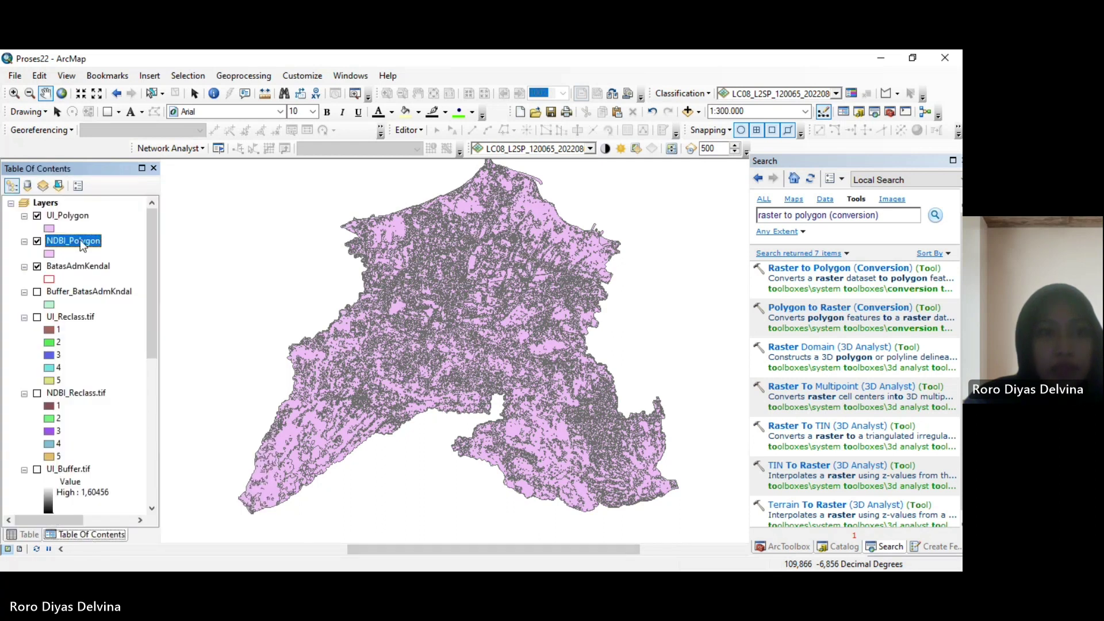
# Dissolve NDBI_Polygon by the gridcode field, saving the output as NDBI_Dissolve.shp in the Proses22 folder
pyautogui.click(266, 76)
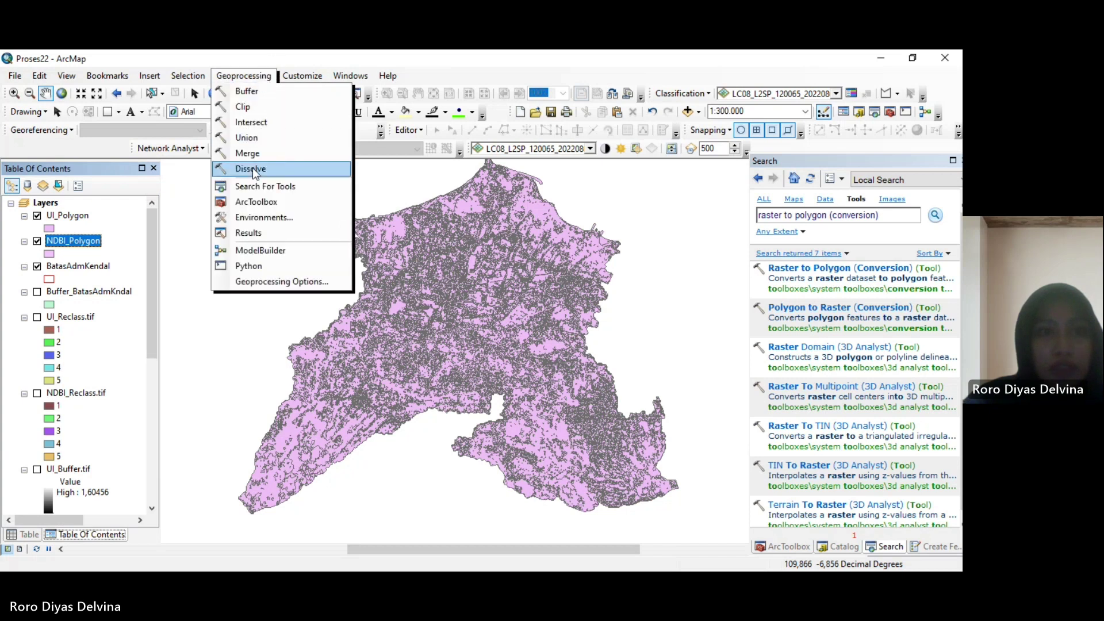
pyautogui.click(253, 169)
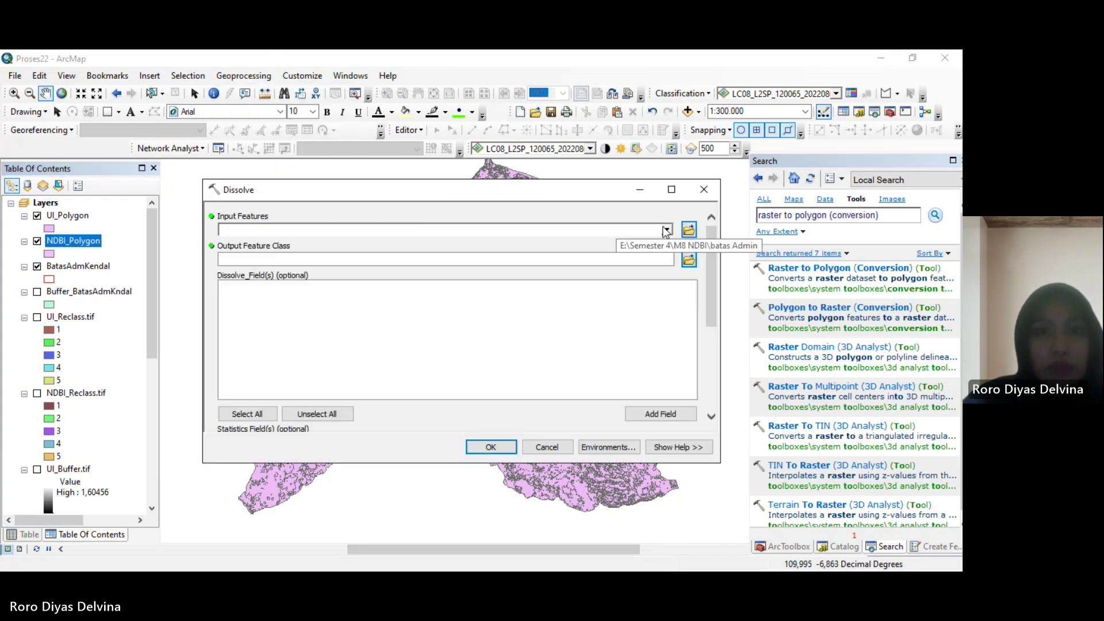
pyautogui.click(666, 230)
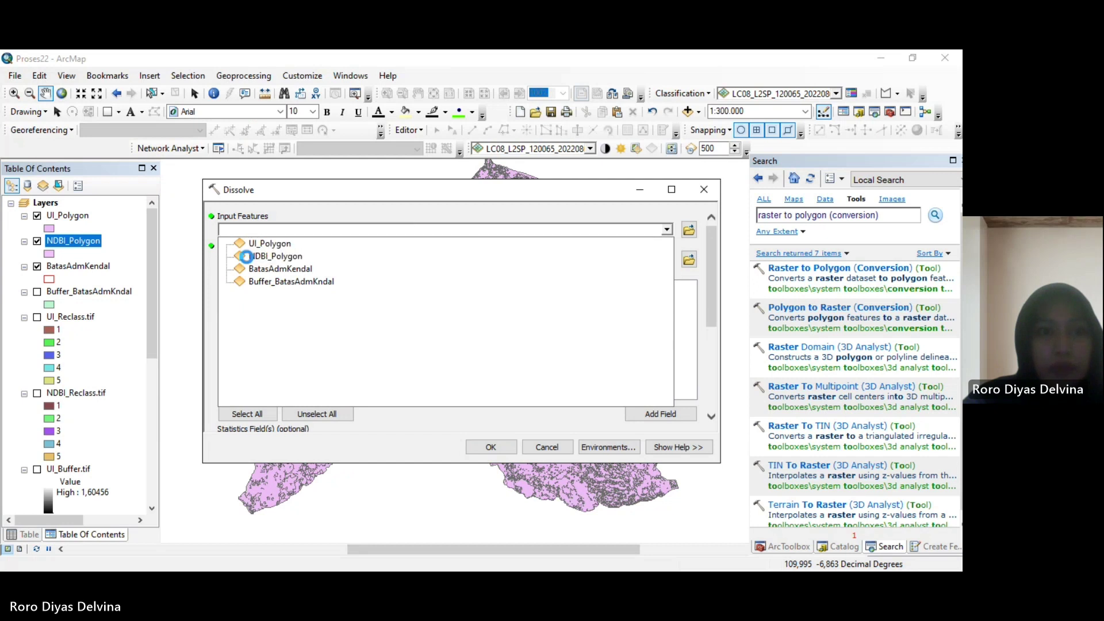
pyautogui.click(246, 257)
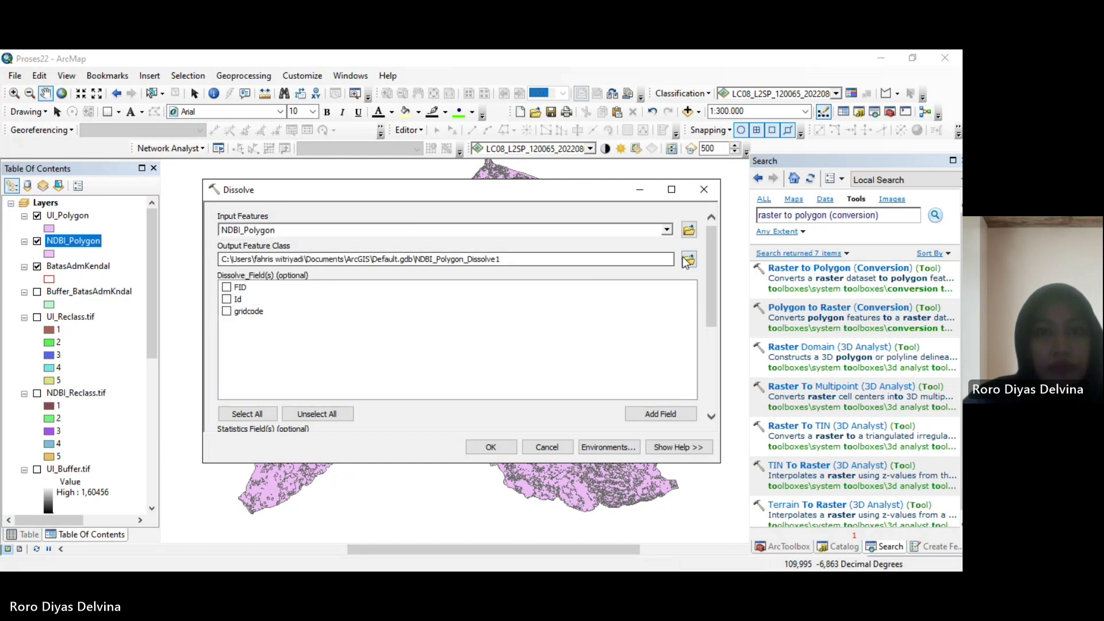
pyautogui.click(688, 260)
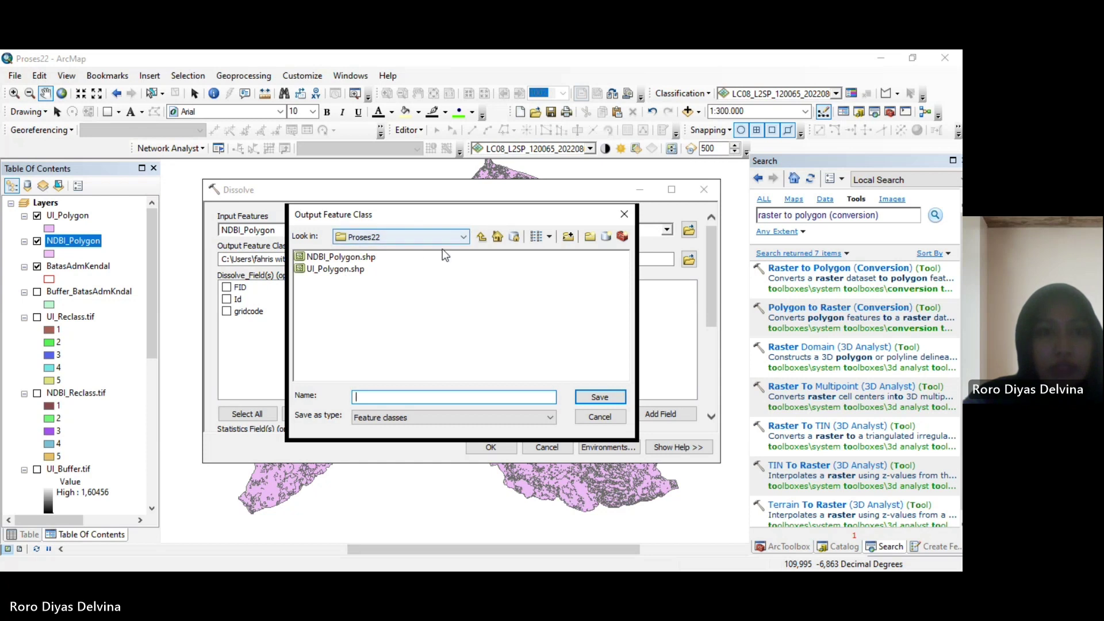
pyautogui.write('NDBI')
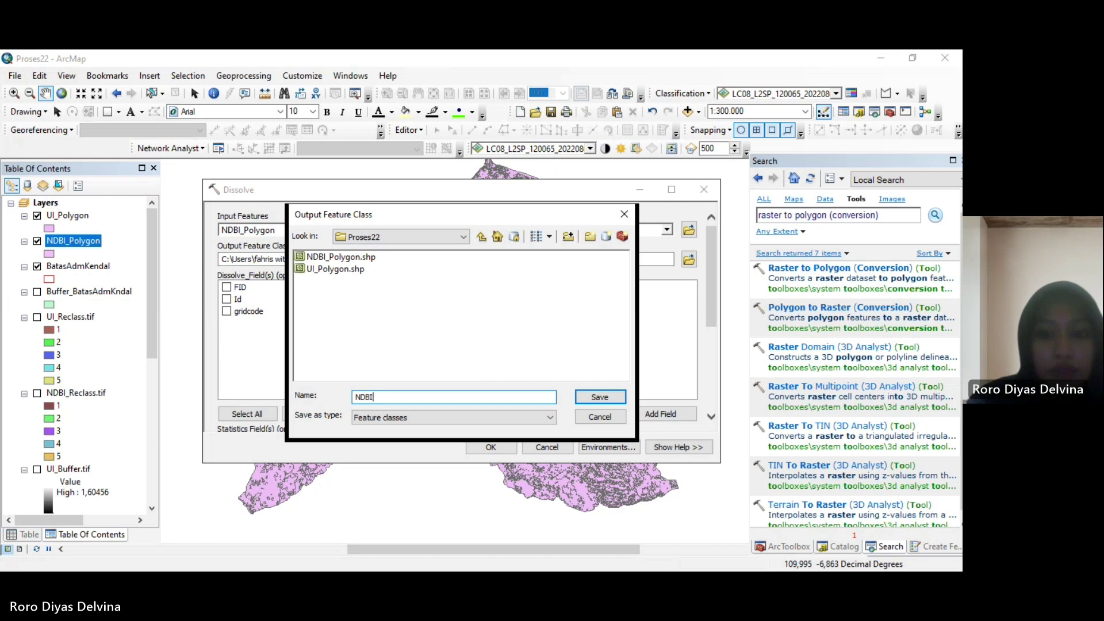
pyautogui.write('_Dissolve.tif')
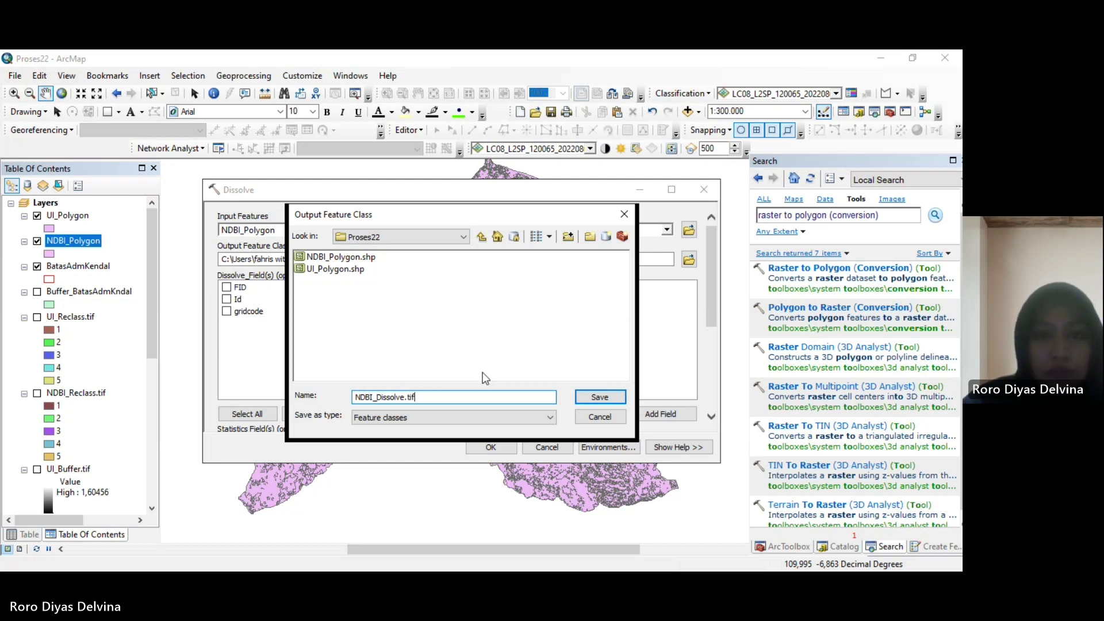
pyautogui.click(588, 402)
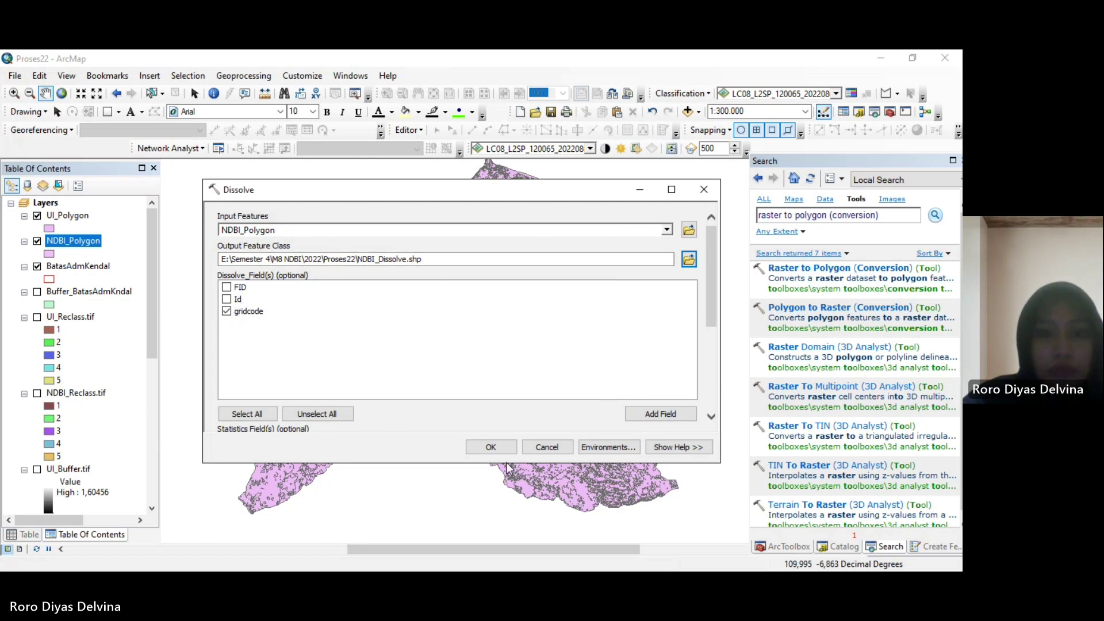
pyautogui.click(490, 448)
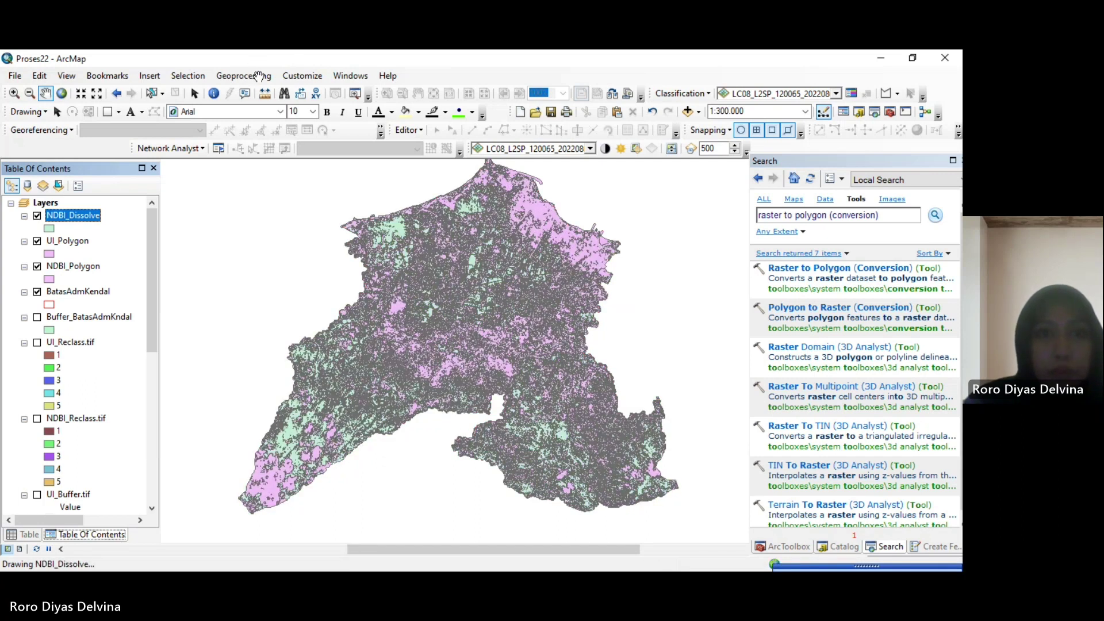
# Dissolve UI_Polygon by gridcode, saving it as UI_Dissolve.shp in the Proses22 folder, and hide the UI_Polygon and NDBI_Polygon layers
pyautogui.click(248, 76)
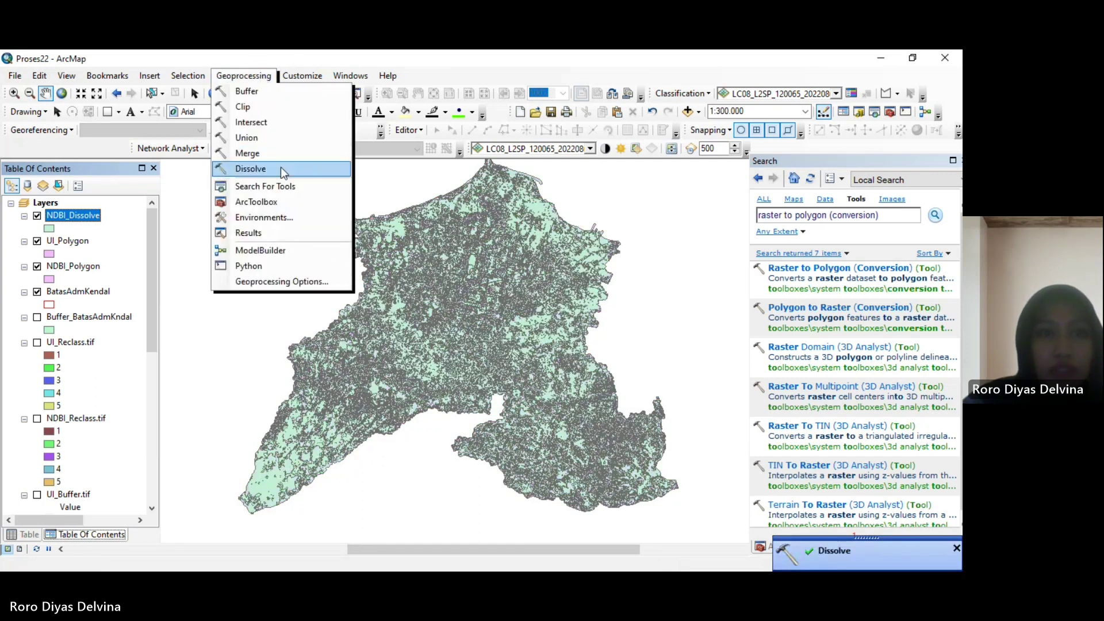
pyautogui.click(281, 167)
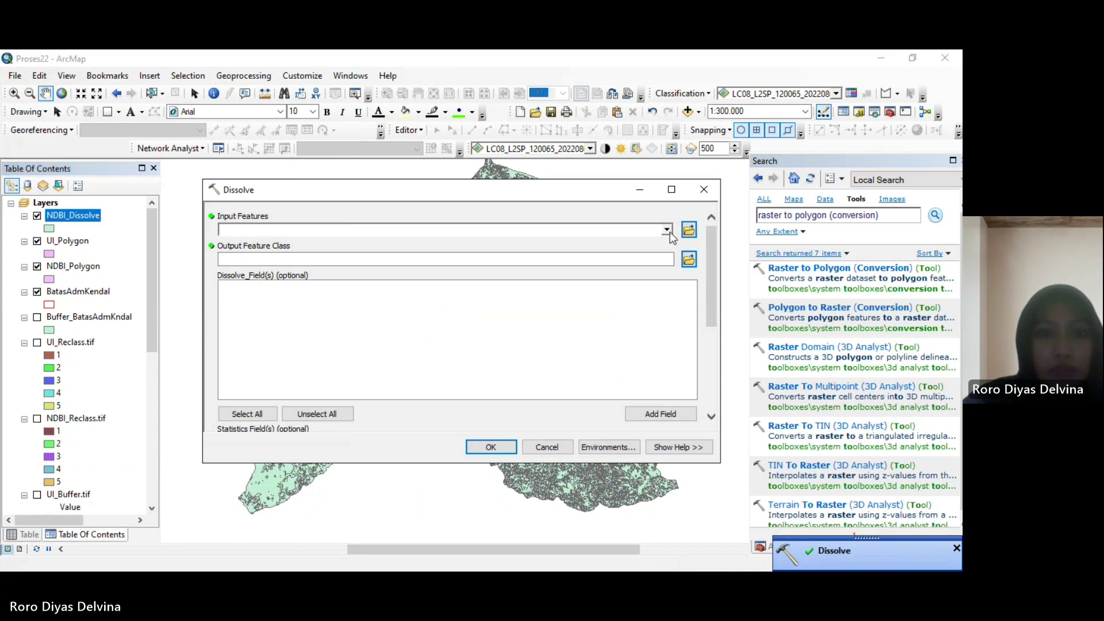
pyautogui.click(666, 230)
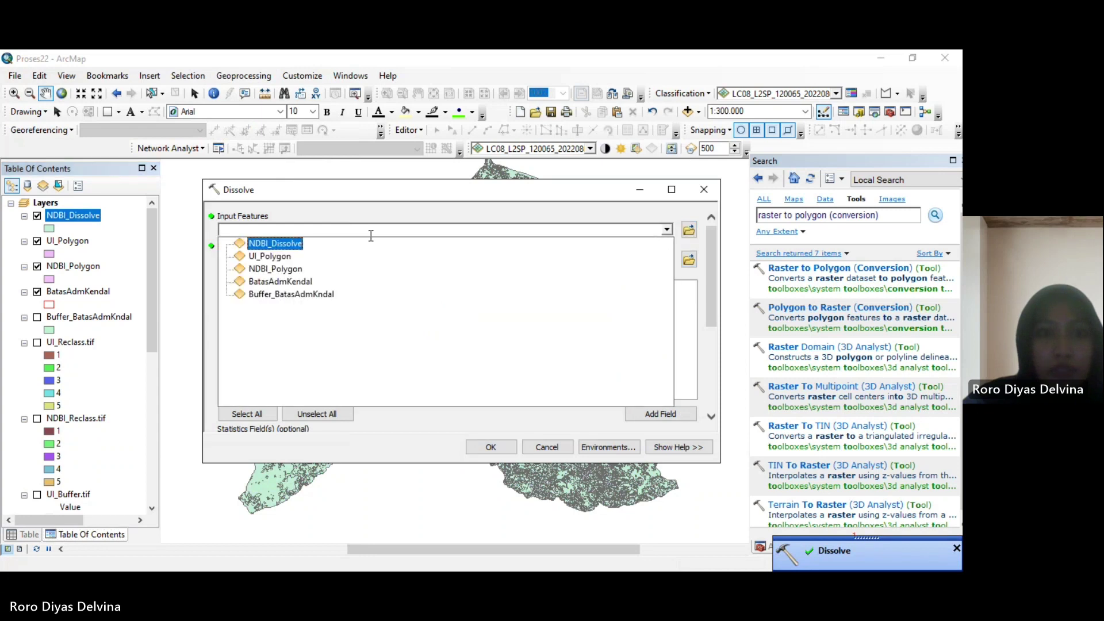
pyautogui.click(275, 262)
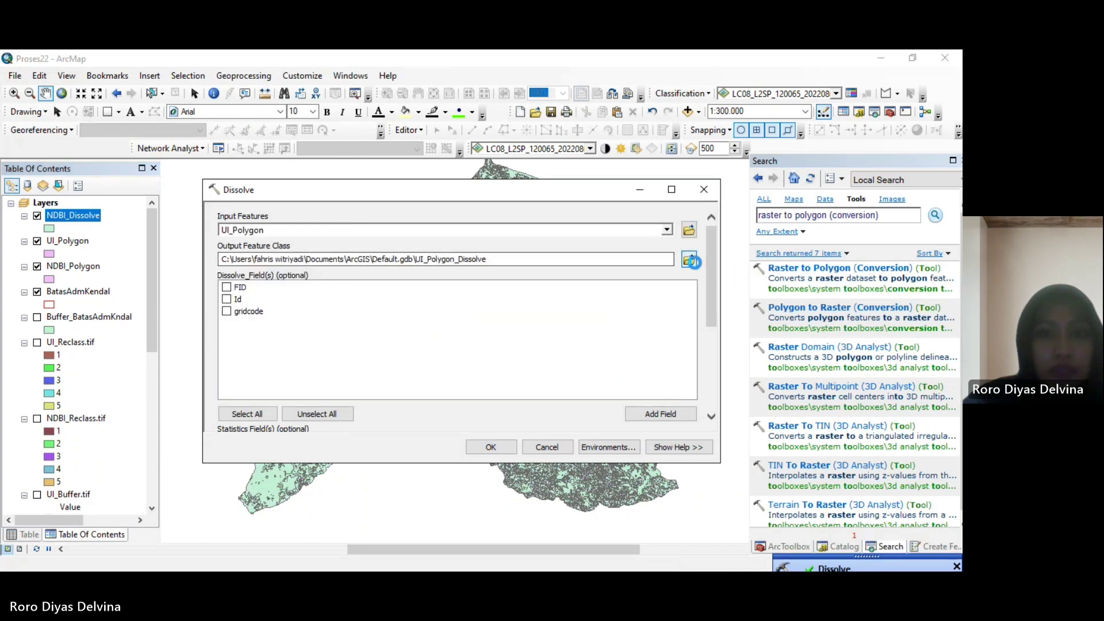
pyautogui.click(690, 260)
pyautogui.write('UI_Dissolve.tif')
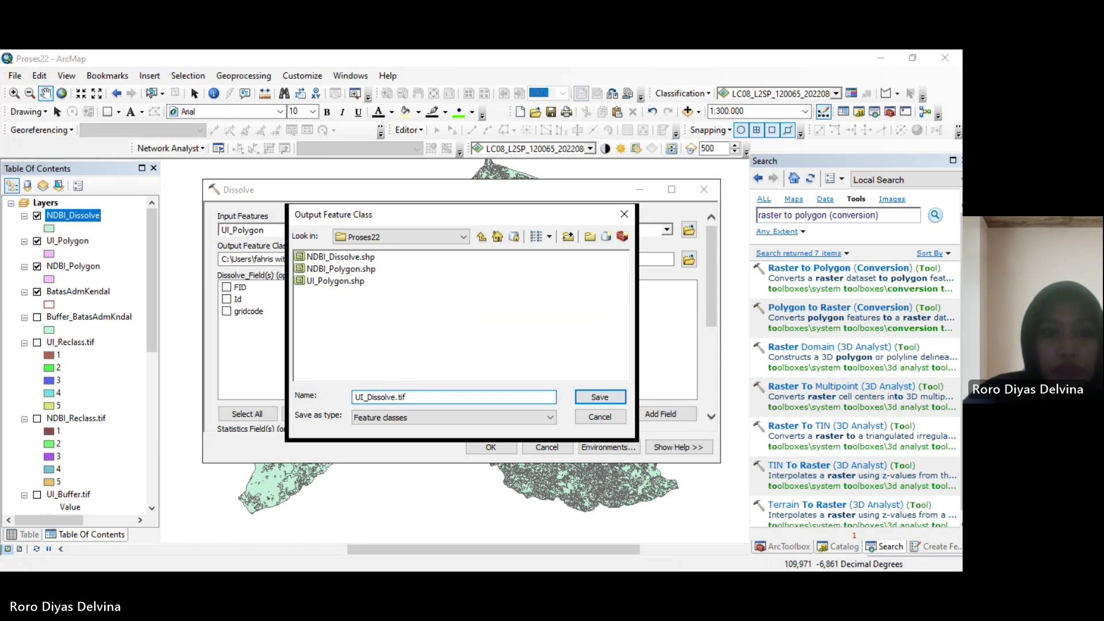
pyautogui.click(600, 397)
pyautogui.click(227, 312)
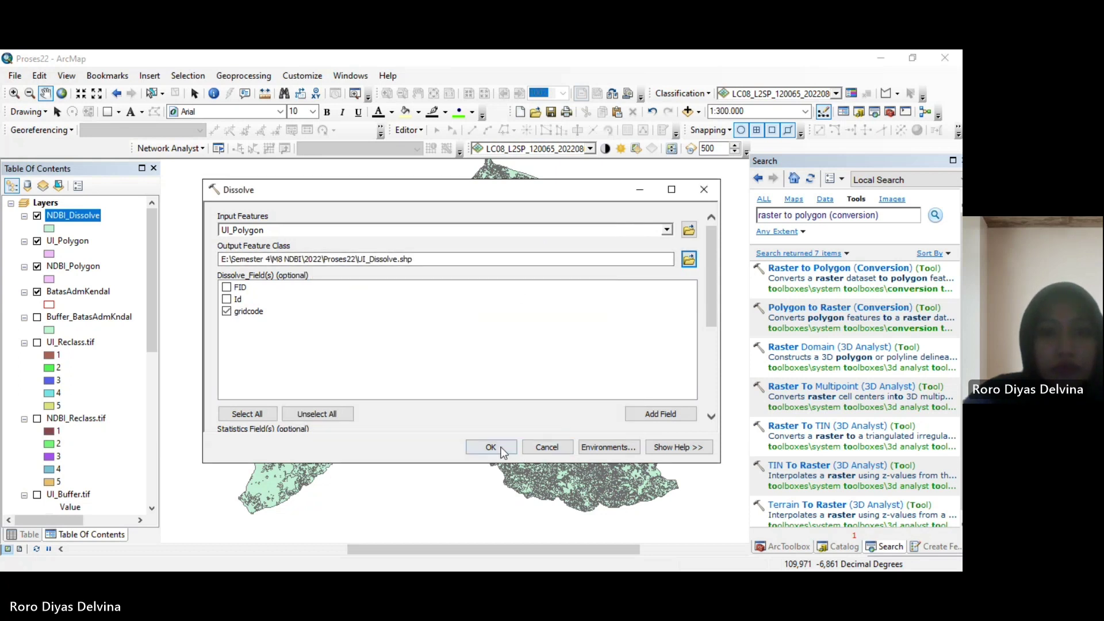
pyautogui.click(490, 448)
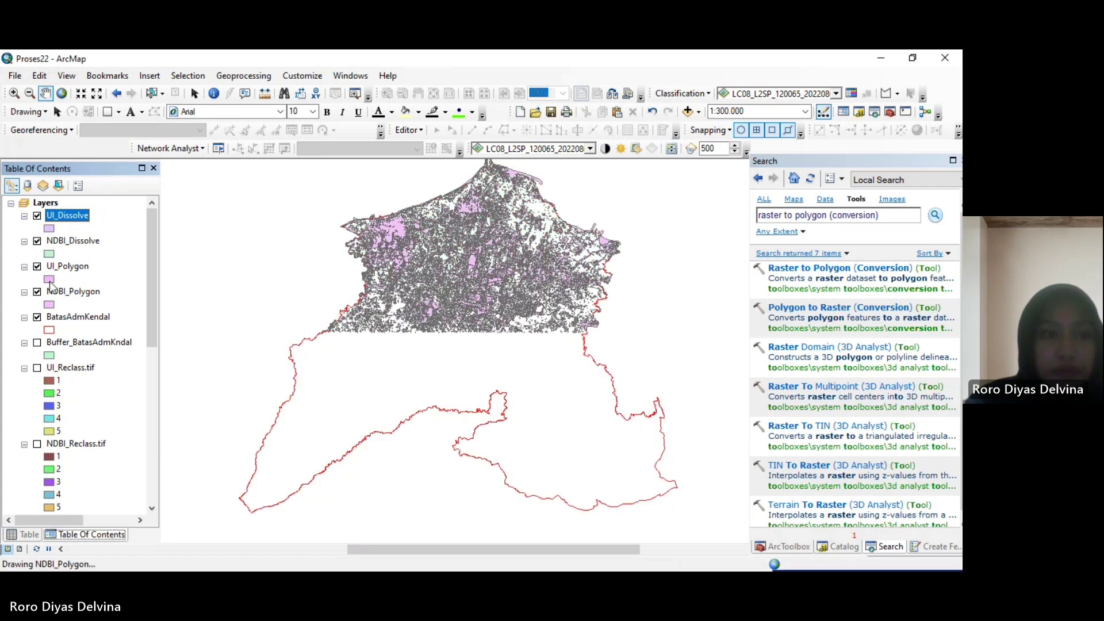
pyautogui.click(36, 291)
pyautogui.click(36, 266)
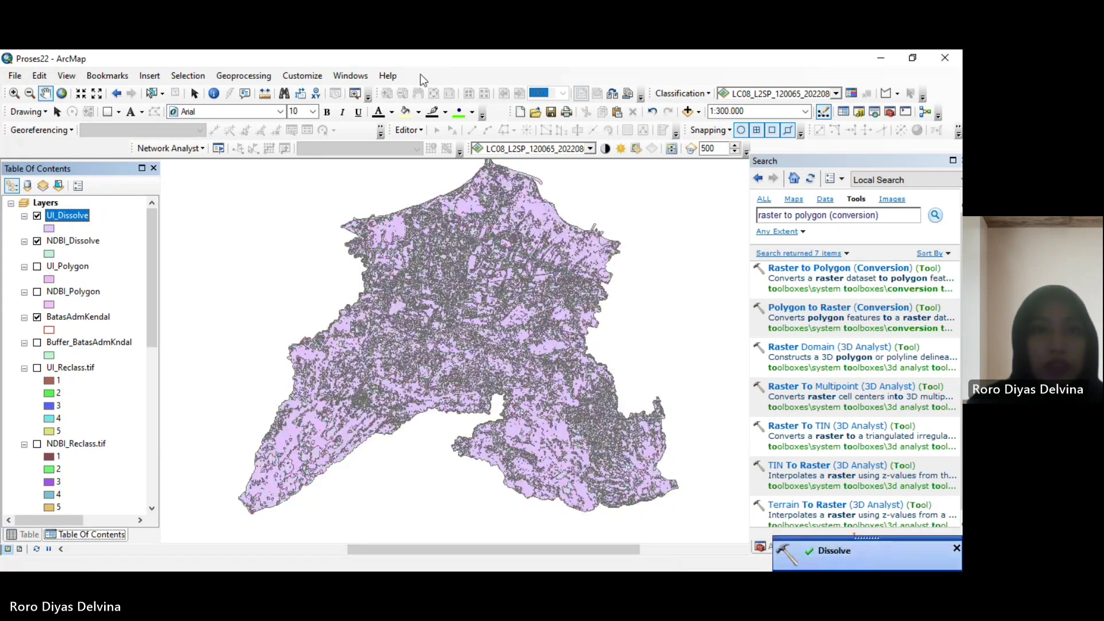
# Clip NDBI_Dissolve to the BatasAdmKendal boundary, saving the output as NDBI_Clip.shp in the Proses22 folder
pyautogui.click(254, 77)
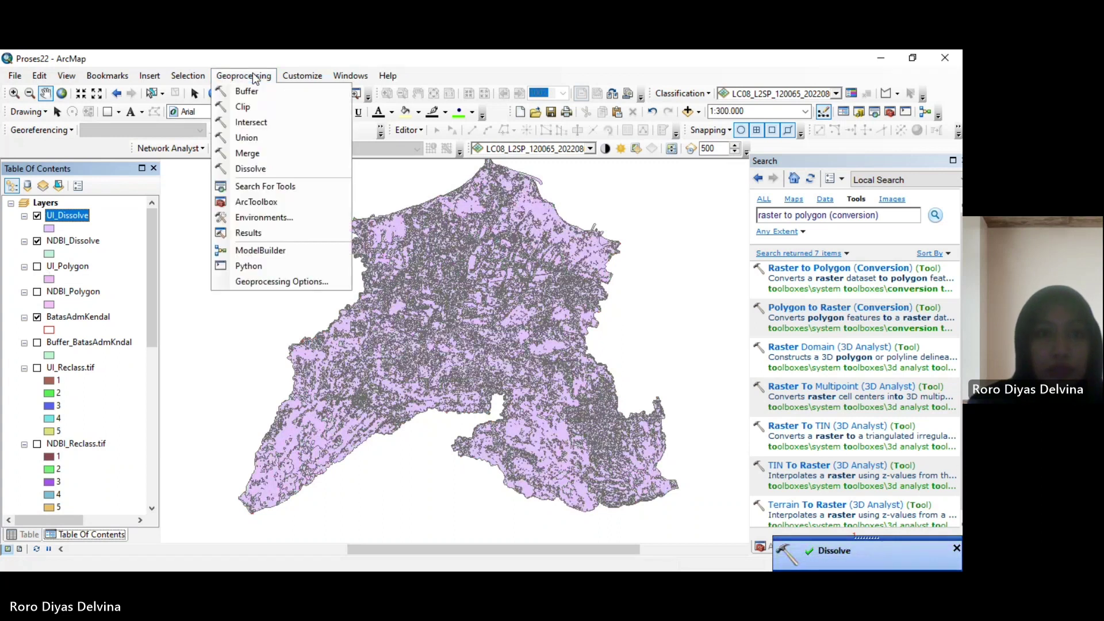
pyautogui.click(261, 106)
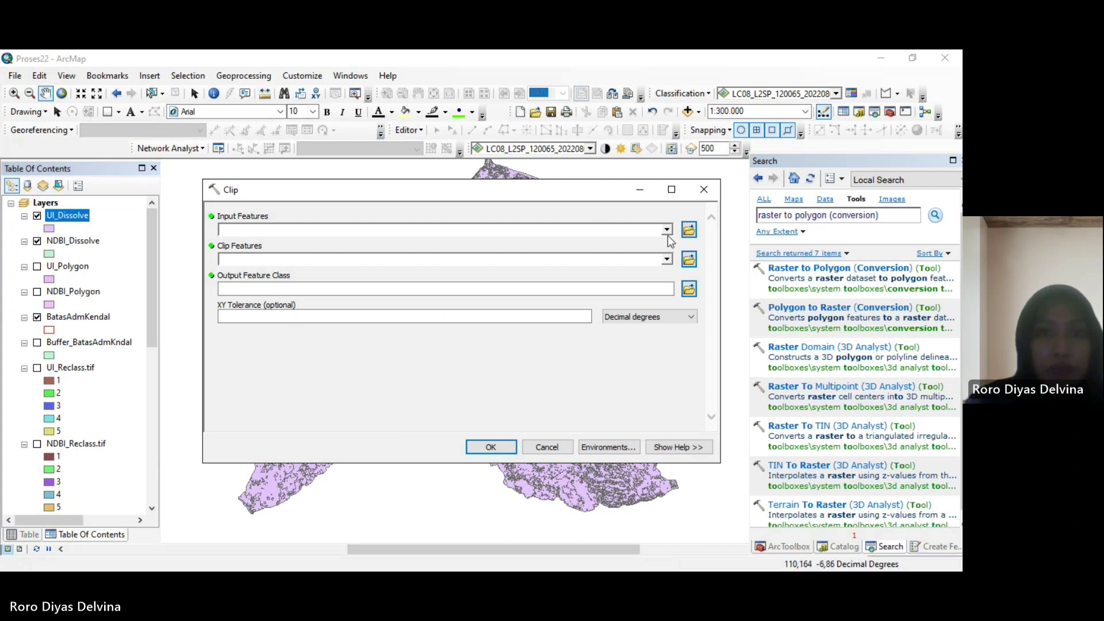
pyautogui.click(665, 232)
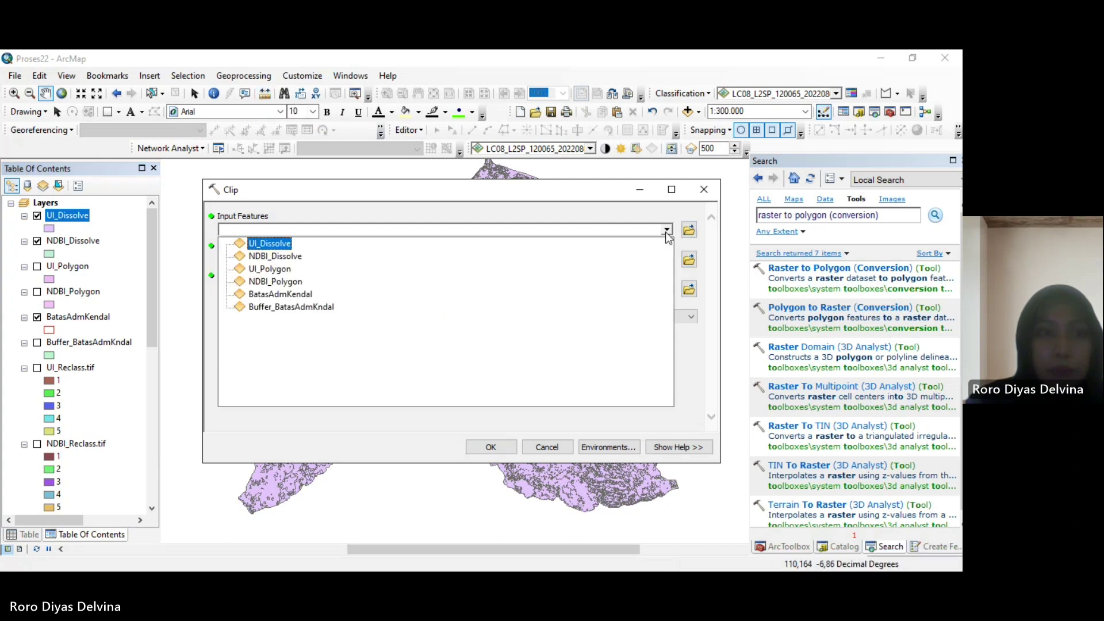
pyautogui.click(283, 259)
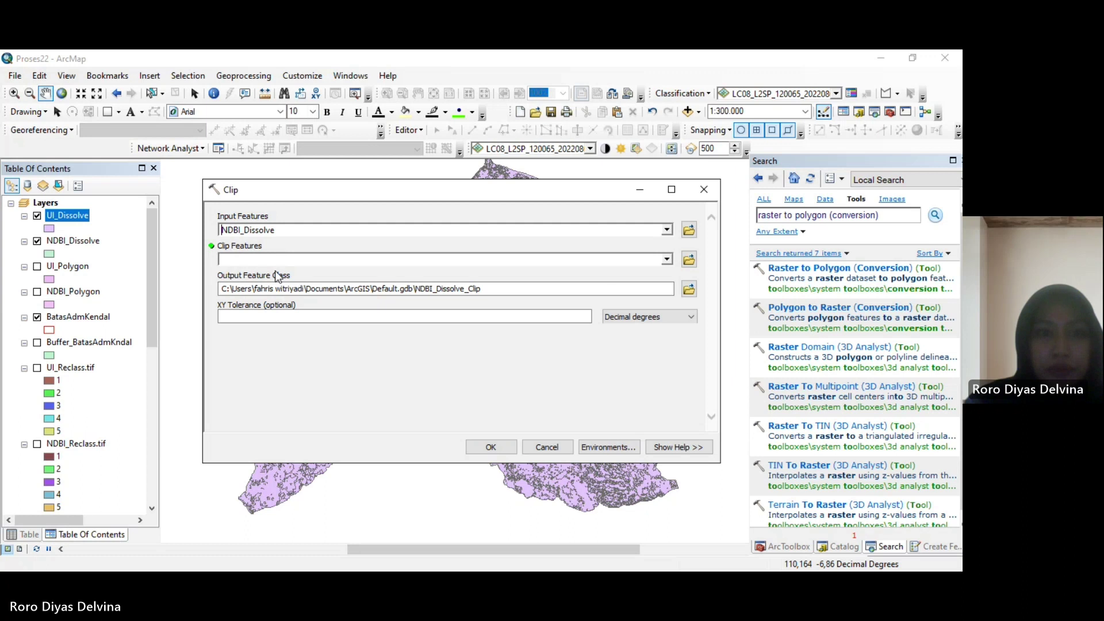
pyautogui.click(666, 260)
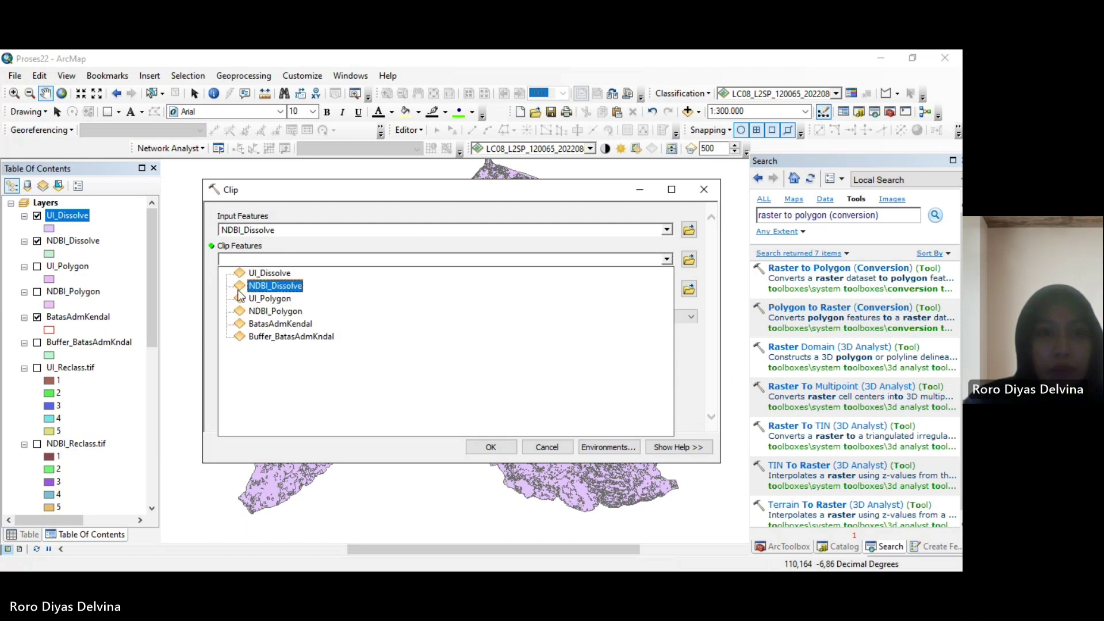
pyautogui.click(305, 325)
pyautogui.click(691, 291)
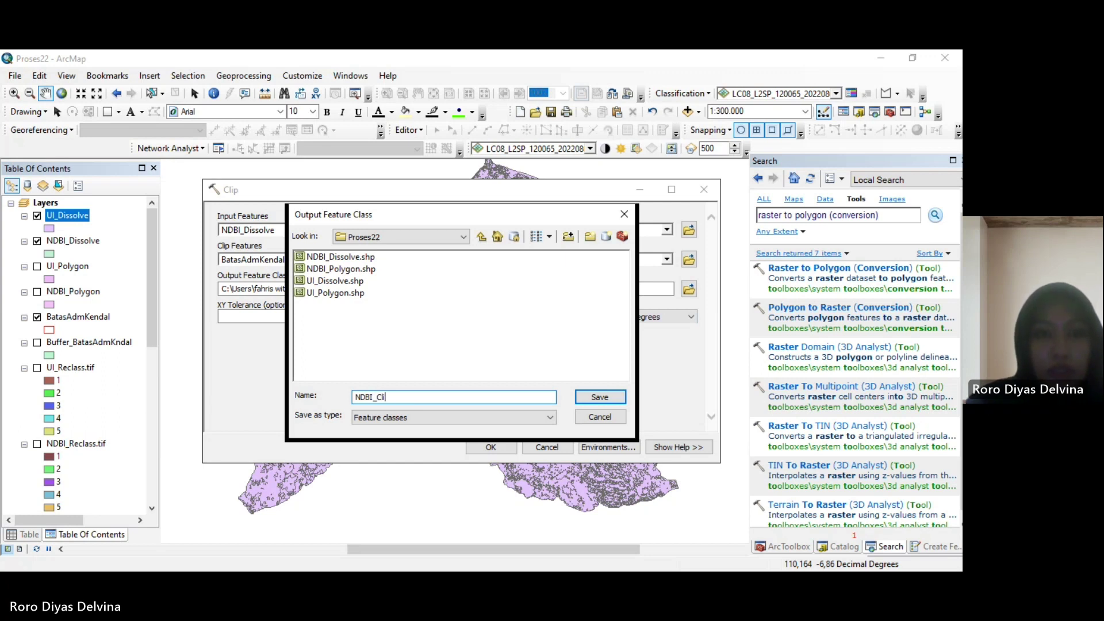
pyautogui.write('p.tif')
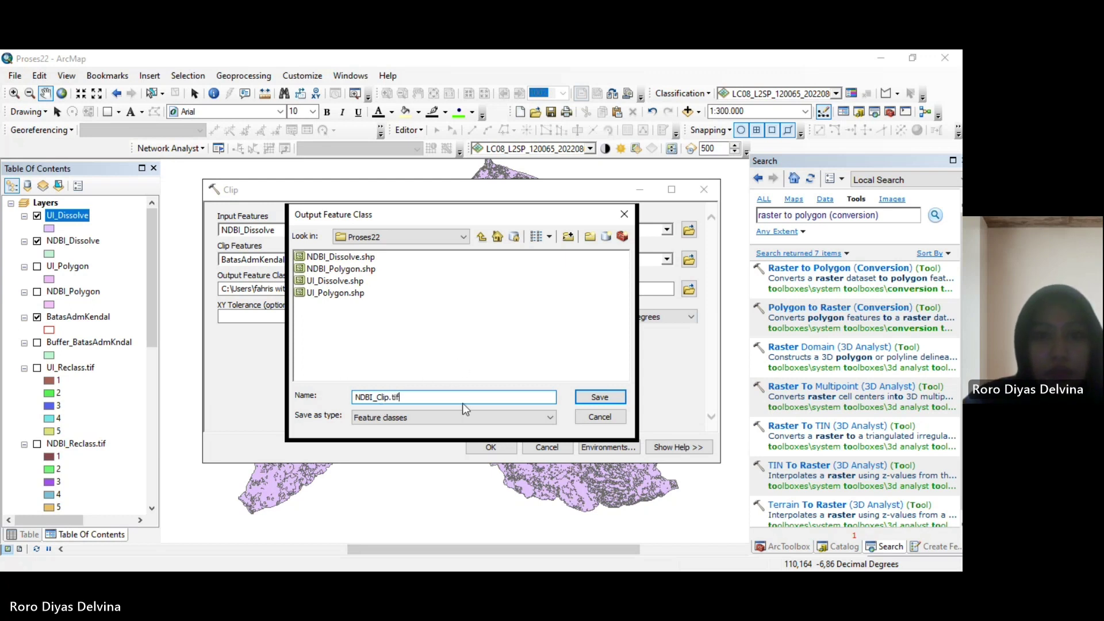
pyautogui.click(585, 402)
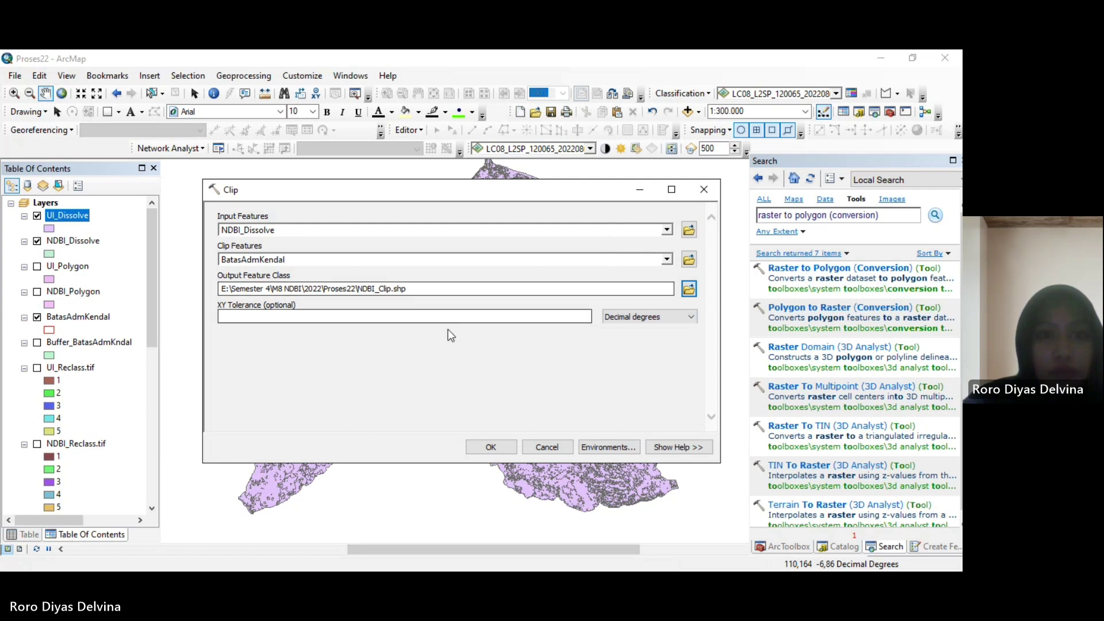
pyautogui.click(490, 447)
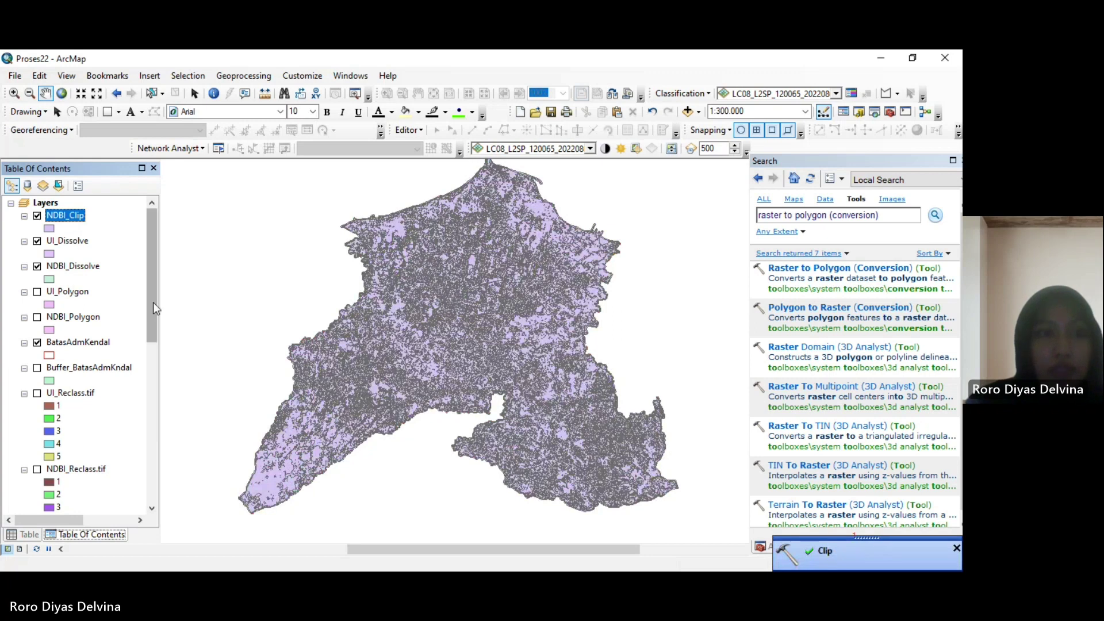
# Clip UI_Dissolve to the BatasAdmKendal boundary, saving the output as UI_Clip in the Proses22 folder
pyautogui.click(254, 77)
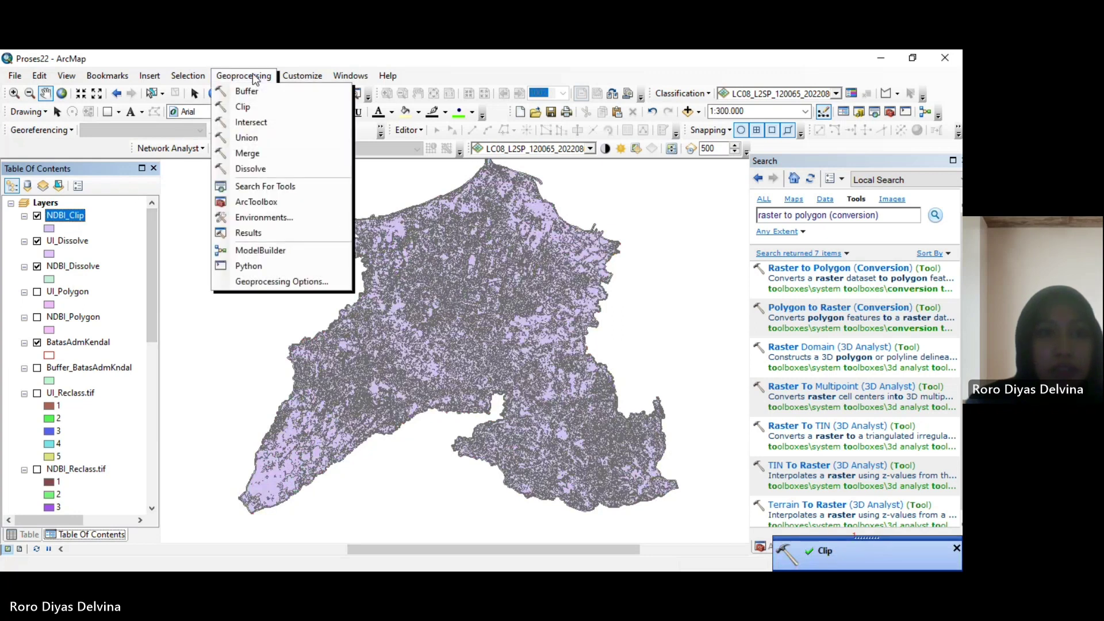
pyautogui.click(253, 109)
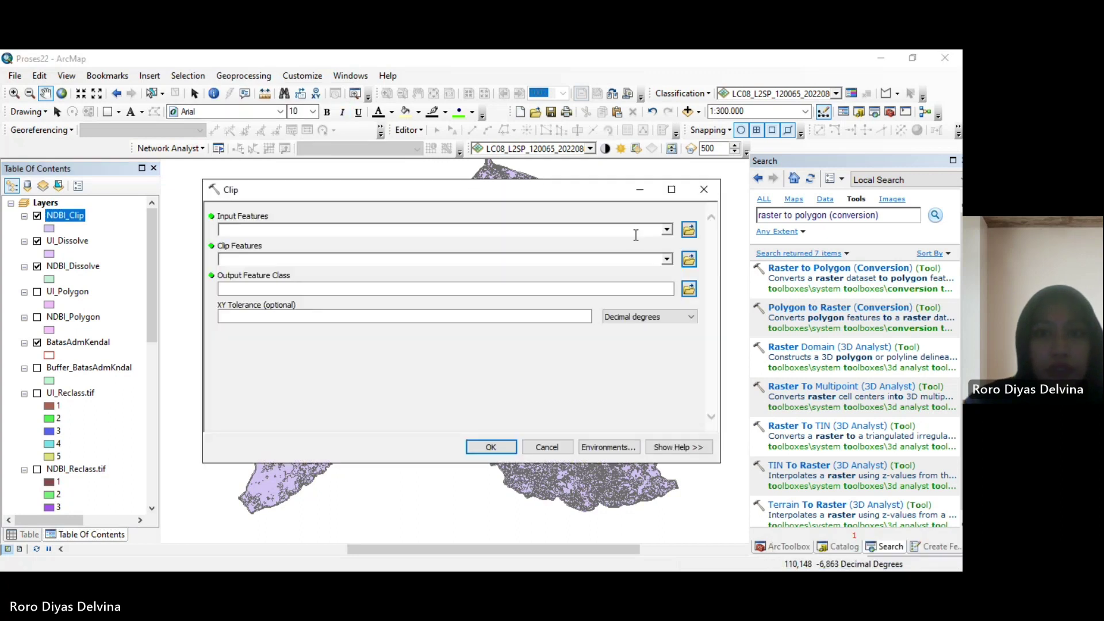
pyautogui.click(646, 230)
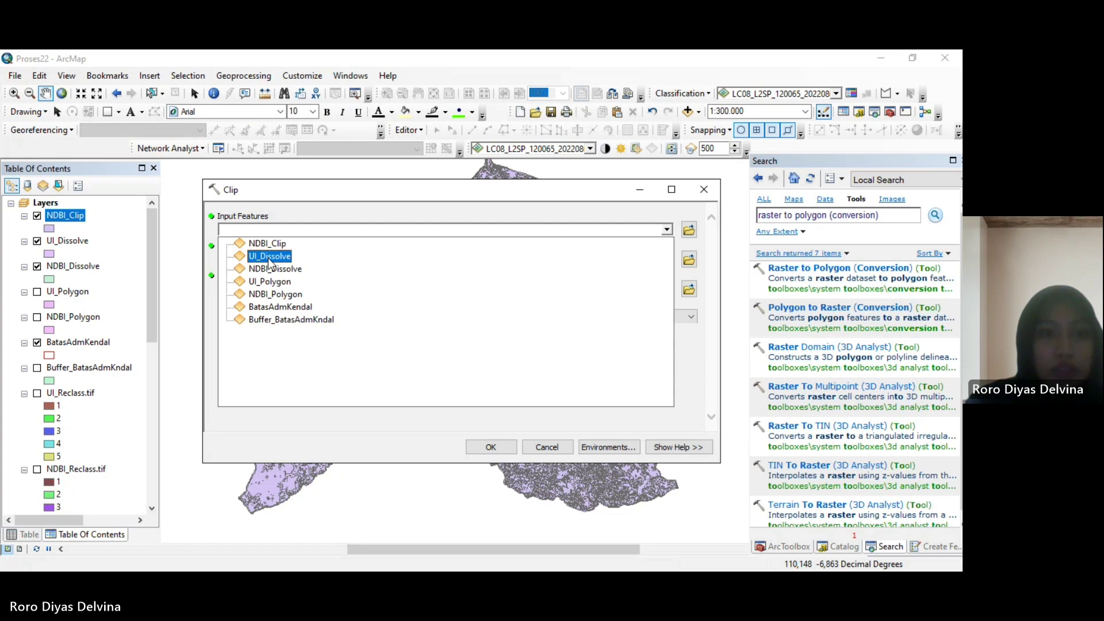
pyautogui.click(269, 259)
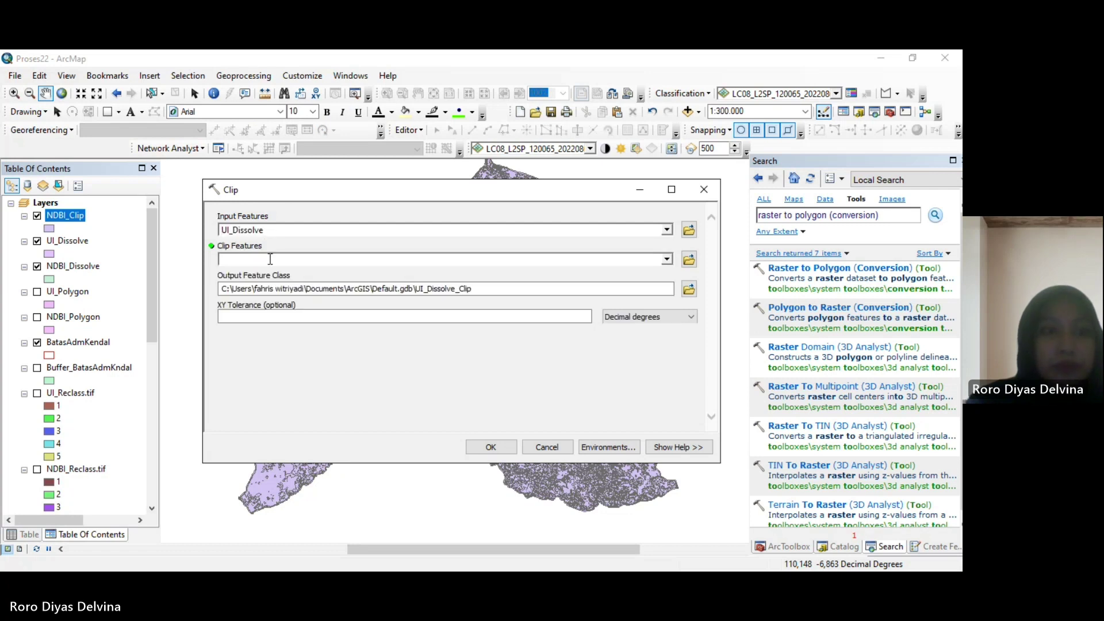
pyautogui.click(666, 260)
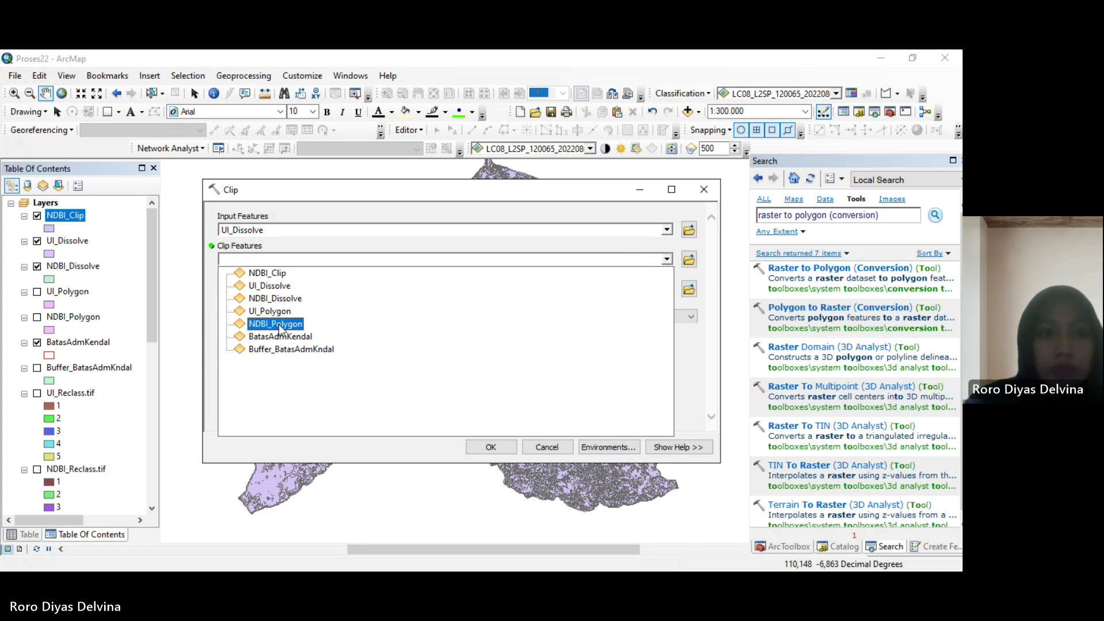
pyautogui.click(287, 337)
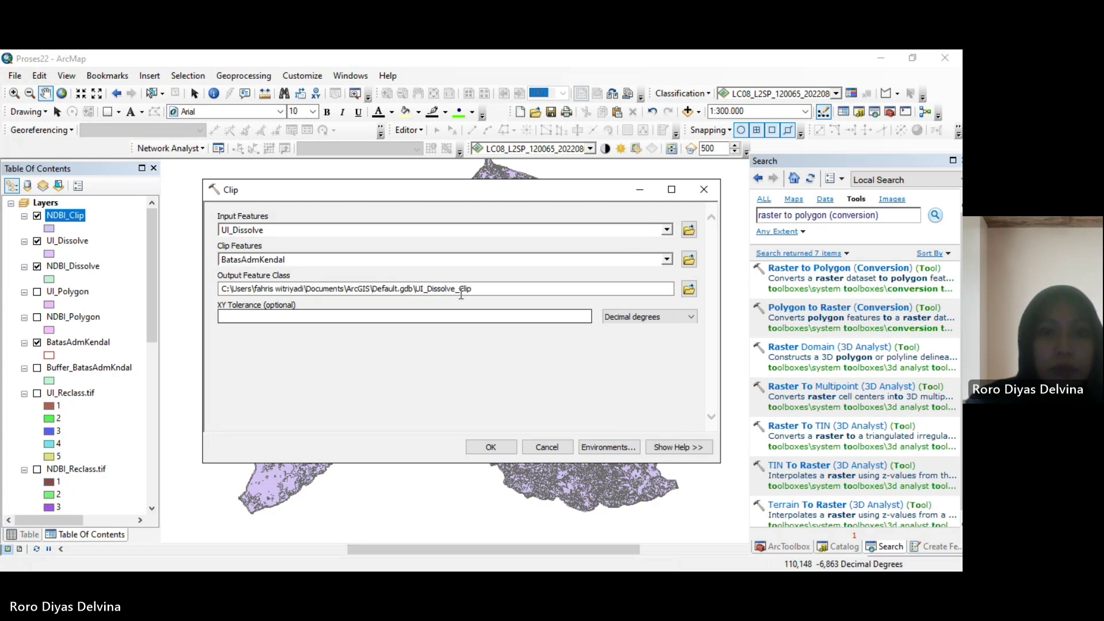
pyautogui.click(689, 289)
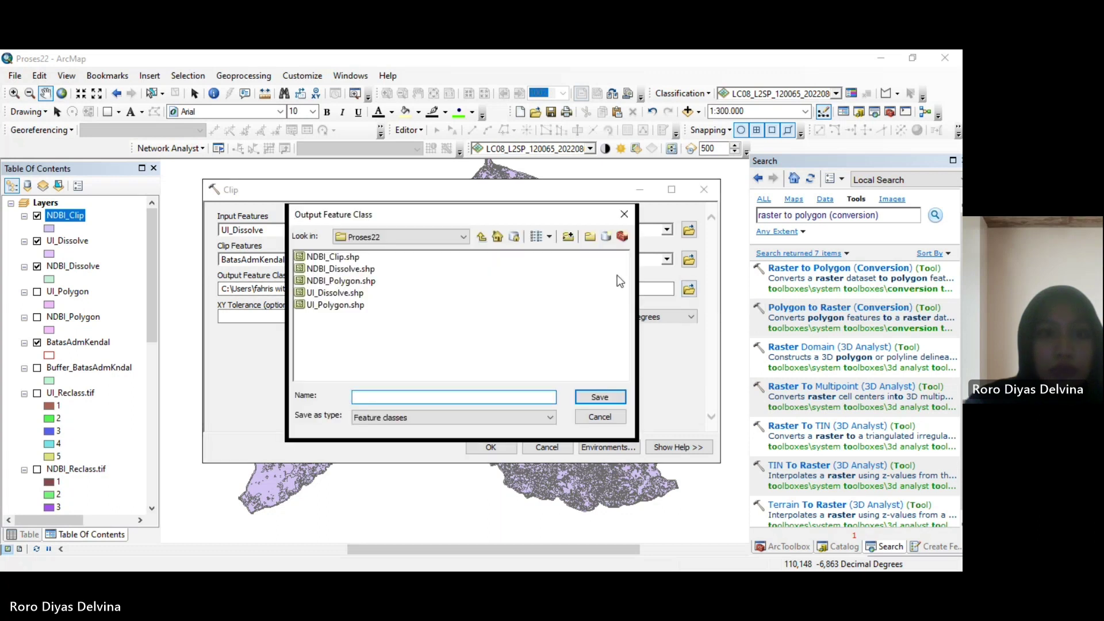
pyautogui.write('UI_Clip')
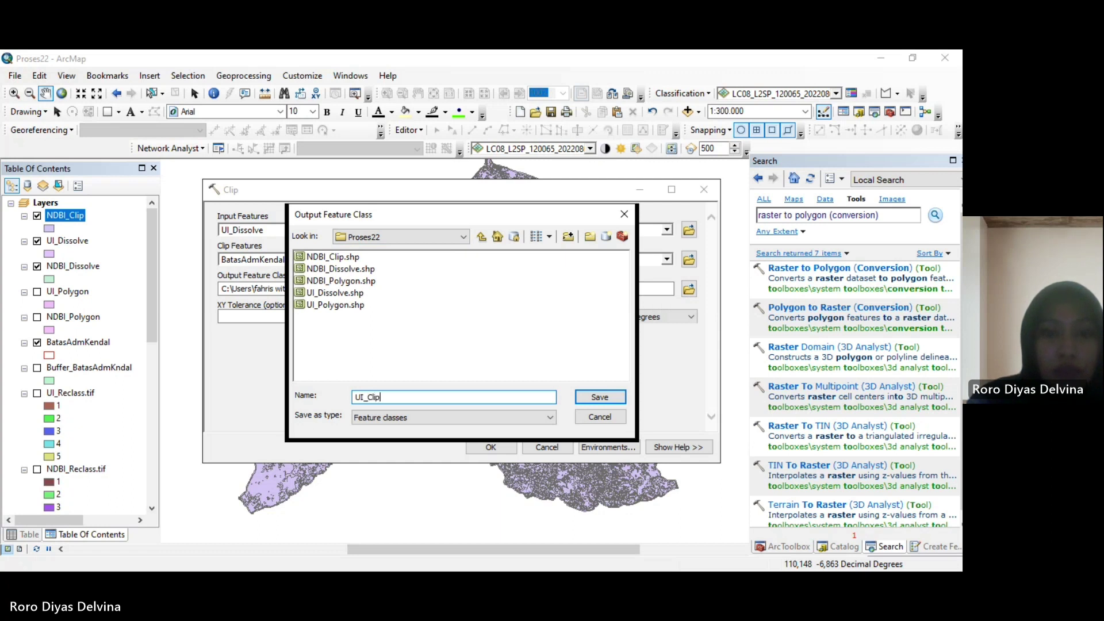
pyautogui.write('.tif')
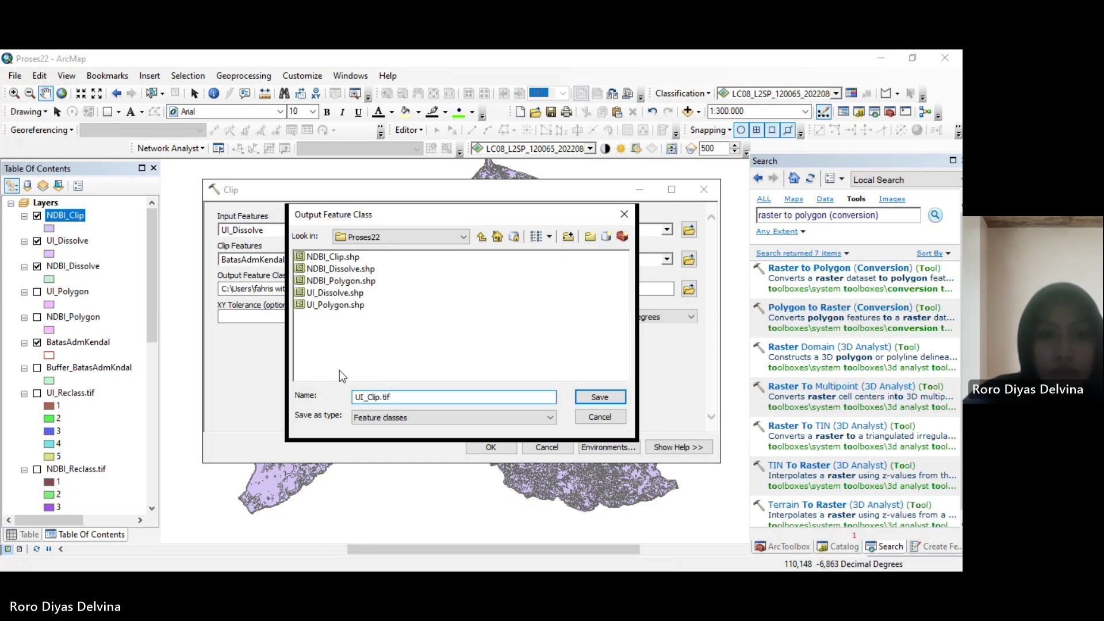
pyautogui.click(600, 396)
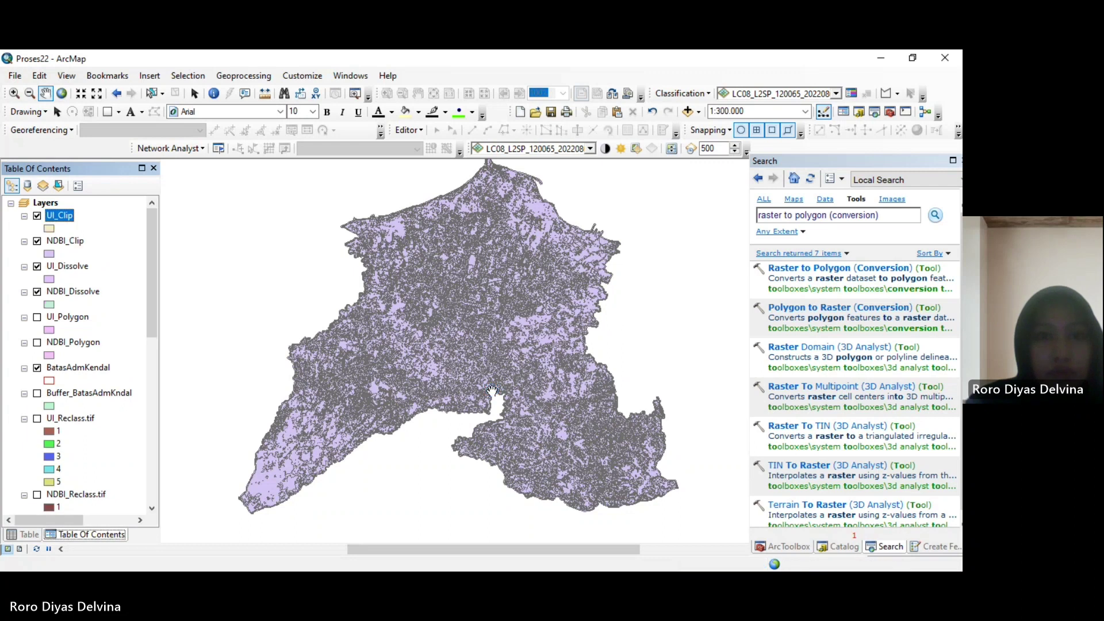
# Hide the NDBI_Dissolve and UI_Dissolve layers and inspect the clipped polygons on the map
pyautogui.click(36, 291)
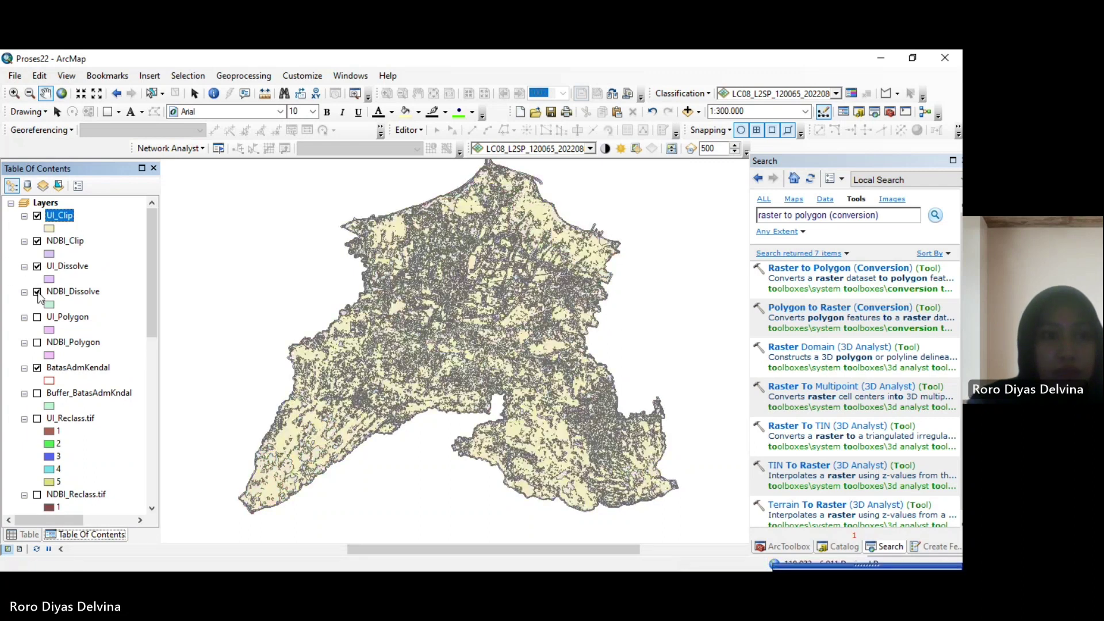
pyautogui.click(37, 266)
pyautogui.scroll(-3, 369, 276)
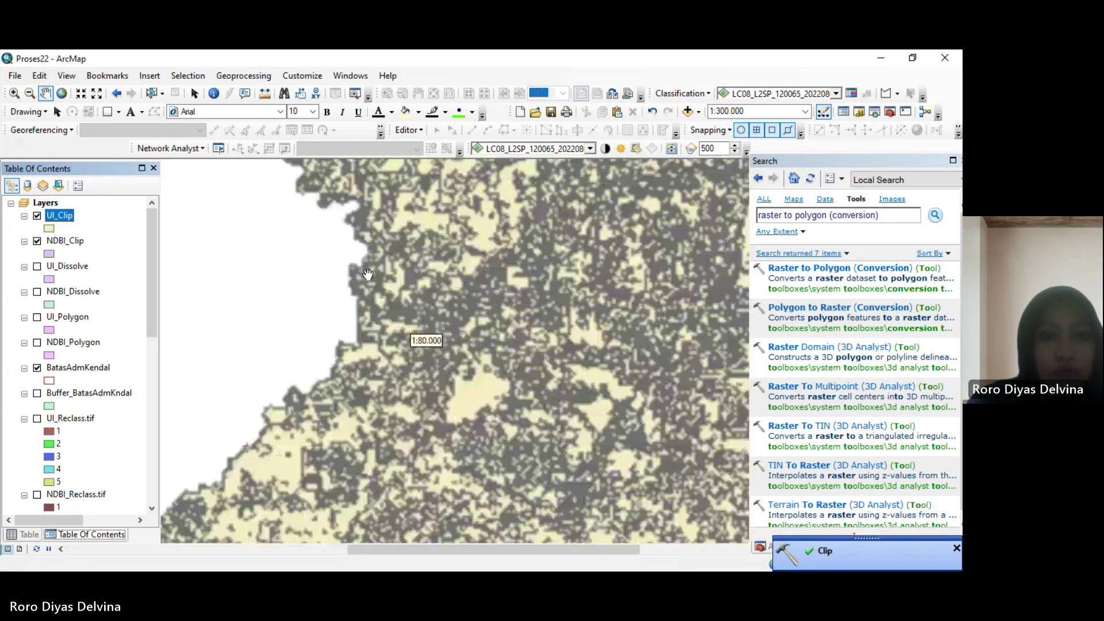
pyautogui.scroll(3, 414, 299)
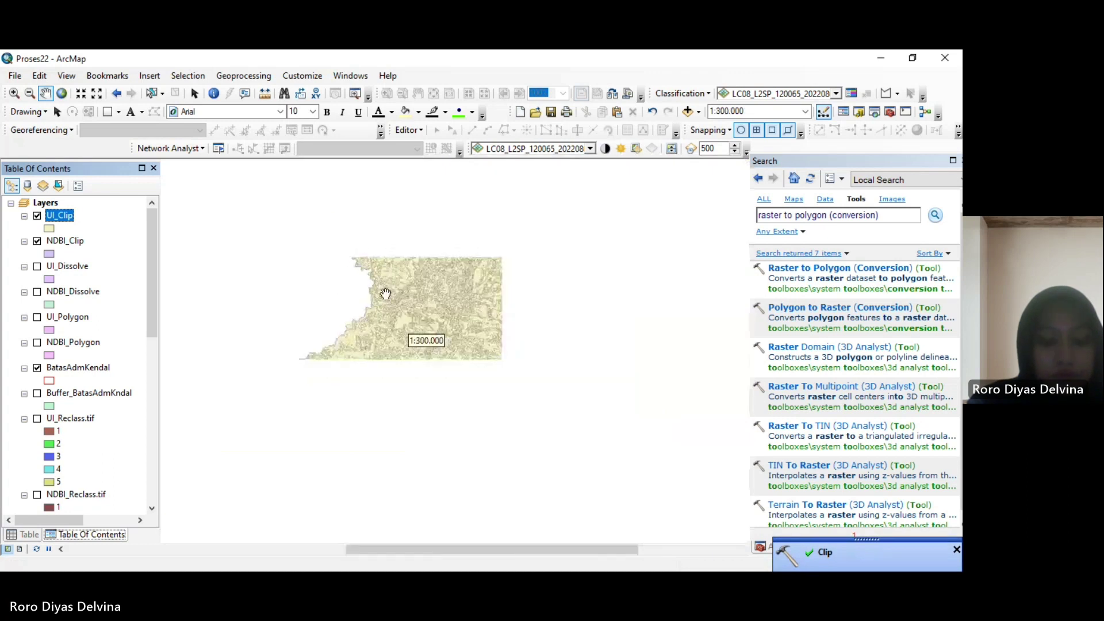
# Add a text field named Klasifikasi to the NDBI_Clip attribute table, accepting the shortened name Klasifikas
pyautogui.click(65, 241)
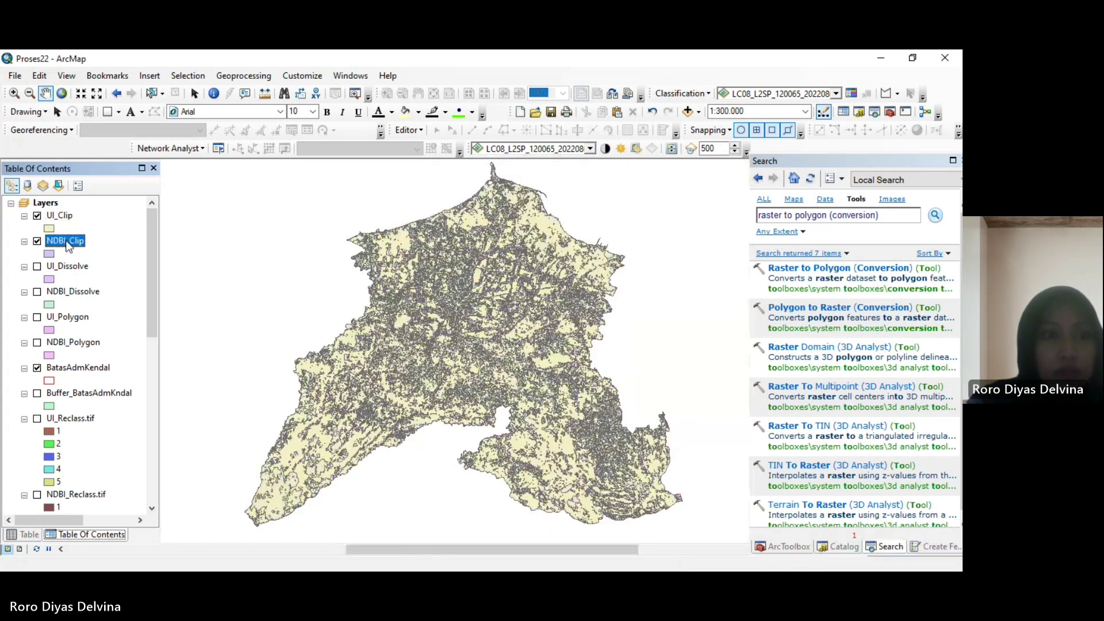
pyautogui.rightClick(65, 241)
pyautogui.click(93, 279)
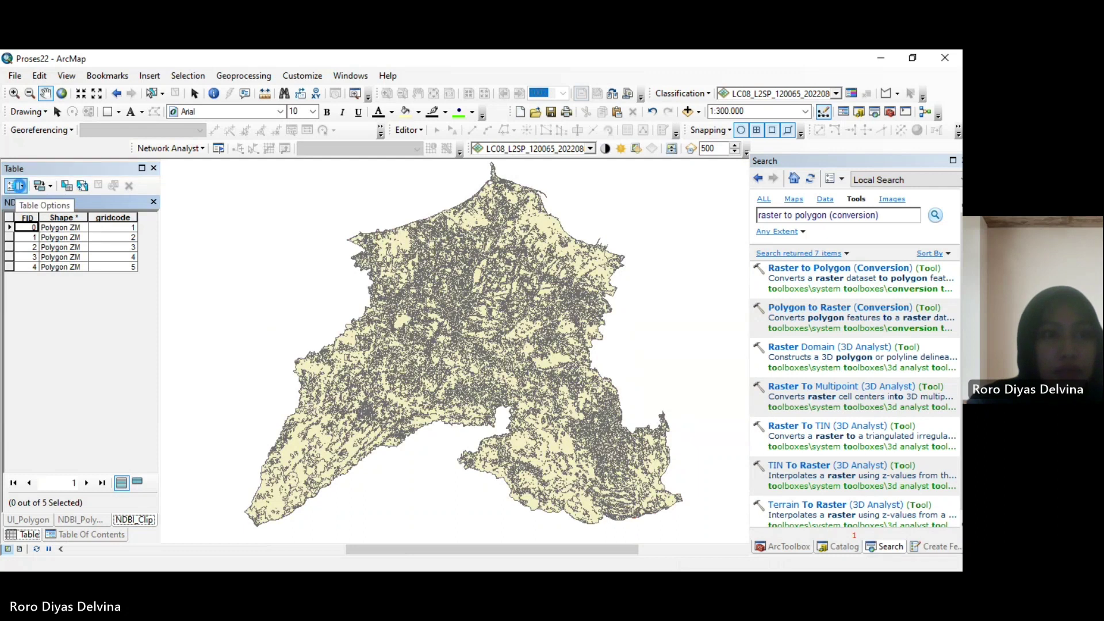
pyautogui.click(15, 185)
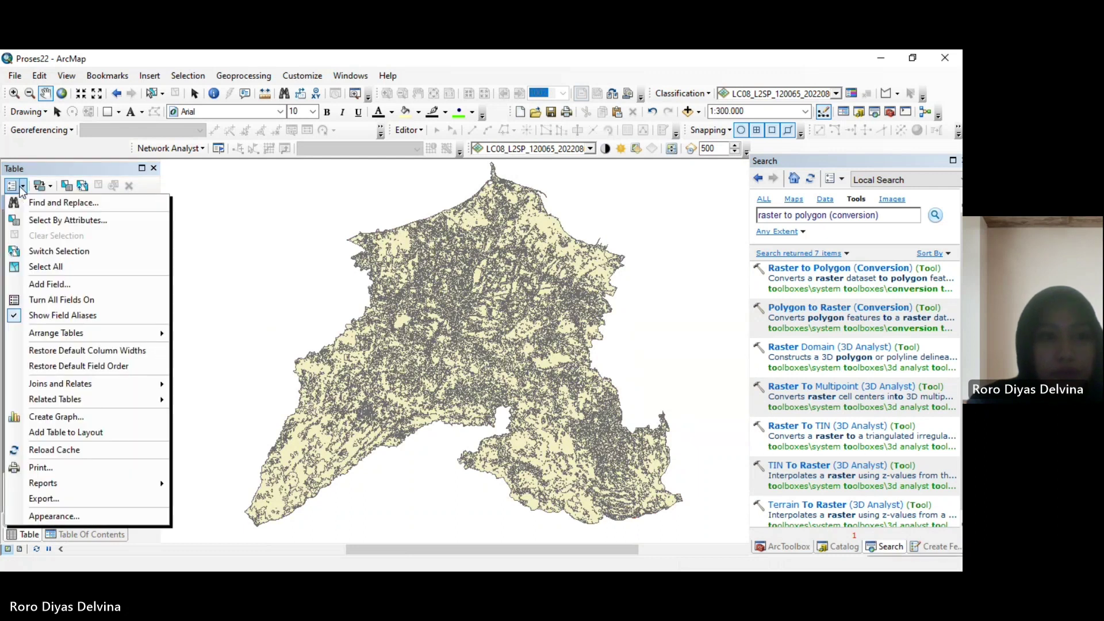
pyautogui.click(47, 282)
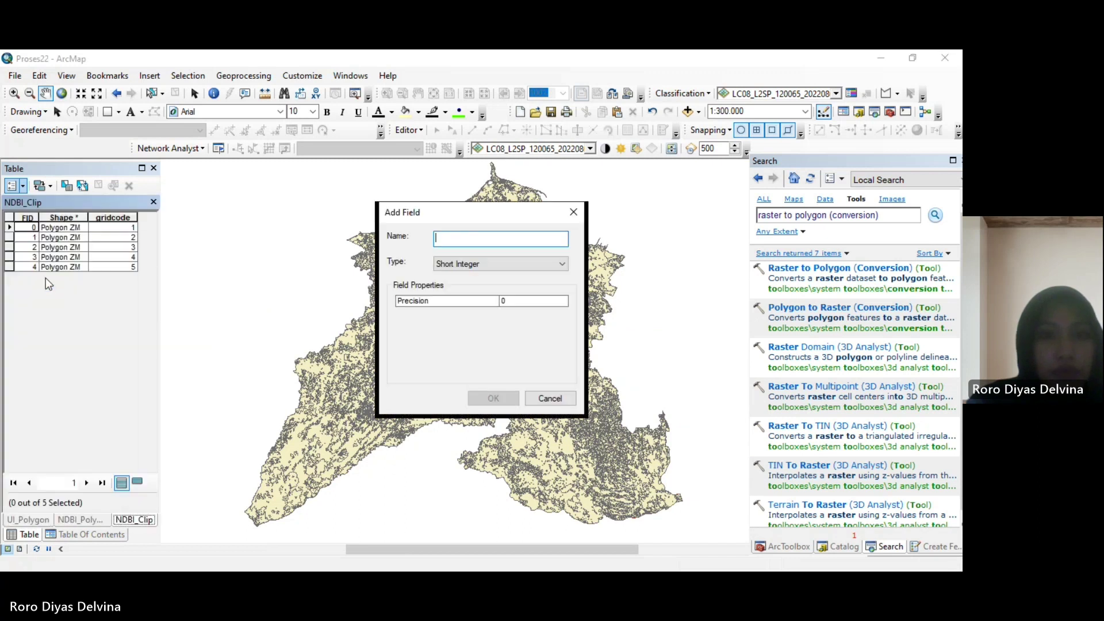
pyautogui.write('K')
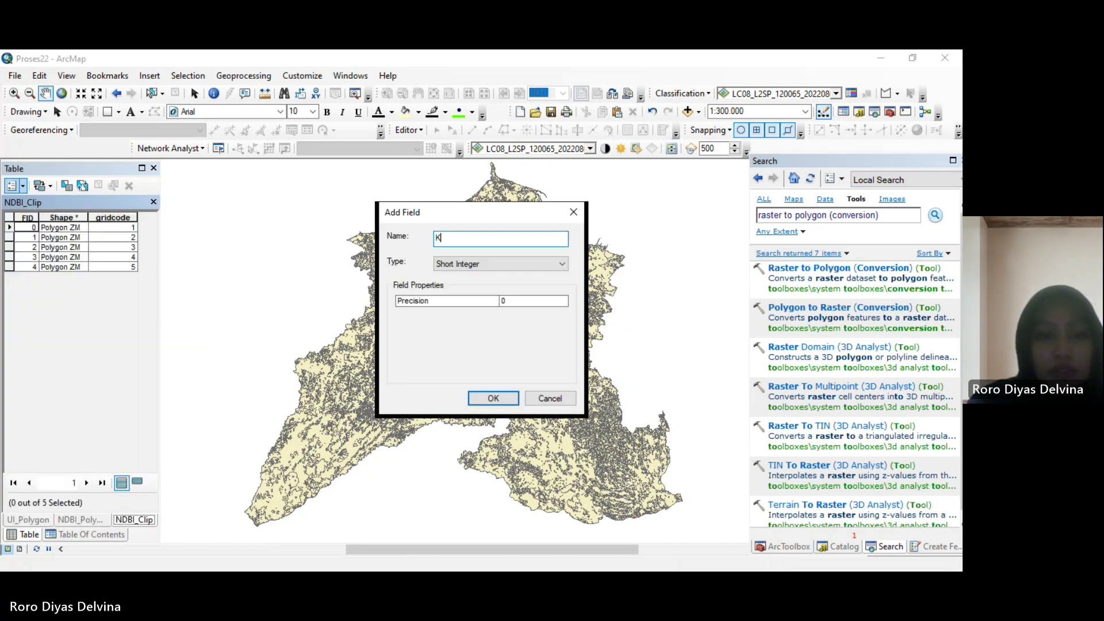
pyautogui.write('lasifikasi')
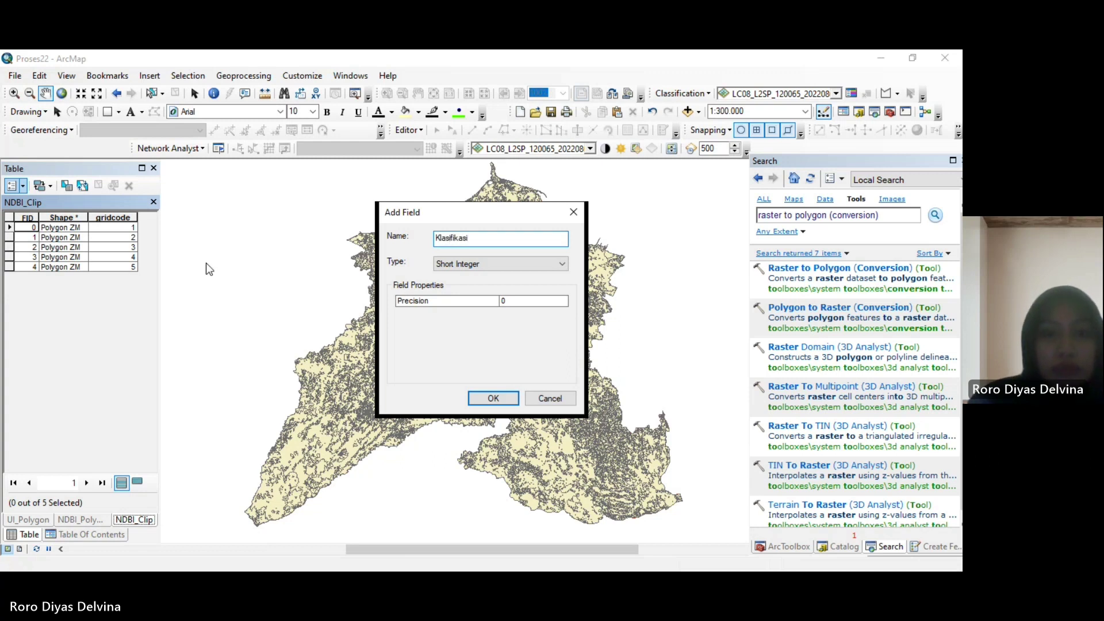
pyautogui.click(504, 266)
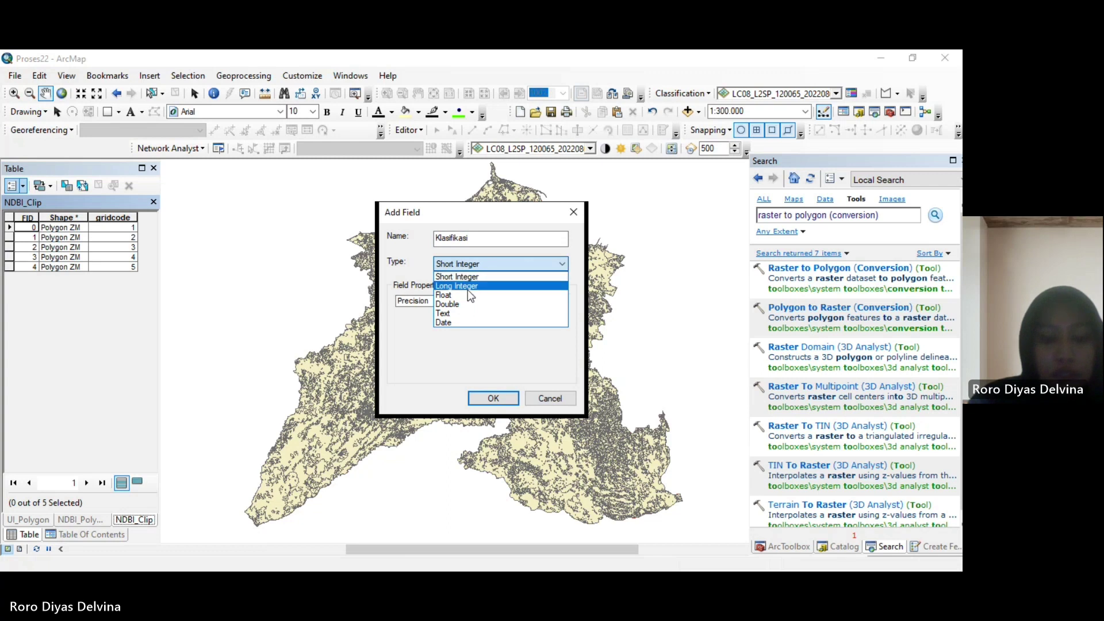
pyautogui.click(481, 314)
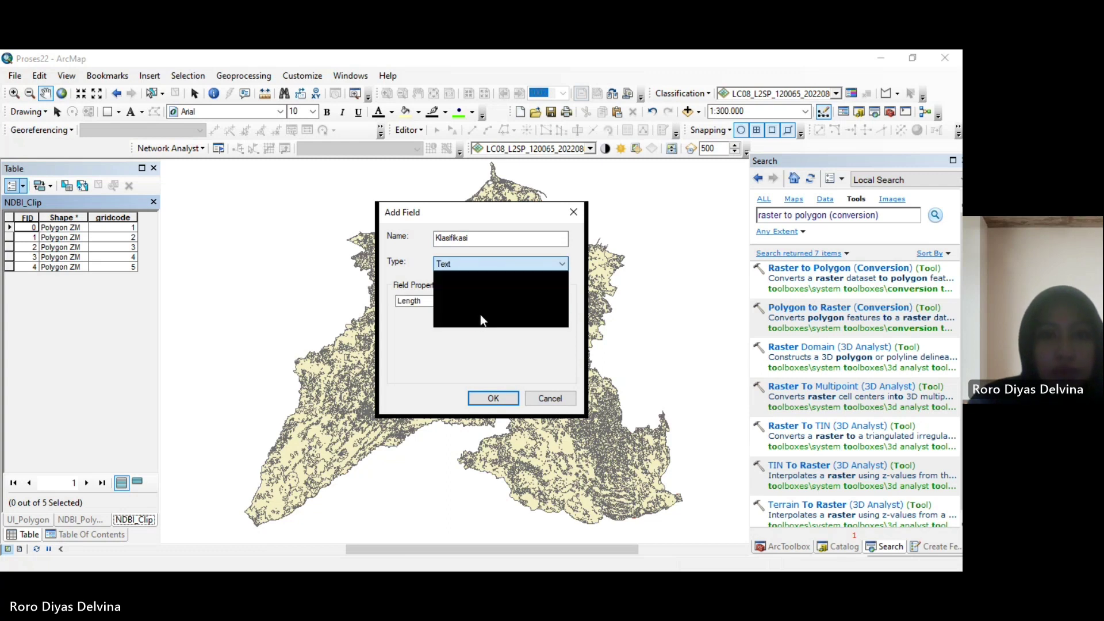
pyautogui.click(503, 400)
pyautogui.click(537, 366)
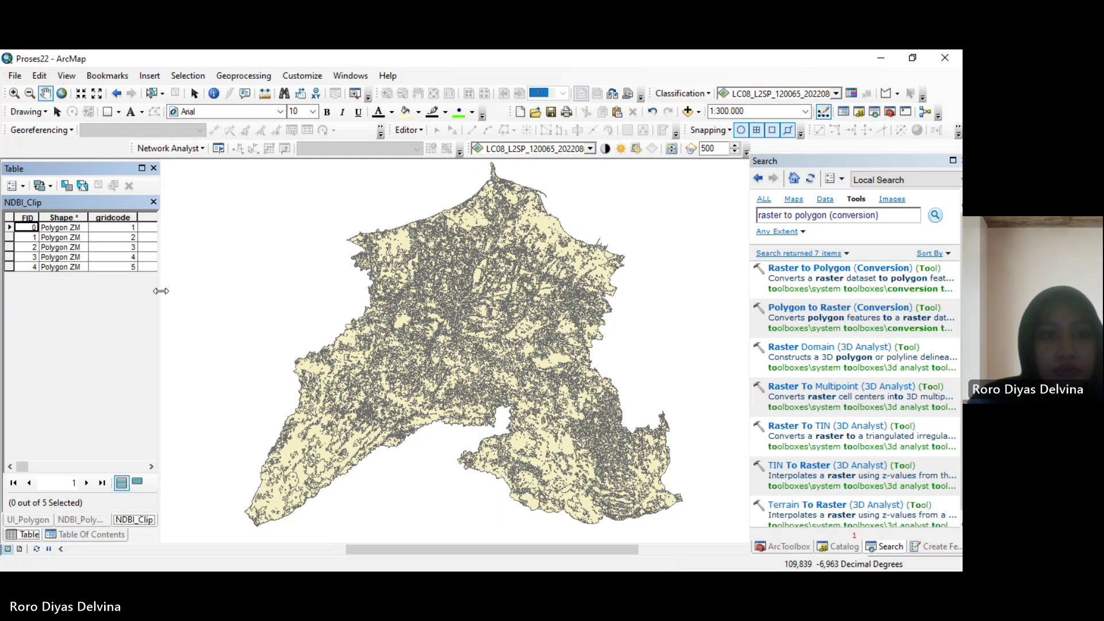
# Widen the table pane and add a Double field named Luas to the NDBI_Clip attribute table
pyautogui.moveTo(161, 291); pyautogui.dragTo(204, 290)
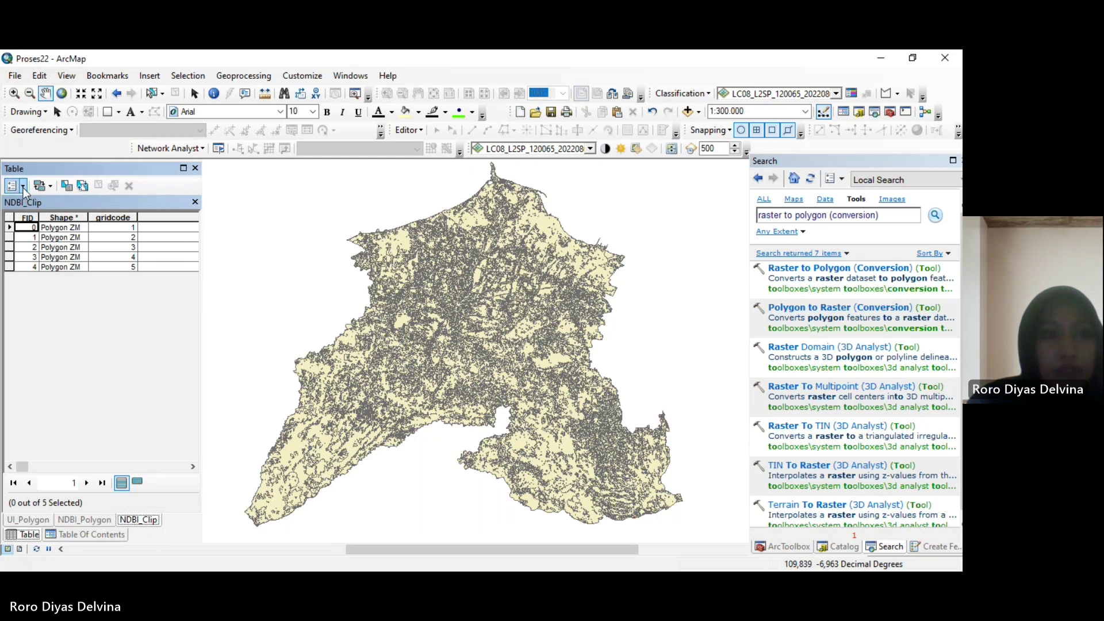
pyautogui.click(22, 187)
pyautogui.click(40, 284)
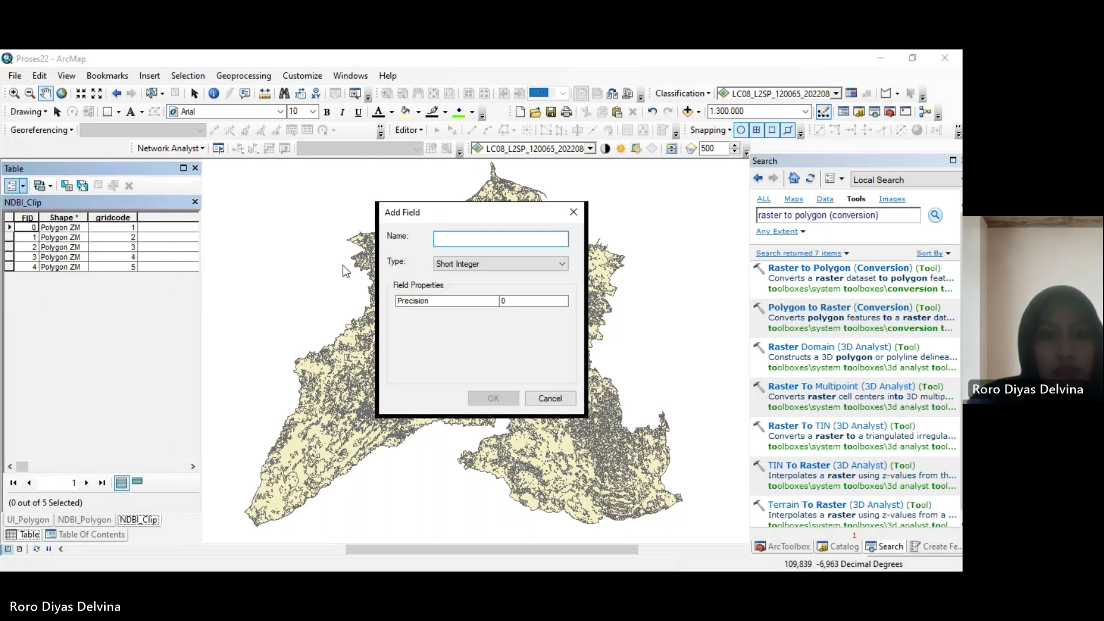
pyautogui.write('Luas')
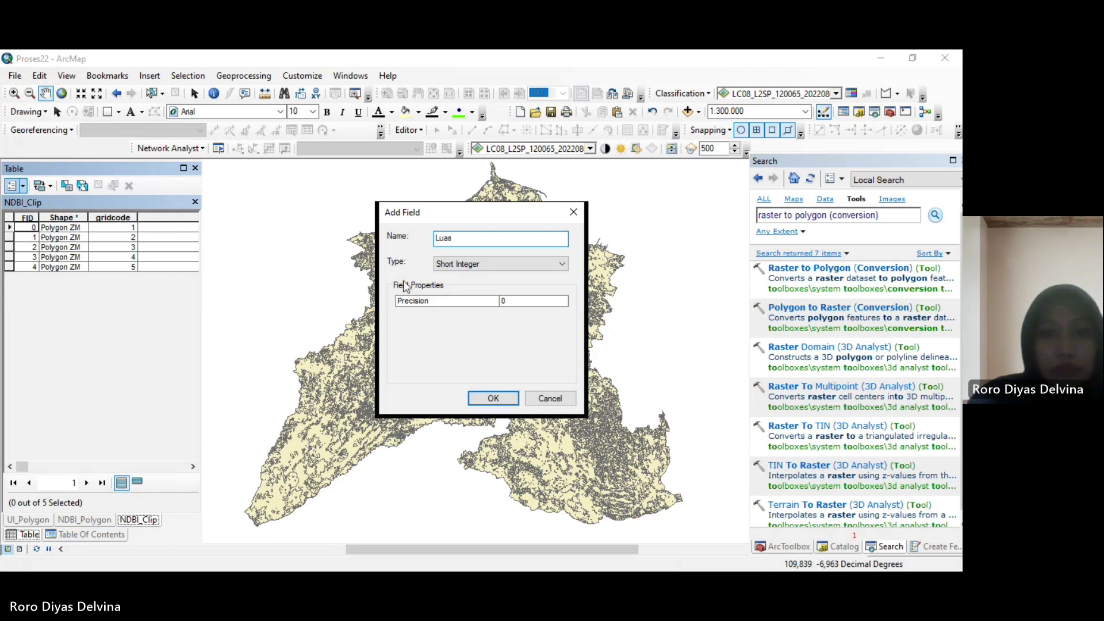
pyautogui.click(450, 265)
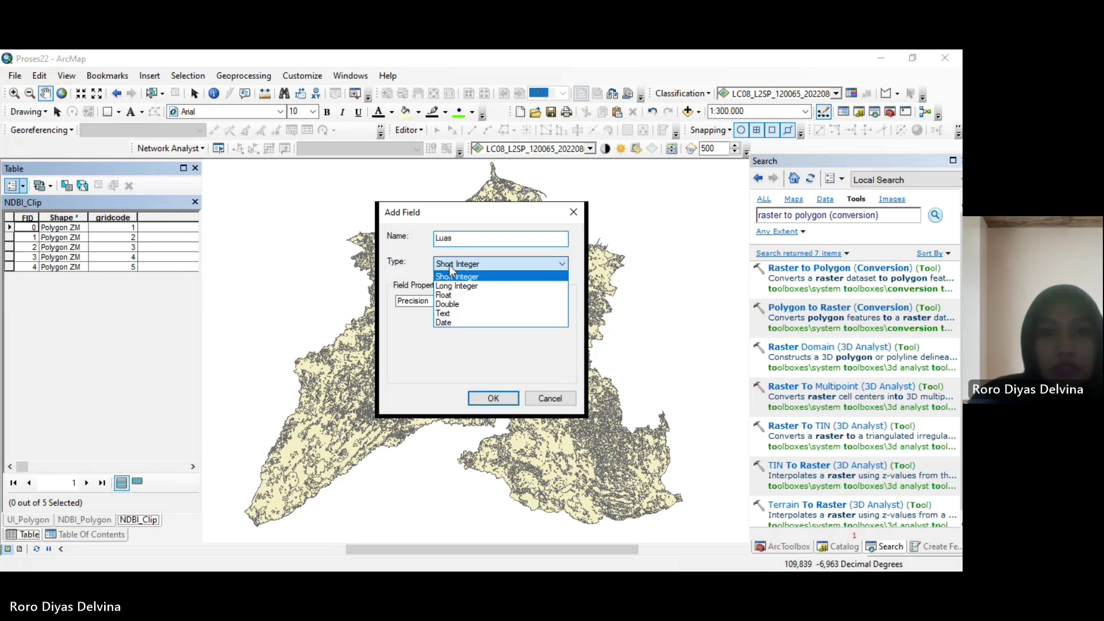
pyautogui.click(457, 304)
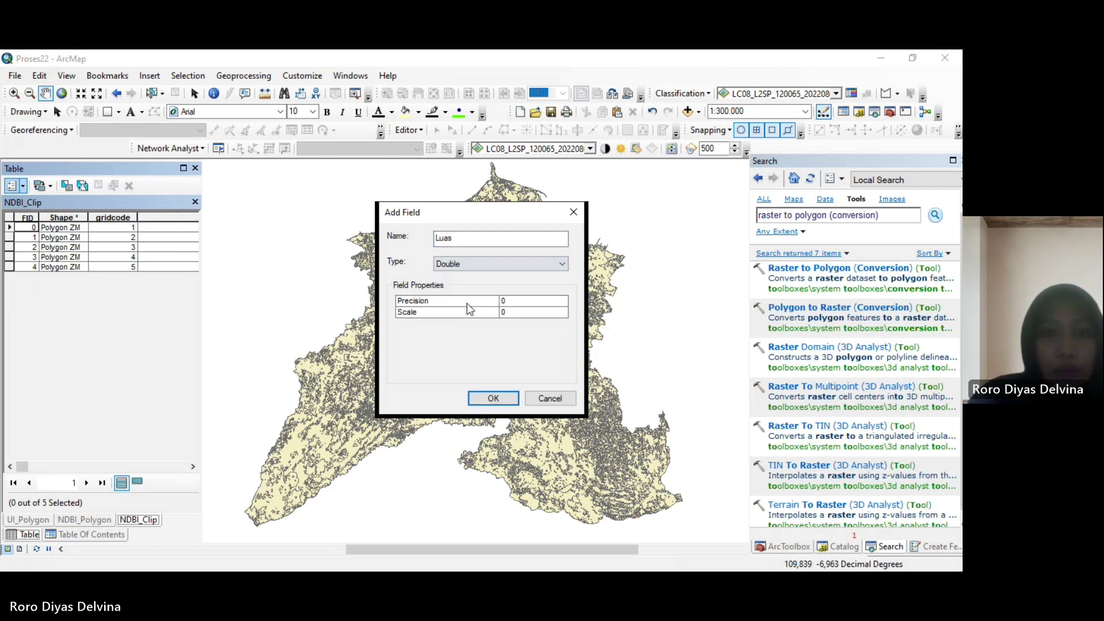
pyautogui.click(497, 398)
# Bring the new fields of the NDBI_Clip table into view and narrow the Klasifikas column
pyautogui.moveTo(47, 472); pyautogui.dragTo(184, 467)
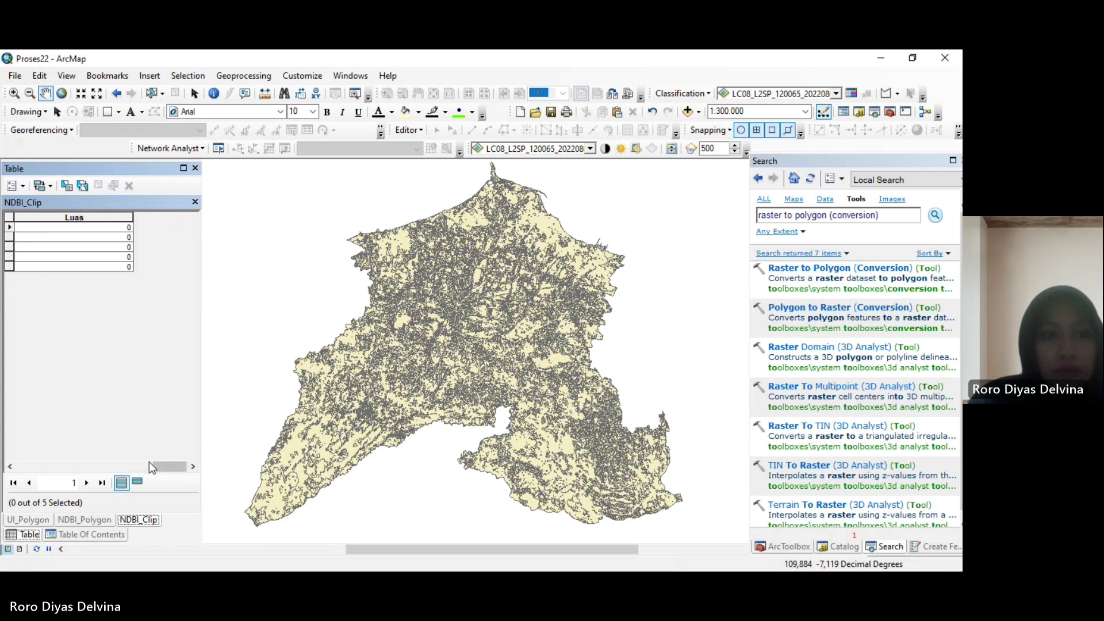
pyautogui.click(137, 466)
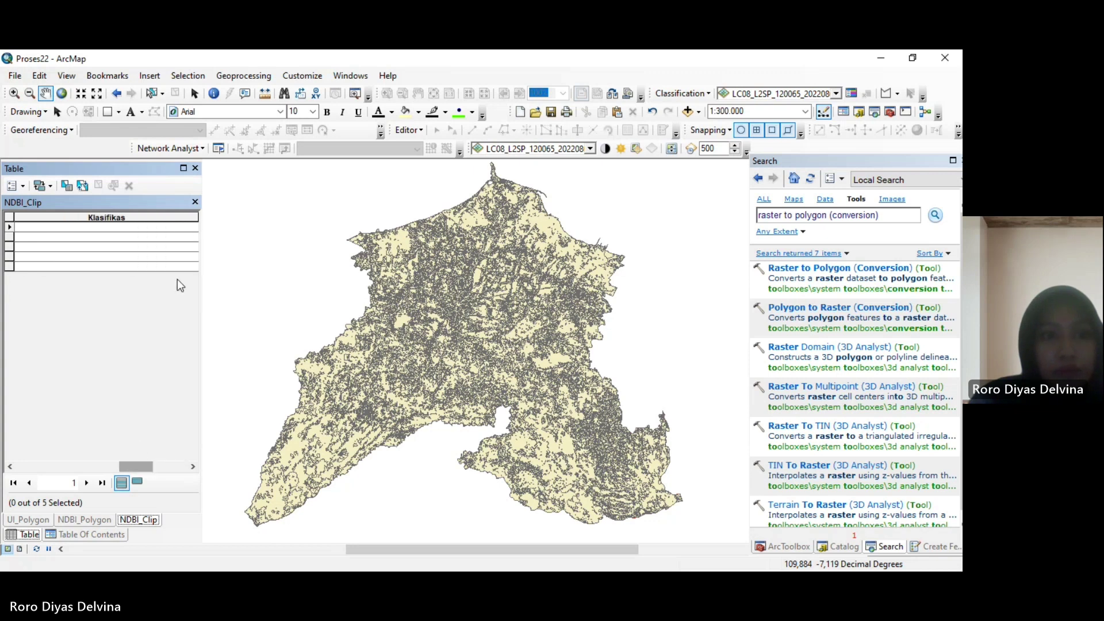
pyautogui.moveTo(199, 219); pyautogui.dragTo(152, 219)
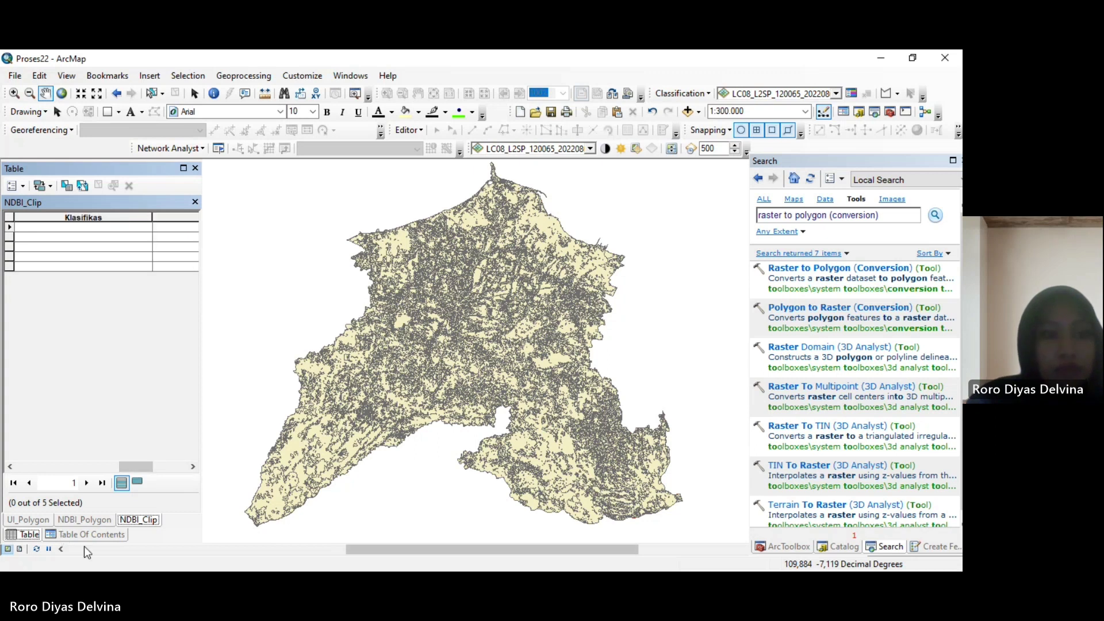
# Add a text field named Klasifikasi with length 50 to the UI_Clip attribute table, accepting the shortened name Klasifikas
pyautogui.click(87, 535)
pyautogui.rightClick(69, 220)
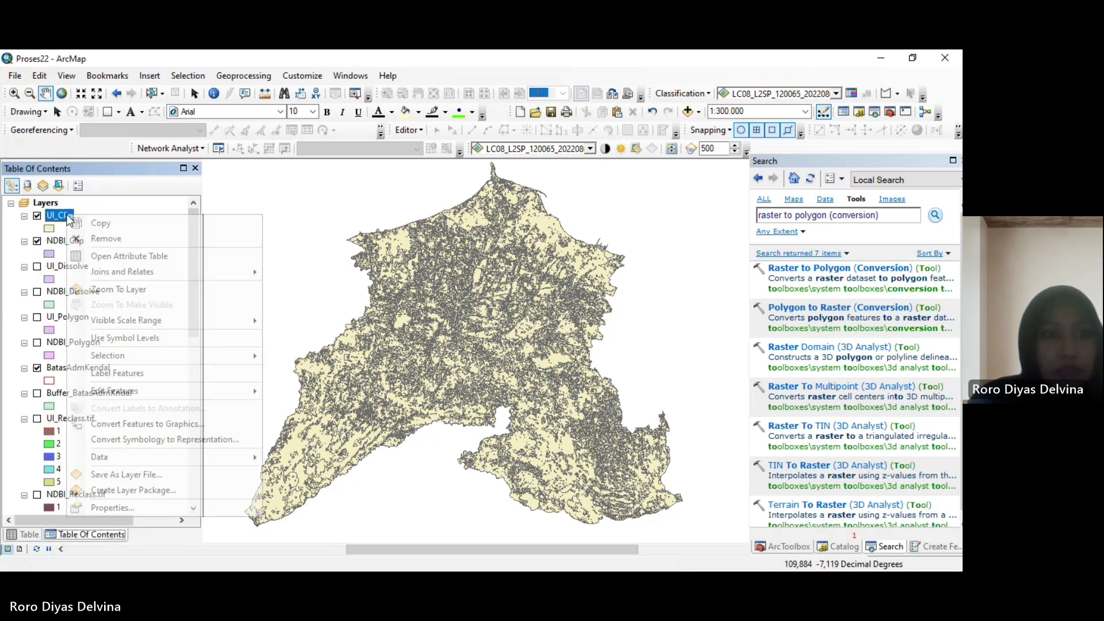
pyautogui.click(100, 258)
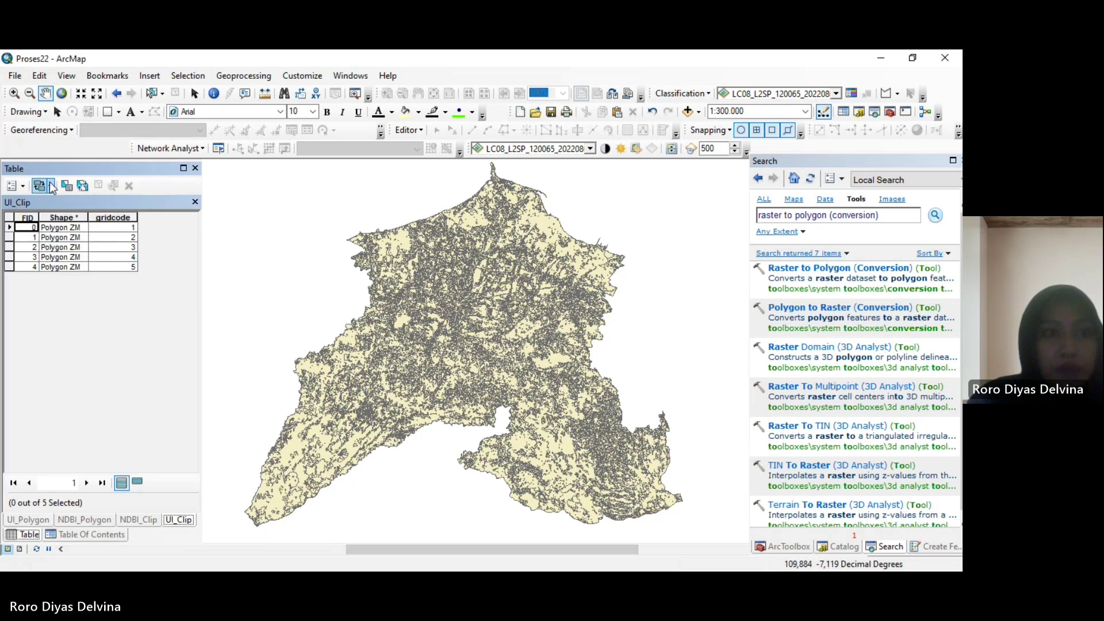
pyautogui.click(17, 186)
pyautogui.click(57, 283)
pyautogui.write('Klasid')
pyautogui.write('i')
pyautogui.press('BackSpace')
pyautogui.press('BackSpace')
pyautogui.write('fikasi')
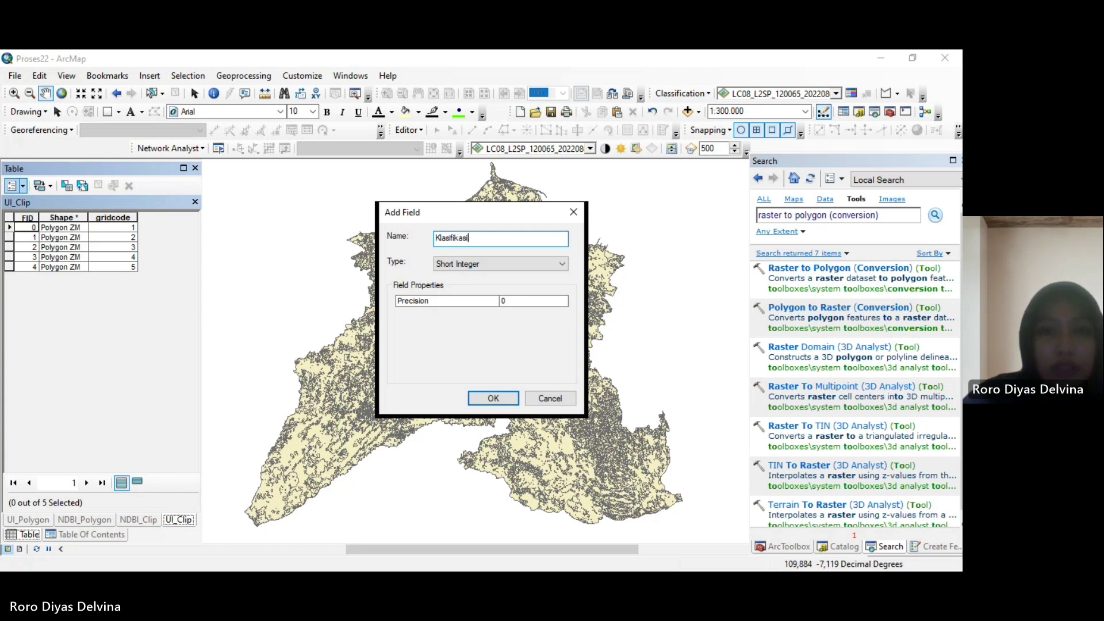
pyautogui.click(524, 268)
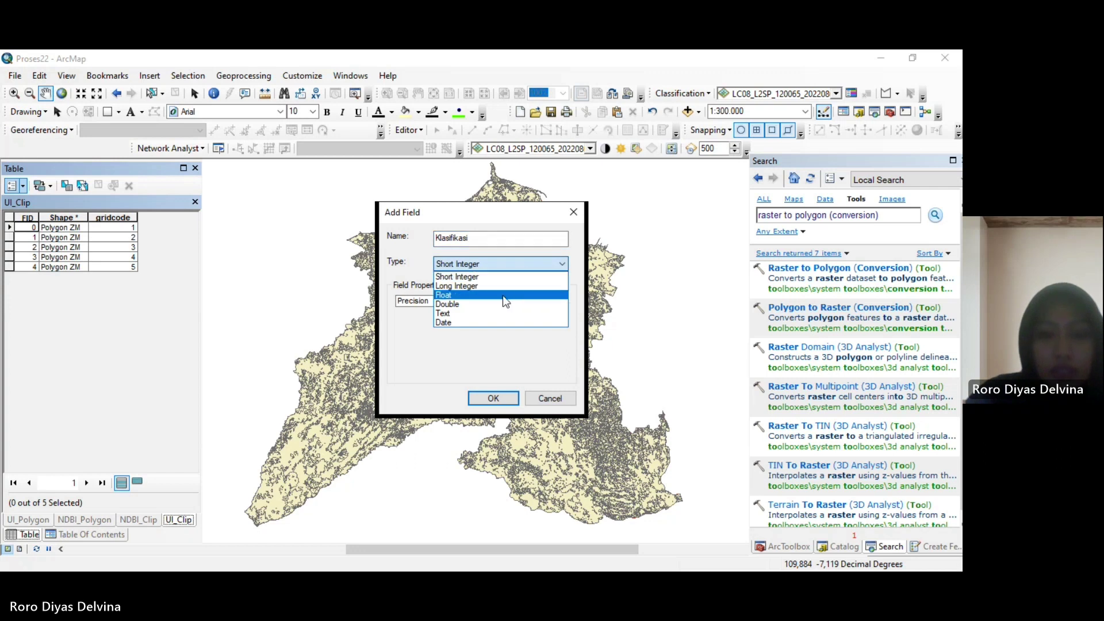
pyautogui.click(495, 313)
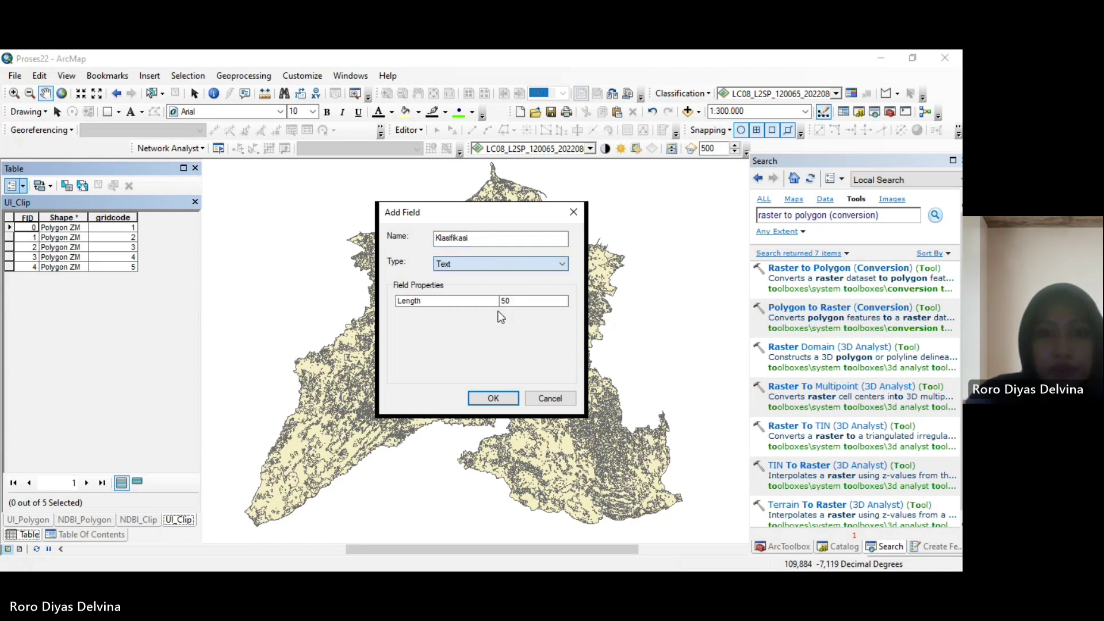
pyautogui.click(495, 397)
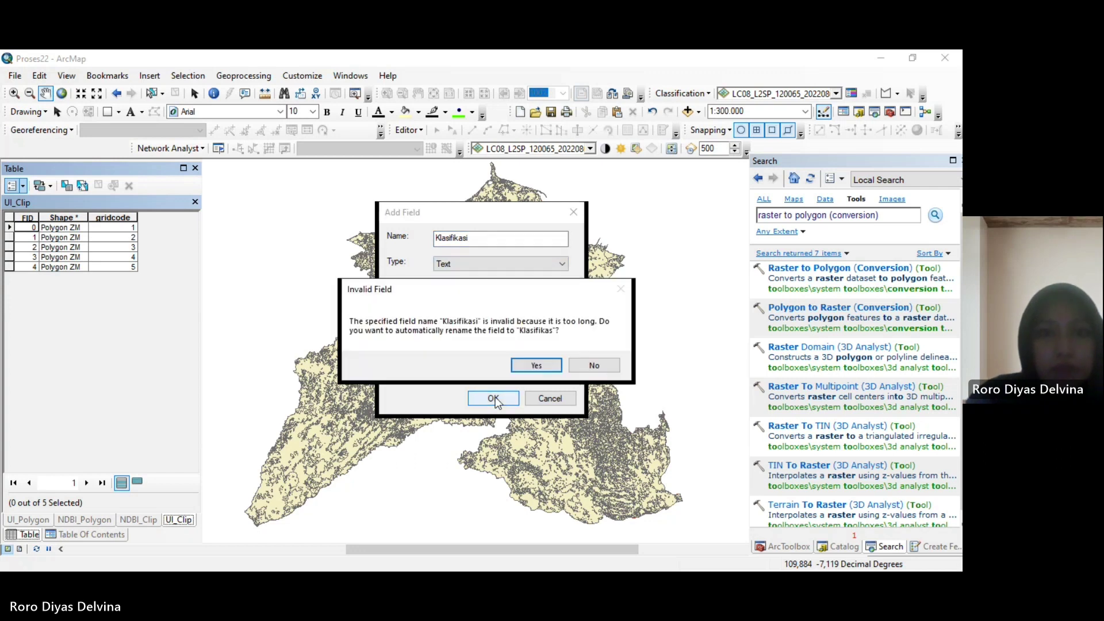
pyautogui.click(536, 368)
# Add a Double field named Luas to the UI_Clip attribute table
pyautogui.click(25, 186)
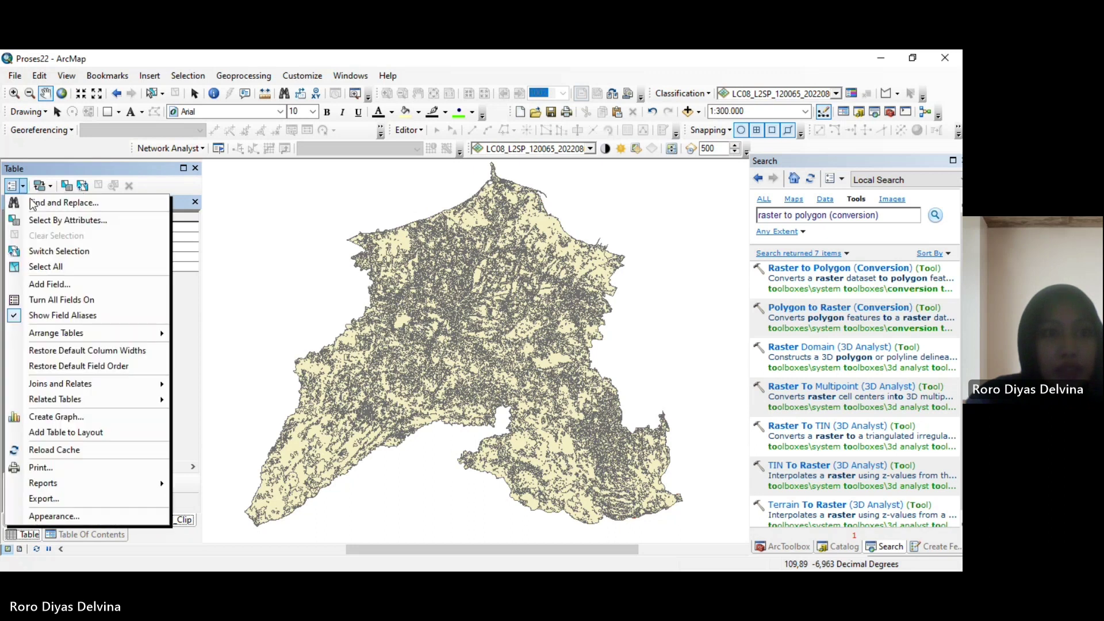
pyautogui.click(58, 289)
pyautogui.write('Luas')
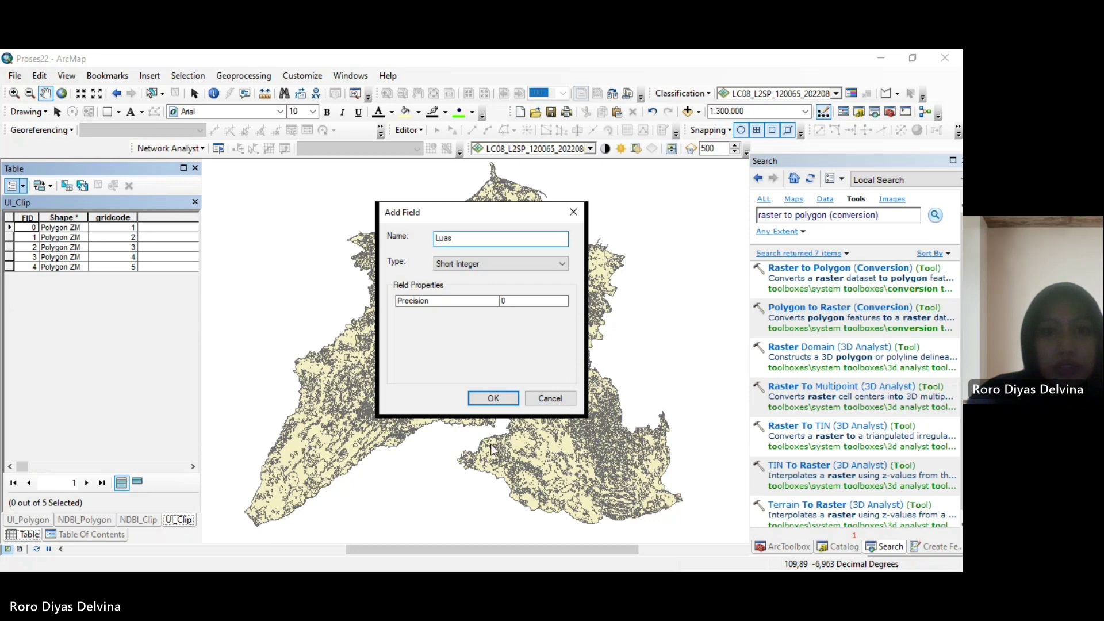
pyautogui.click(482, 262)
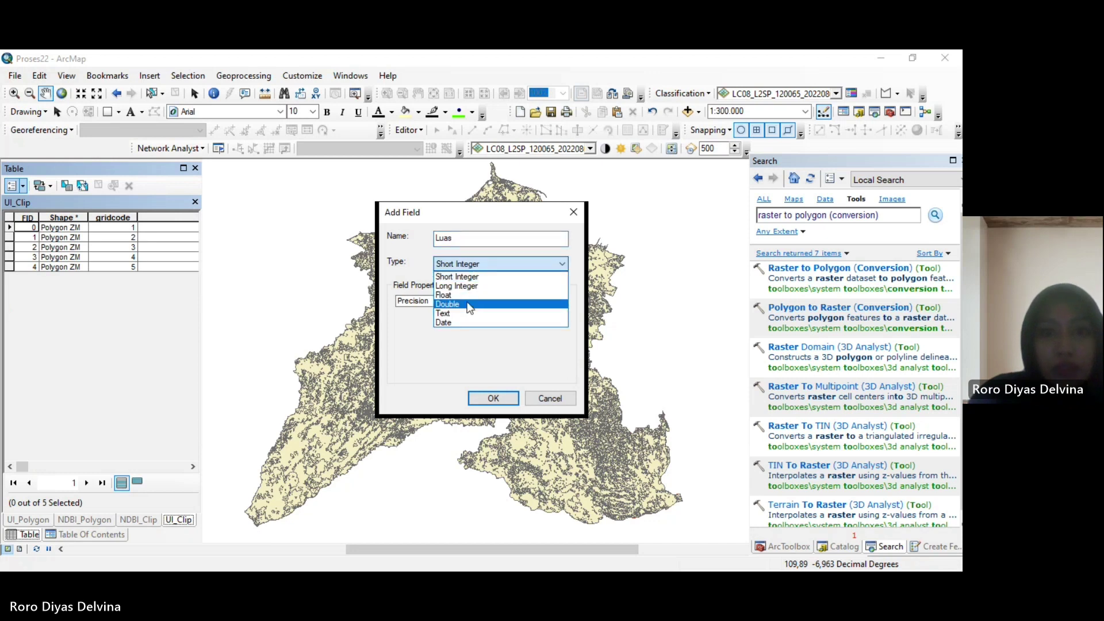
pyautogui.click(468, 304)
pyautogui.click(494, 398)
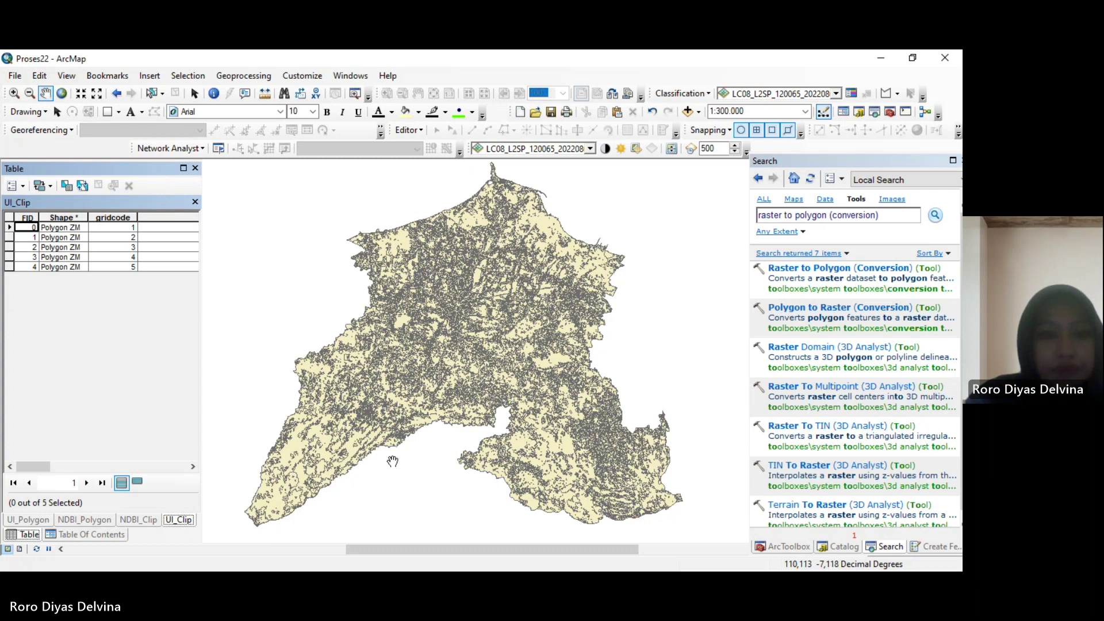
# Start an edit session on the NDBI_Clip layer, continuing past the layer warnings
pyautogui.click(92, 534)
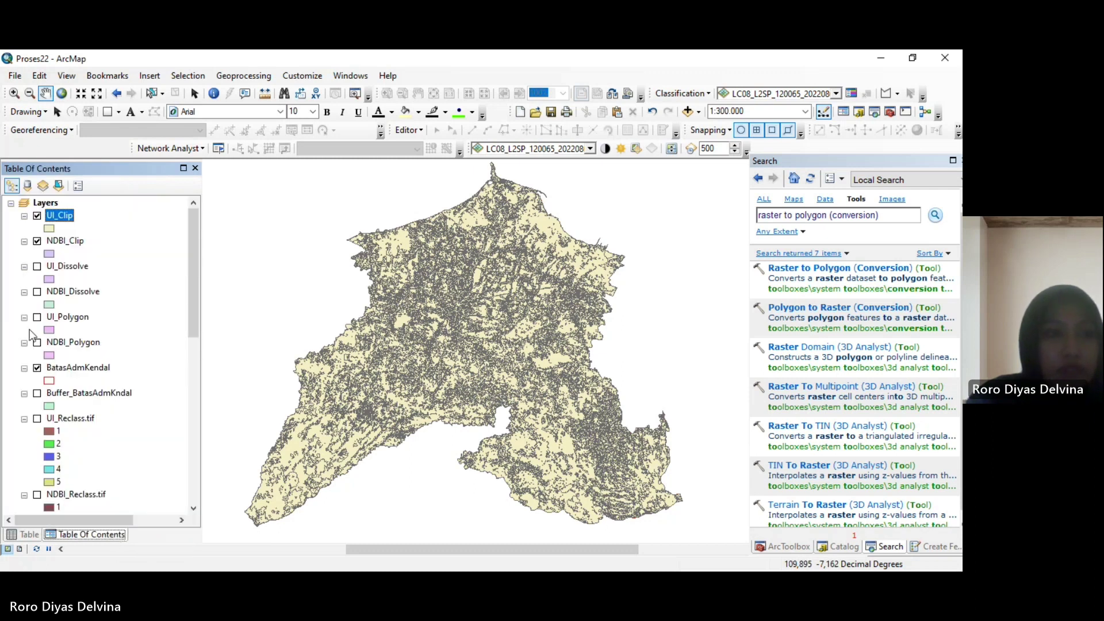
pyautogui.rightClick(71, 244)
pyautogui.moveTo(129, 417)
pyautogui.click(295, 418)
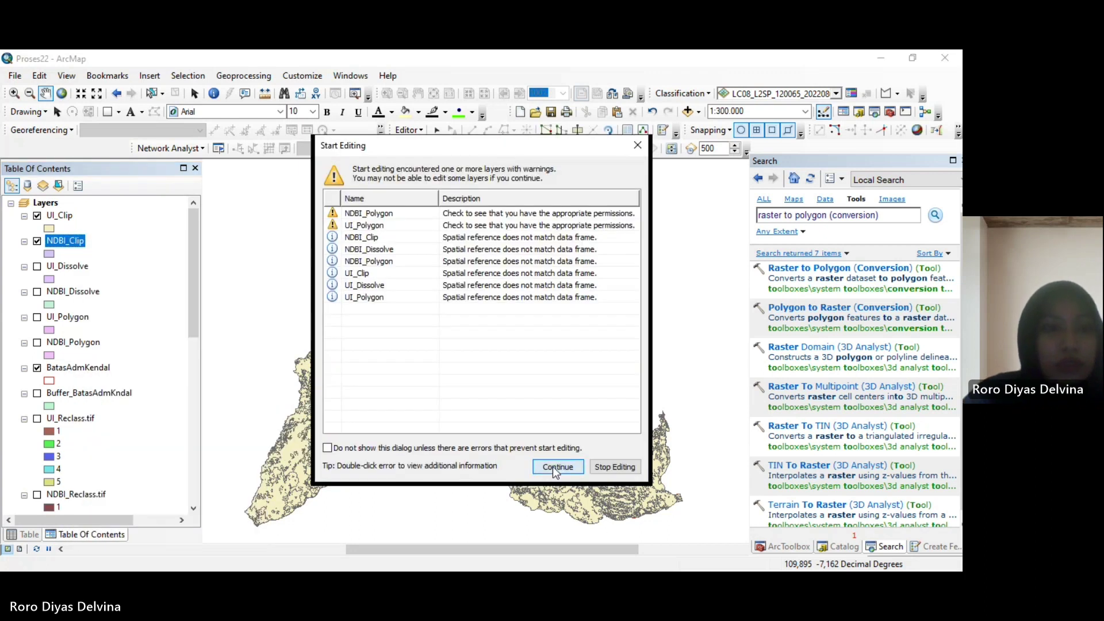
pyautogui.click(555, 467)
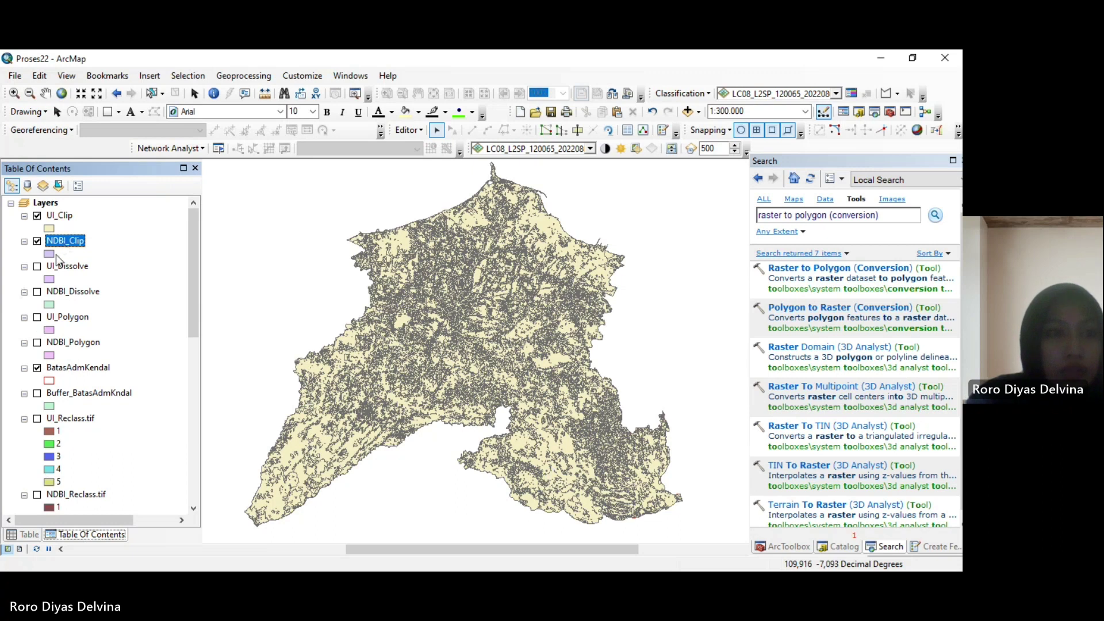
# In the NDBI_Clip attribute table, set Klasifikas to "Non Terbangun" for gridcode 1 and narrow that column to keep gridcode in view
pyautogui.rightClick(70, 246)
pyautogui.click(80, 282)
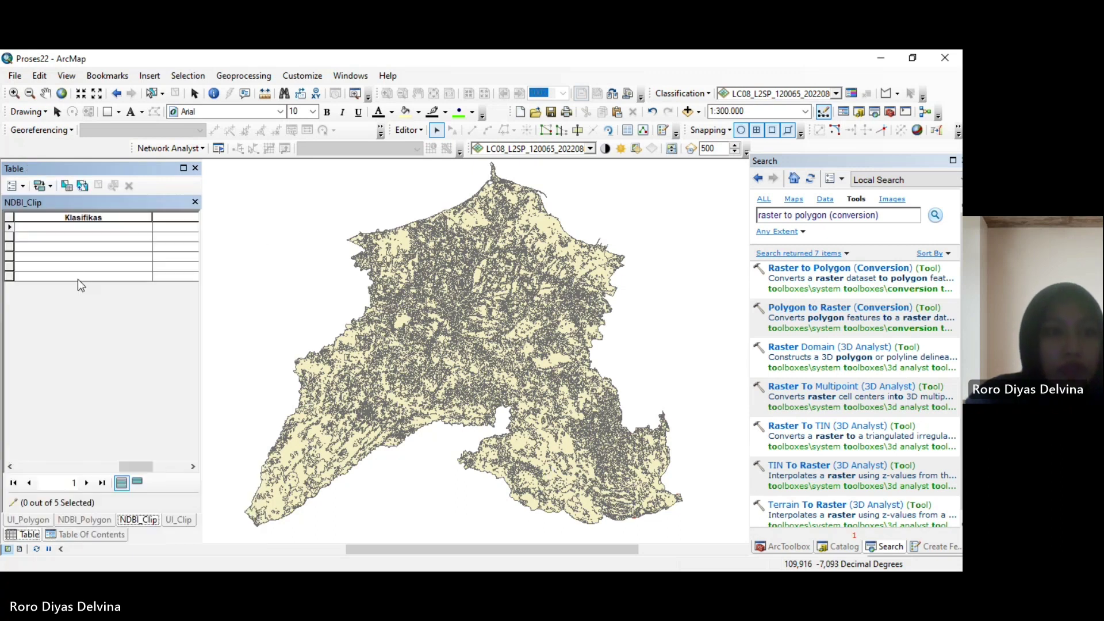
pyautogui.click(117, 467)
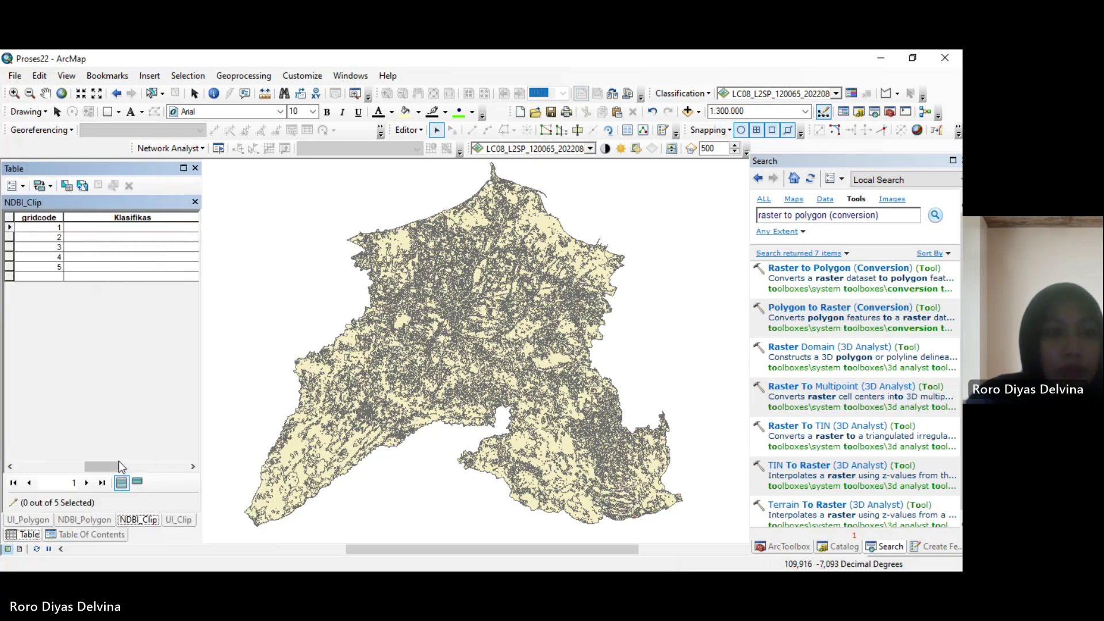
pyautogui.click(169, 229)
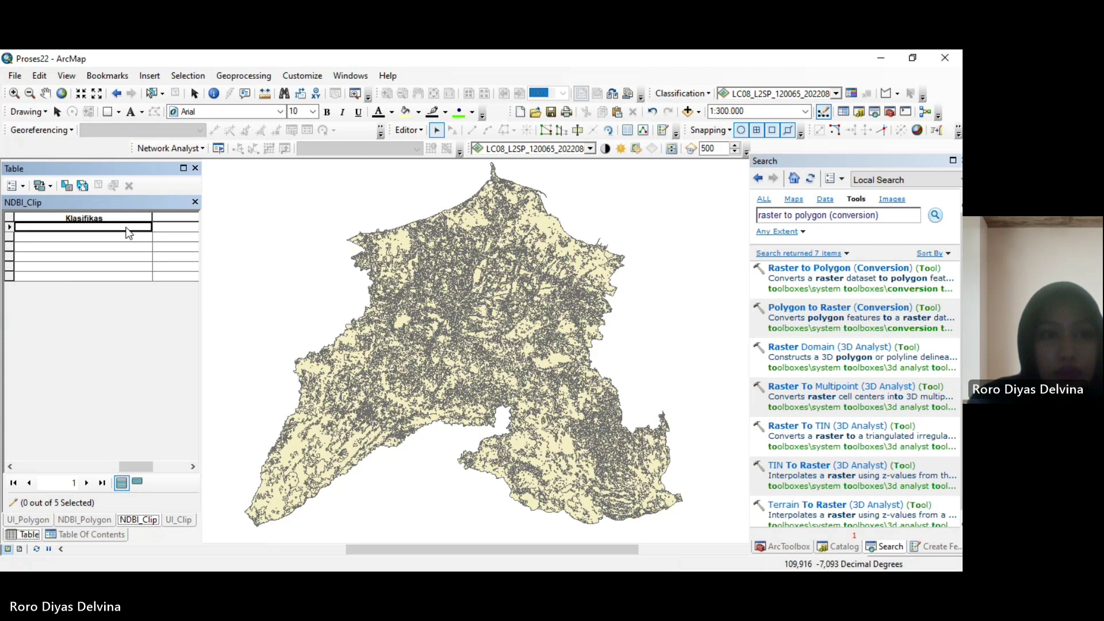
pyautogui.write('N')
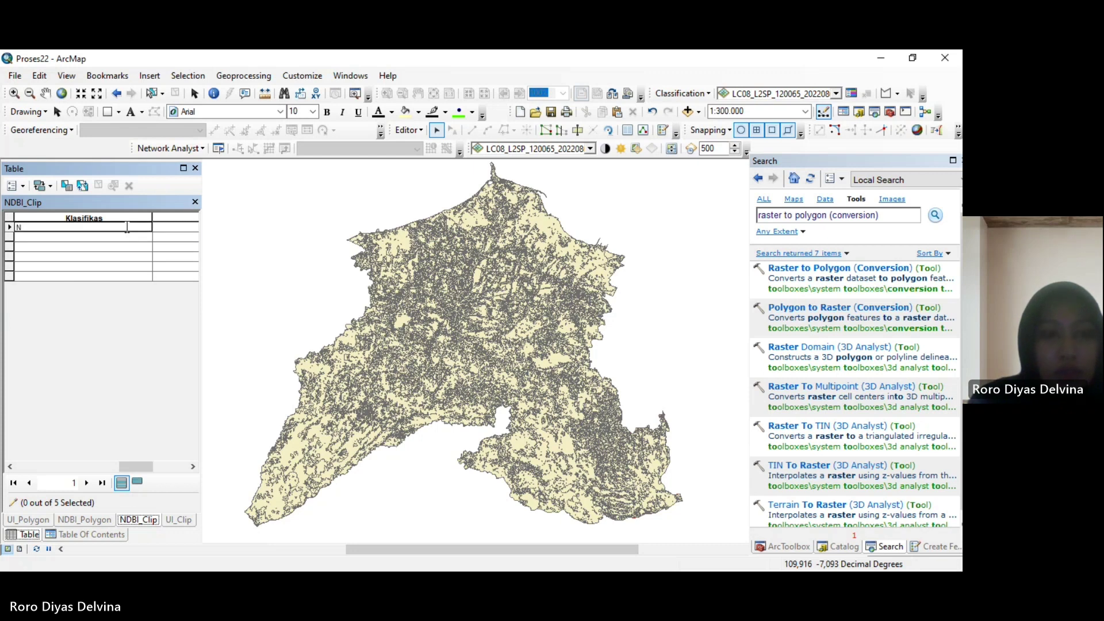
pyautogui.write('on Terbangun')
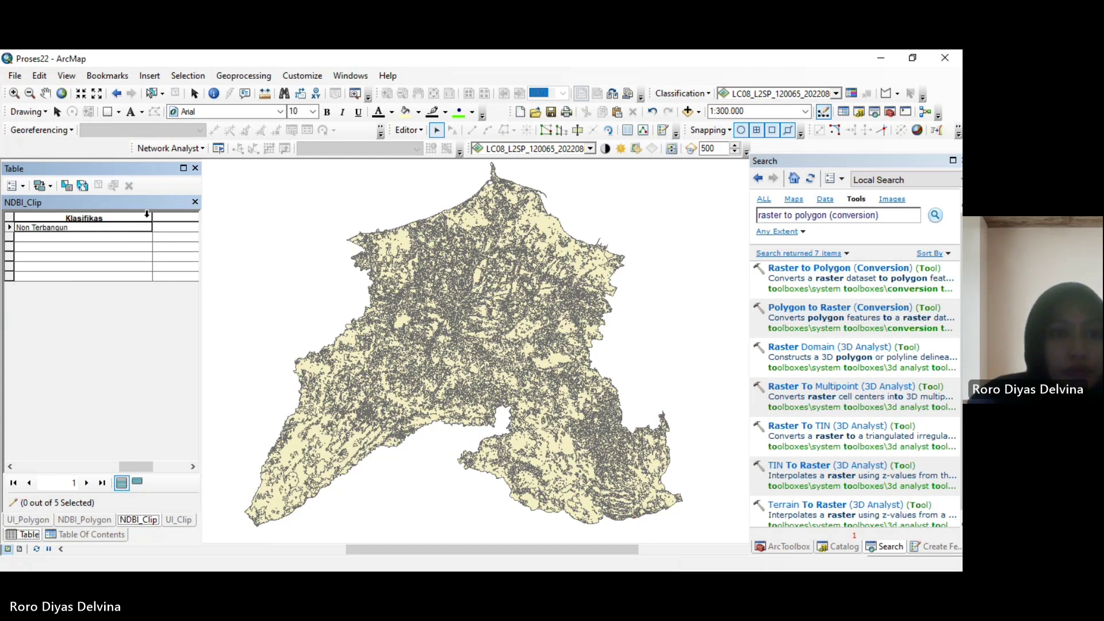
pyautogui.moveTo(154, 216); pyautogui.dragTo(137, 217)
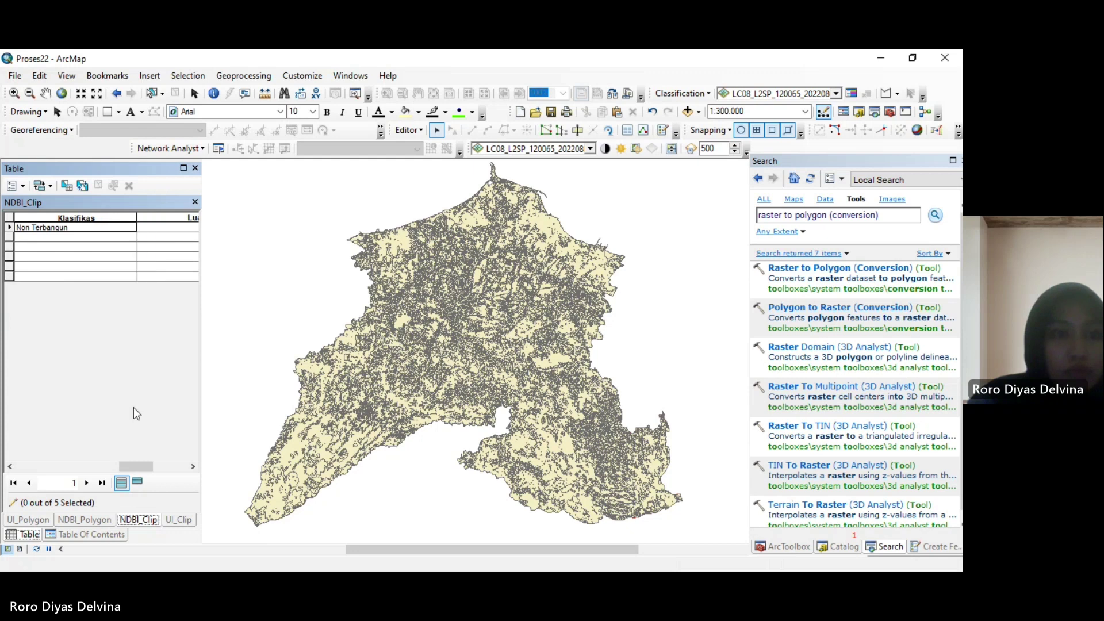
pyautogui.moveTo(116, 463); pyautogui.dragTo(112, 463)
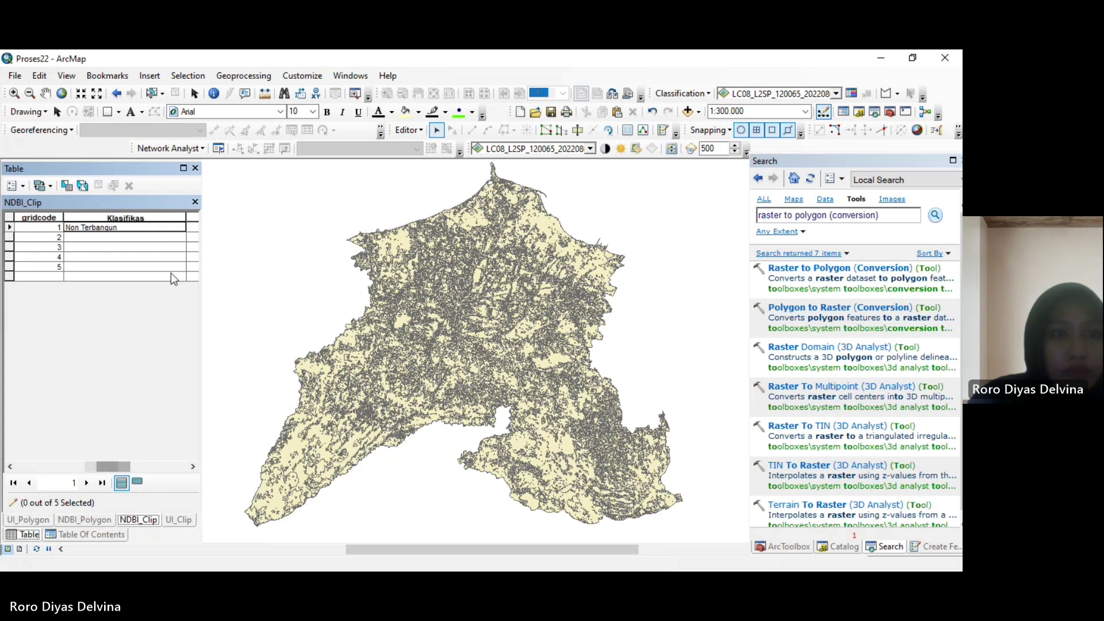
# Set Klasifikas in the NDBI_Clip table to "Kepadatan Rendah" for gridcode 2 and "Kepadatan Sedang" for gridcode 3
pyautogui.click(171, 235)
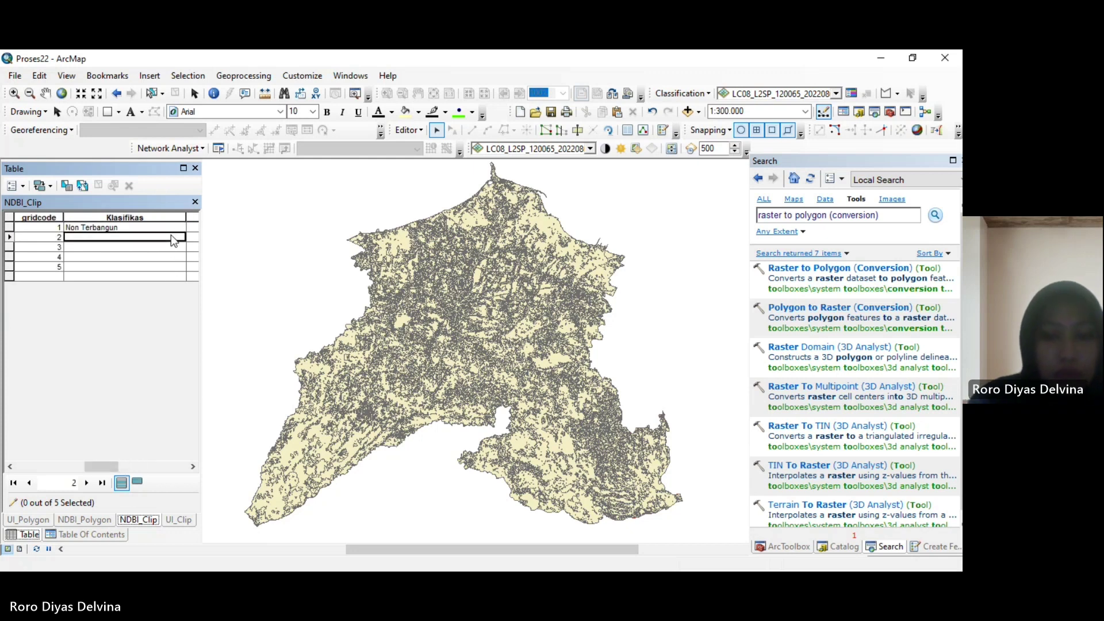
pyautogui.write('Kepa')
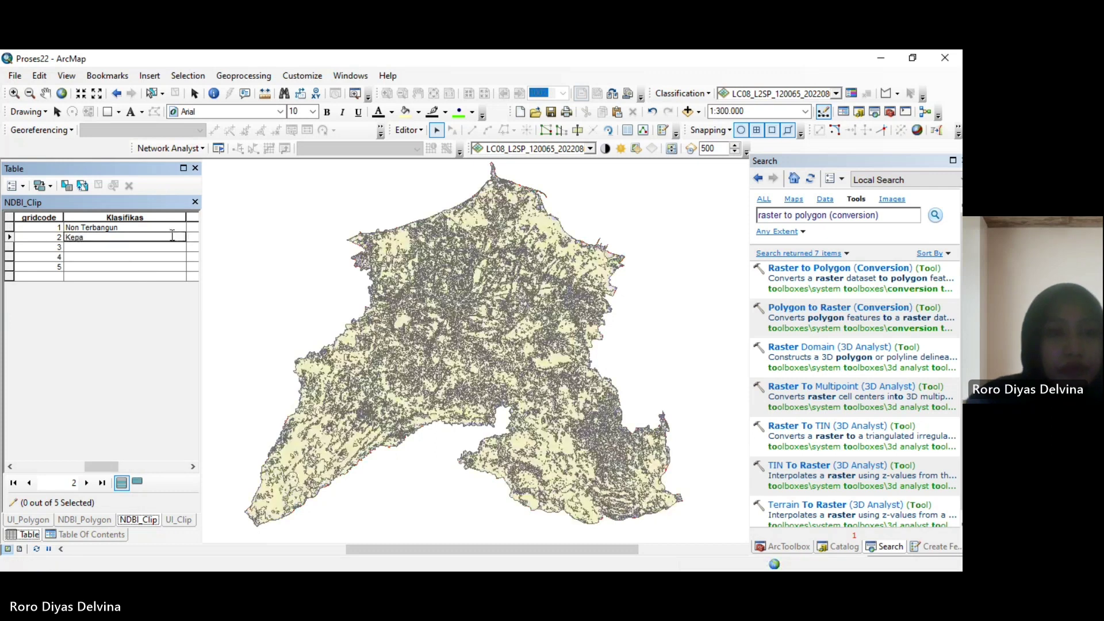
pyautogui.write('datan Rendah')
pyautogui.click(133, 246)
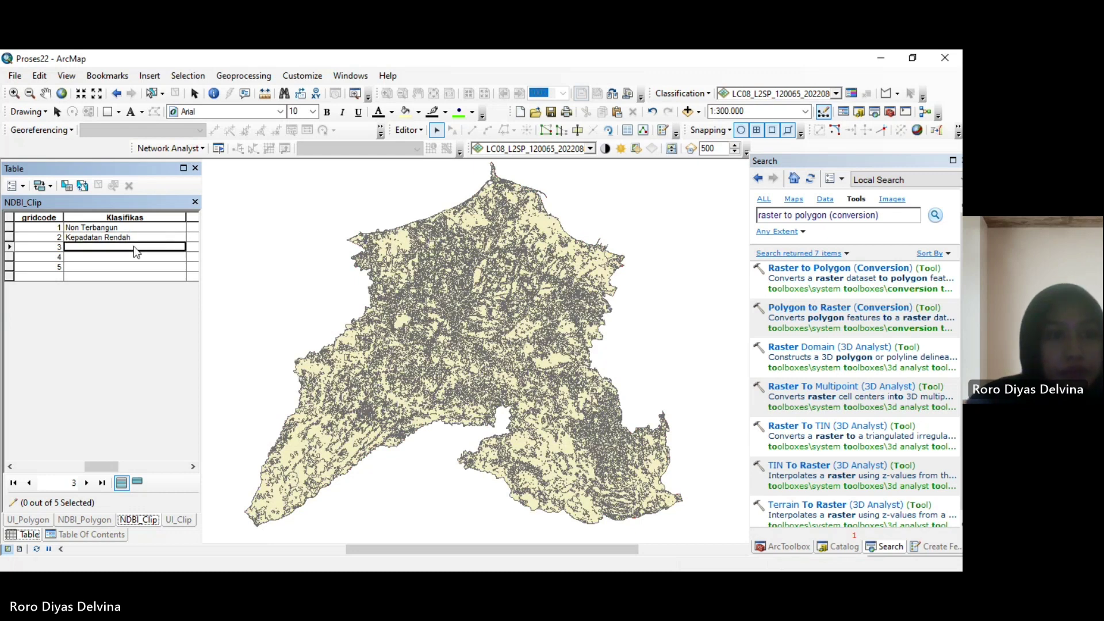
pyautogui.write('Kepadatan')
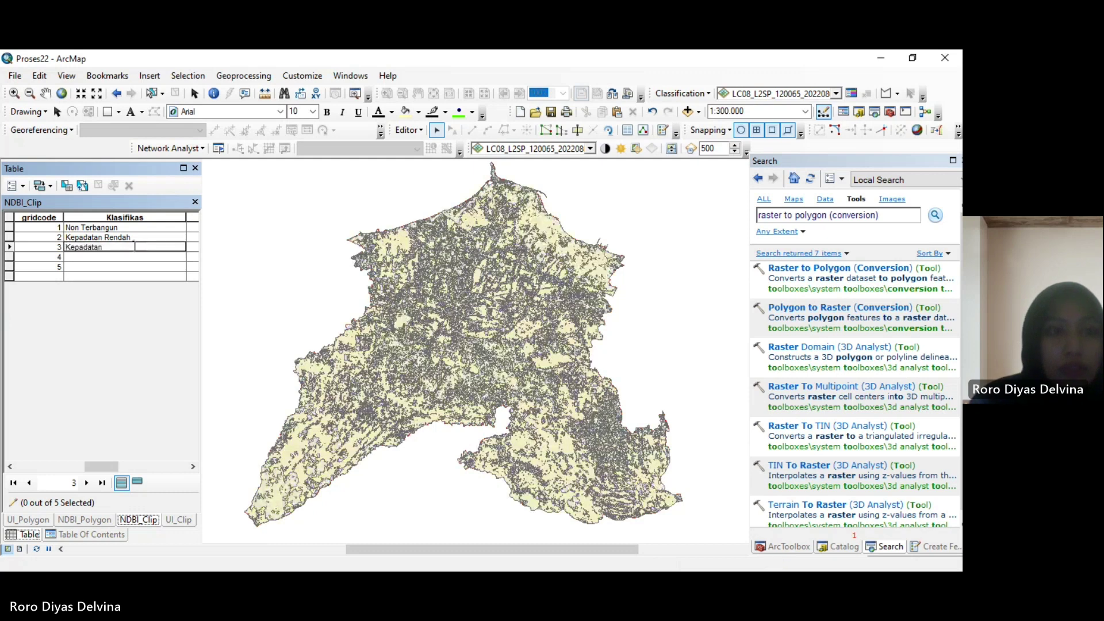
pyautogui.write(' Sedang')
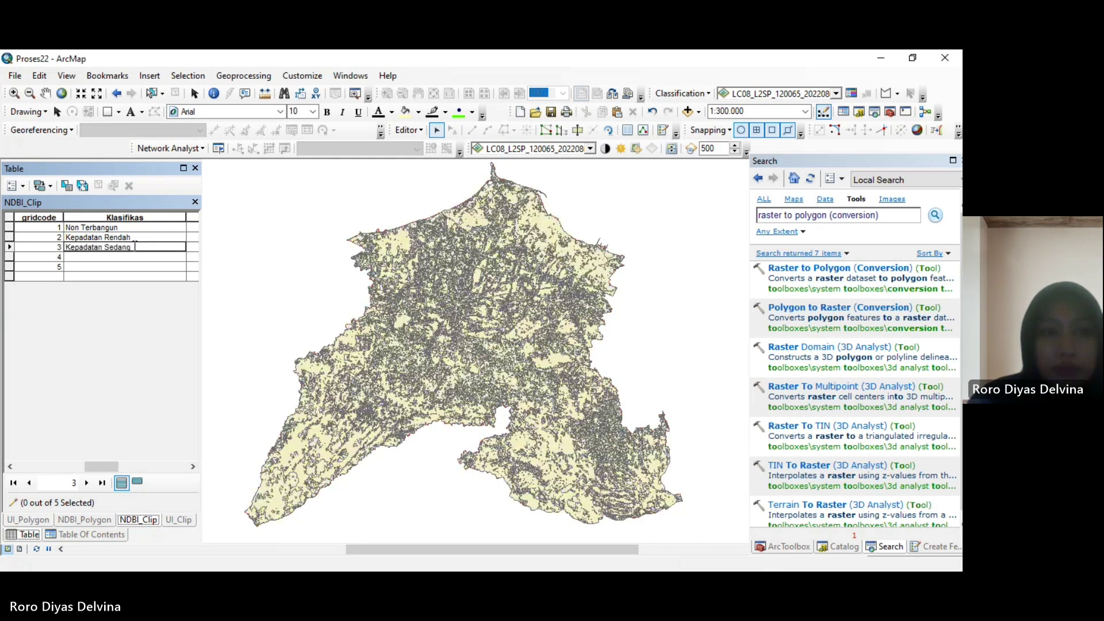
# Set Klasifikas in the NDBI_Clip table to "Kepadatan Tinggi" for gridcode 4 and "Kepadatan Sangat Tinggi" for gridcode 5
pyautogui.click(119, 257)
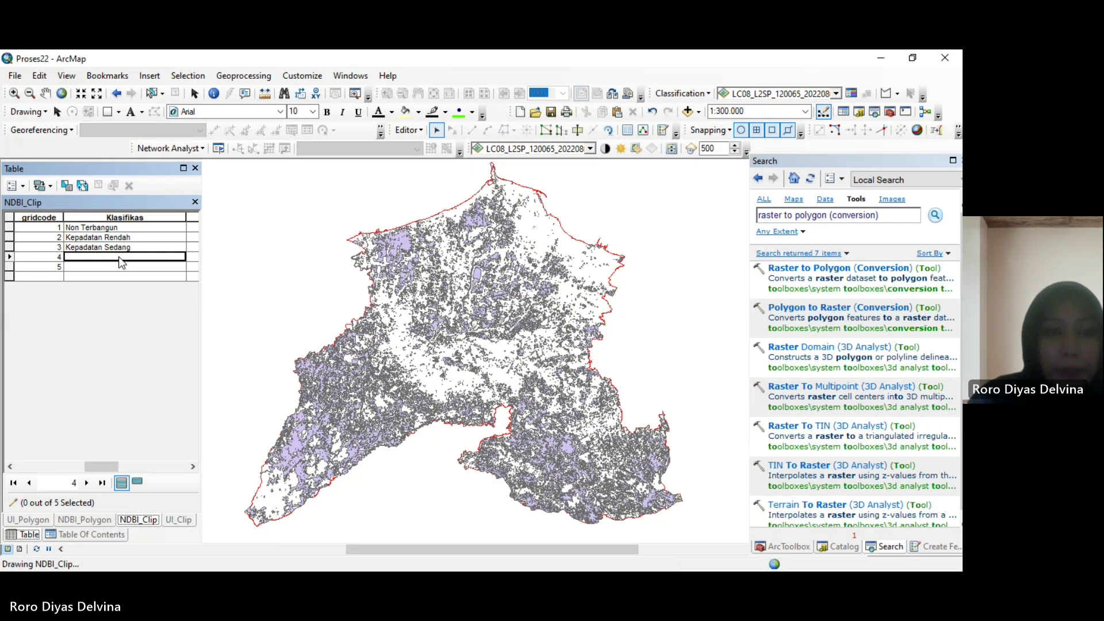
pyautogui.write('Kepasatan')
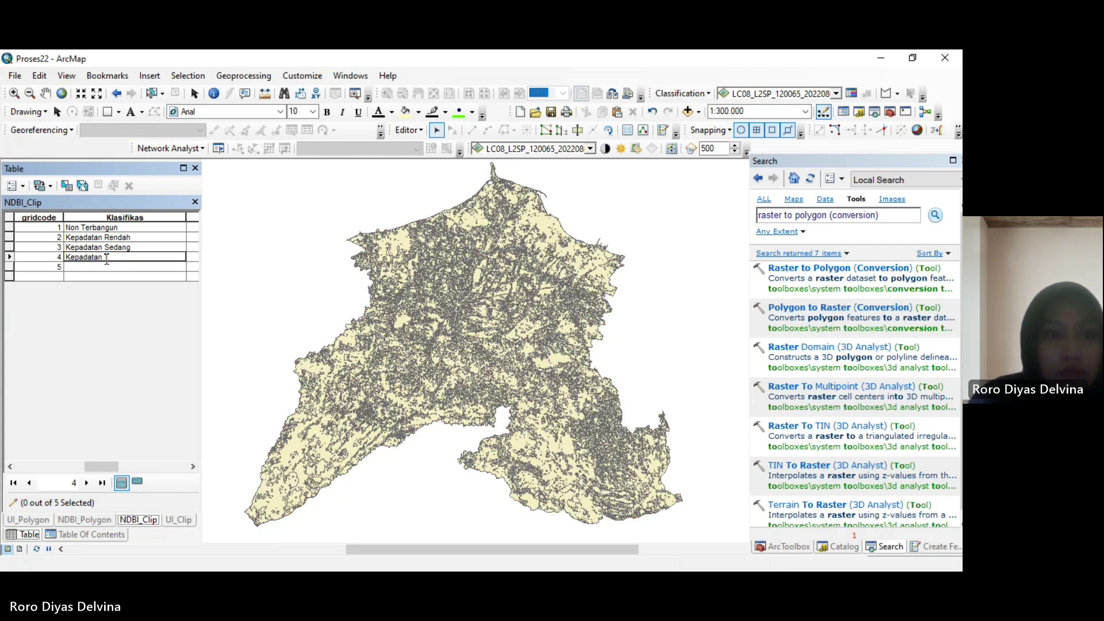
pyautogui.write('ingg')
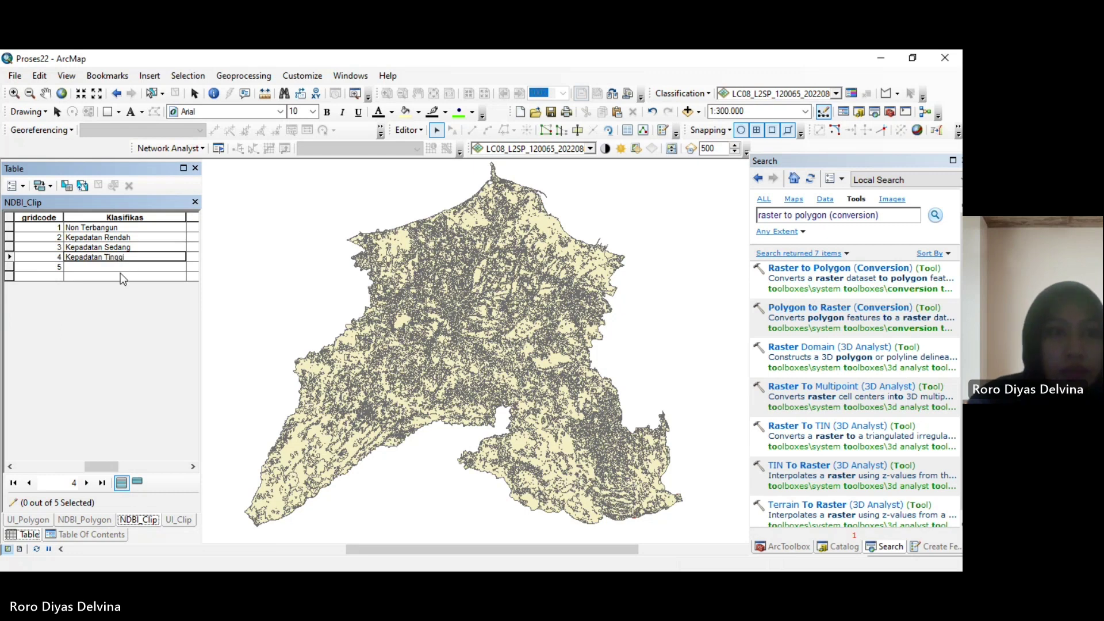
pyautogui.write('i')
pyautogui.press('Return')
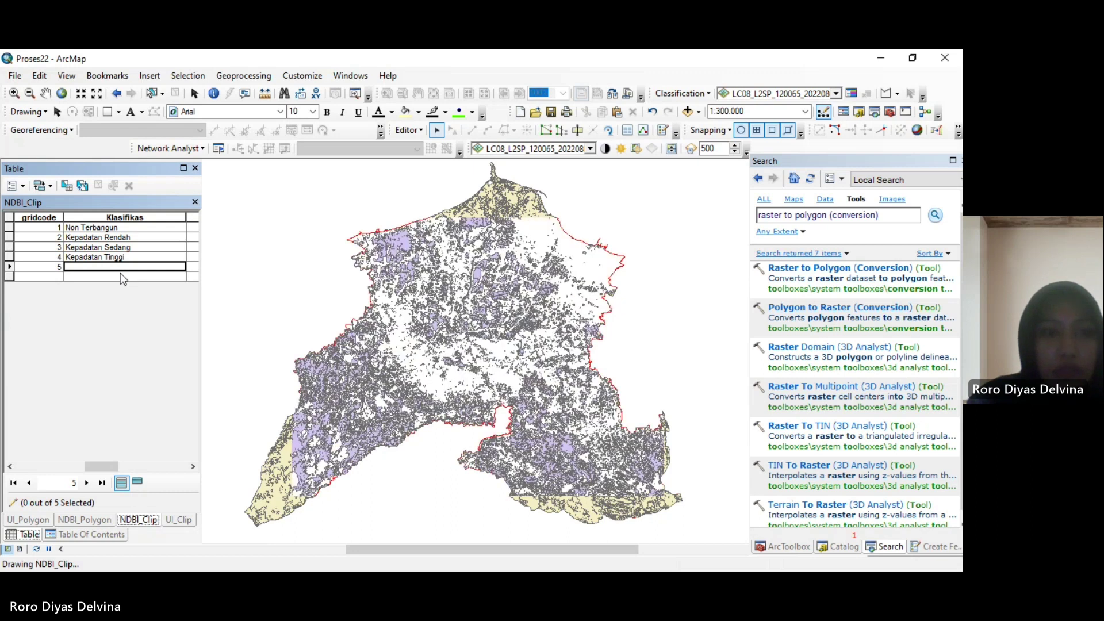
pyautogui.write('Kepadatan')
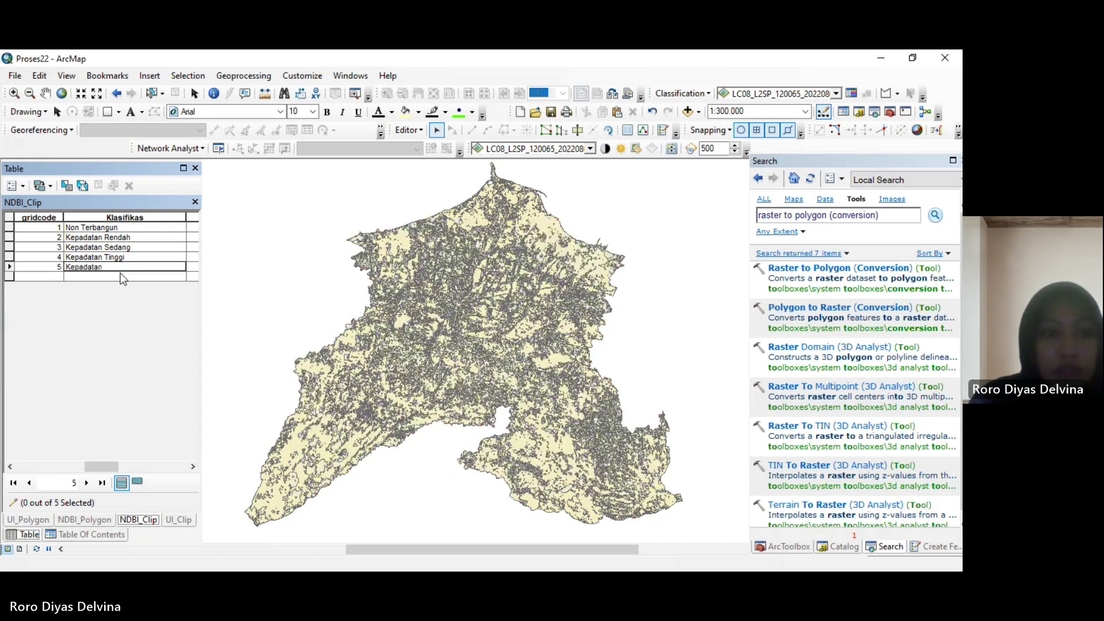
pyautogui.write(' Sangat Tinggi')
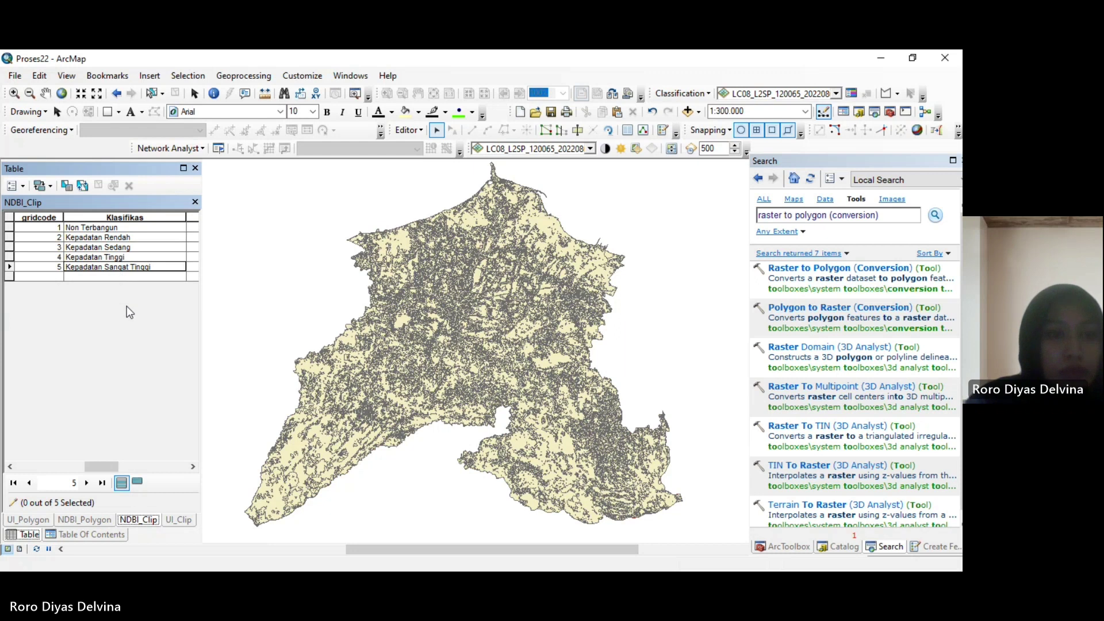
pyautogui.click(122, 466)
pyautogui.scroll(1, 81, 273)
pyautogui.scroll(-1, 81, 273)
pyautogui.rightClick(115, 216)
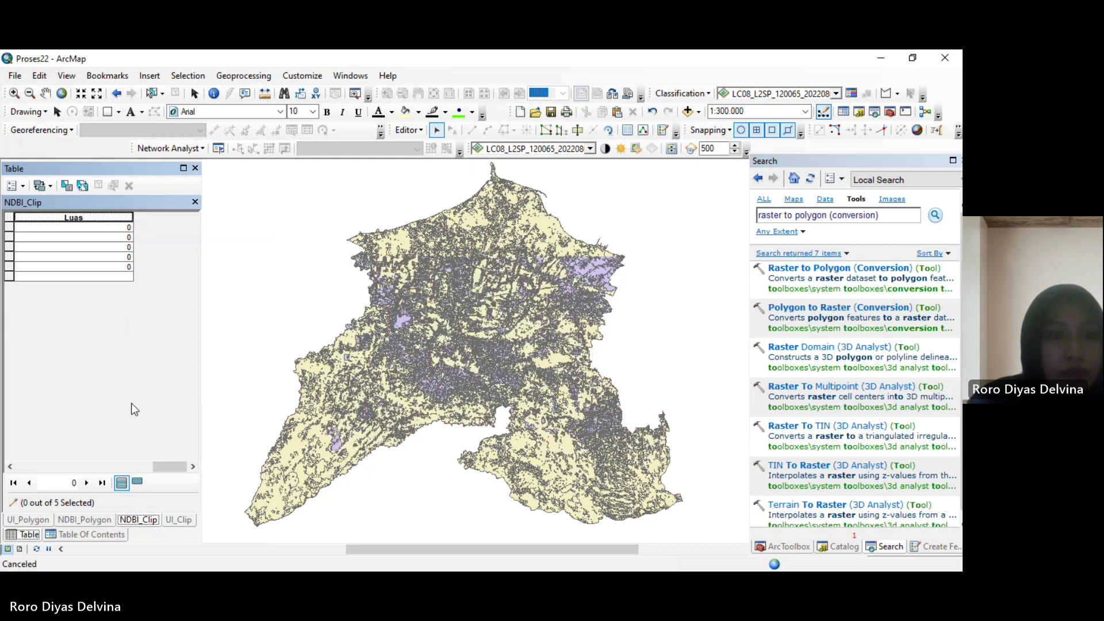
# In the UI_Clip attribute table, narrow the Klasifikas column and set its value to "Non Terbangun" for gridcode 1
pyautogui.click(90, 533)
pyautogui.rightClick(58, 216)
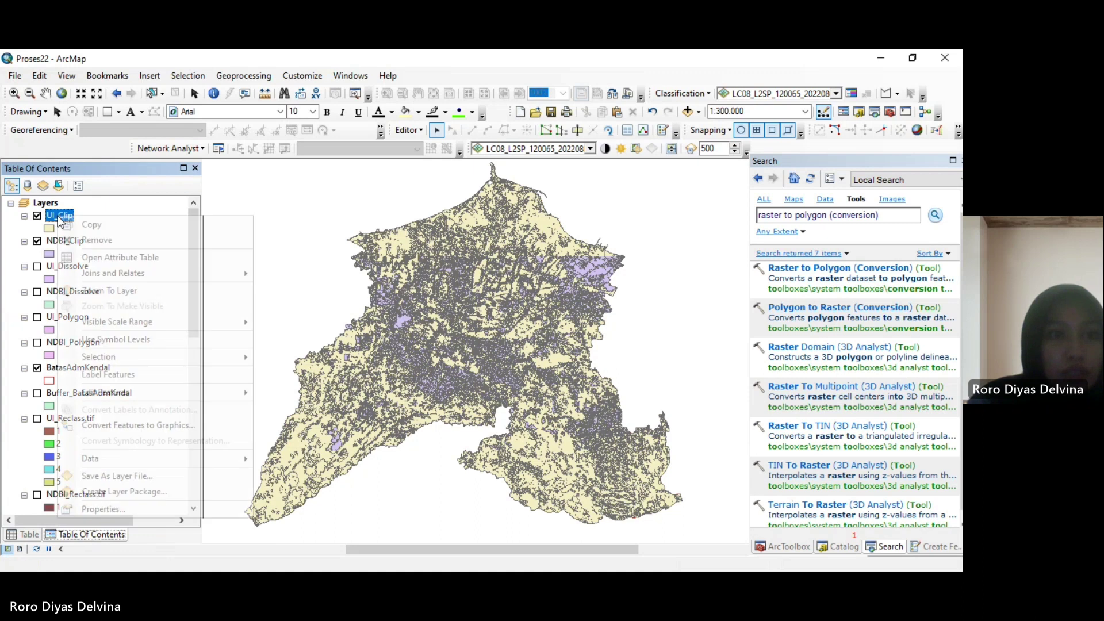
pyautogui.click(86, 259)
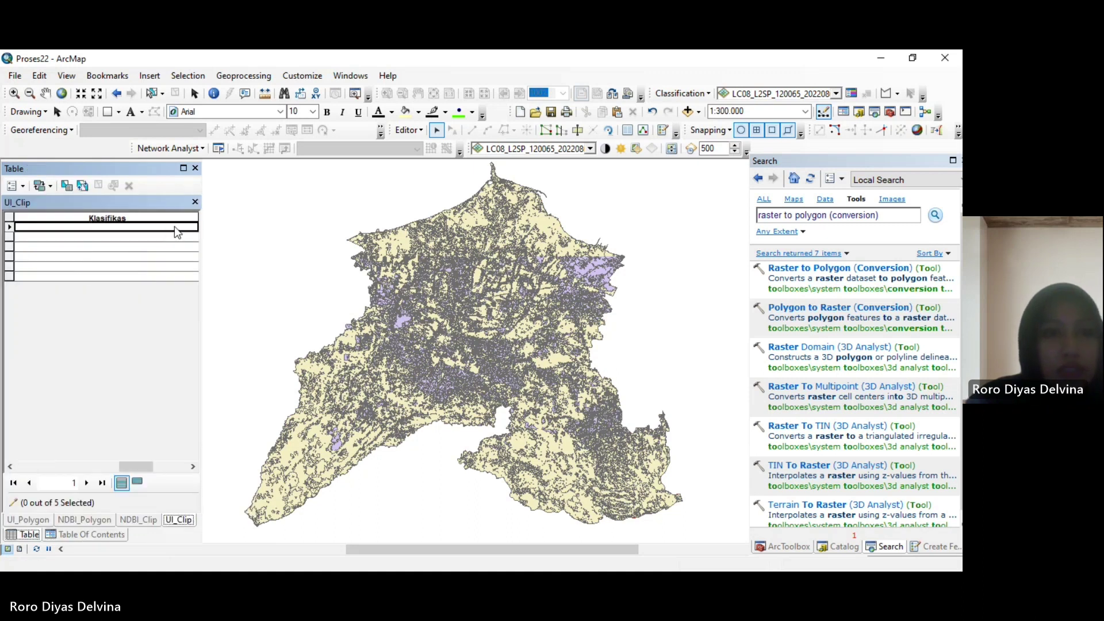
pyautogui.moveTo(197, 217); pyautogui.dragTo(134, 218)
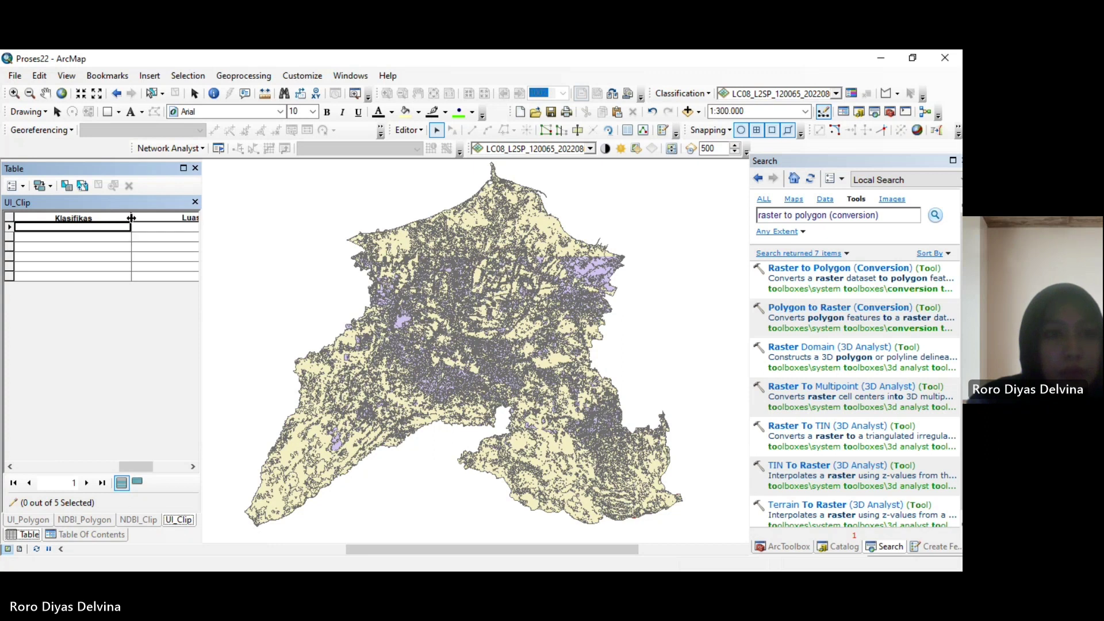
pyautogui.click(105, 467)
pyautogui.click(152, 228)
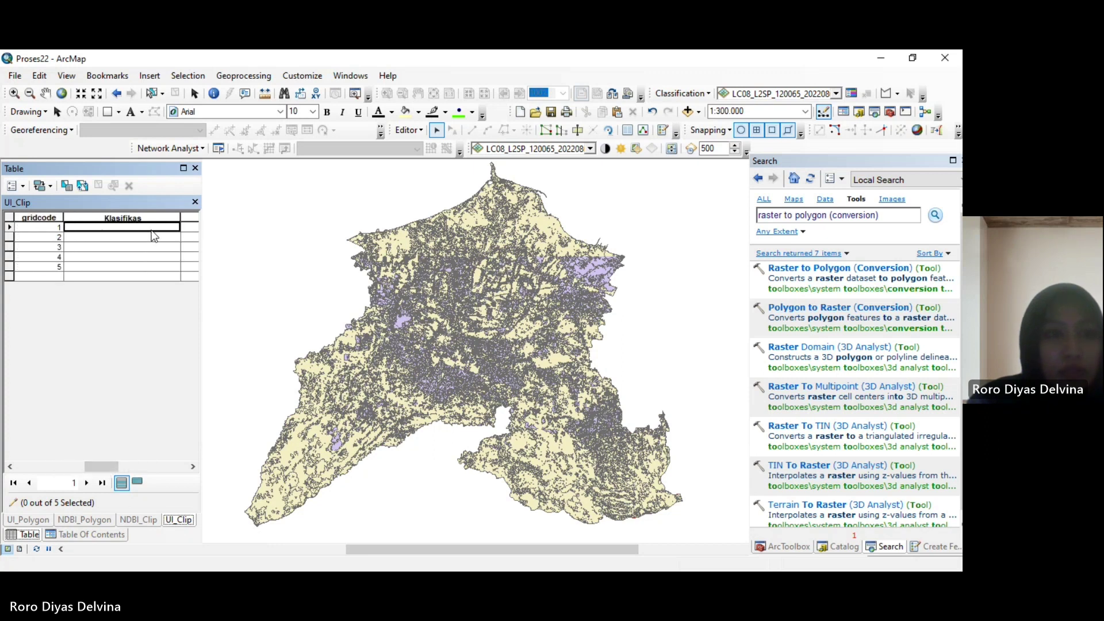
pyautogui.write('N')
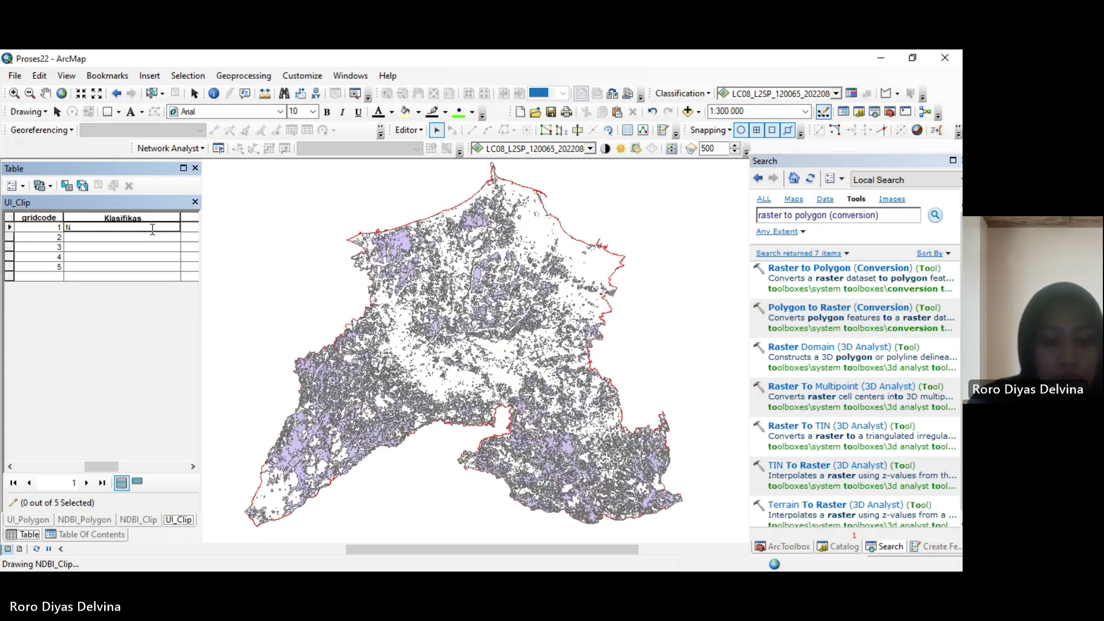
pyautogui.write('on')
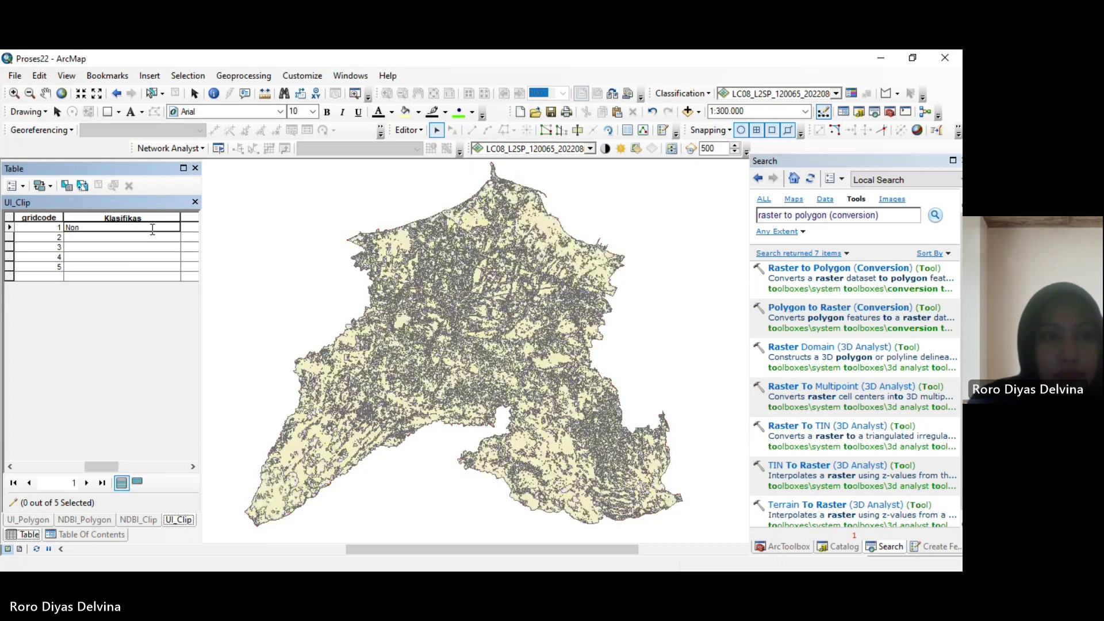
pyautogui.write(' Terbangu')
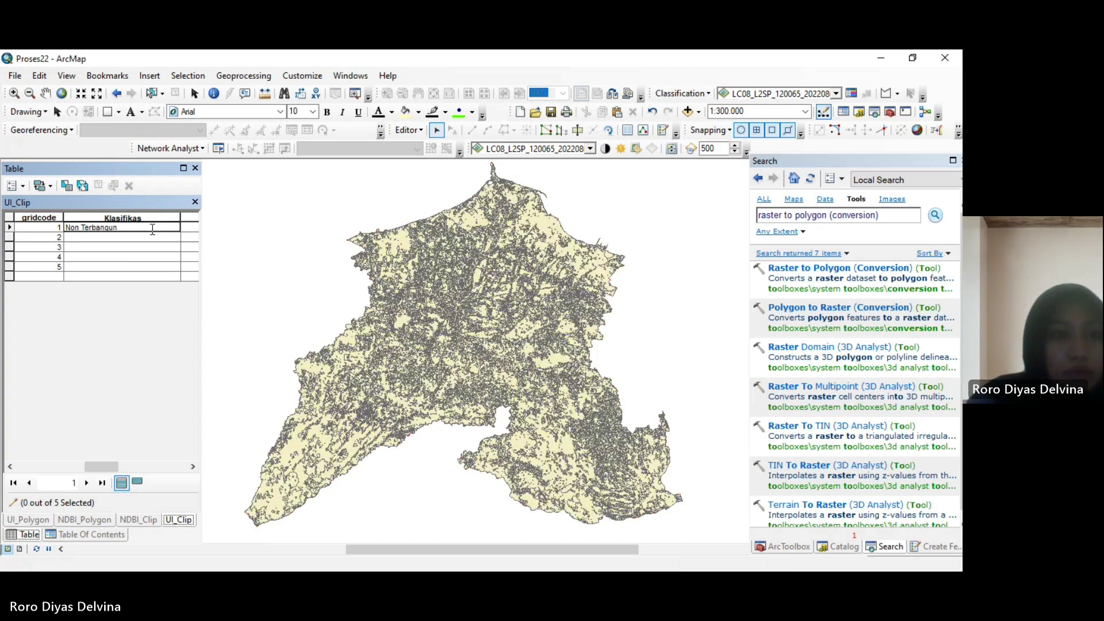
pyautogui.write('n')
# Set Klasifikas in the UI_Clip table to "Kepadatan Rendah" for gridcode 2 and "Kepadatan Sedang" for gridcode 3
pyautogui.click(155, 237)
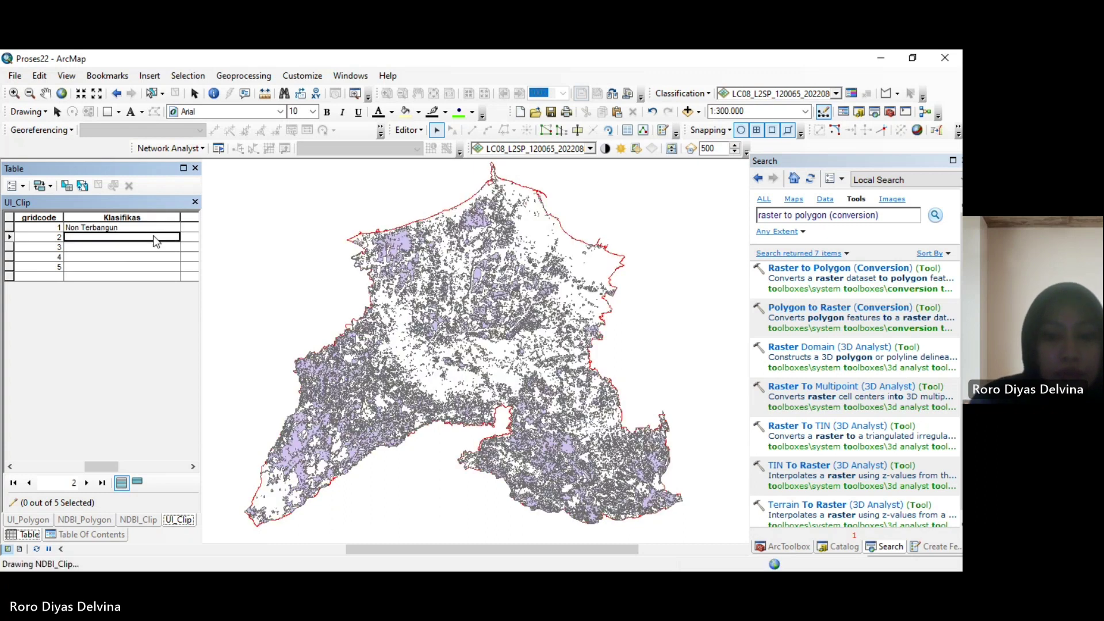
pyautogui.write('Kepadatan')
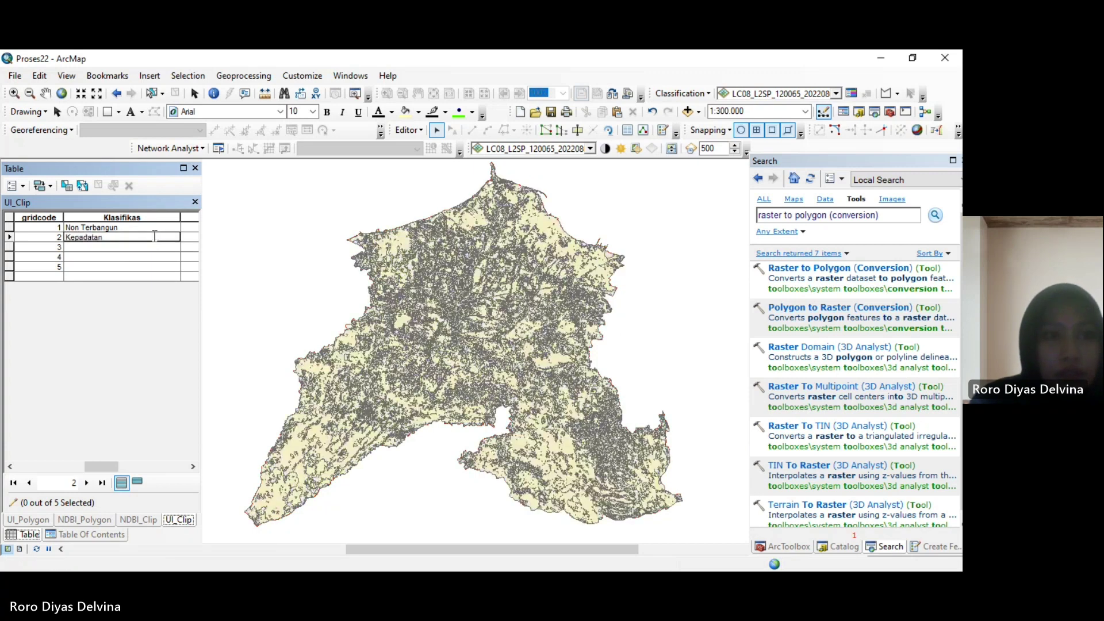
pyautogui.write(' Rendah')
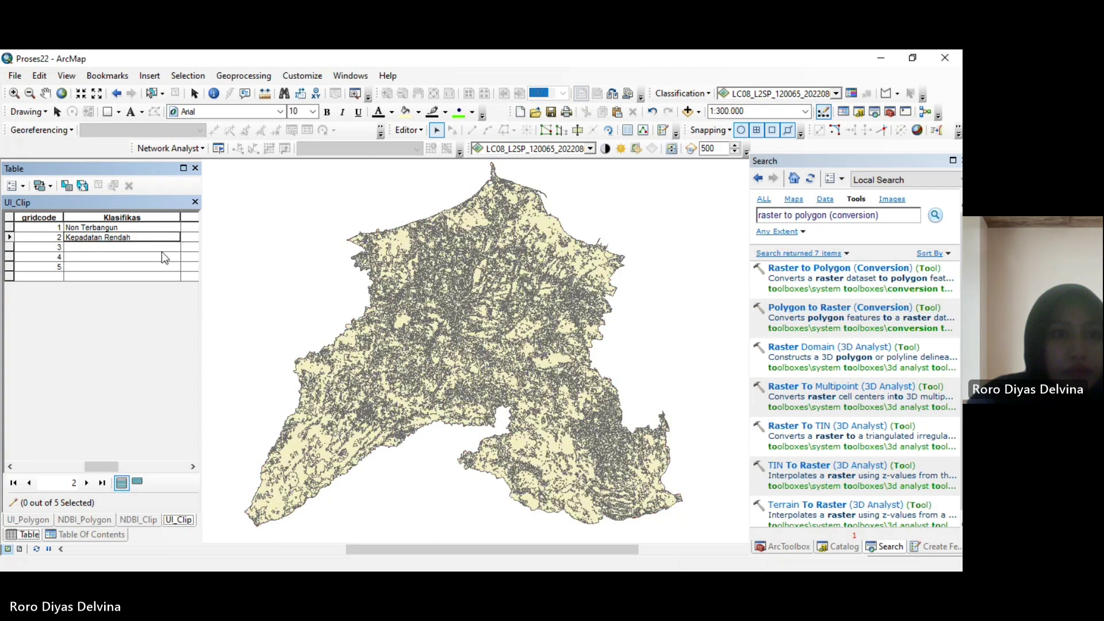
pyautogui.click(161, 250)
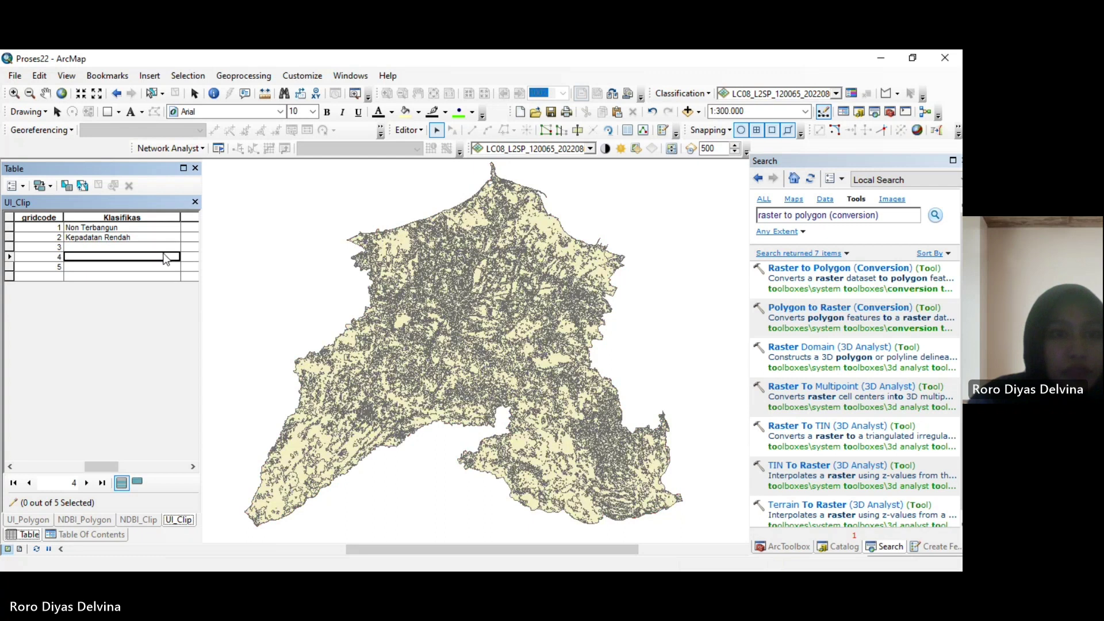
pyautogui.write('K')
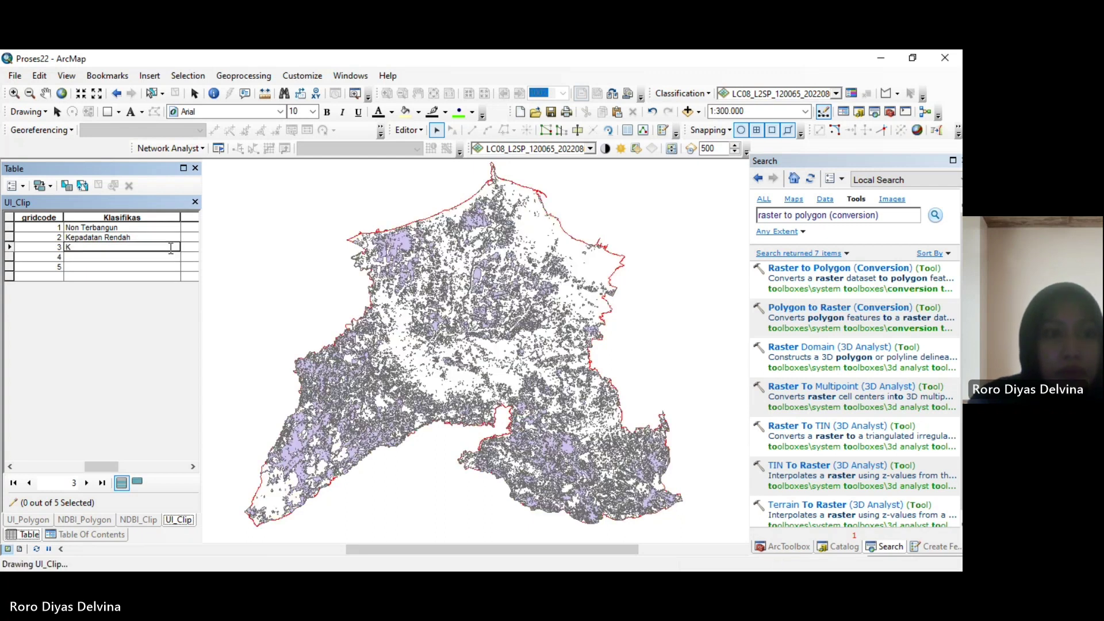
pyautogui.write('epadatan Sedang')
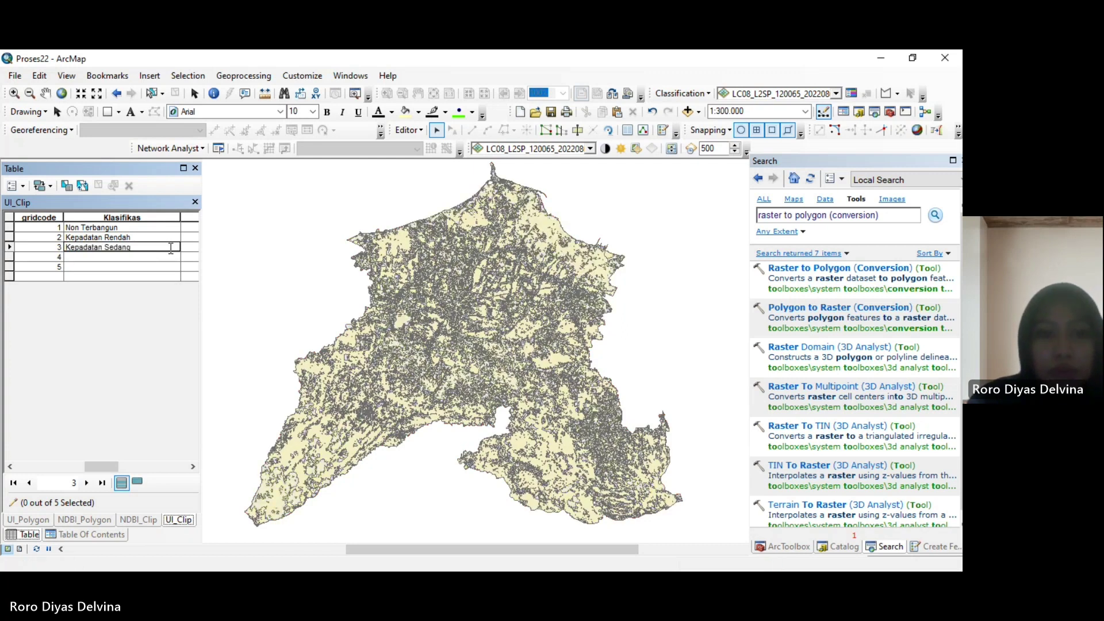
# Set Klasifikas in the UI_Clip table to "Kepadatan Tinggi" for gridcode 4 and "Kepadatan Sangat Tinggi" for gridcode 5
pyautogui.click(172, 256)
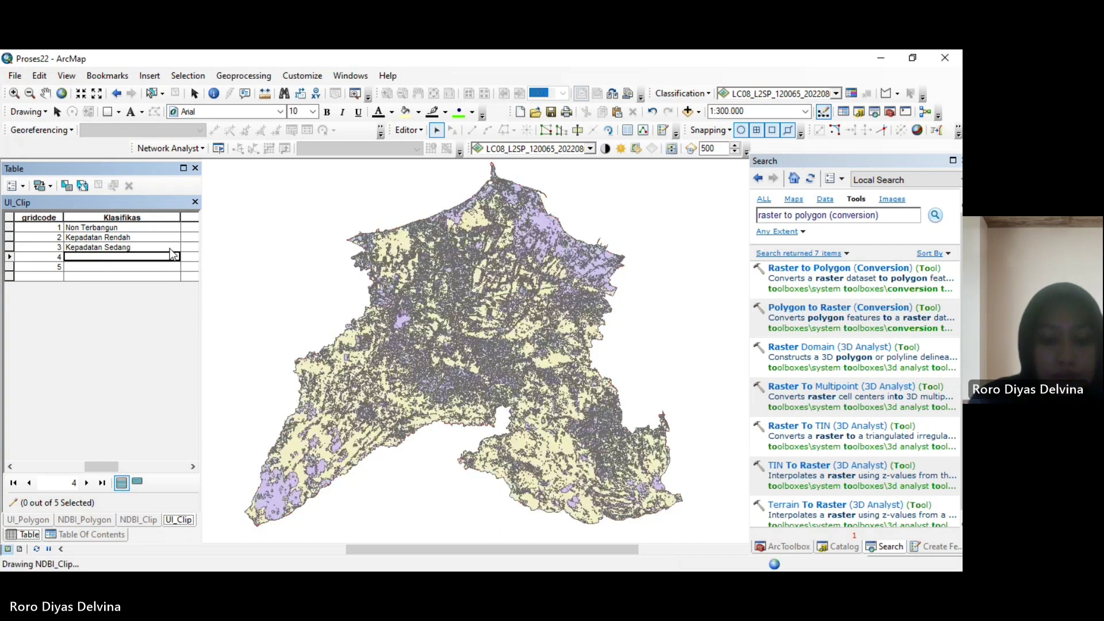
pyautogui.write('Kepadatan Tingg')
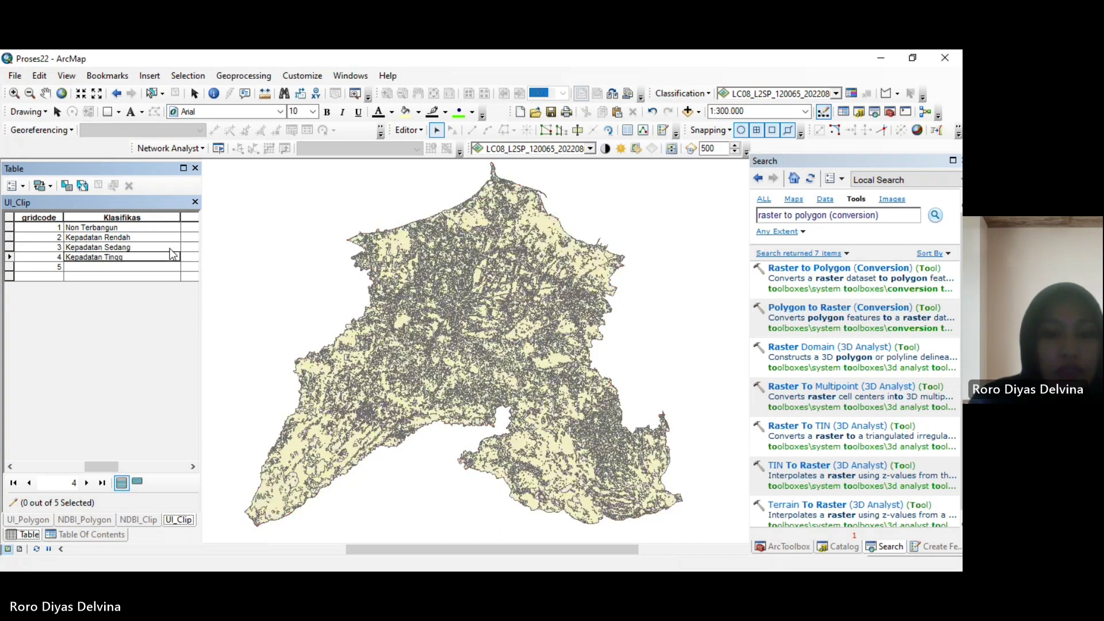
pyautogui.write('i')
pyautogui.press('Return')
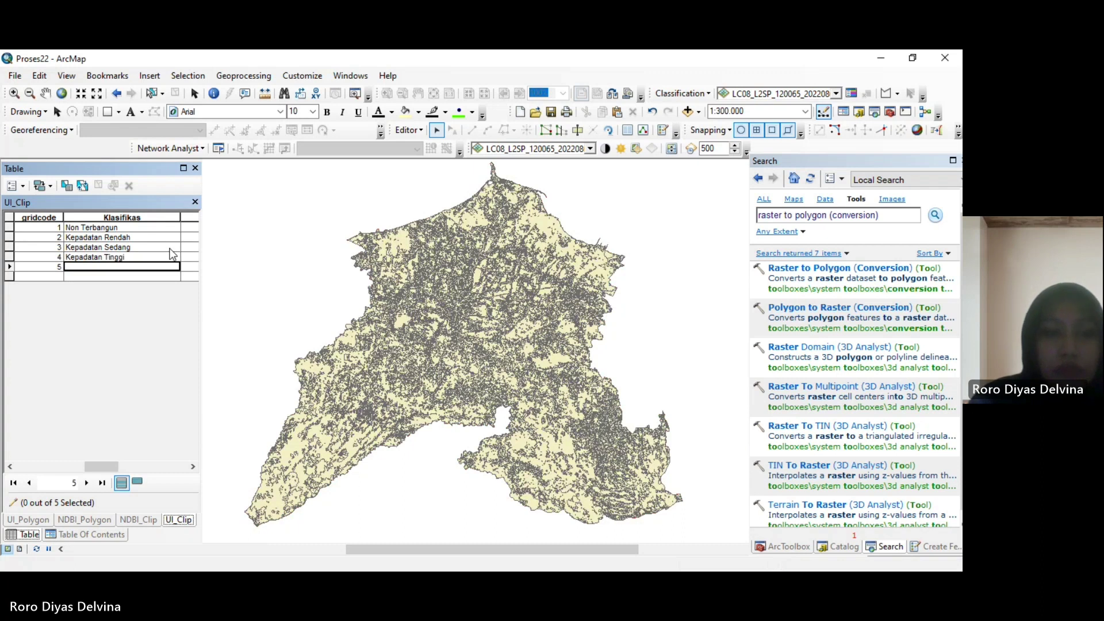
pyautogui.write('Kepadatan Sangat Tinggi')
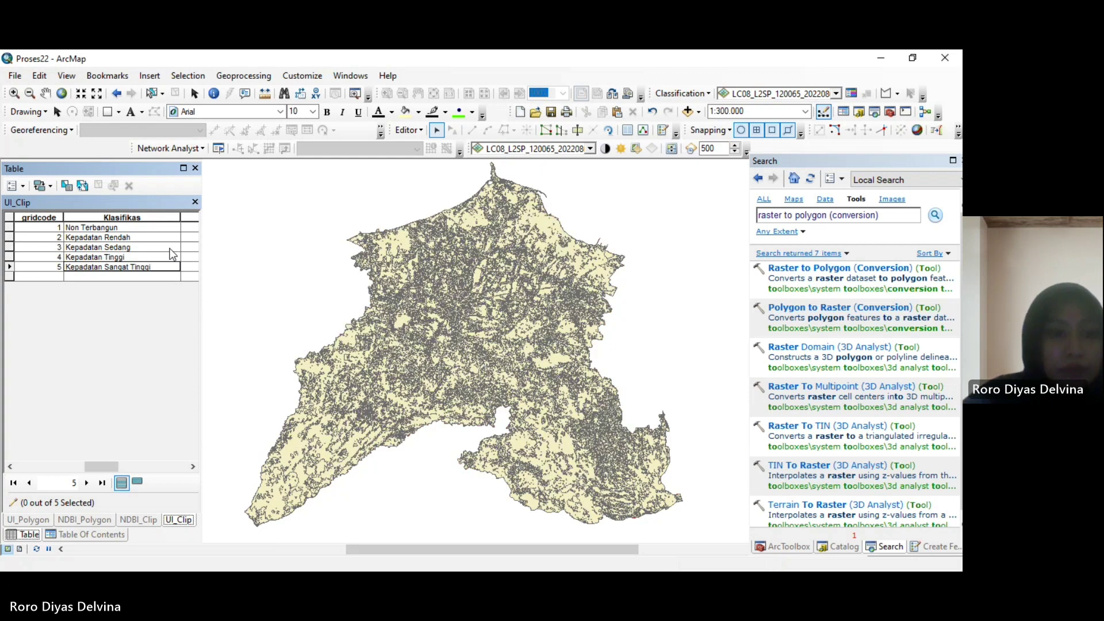
# Save the attribute edits and stop the editing session
pyautogui.click(409, 130)
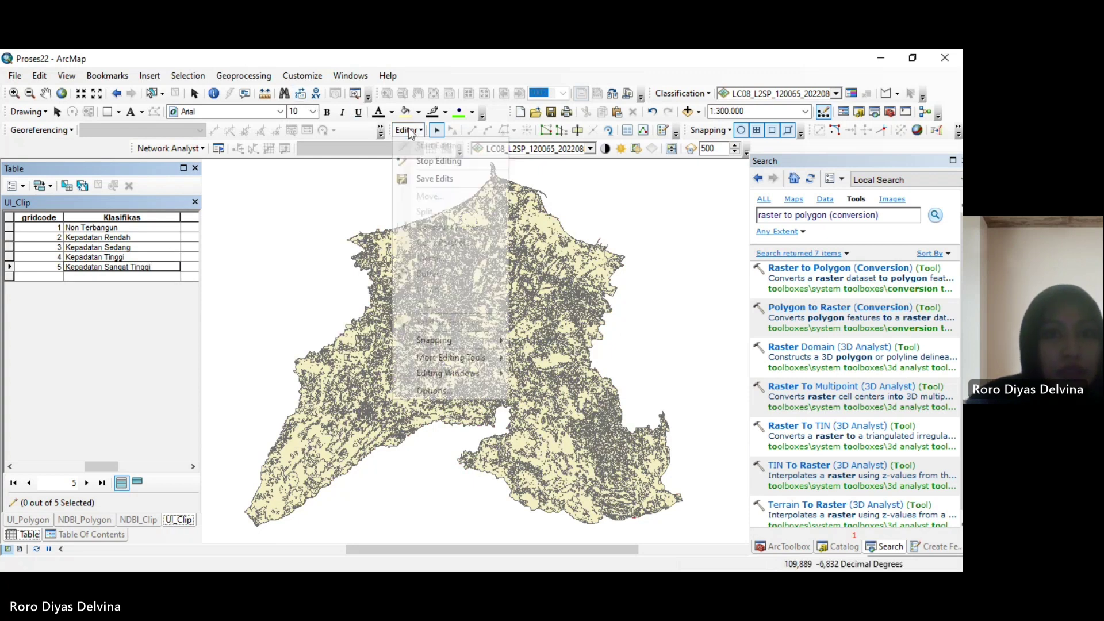
pyautogui.click(430, 179)
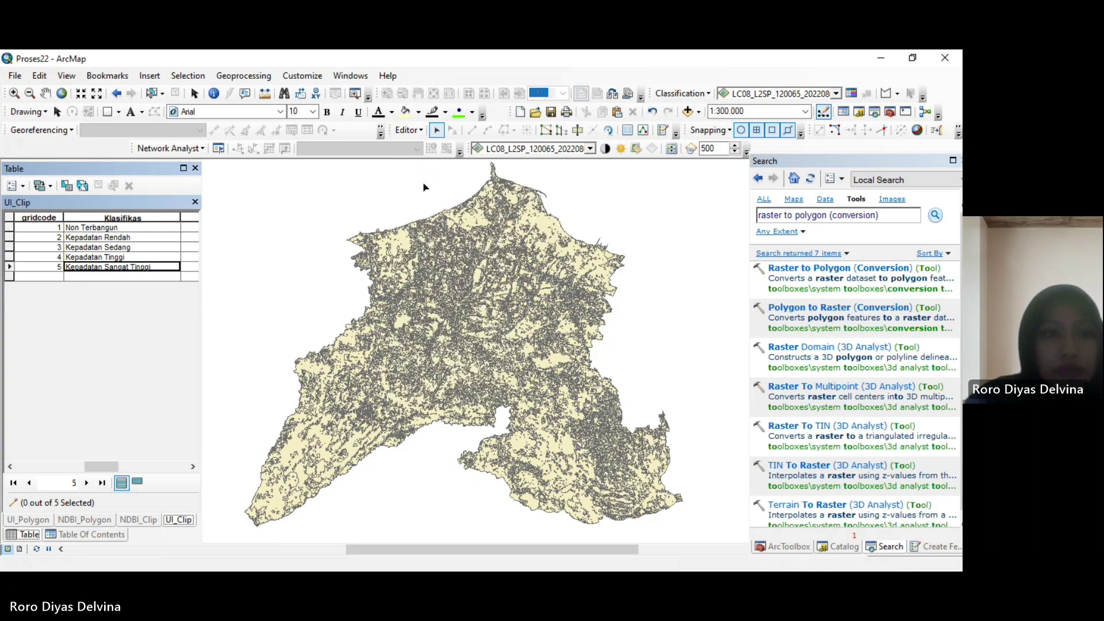
pyautogui.click(408, 130)
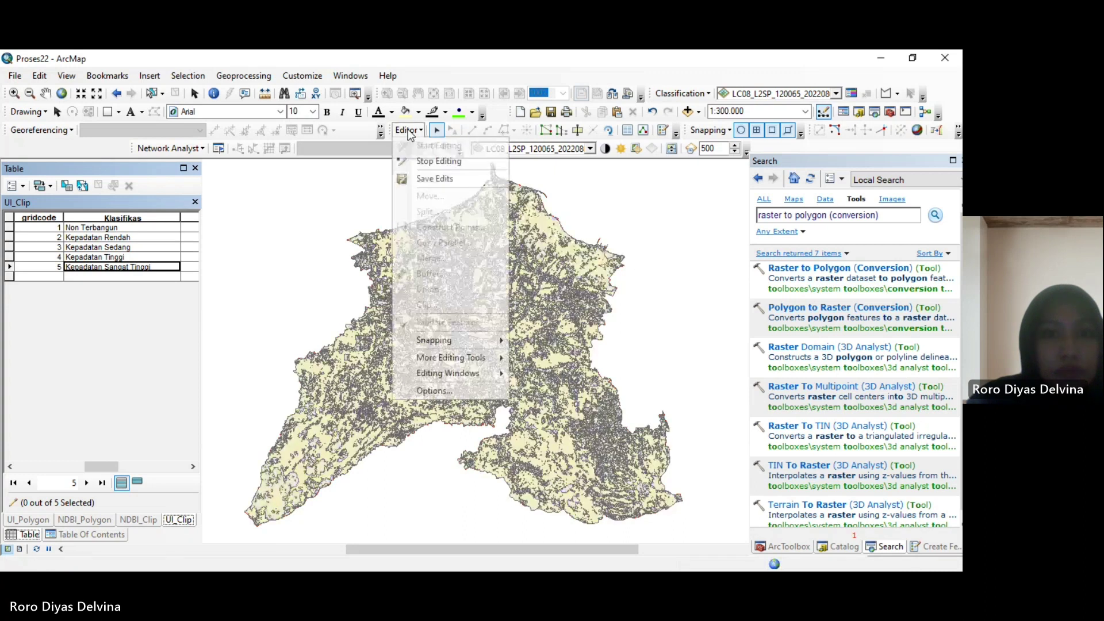
pyautogui.click(424, 161)
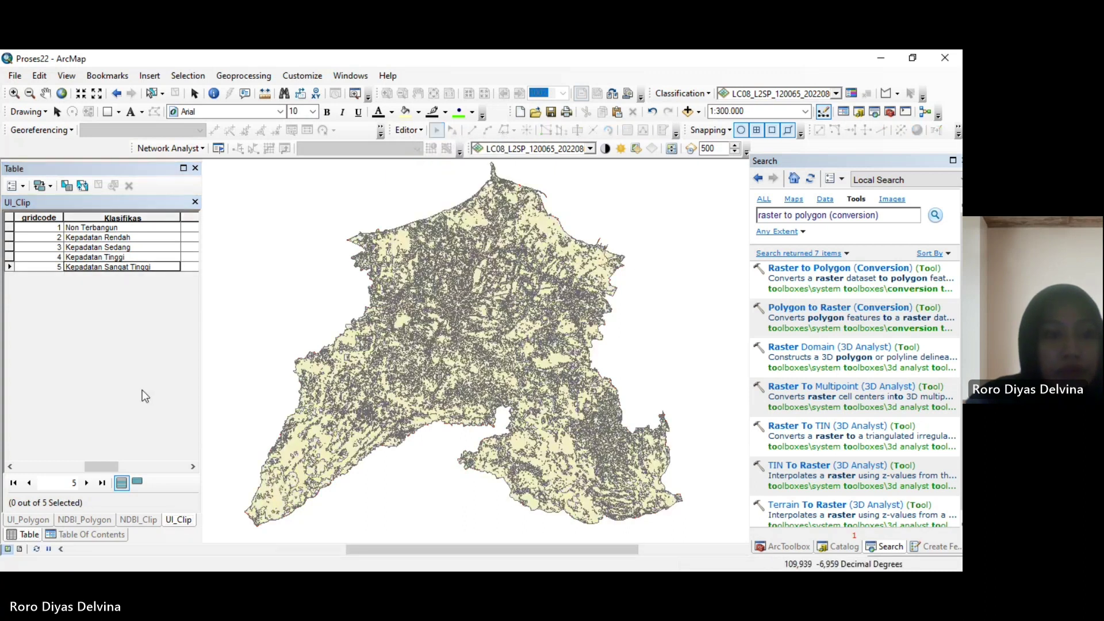
# Calculate the Luas field of the NDBI_Clip table as area in hectares, using the data source's coordinate system
pyautogui.click(86, 534)
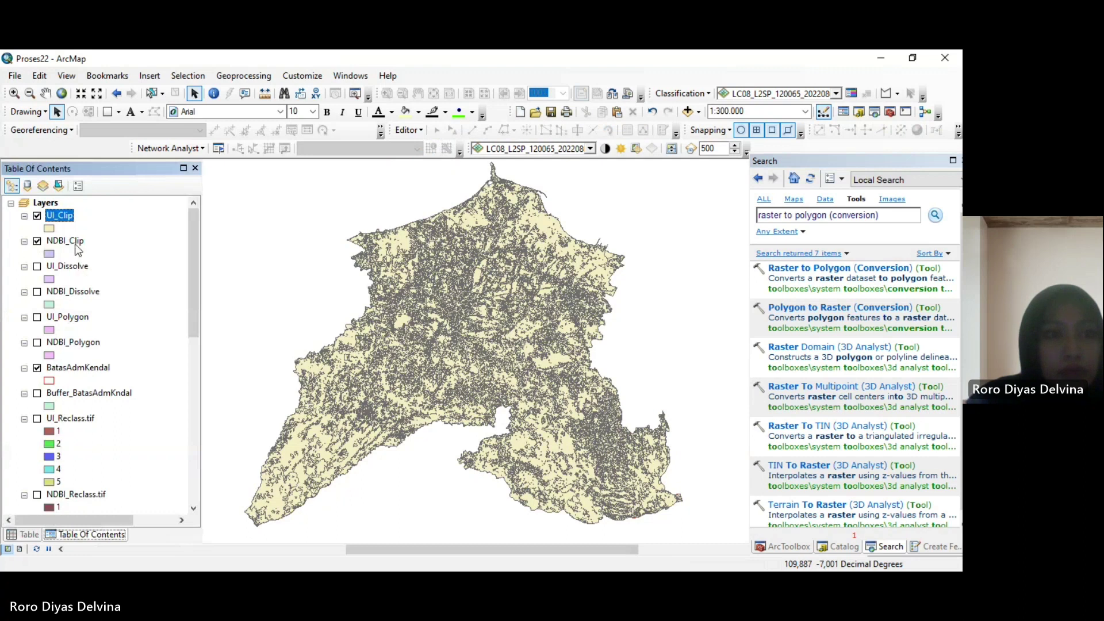
pyautogui.rightClick(78, 249)
pyautogui.click(107, 285)
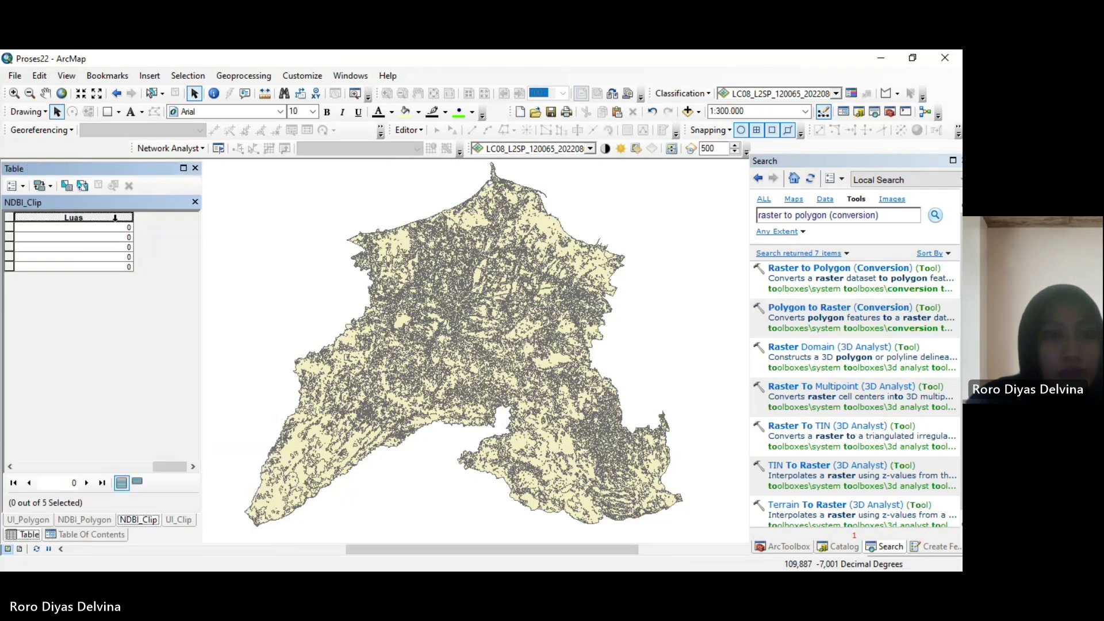
pyautogui.rightClick(118, 215)
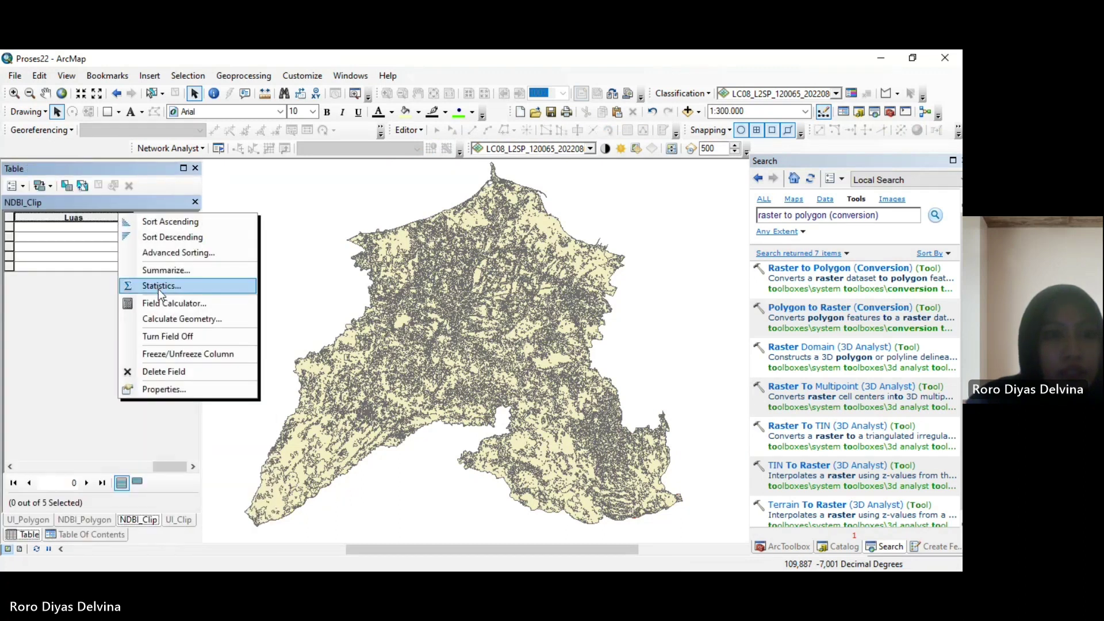
pyautogui.click(167, 318)
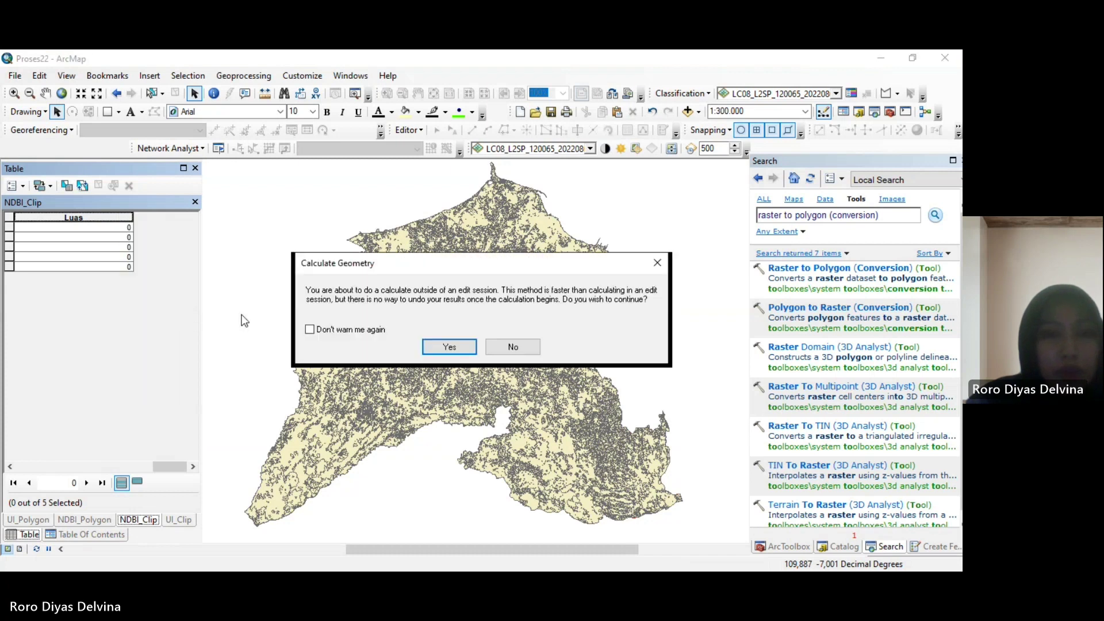
pyautogui.click(450, 346)
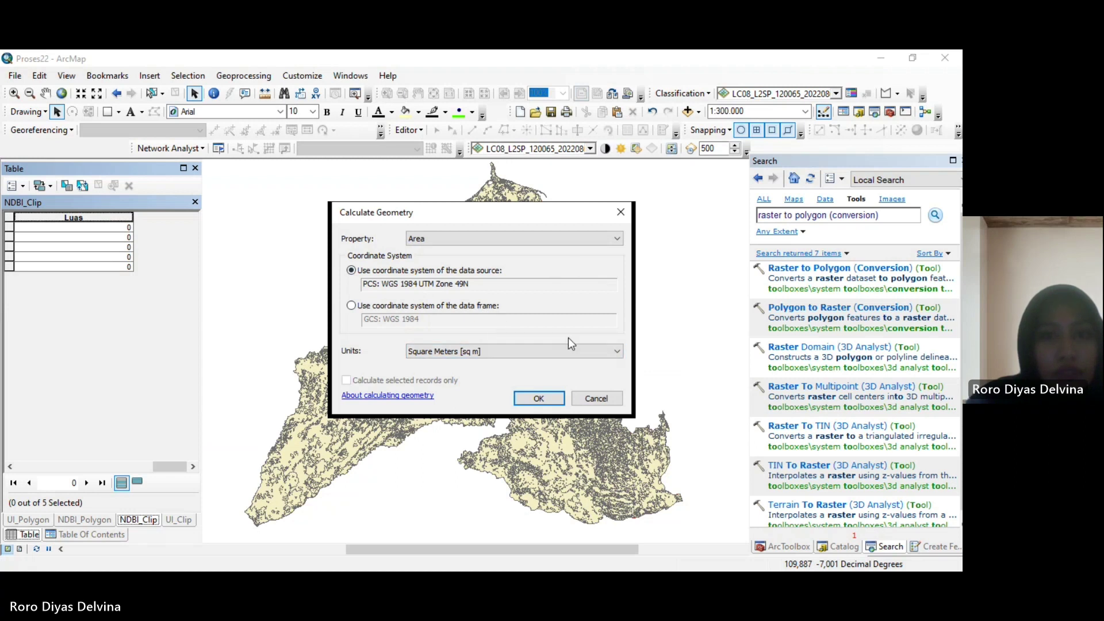
pyautogui.click(573, 350)
pyautogui.click(506, 383)
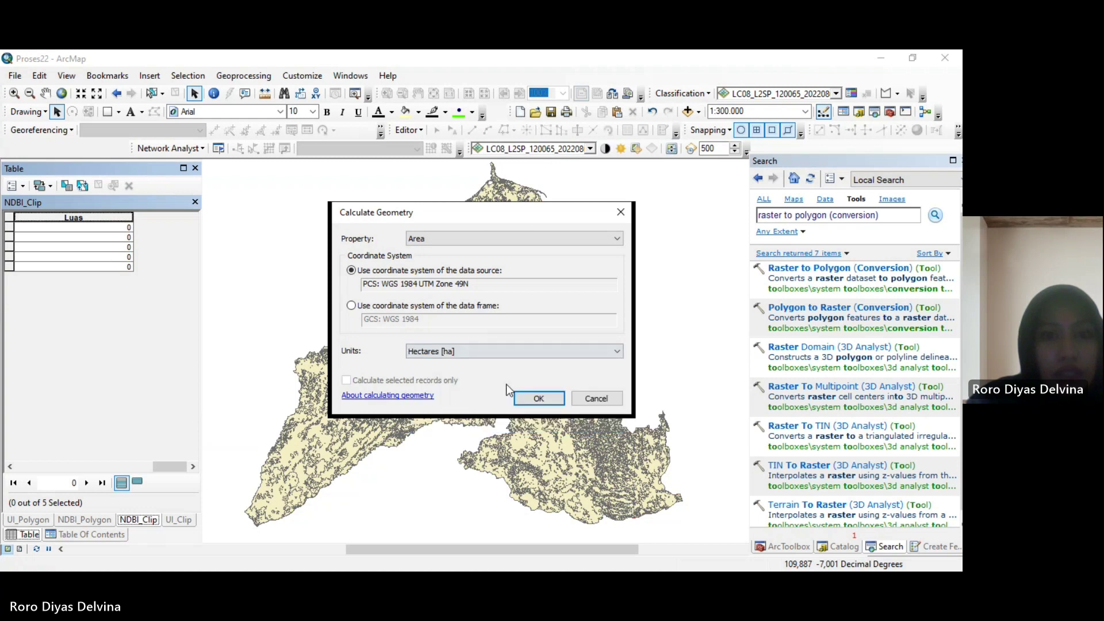
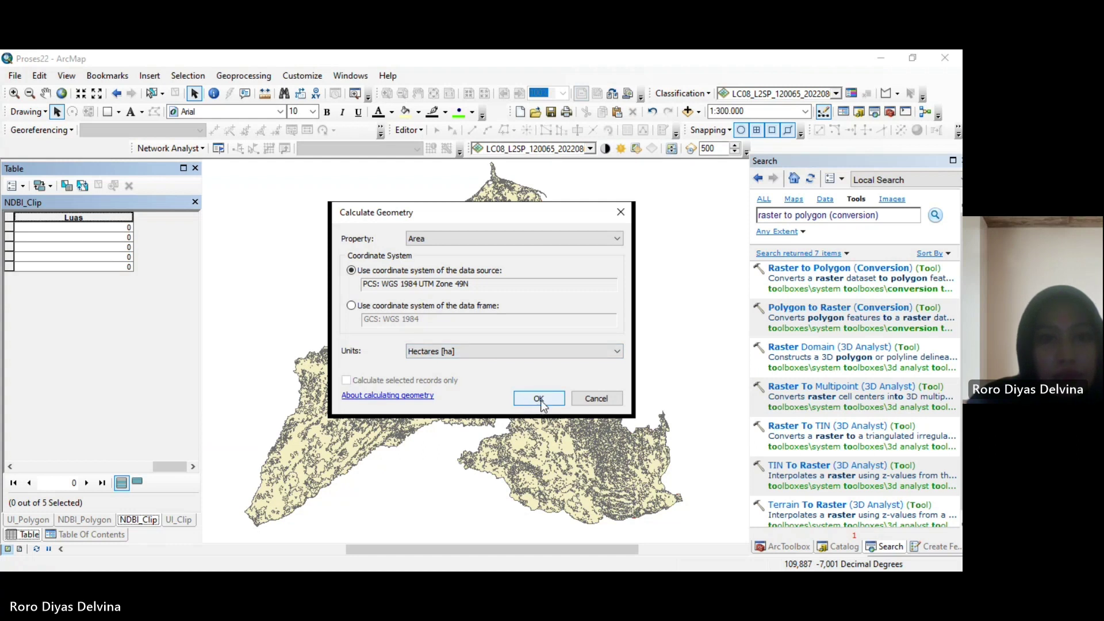
pyautogui.click(351, 305)
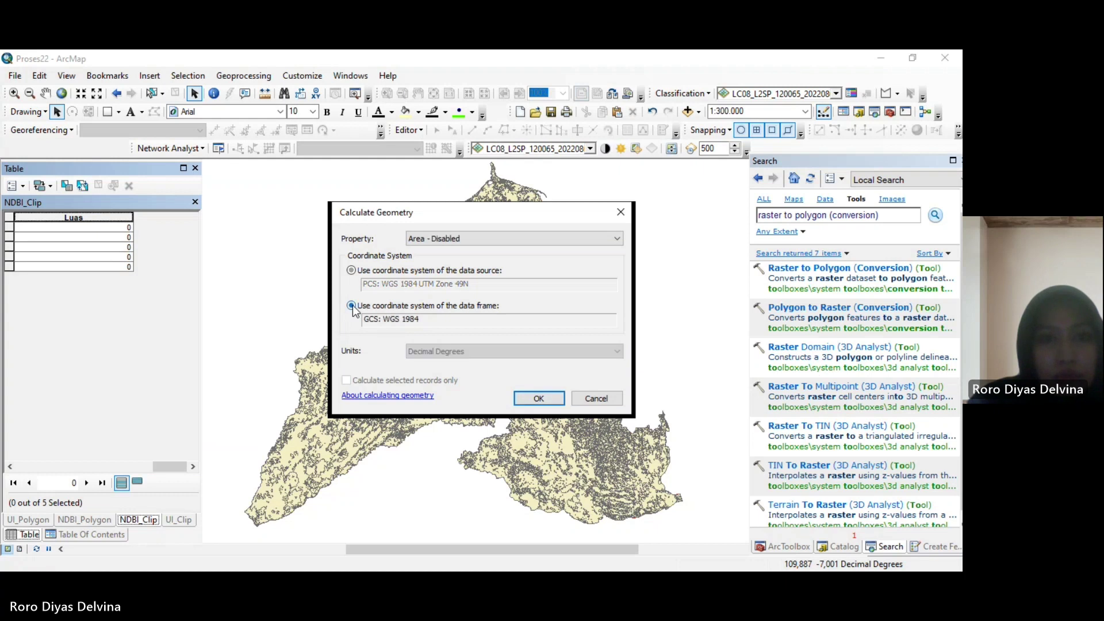
pyautogui.click(352, 270)
pyautogui.click(462, 351)
pyautogui.click(471, 378)
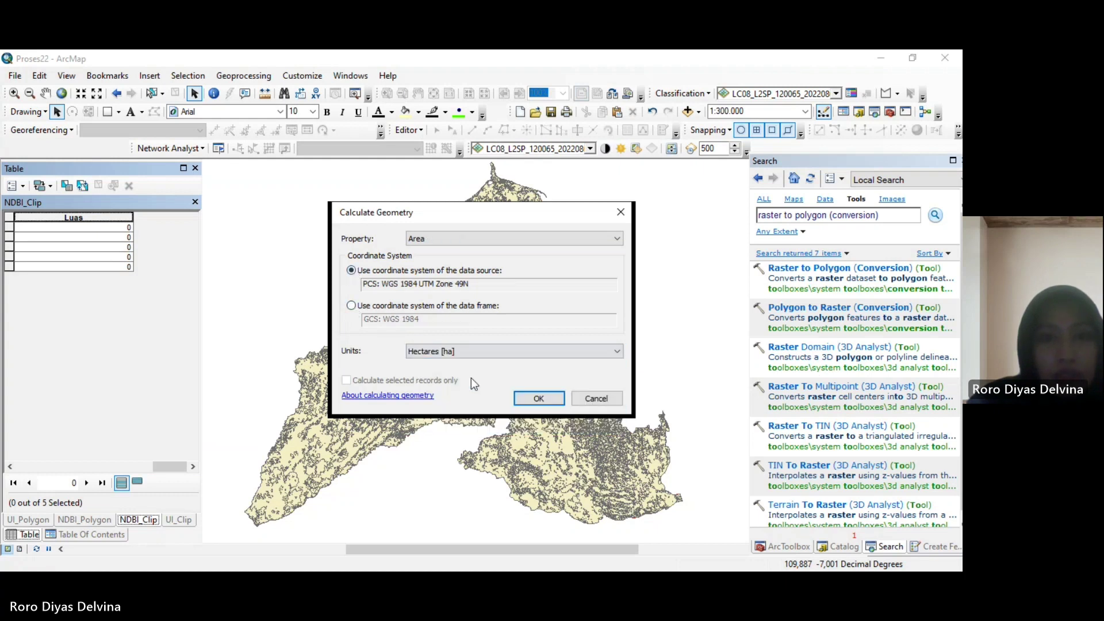
pyautogui.click(536, 396)
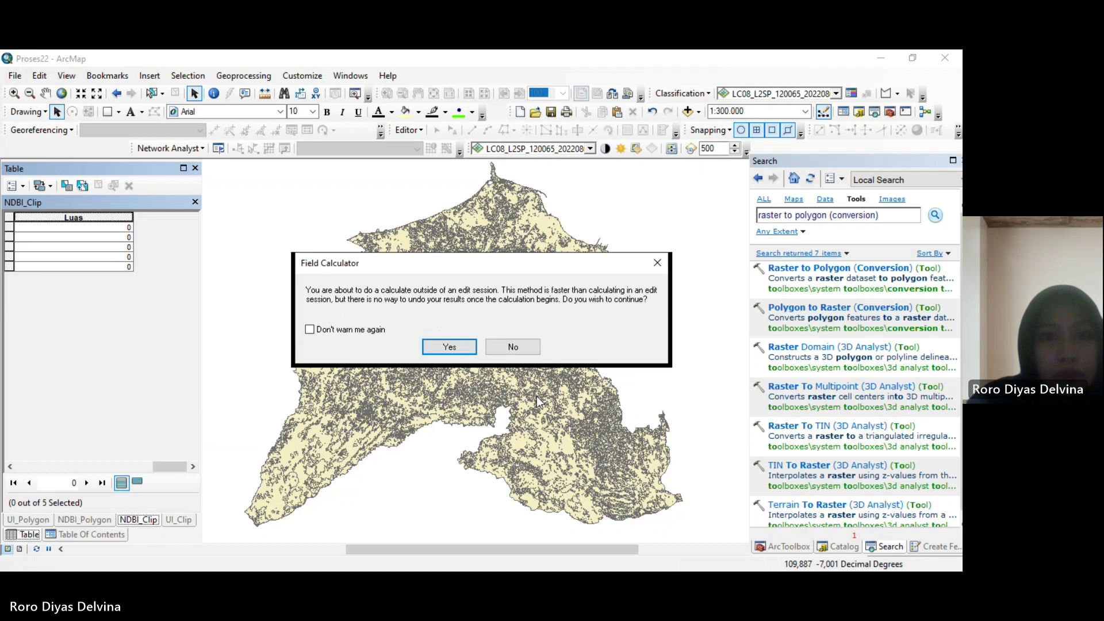
pyautogui.click(459, 349)
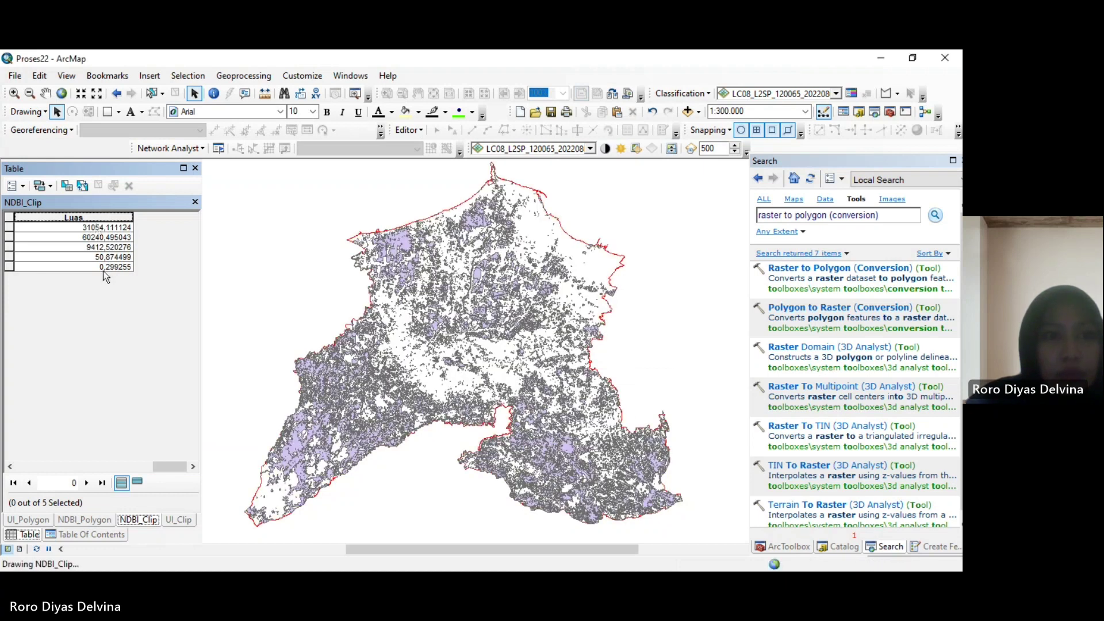
# Calculate the Luas field of the UI_Clip table as area in hectares, using the data source's coordinate system
pyautogui.click(107, 535)
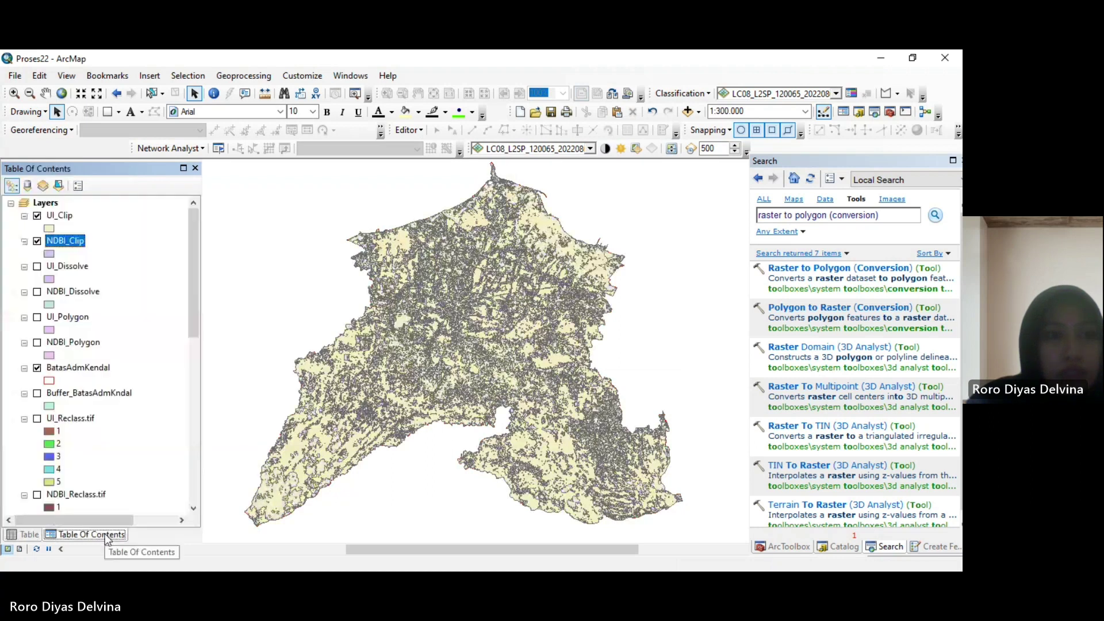
pyautogui.rightClick(59, 214)
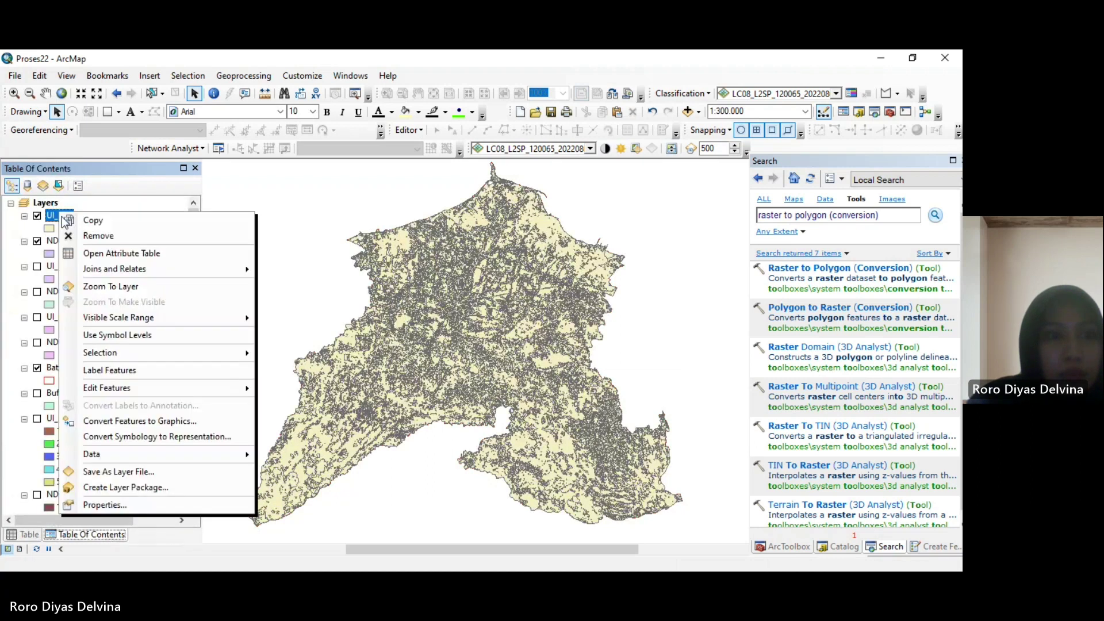
pyautogui.click(106, 256)
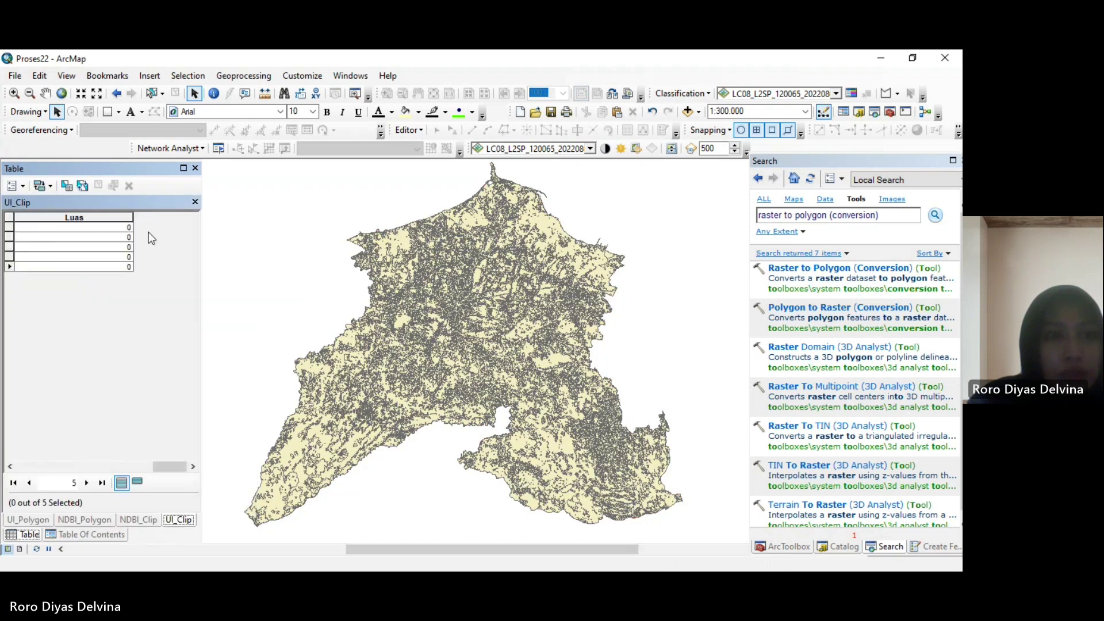
pyautogui.rightClick(120, 218)
pyautogui.click(173, 318)
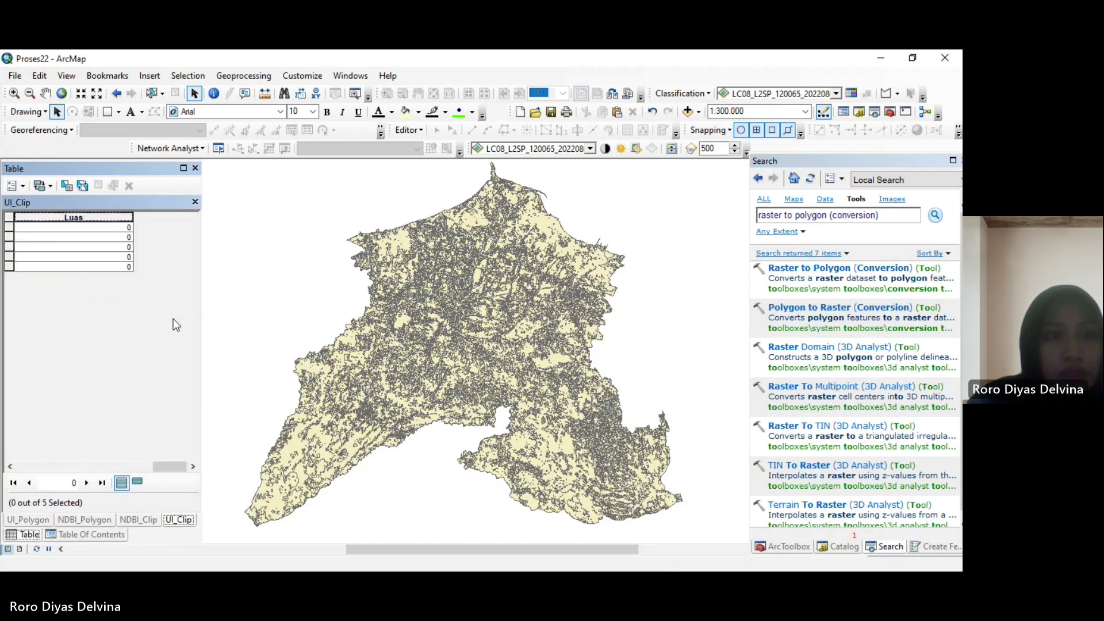
pyautogui.click(443, 347)
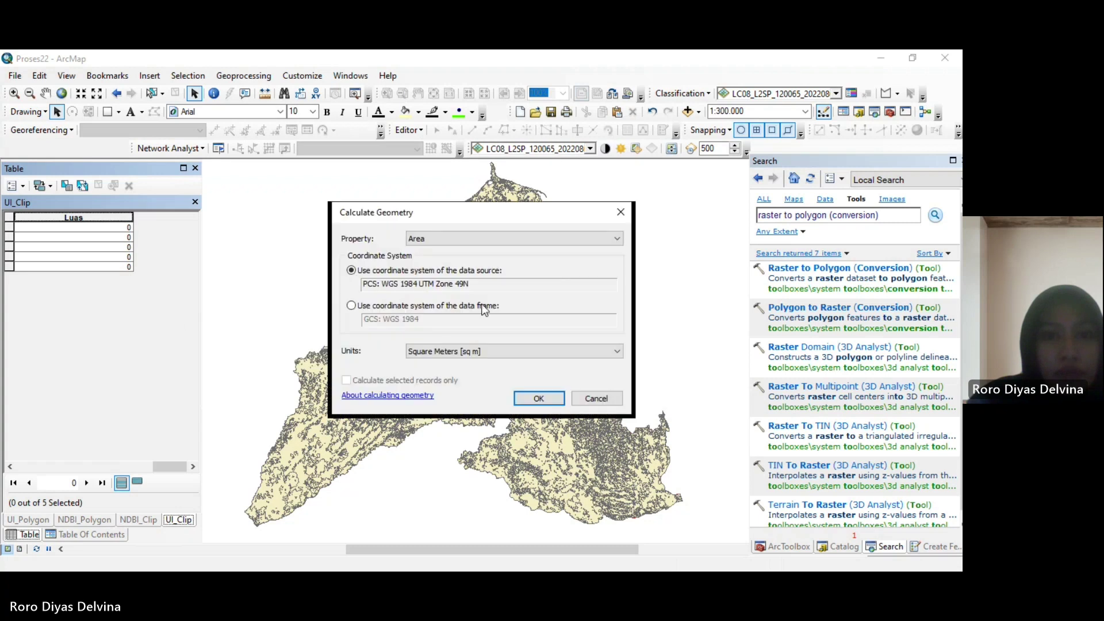
pyautogui.click(539, 344)
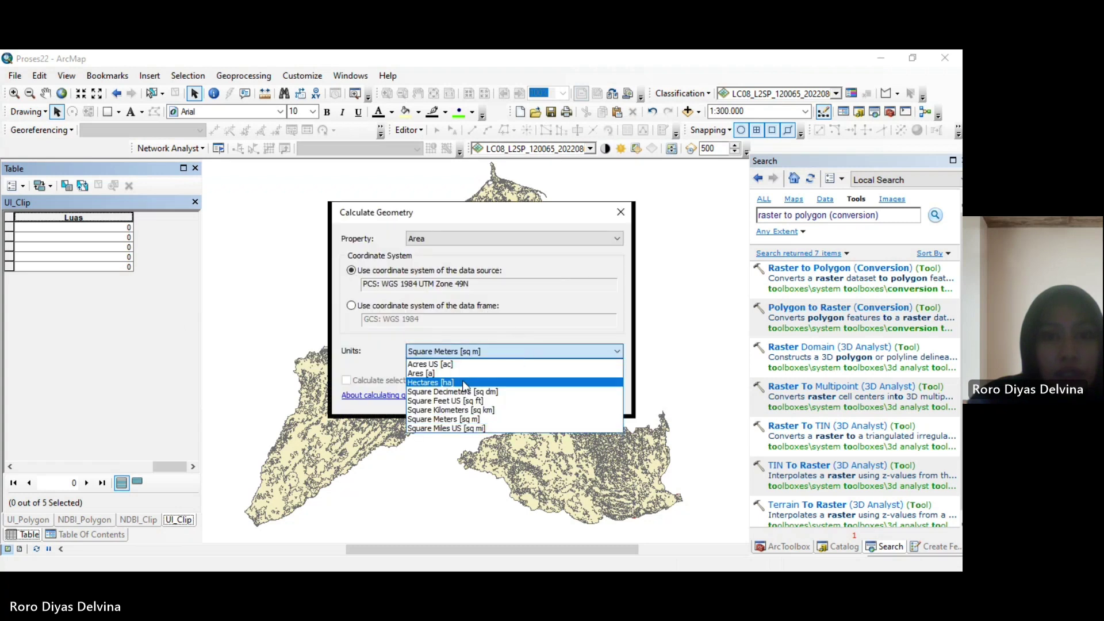
pyautogui.click(462, 381)
pyautogui.click(528, 396)
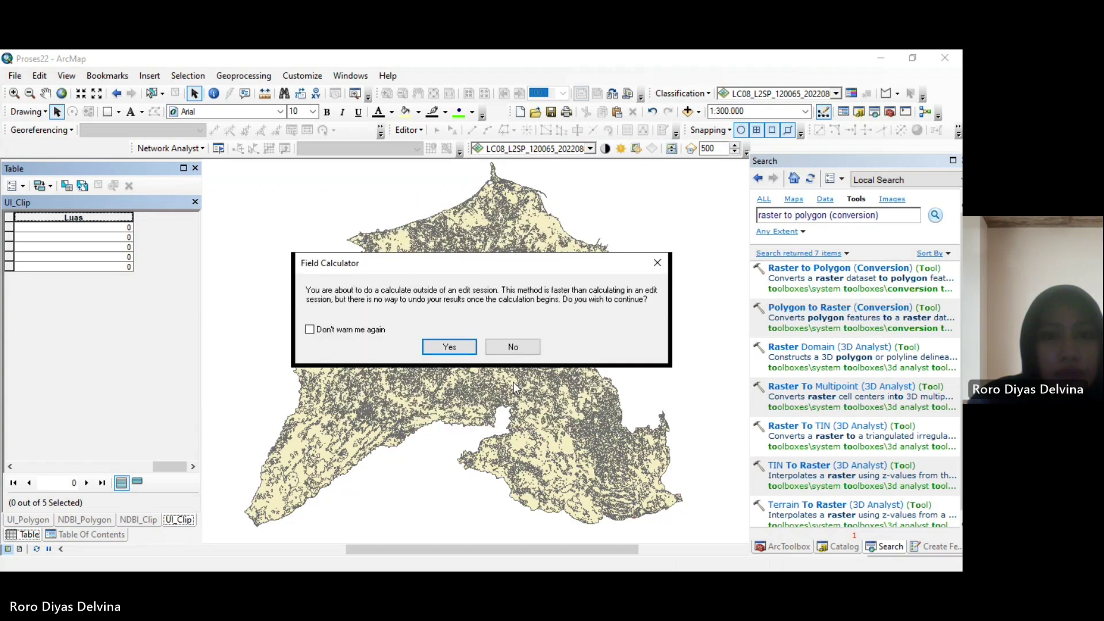
pyautogui.click(449, 346)
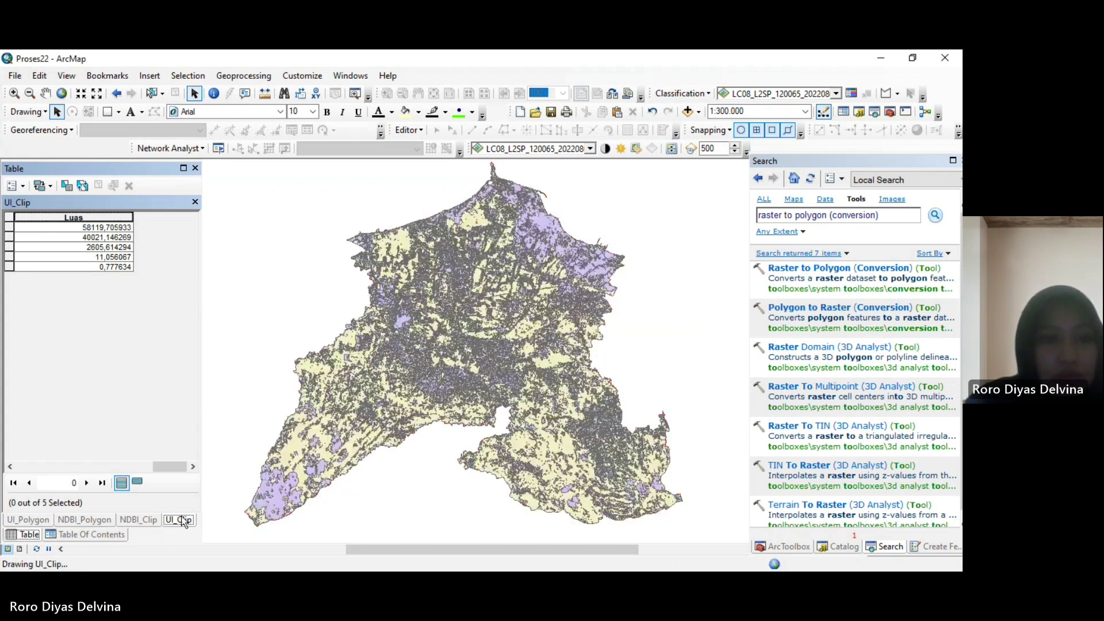
# Symbolize the NDBI_Clip layer by unique values of the Klasifikas field, adding all values and switching off <all other values>
pyautogui.click(92, 535)
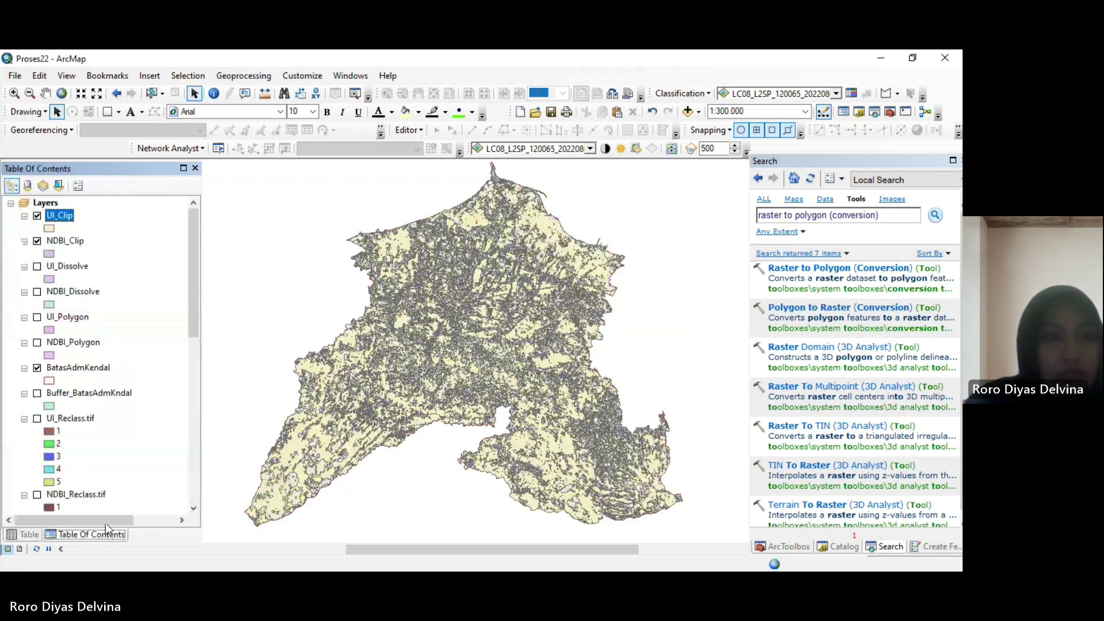
pyautogui.rightClick(69, 240)
pyautogui.click(187, 532)
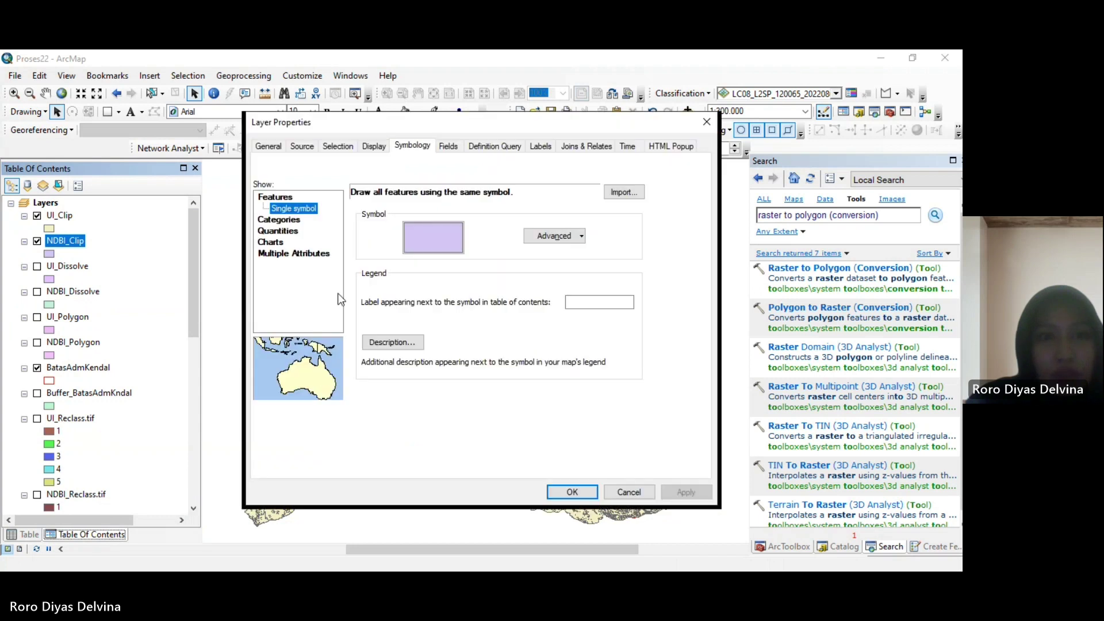
pyautogui.click(280, 219)
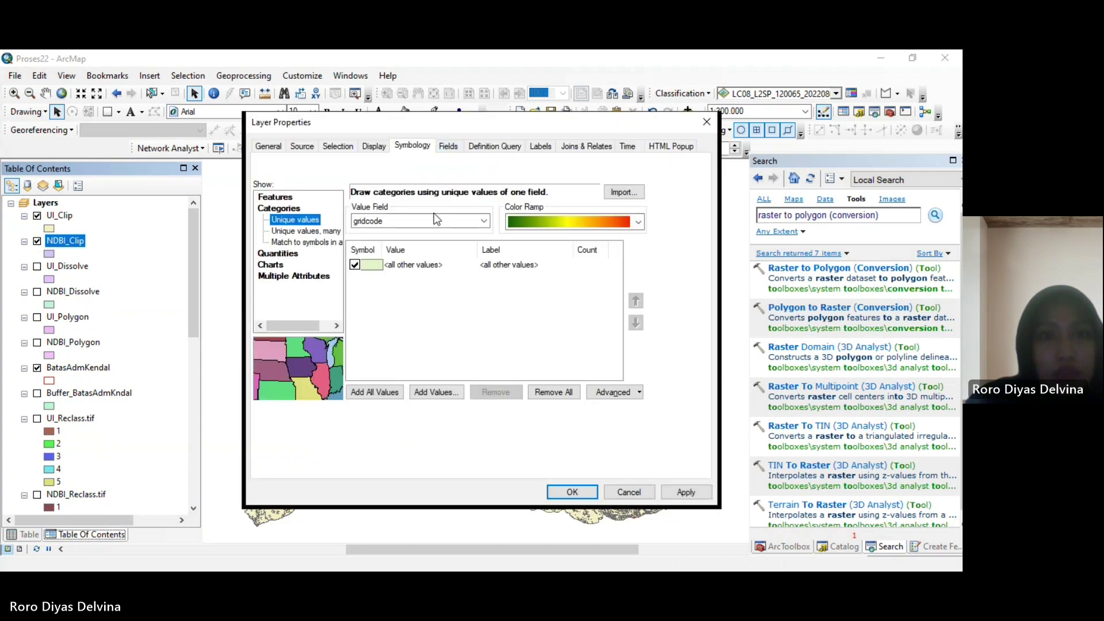
pyautogui.click(434, 221)
pyautogui.click(436, 238)
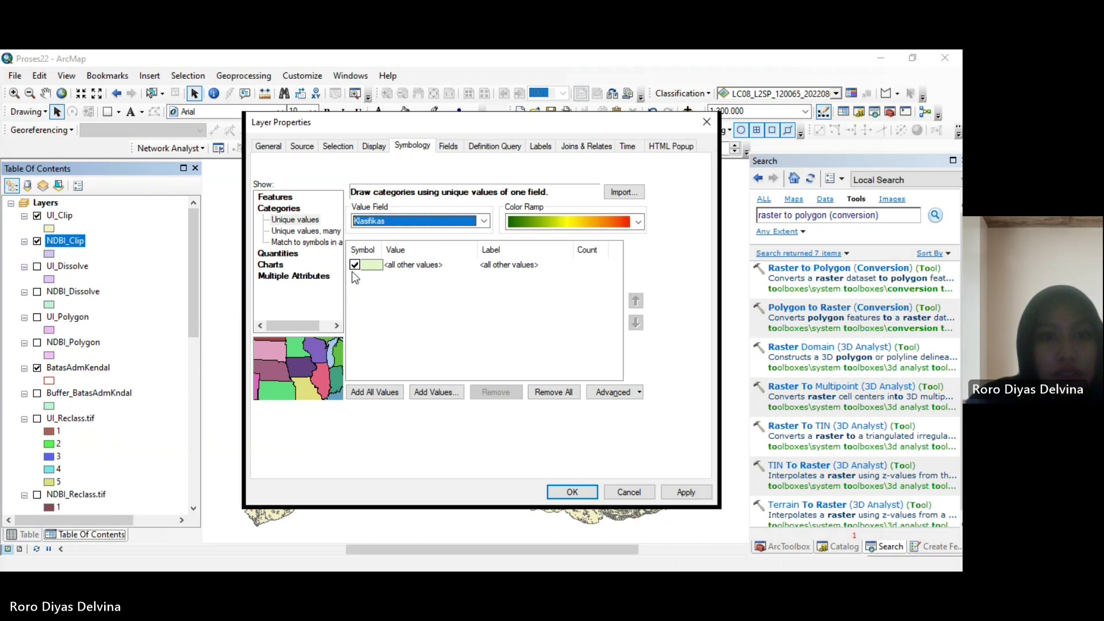
pyautogui.click(353, 256)
pyautogui.click(368, 308)
pyautogui.click(360, 271)
pyautogui.click(376, 393)
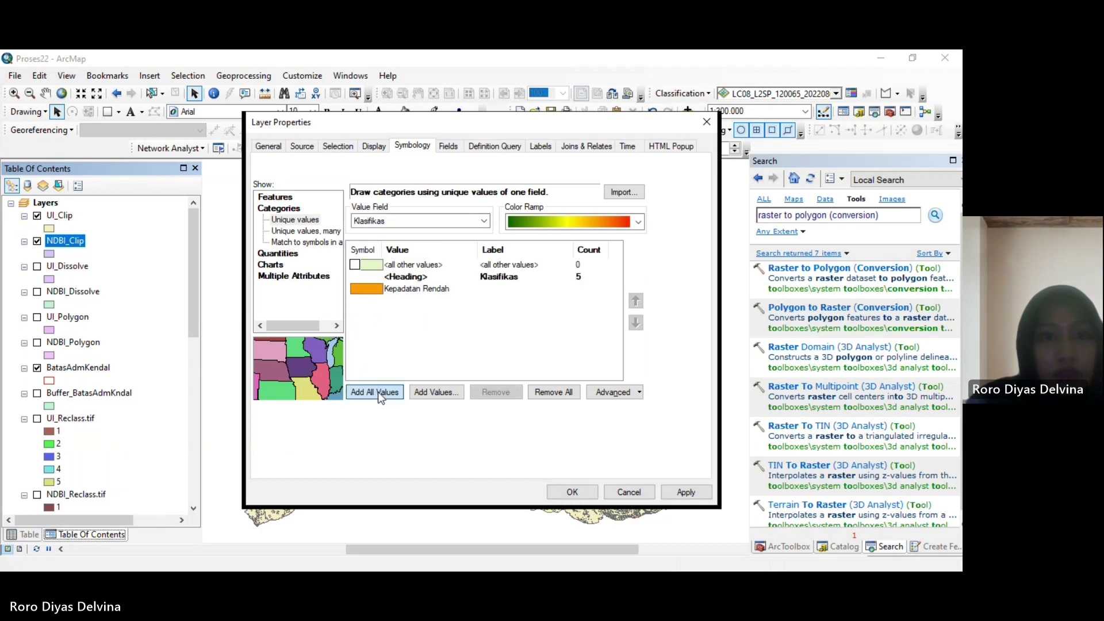
# Reorder the NDBI_Clip classes from Non Terbangun through Kepadatan Rendah, Sedang and Tinggi to Kepadatan Sangat Tinggi
pyautogui.click(453, 301)
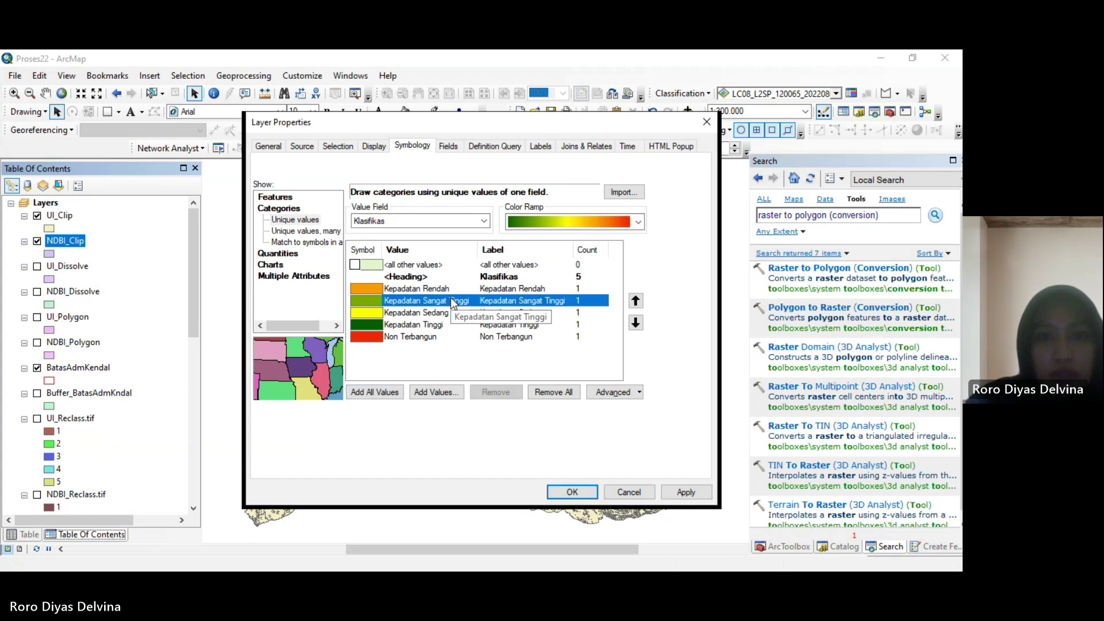
pyautogui.click(634, 323)
pyautogui.click(635, 322)
pyautogui.click(635, 323)
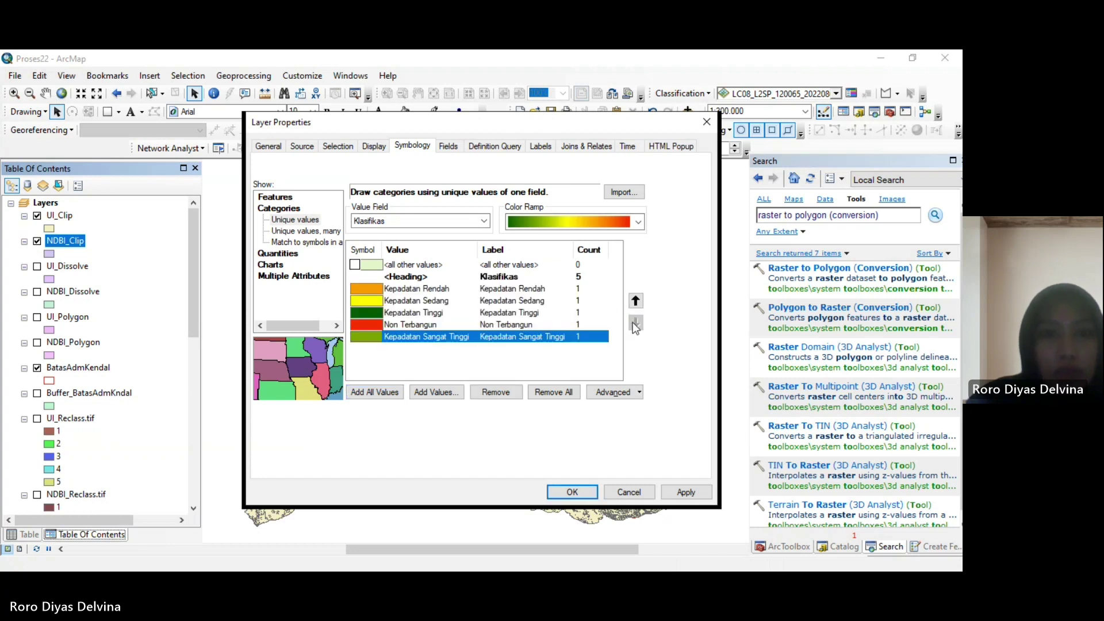
pyautogui.click(434, 326)
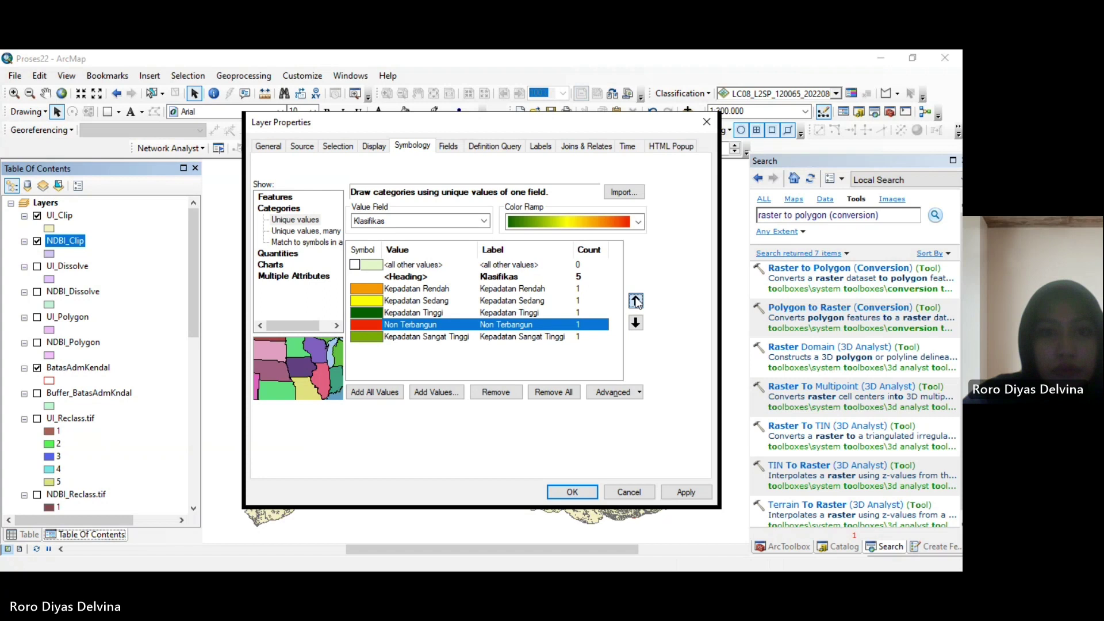
pyautogui.click(635, 300)
pyautogui.click(635, 300)
pyautogui.click(635, 300)
# Reapply the green-yellow-red color ramp to the reordered NDBI_Clip classes and apply the symbology
pyautogui.click(638, 222)
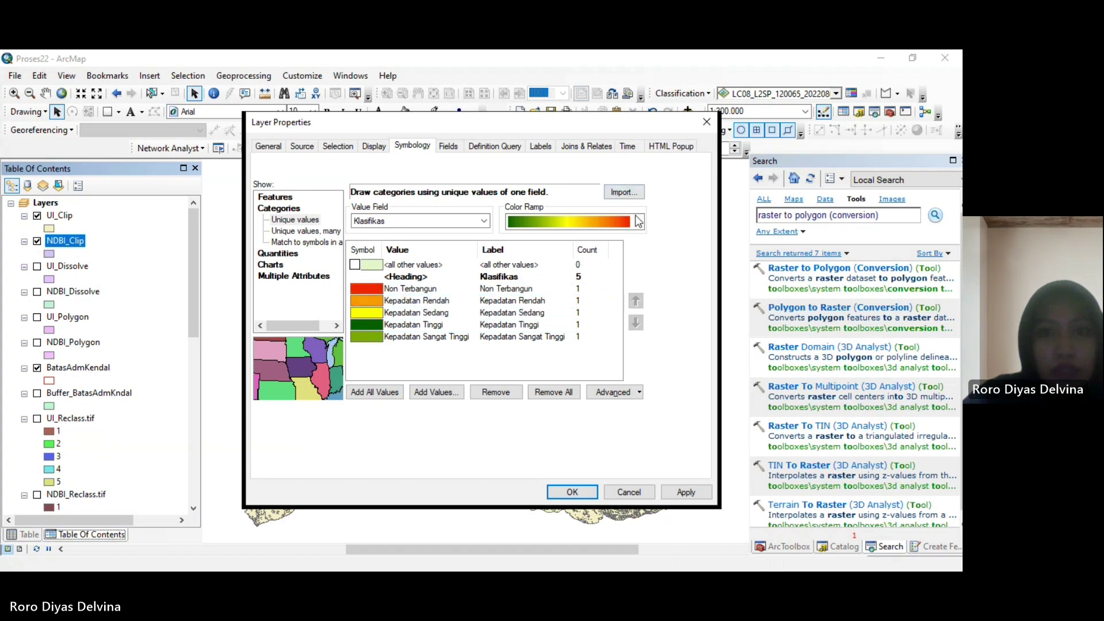
pyautogui.click(560, 237)
pyautogui.click(686, 492)
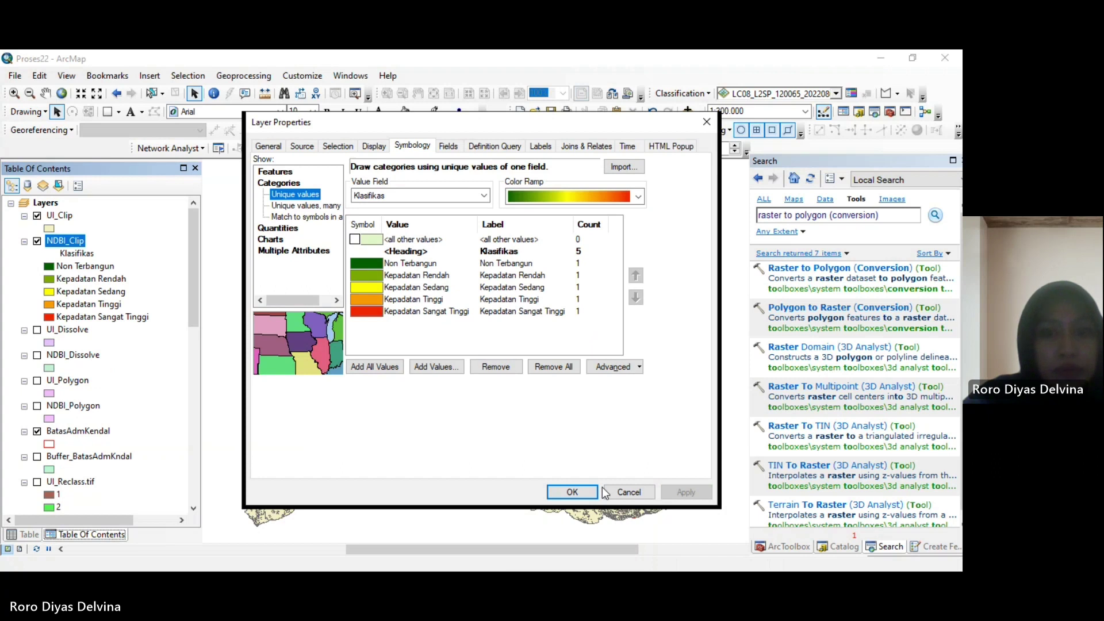
pyautogui.click(607, 492)
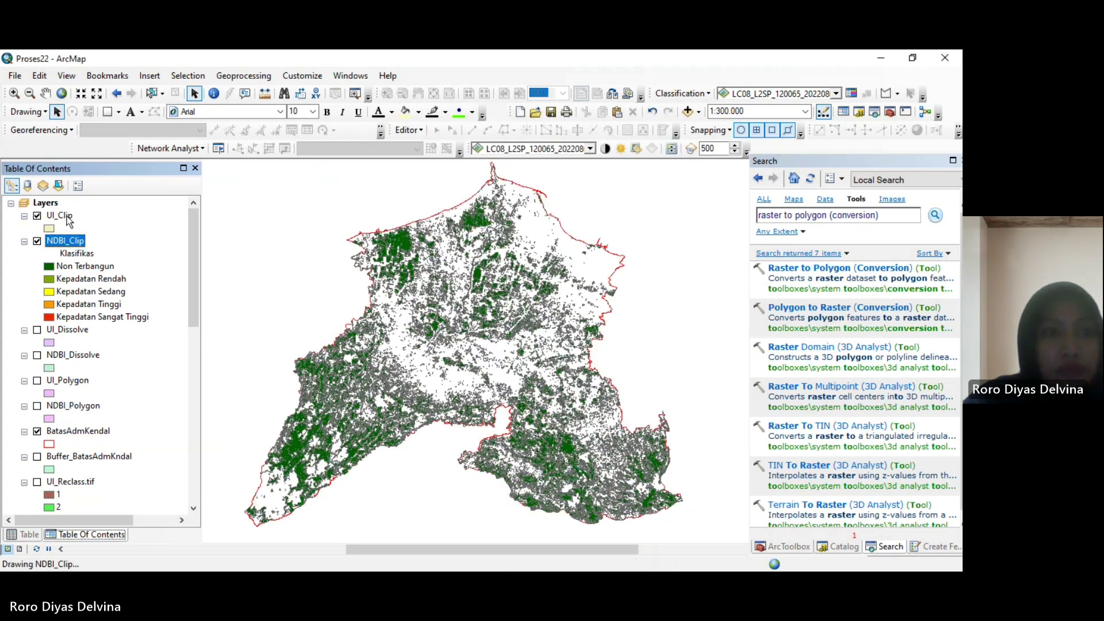
# Symbolize the UI_Clip layer by unique values of the Klasifikas field, adding all values and switching off <all other values>
pyautogui.click(38, 217)
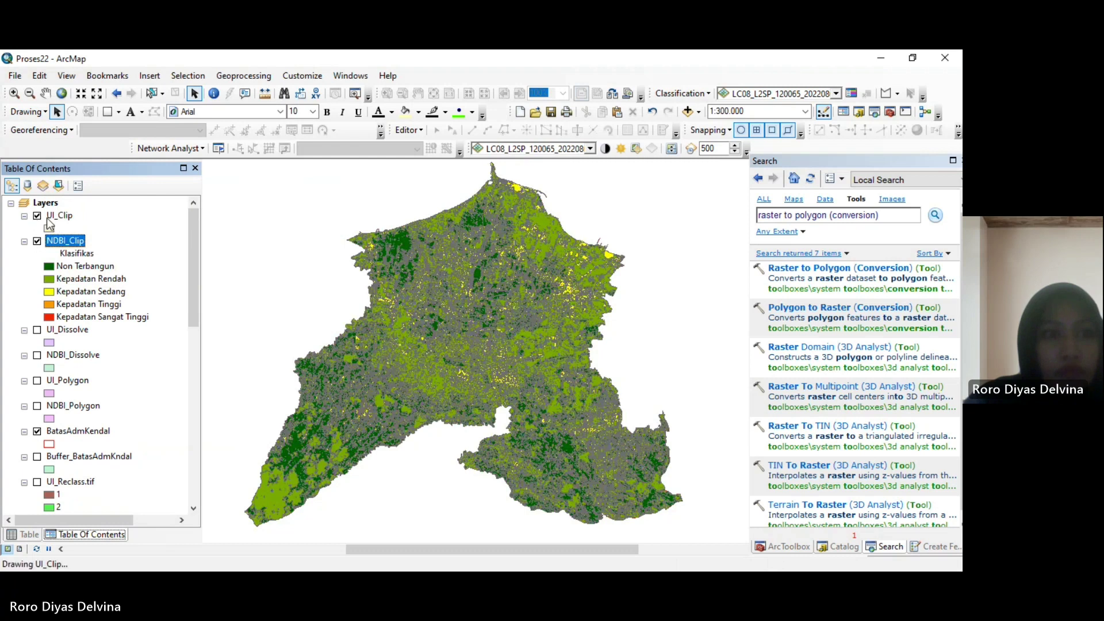
pyautogui.rightClick(50, 218)
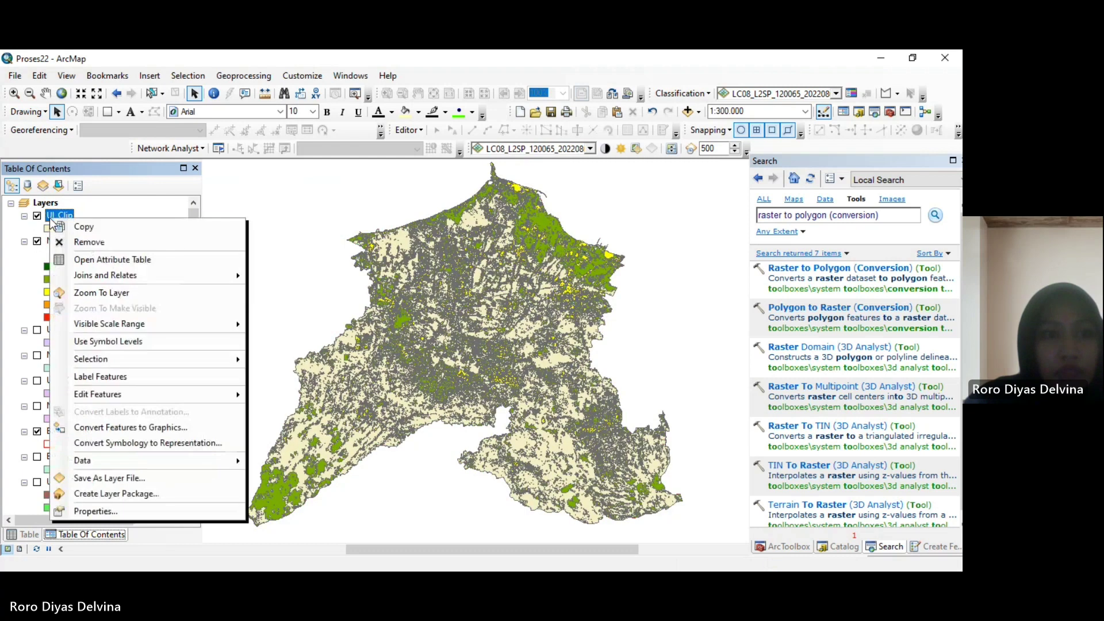
pyautogui.click(155, 513)
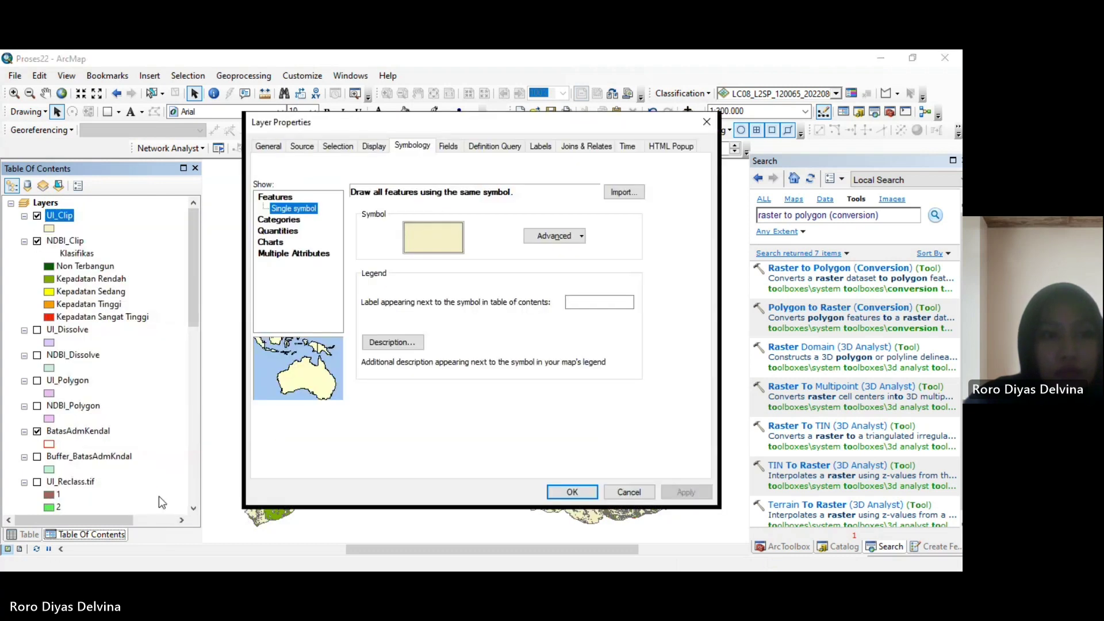
pyautogui.click(279, 219)
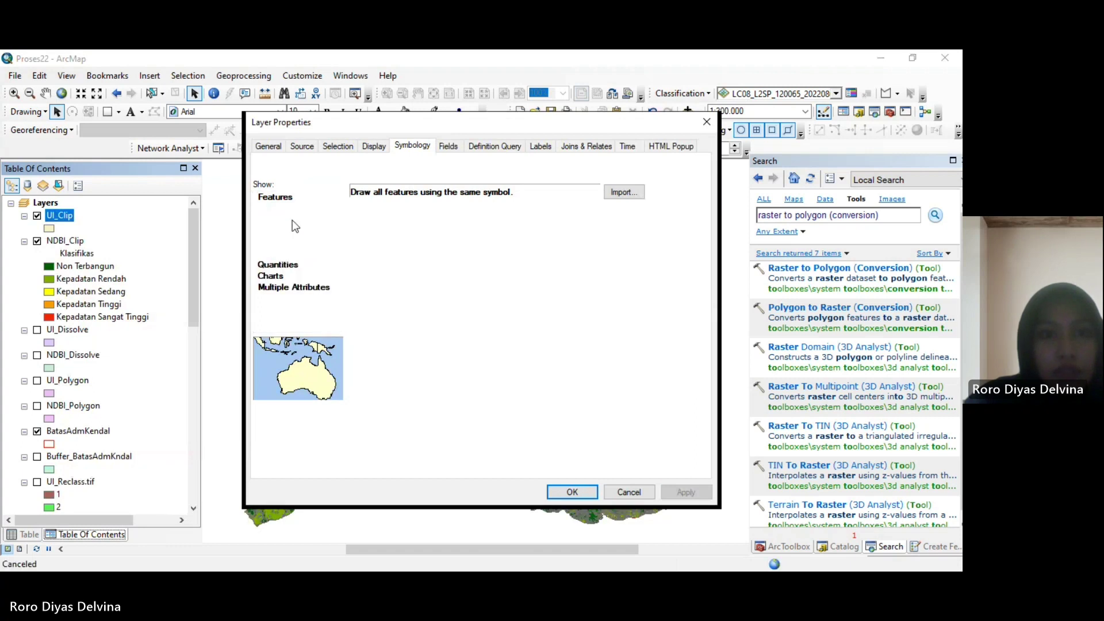
pyautogui.click(354, 266)
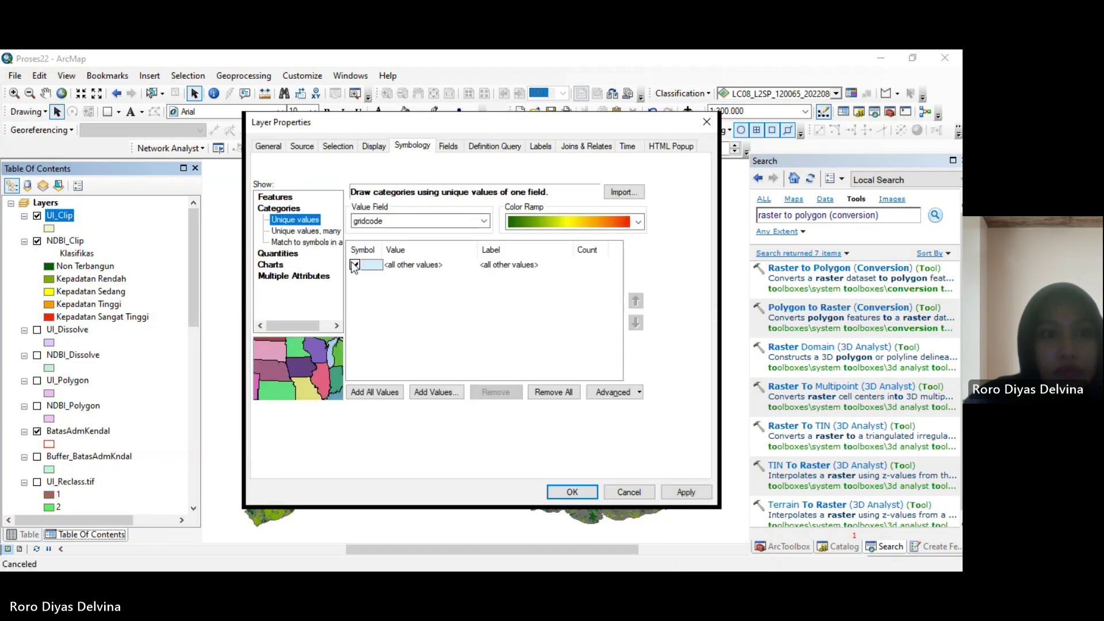
pyautogui.click(354, 266)
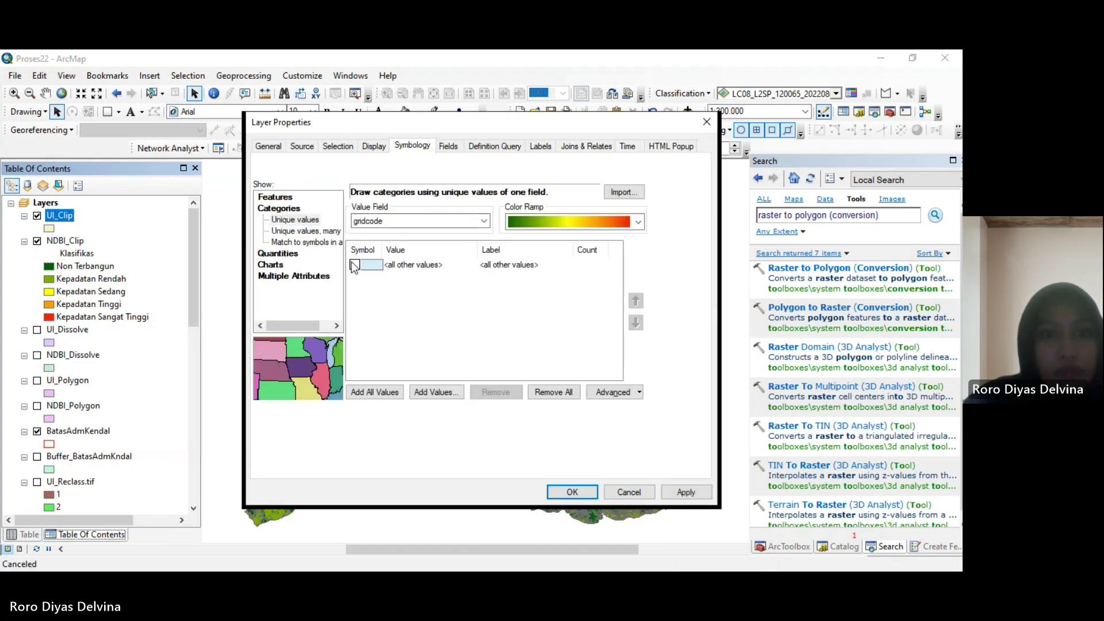
pyautogui.click(383, 391)
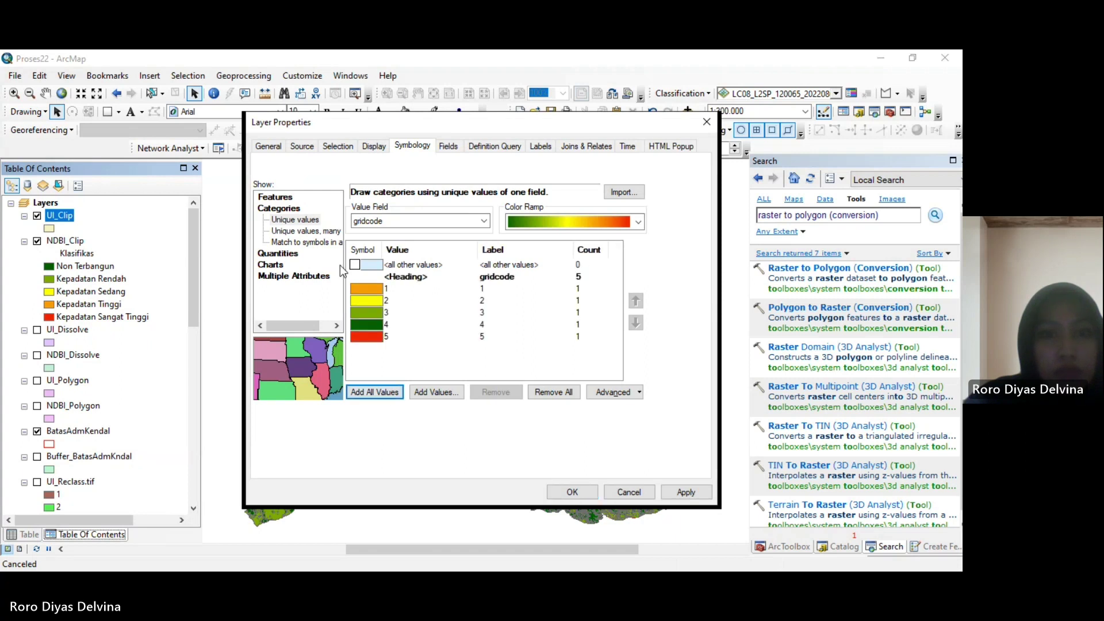
pyautogui.click(392, 224)
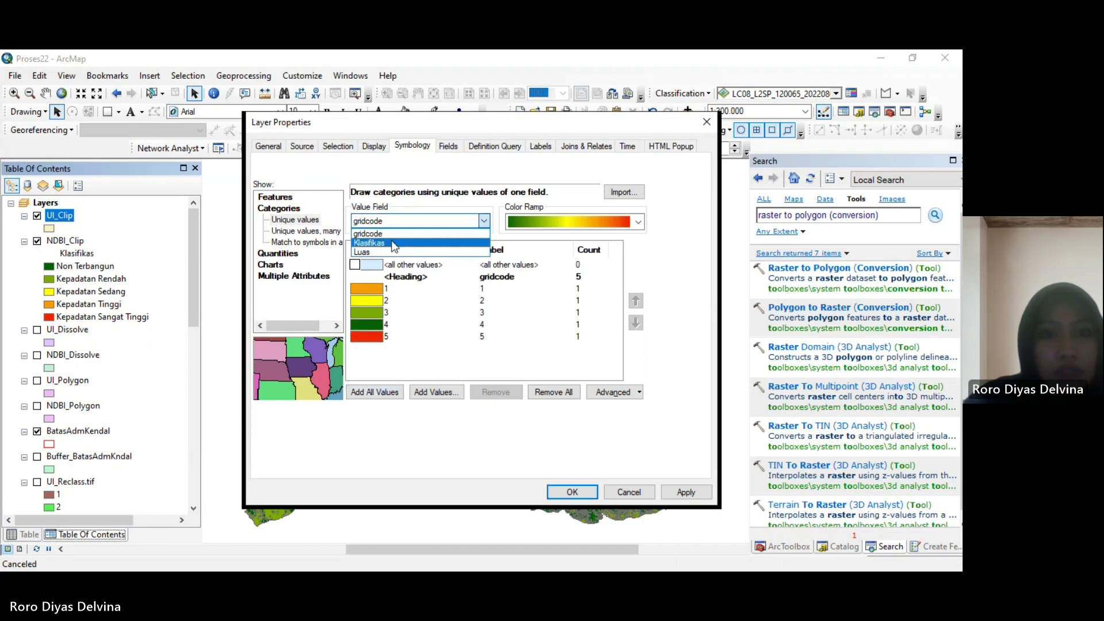
pyautogui.click(394, 243)
pyautogui.click(374, 391)
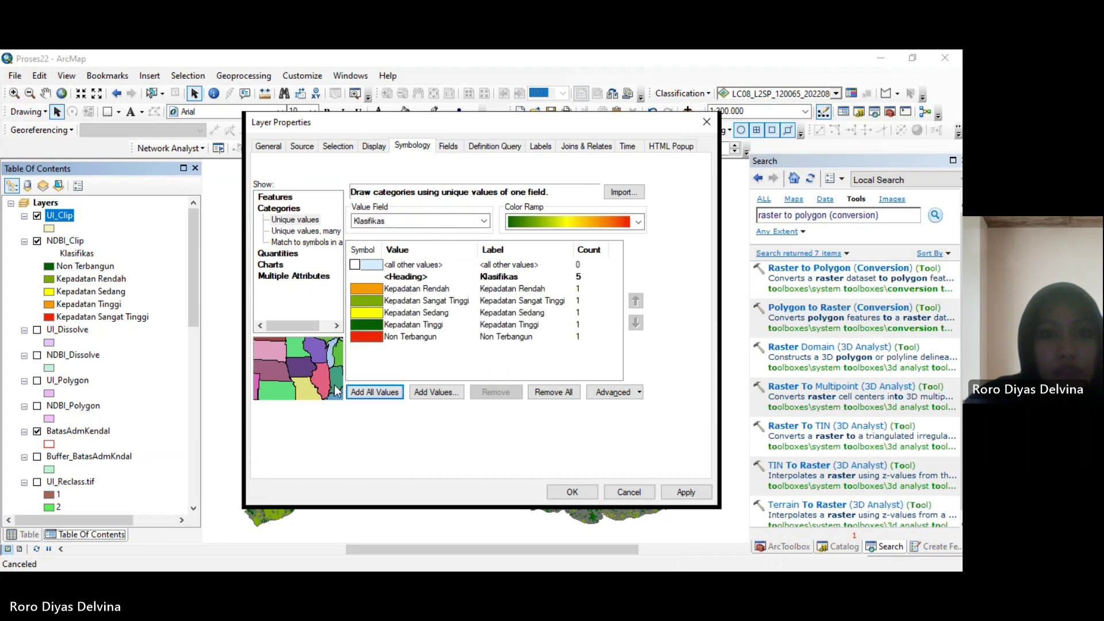
# Reorder the UI_Clip classes from Non Terbangun through Kepadatan Rendah, Sedang and Tinggi to Kepadatan Sangat Tinggi
pyautogui.click(402, 299)
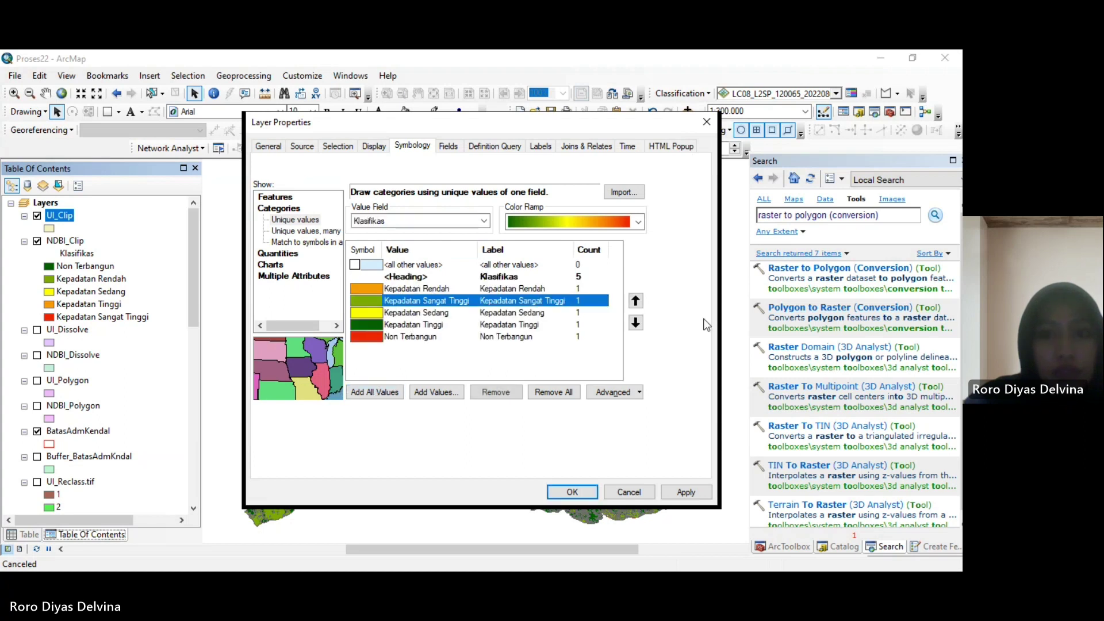
pyautogui.click(636, 322)
pyautogui.click(636, 323)
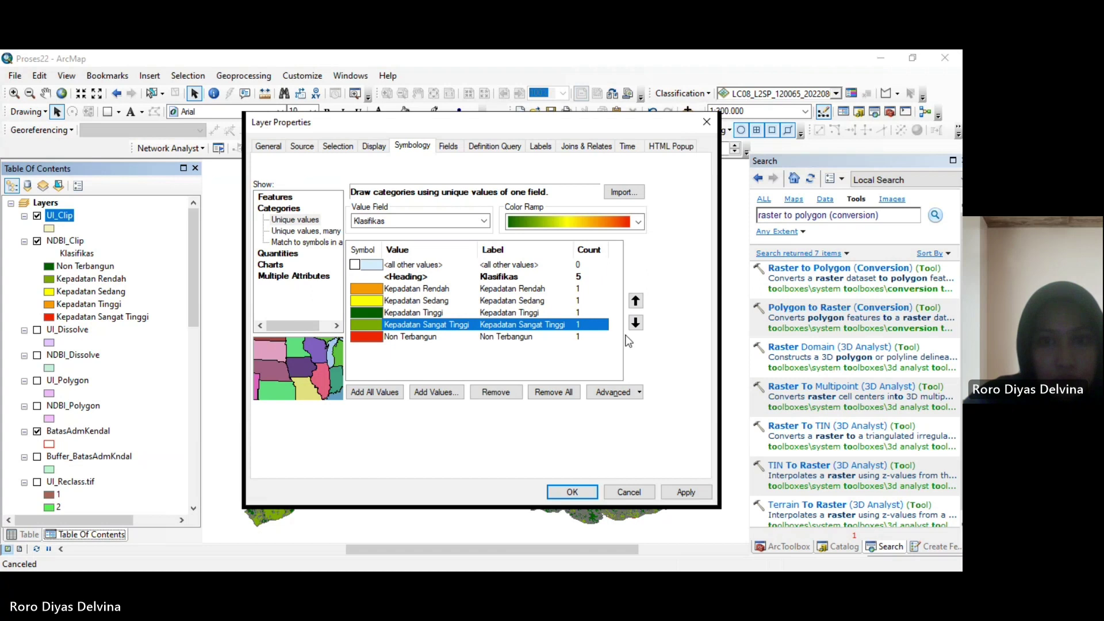
pyautogui.click(635, 323)
pyautogui.click(455, 324)
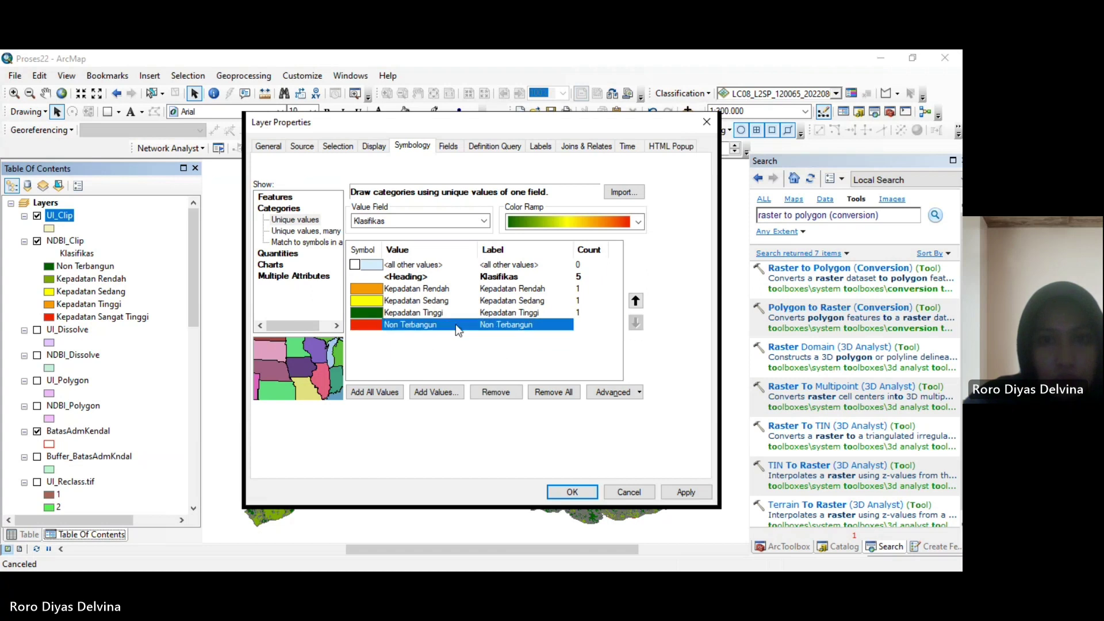
pyautogui.click(635, 300)
pyautogui.click(635, 300)
pyautogui.click(636, 300)
pyautogui.click(568, 356)
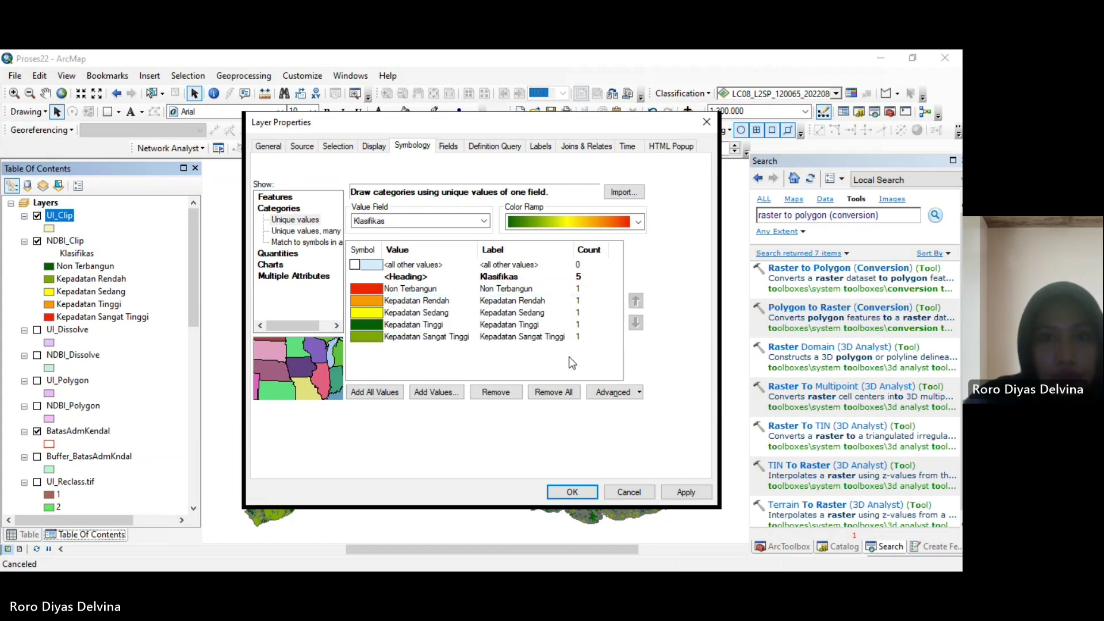
# Reapply the green-yellow-red color ramp to the reordered UI_Clip classes and apply the symbology
pyautogui.click(639, 223)
pyautogui.click(608, 237)
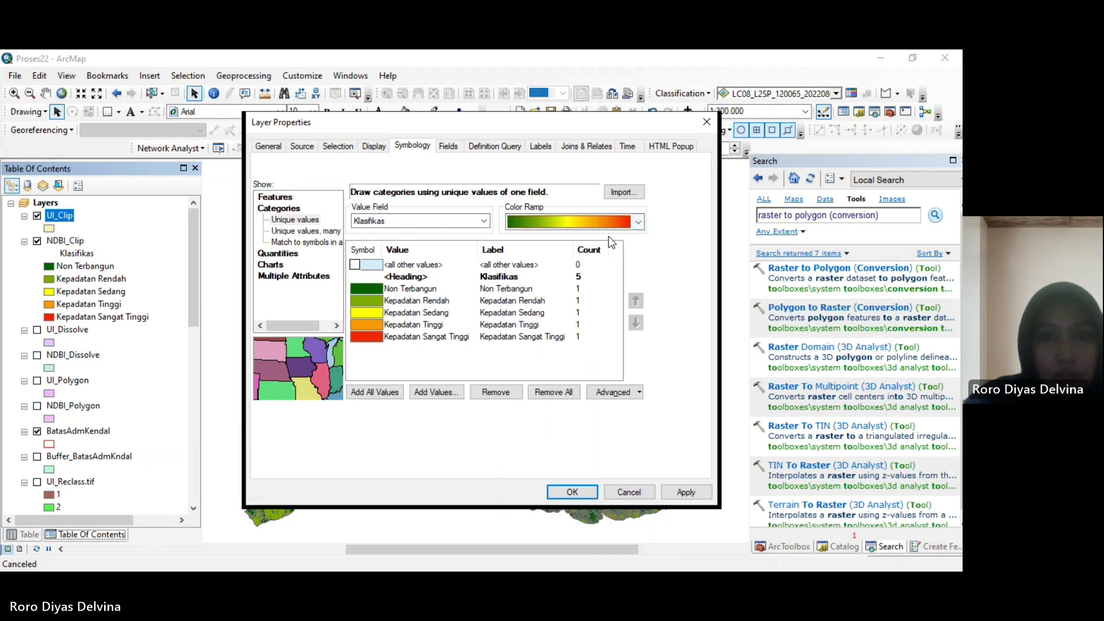
pyautogui.click(687, 493)
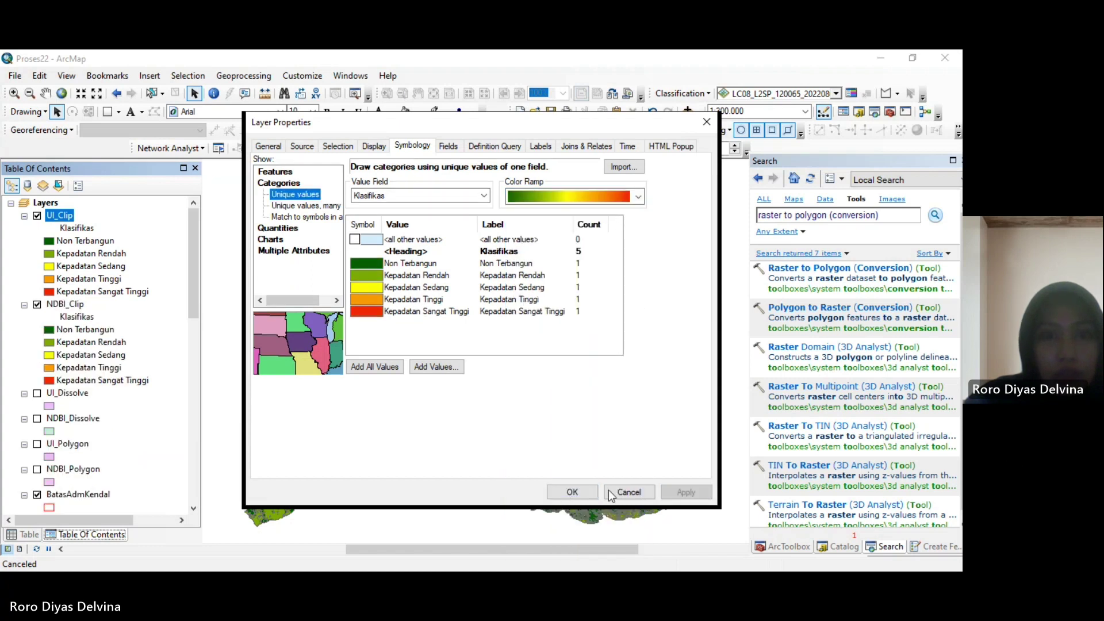
# Set the outline color of UI_Clip's Non Terbangun and Kepadatan Rendah symbols to No Color
pyautogui.click(368, 264)
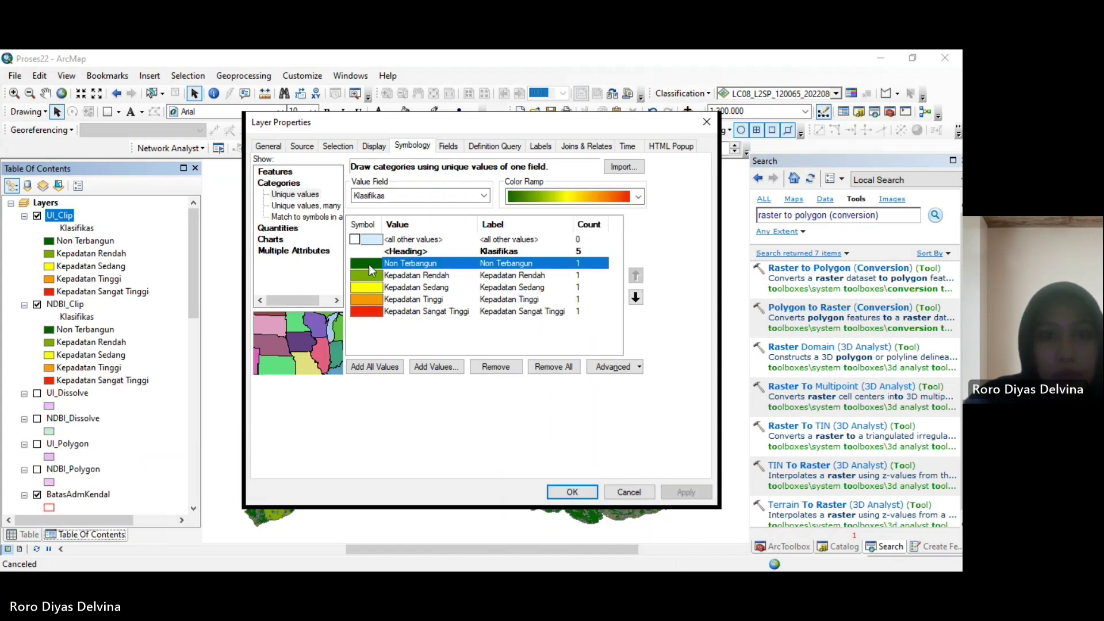
pyautogui.doubleClick(368, 263)
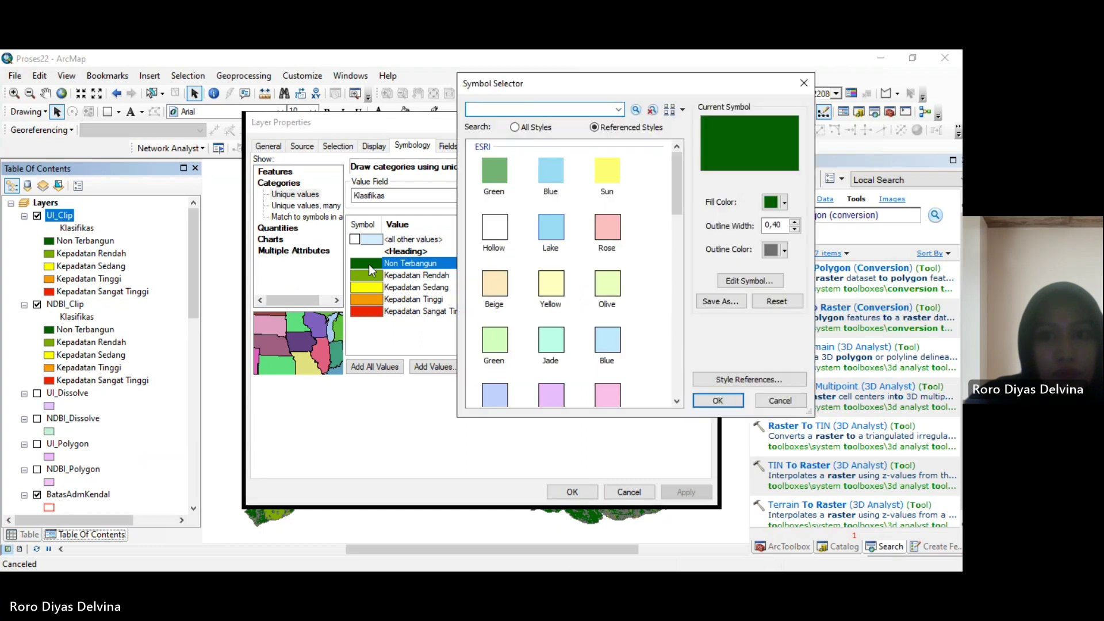
pyautogui.click(783, 250)
pyautogui.click(783, 268)
pyautogui.click(717, 401)
pyautogui.click(366, 275)
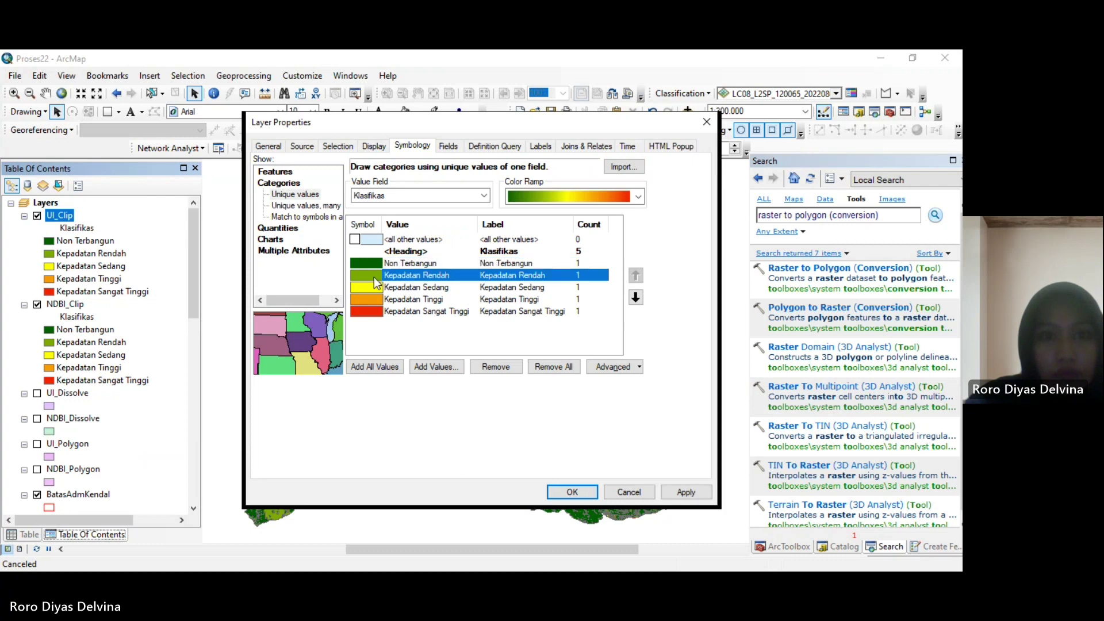
pyautogui.doubleClick(366, 275)
pyautogui.click(783, 251)
pyautogui.click(783, 268)
pyautogui.click(720, 399)
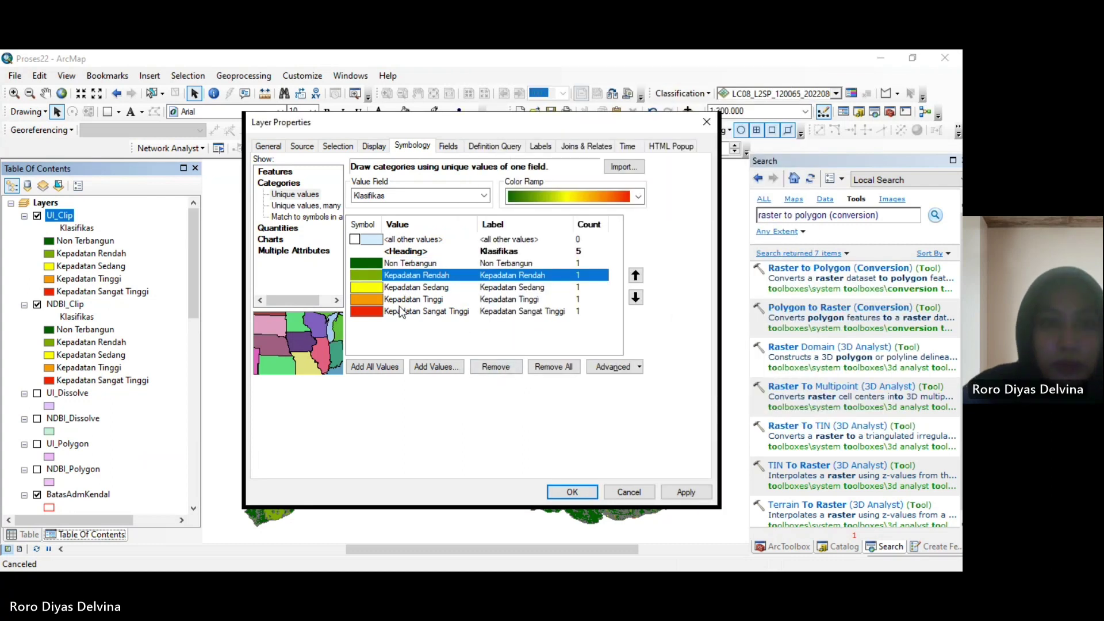
# Set the outlines of UI_Clip's Kepadatan Sedang, Kepadatan Tinggi and Kepadatan Sangat Tinggi symbols to No Color and accept the layer properties
pyautogui.doubleClick(379, 289)
pyautogui.click(783, 250)
pyautogui.click(783, 268)
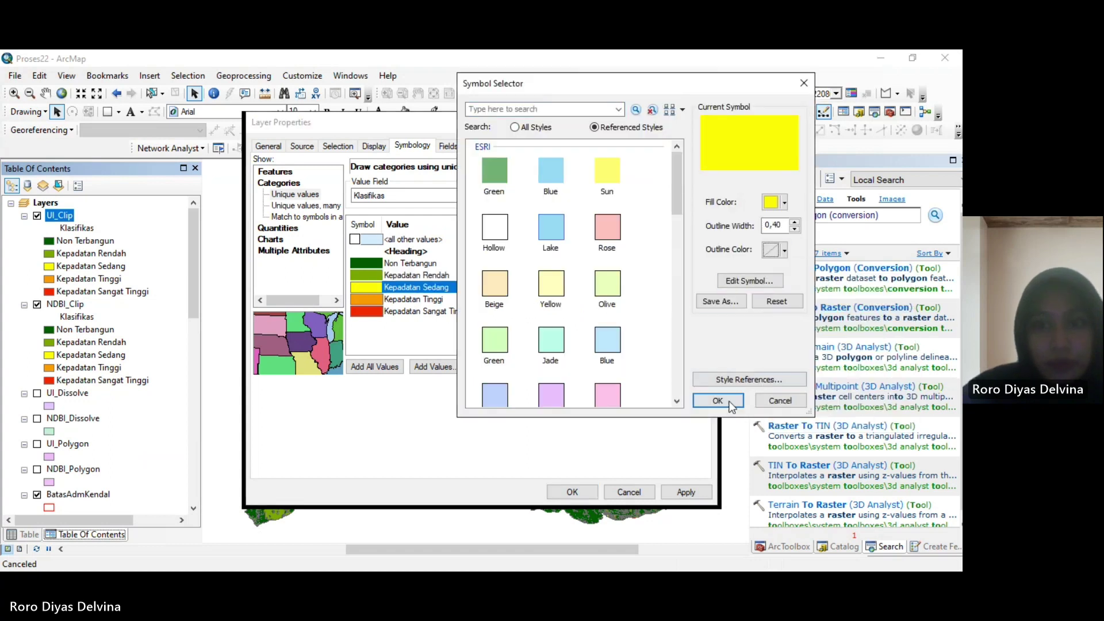
pyautogui.click(717, 400)
pyautogui.doubleClick(366, 300)
pyautogui.click(783, 251)
pyautogui.click(782, 268)
pyautogui.click(717, 400)
pyautogui.doubleClick(366, 311)
pyautogui.click(783, 251)
pyautogui.click(783, 268)
pyautogui.click(718, 400)
pyautogui.click(572, 493)
# Set the outline color of NDBI_Clip's Non Terbangun and Kepadatan Rendah symbols to No Color
pyautogui.doubleClick(92, 341)
pyautogui.click(783, 251)
pyautogui.click(782, 268)
pyautogui.click(717, 401)
pyautogui.doubleClick(92, 341)
pyautogui.click(783, 251)
pyautogui.click(786, 270)
pyautogui.click(717, 400)
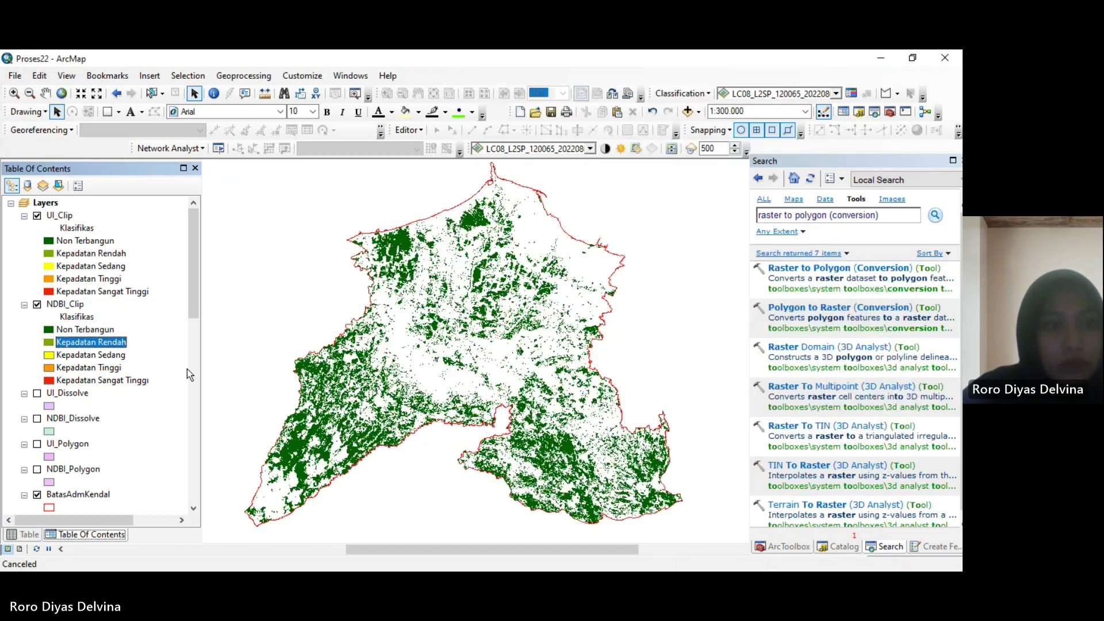
# Set the outlines of NDBI_Clip's Kepadatan Sedang, Tinggi and Sangat Tinggi symbols to No Color, and switch off the UI_Clip layer
pyautogui.doubleClick(92, 354)
pyautogui.click(783, 251)
pyautogui.click(783, 268)
pyautogui.click(717, 400)
pyautogui.doubleClick(89, 368)
pyautogui.click(783, 251)
pyautogui.click(783, 268)
pyautogui.click(718, 400)
pyautogui.doubleClick(98, 380)
pyautogui.click(783, 251)
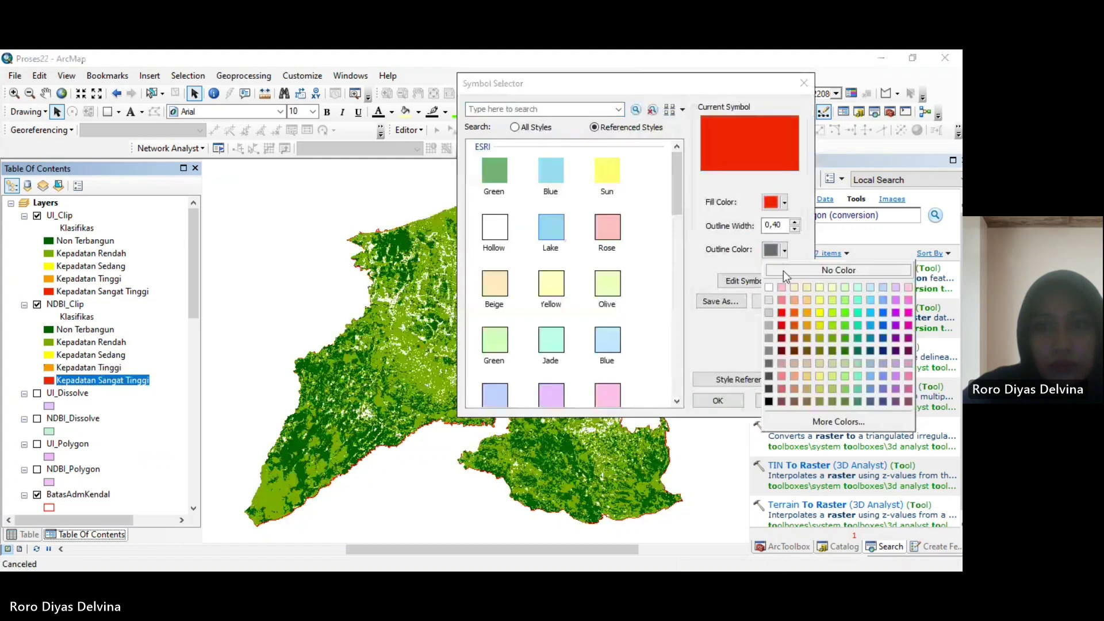
pyautogui.click(783, 268)
pyautogui.click(718, 400)
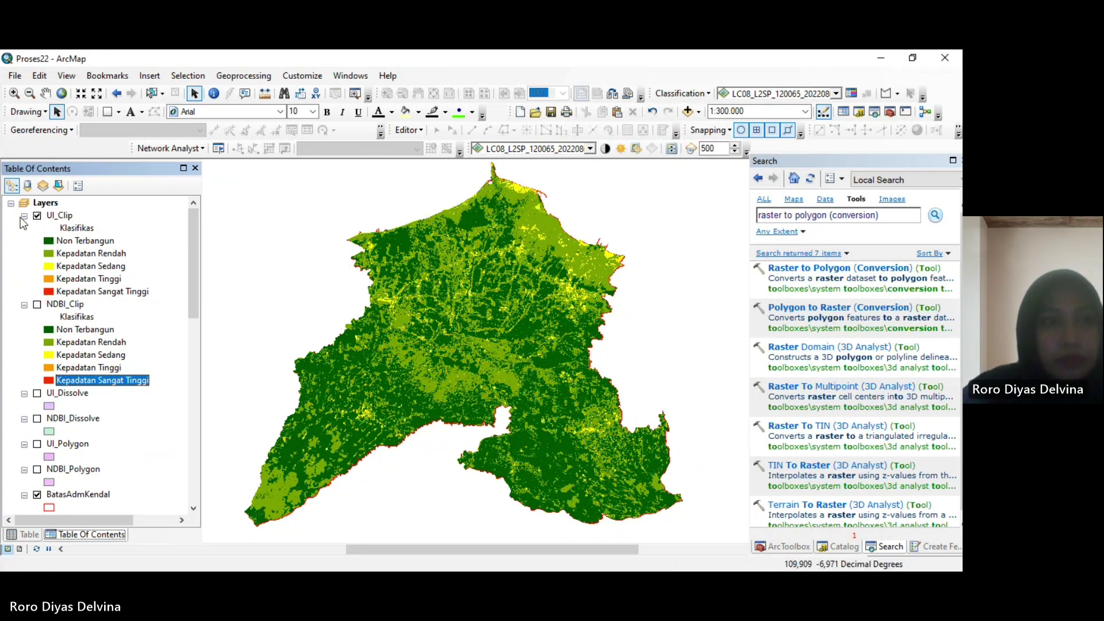
pyautogui.click(59, 215)
pyautogui.click(37, 215)
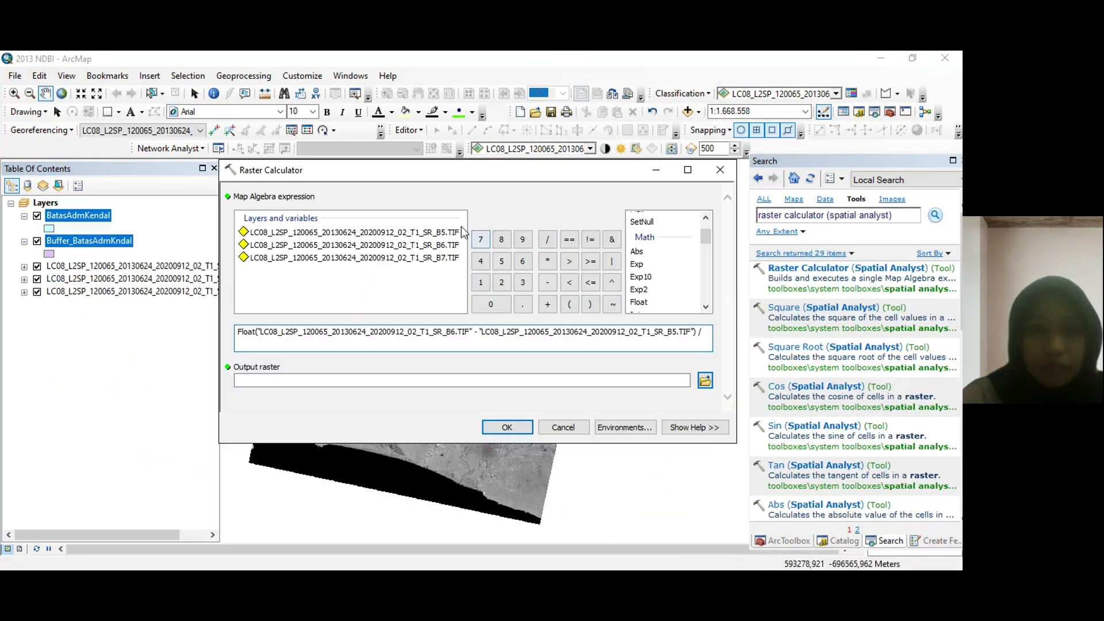
# In the 2013 NDBI project, complete the Raster Calculator expression's denominator as Float of the SR_B6 raster plus the SR_B5 raster
pyautogui.click(639, 301)
pyautogui.doubleClick(354, 245)
pyautogui.click(547, 304)
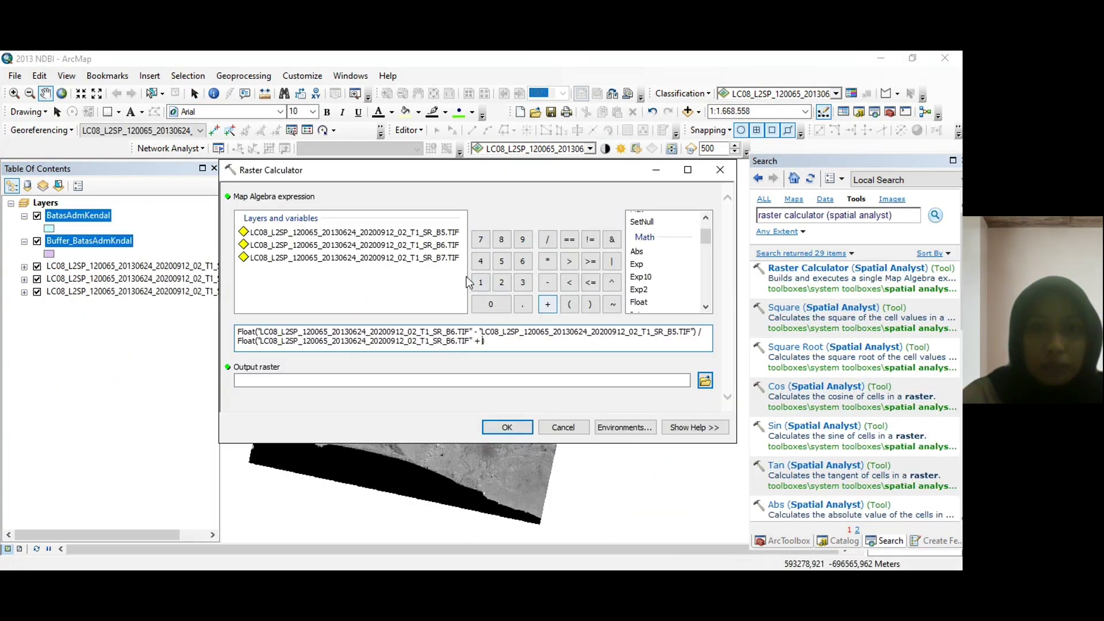
pyautogui.doubleClick(411, 233)
# Create a folder named PROSES1 inside the 2013 folder for the Raster Calculator output
pyautogui.click(705, 380)
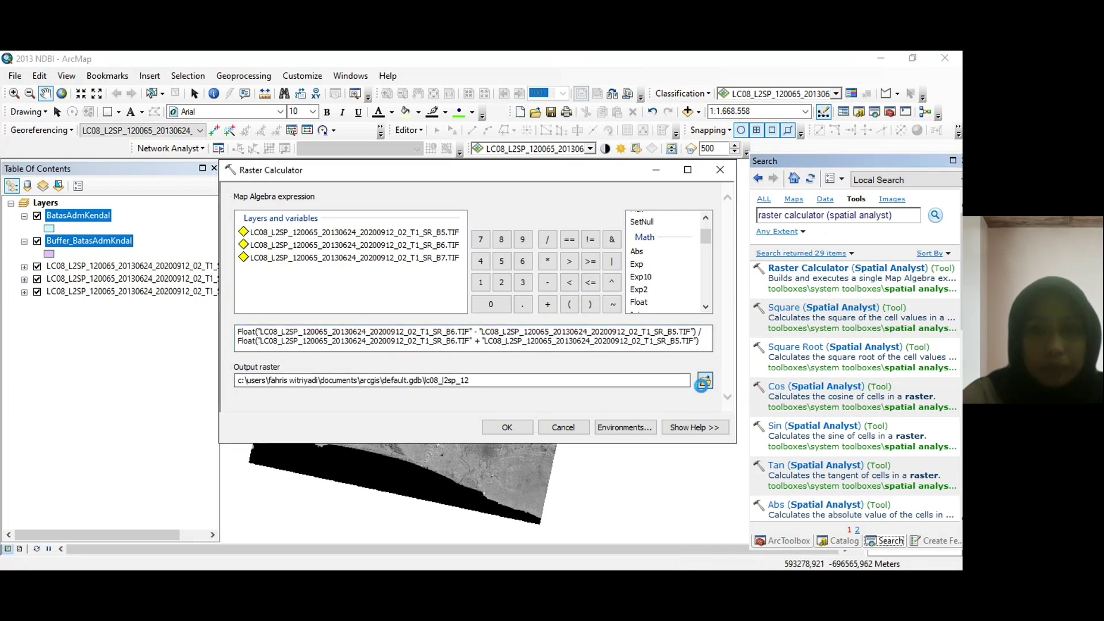
pyautogui.click(704, 381)
pyautogui.click(478, 217)
pyautogui.click(497, 217)
pyautogui.click(605, 218)
pyautogui.write('PROS')
pyautogui.press('Return')
pyautogui.press('Return')
pyautogui.write('PROSES1')
pyautogui.press('Return')
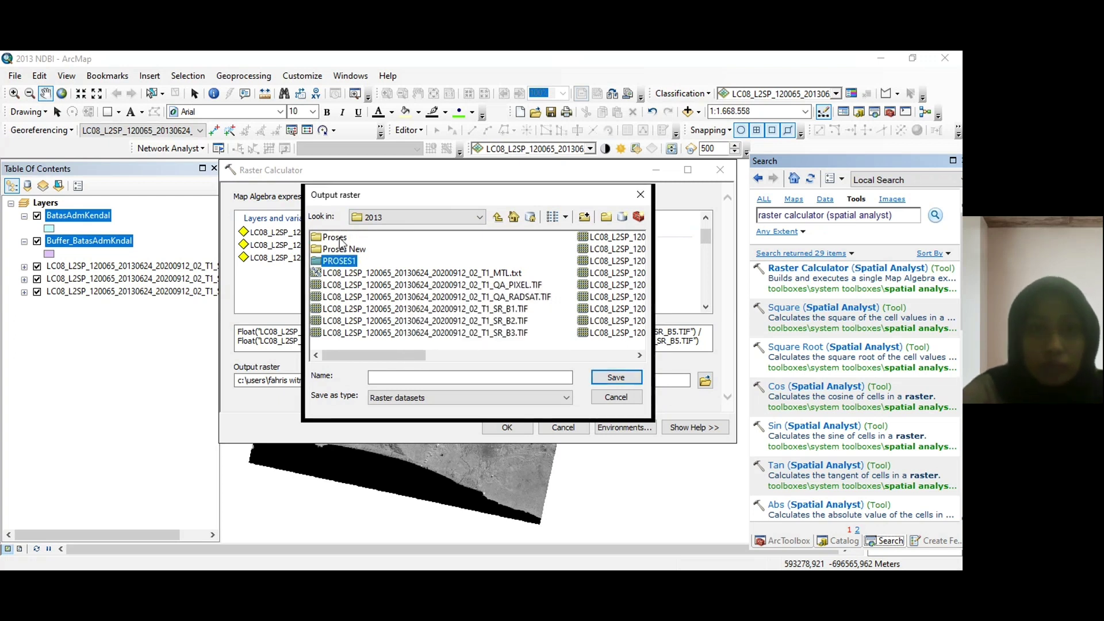
# Set the output raster to NDBI.tif in the PROSES1 folder and run the raster calculation
pyautogui.doubleClick(347, 261)
pyautogui.click(443, 378)
pyautogui.write('NDBI.tif')
pyautogui.click(598, 377)
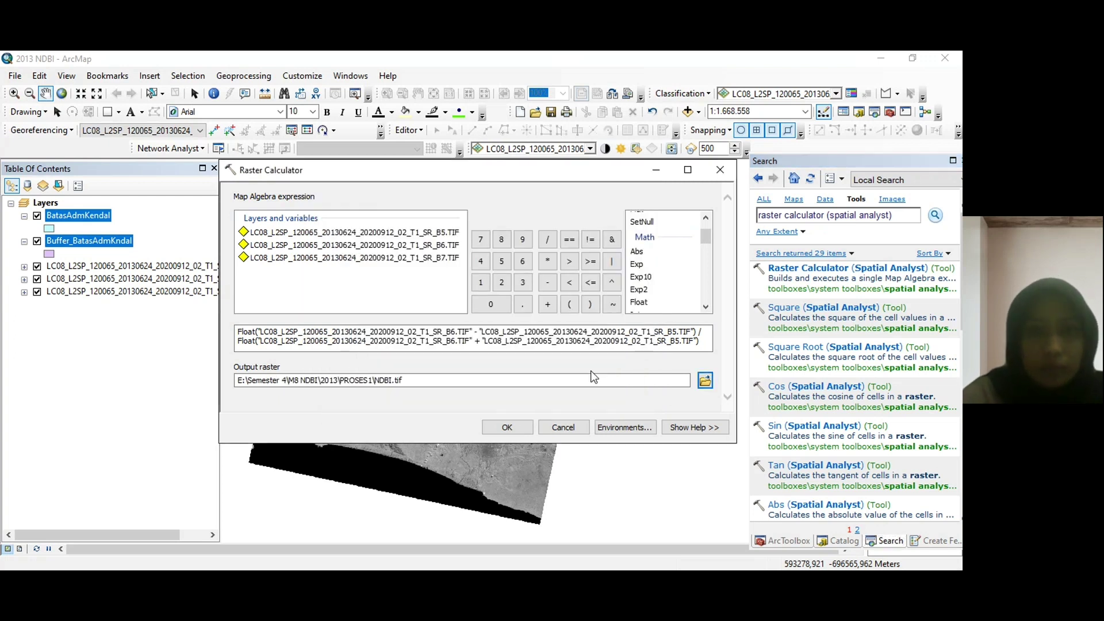
pyautogui.click(506, 428)
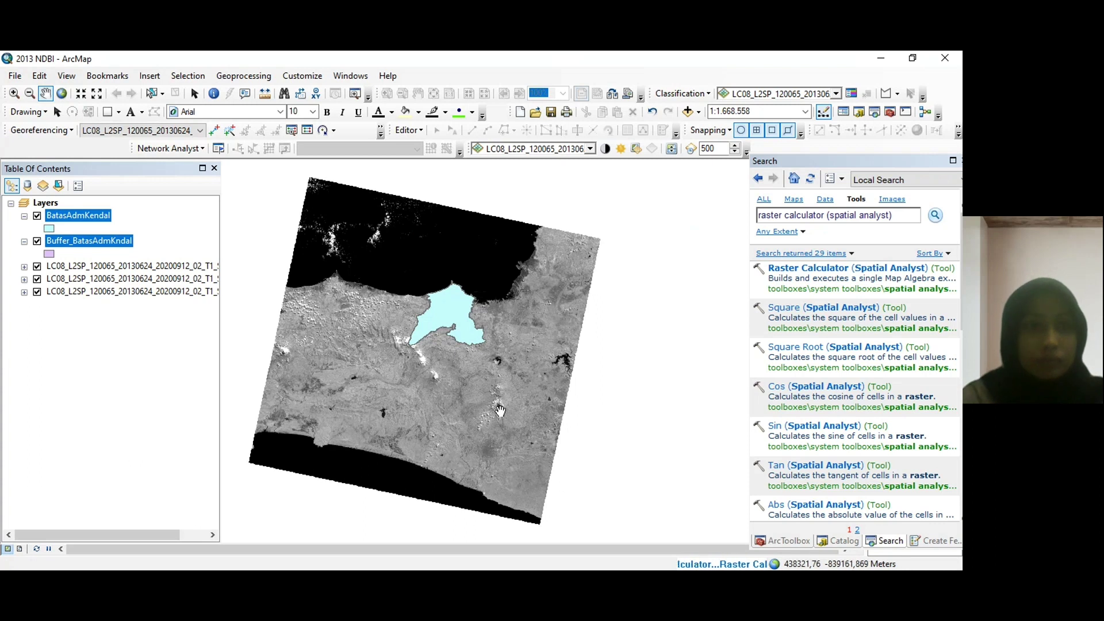
# Switch off the BatasAdmKendal and Buffer_BatasAdmKndal layers, and find and open the Extract by Mask tool
pyautogui.click(37, 215)
pyautogui.click(51, 348)
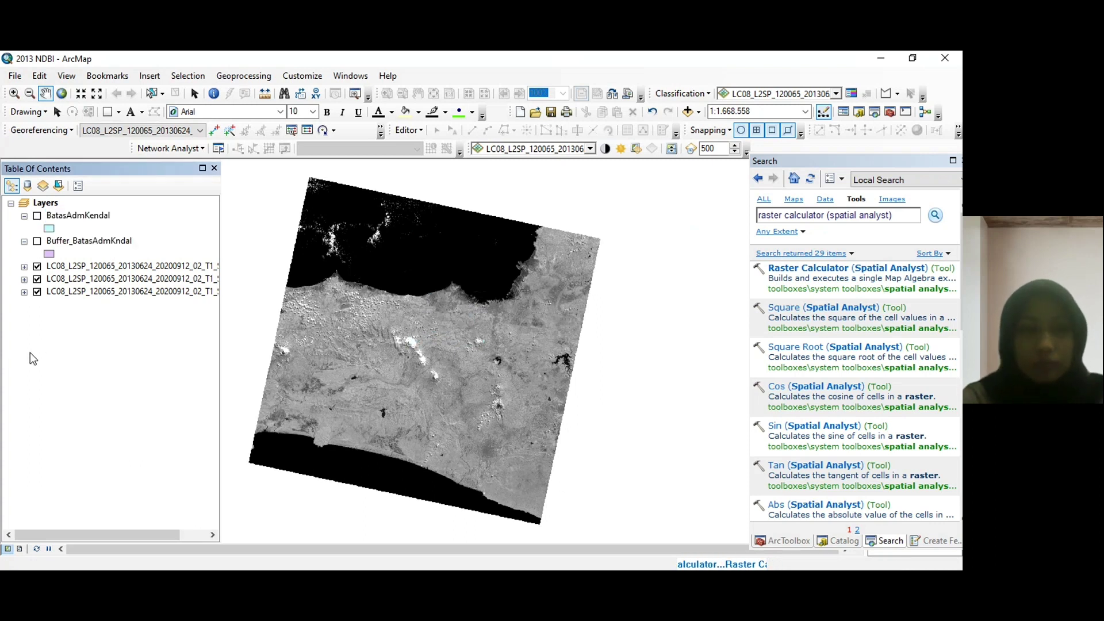
pyautogui.click(759, 215)
pyautogui.write('extract')
pyautogui.click(805, 270)
pyautogui.click(814, 268)
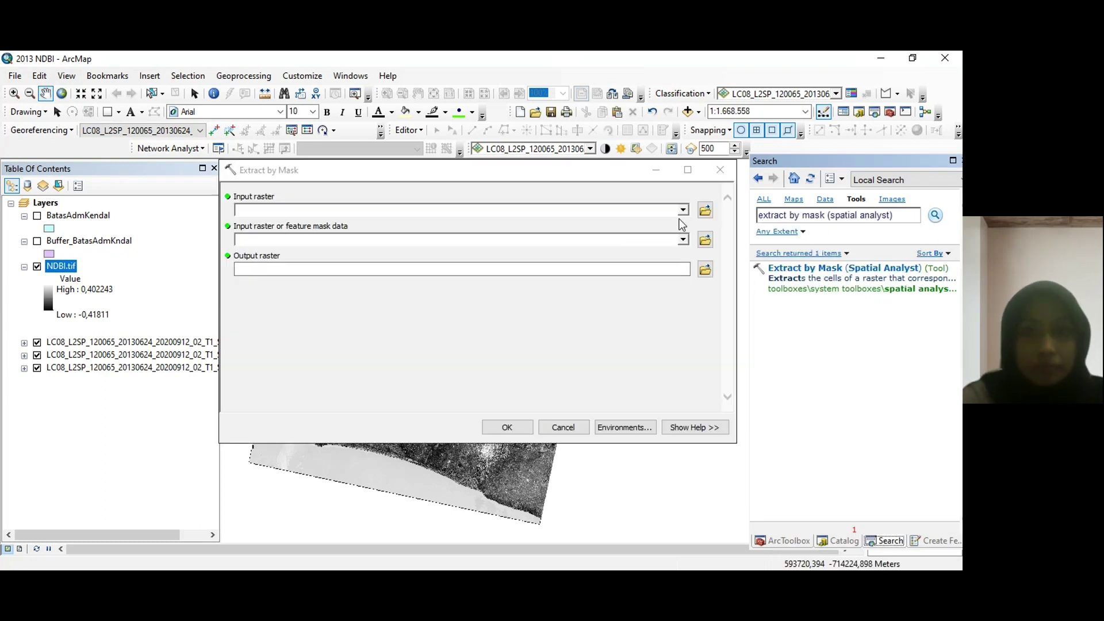
# Extract NDBI.tif using Buffer_BatasAdmKndal as the mask, saving the output as NDBIClipBuffer.tif in the PROSES1 folder
pyautogui.click(397, 225)
pyautogui.click(683, 239)
pyautogui.click(661, 266)
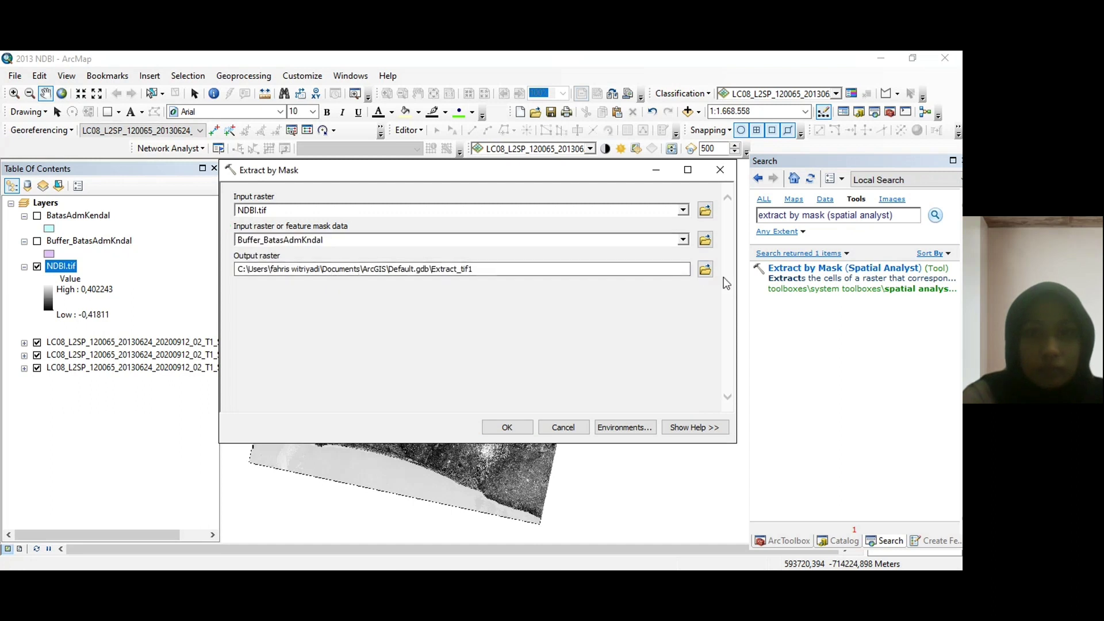
pyautogui.click(705, 269)
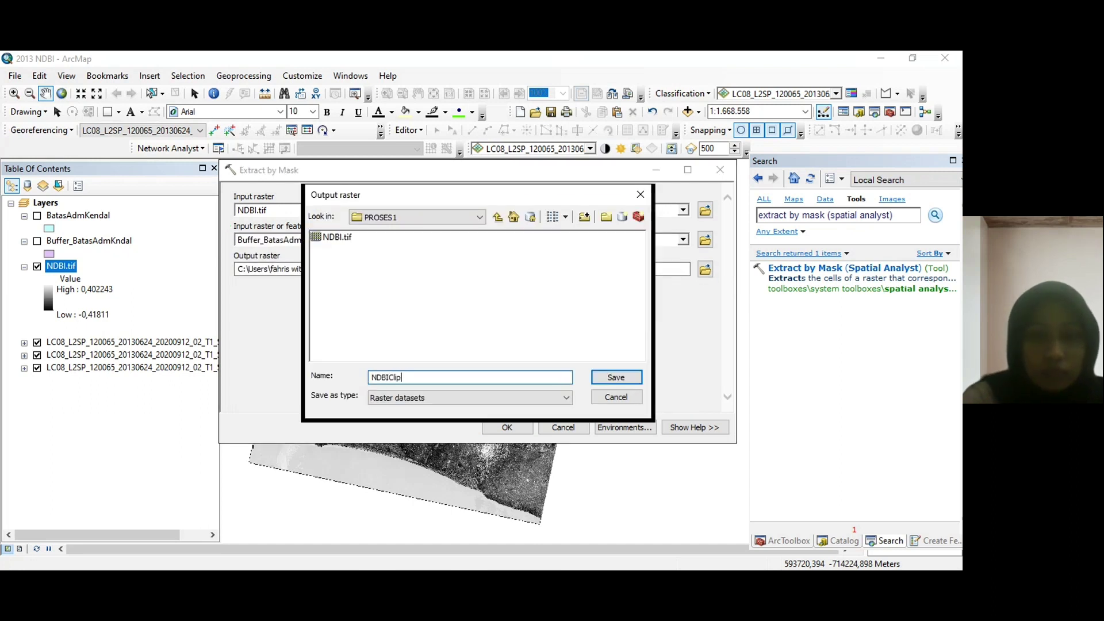
pyautogui.click(616, 377)
pyautogui.click(507, 427)
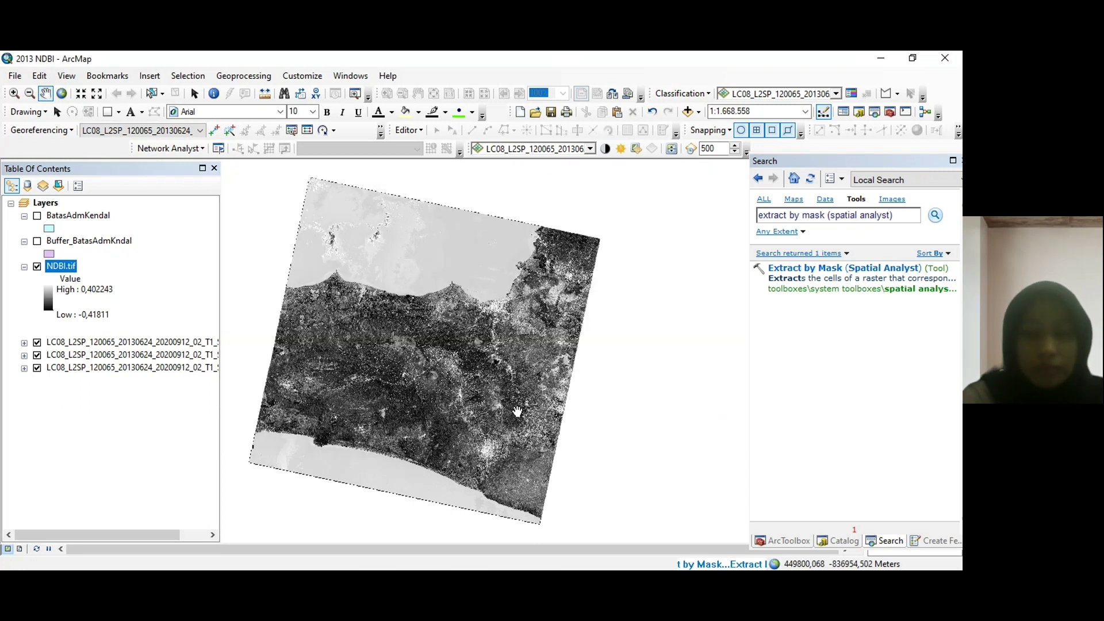
# Leave only the NDBIClipBuffer.tif layer switched on, with its value legend expanded
pyautogui.click(37, 342)
pyautogui.click(24, 342)
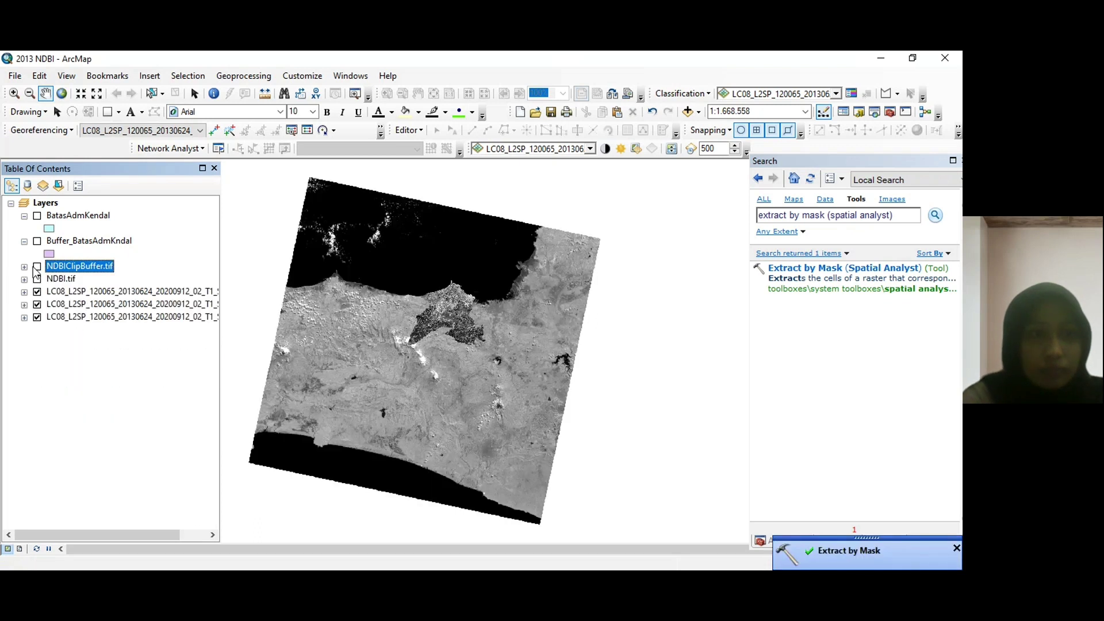
pyautogui.keyDown('ctrl'); pyautogui.click(37, 266); pyautogui.keyUp('ctrl')
pyautogui.click(37, 267)
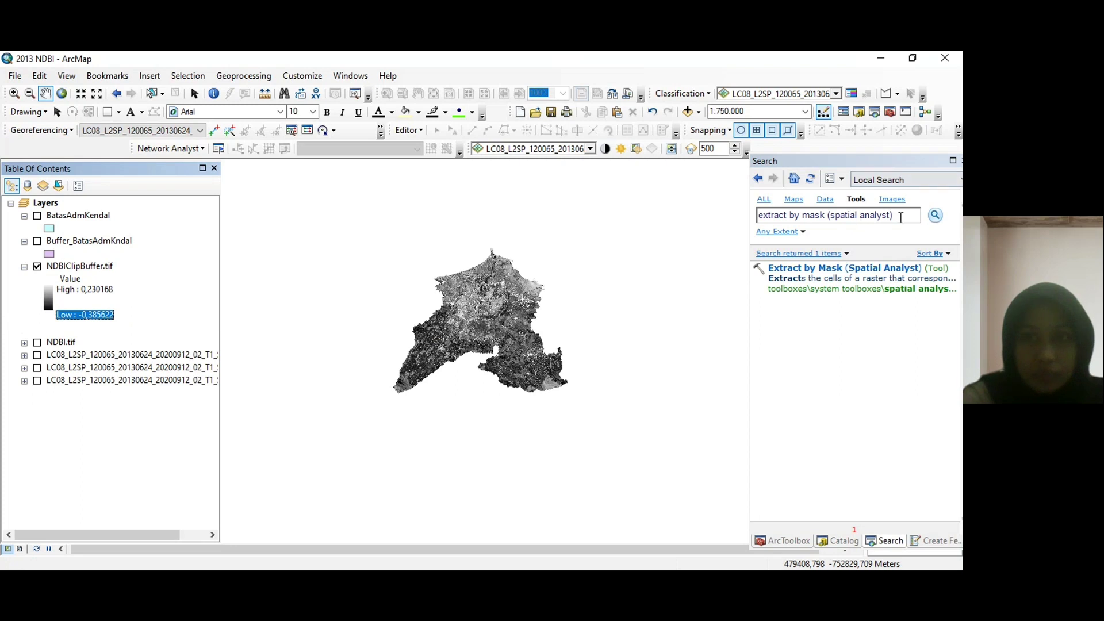
# Find and open the Spatial Analyst Reclassify tool and choose NDBIClipBuffer.tif as its input raster
pyautogui.tripleClick(900, 217)
pyautogui.write('reclassify')
pyautogui.click(787, 312)
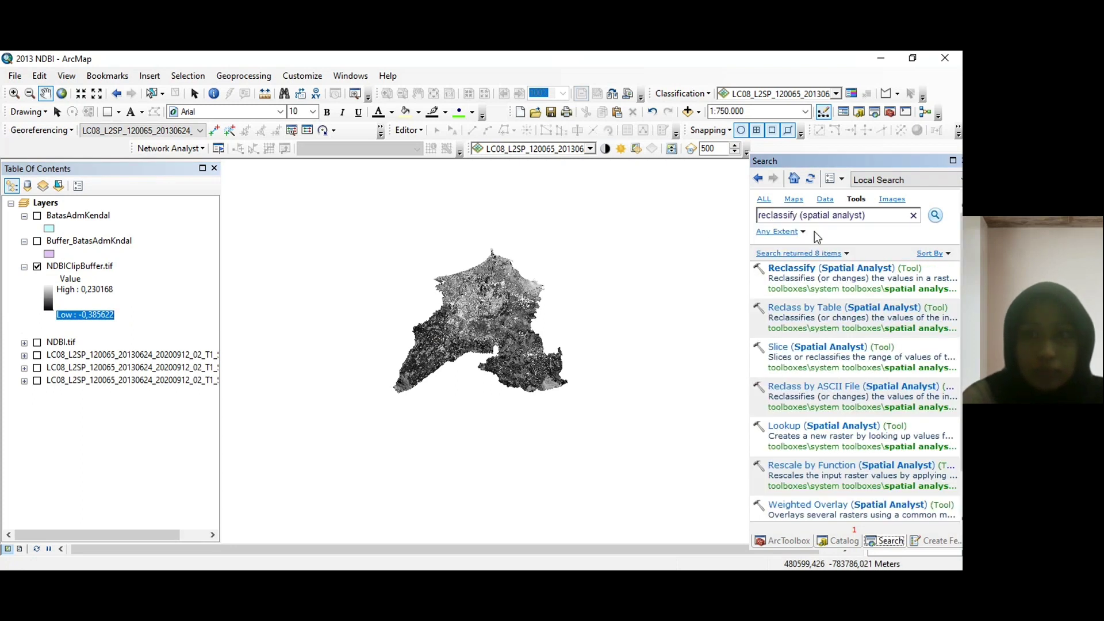
pyautogui.click(791, 268)
pyautogui.click(682, 210)
pyautogui.click(281, 223)
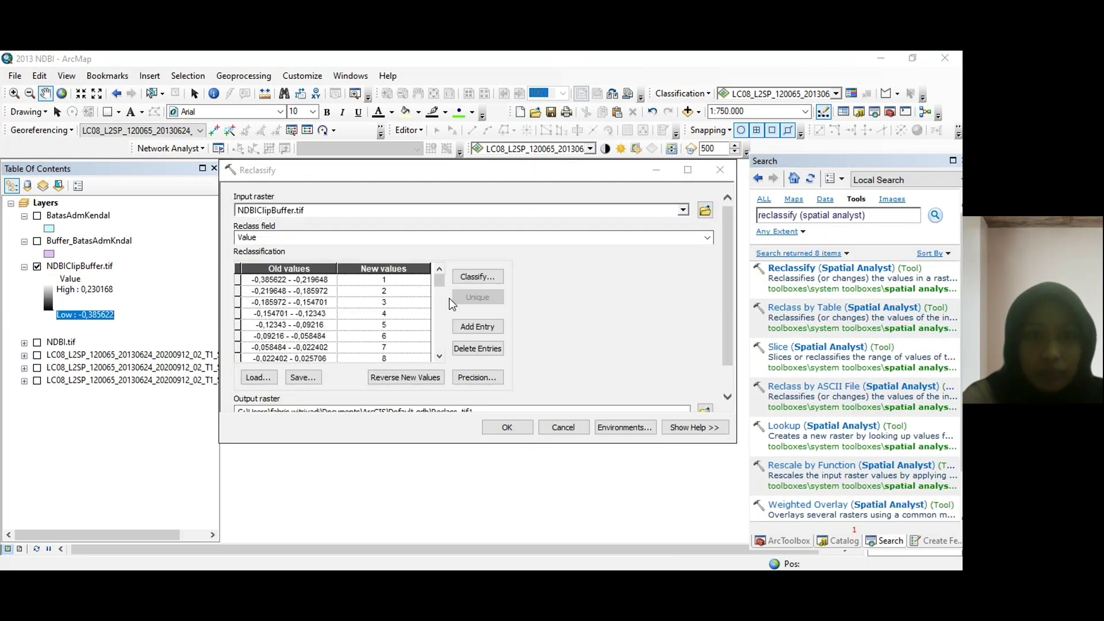
# Classify the NDBIClipBuffer.tif values into 5 equal-interval classes for the reclassification
pyautogui.click(477, 276)
pyautogui.click(500, 170)
pyautogui.click(403, 191)
pyautogui.click(362, 187)
pyautogui.click(339, 239)
pyautogui.click(660, 437)
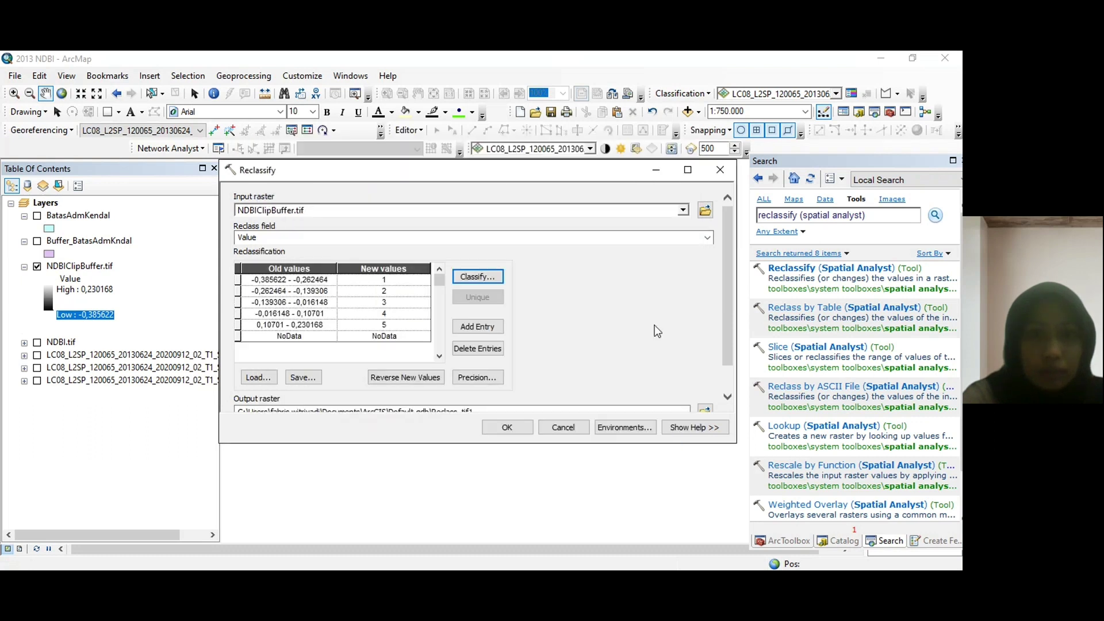
# Set the reclassification output to NDBIreclass2013.tif in the PROSES1 folder and run the tool
pyautogui.scroll(-1, 657, 332)
pyautogui.click(704, 380)
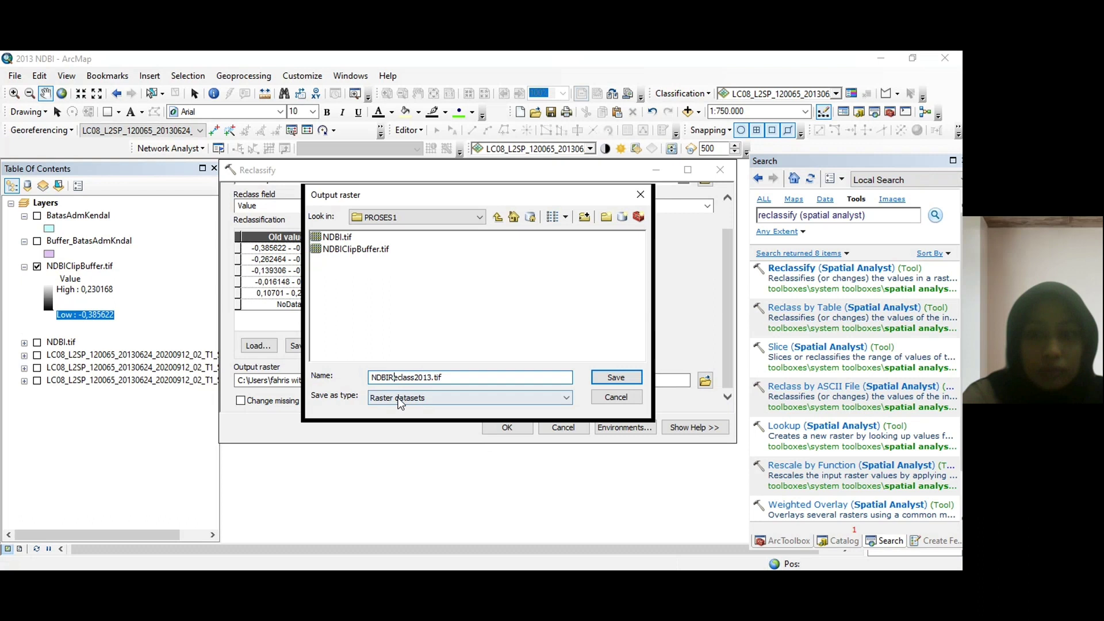
pyautogui.click(616, 377)
pyautogui.click(506, 427)
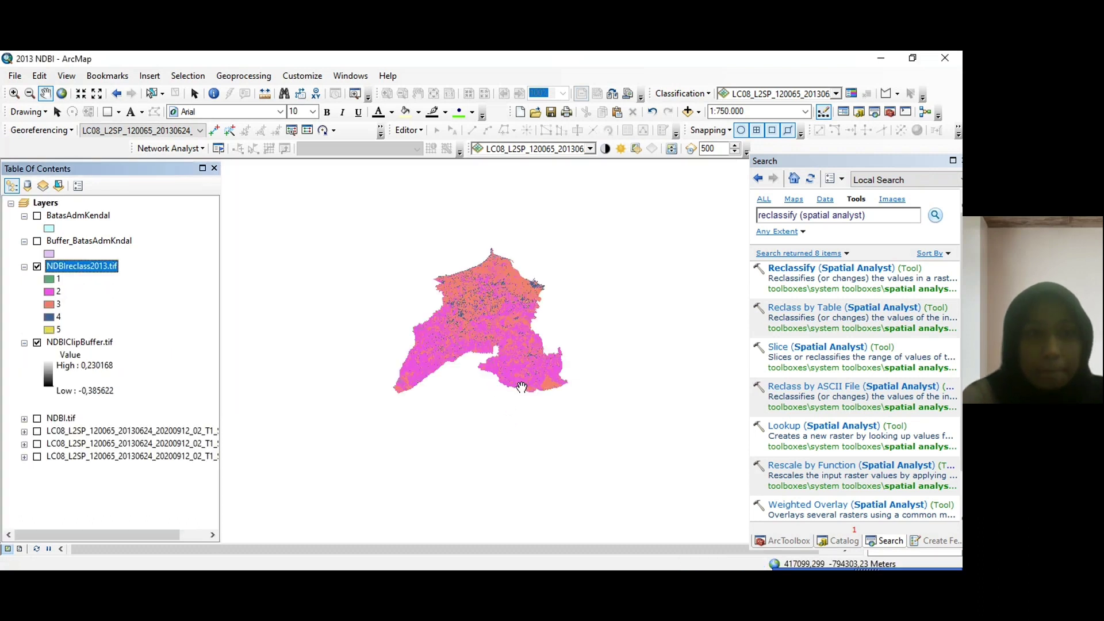
# Convert NDBIreclass2013.tif with the Raster to Polygon tool, saving the output as NDBIPolygon2013 in the PROSES1 folder
pyautogui.hotkey('ctrl', 'f')
pyautogui.write('raster to polygon')
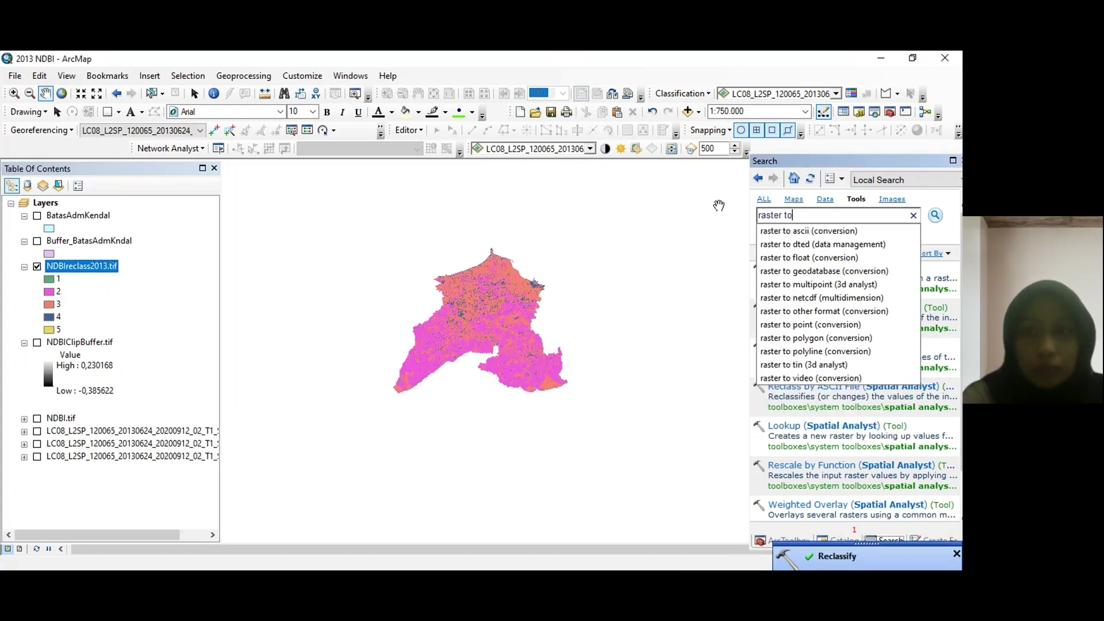
pyautogui.click(847, 230)
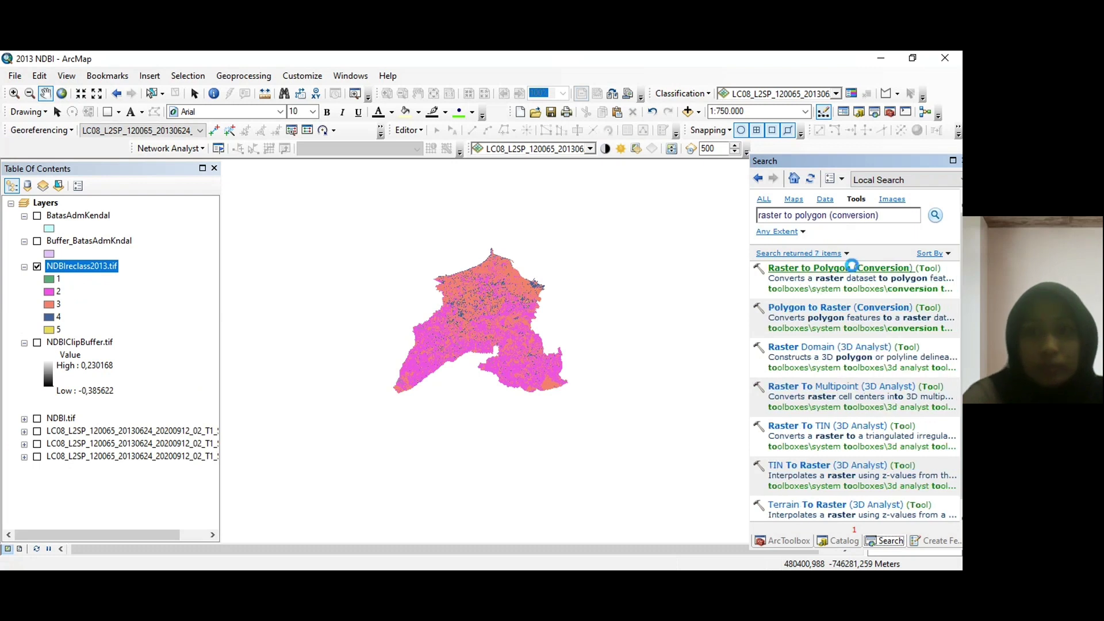
pyautogui.click(836, 269)
pyautogui.click(684, 211)
pyautogui.click(345, 219)
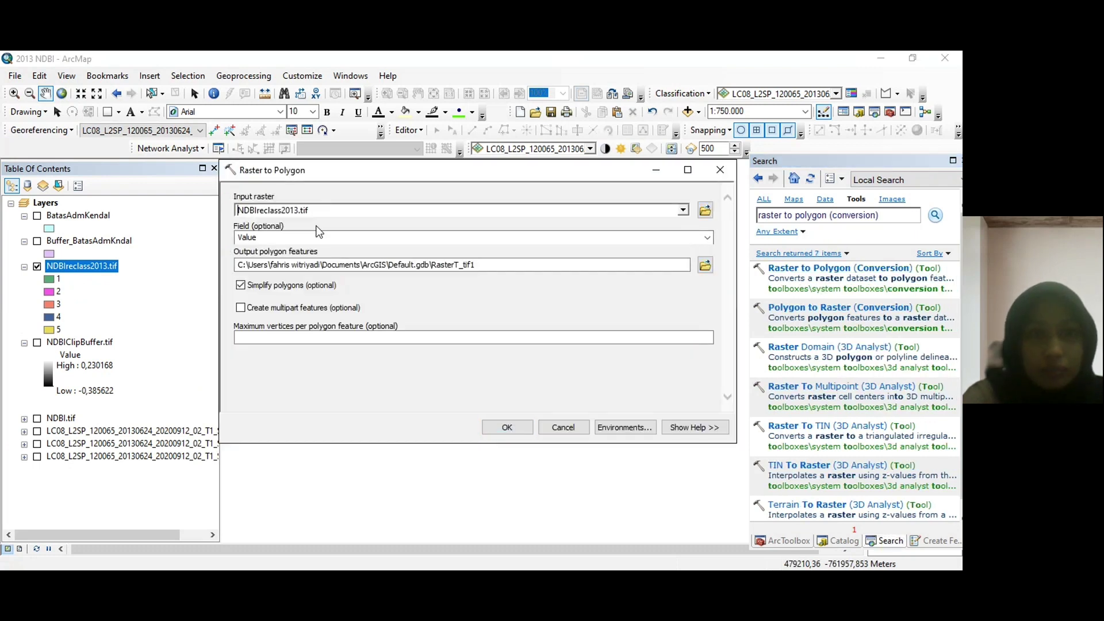
pyautogui.click(705, 265)
pyautogui.write('NDBIPolygon2013.tif')
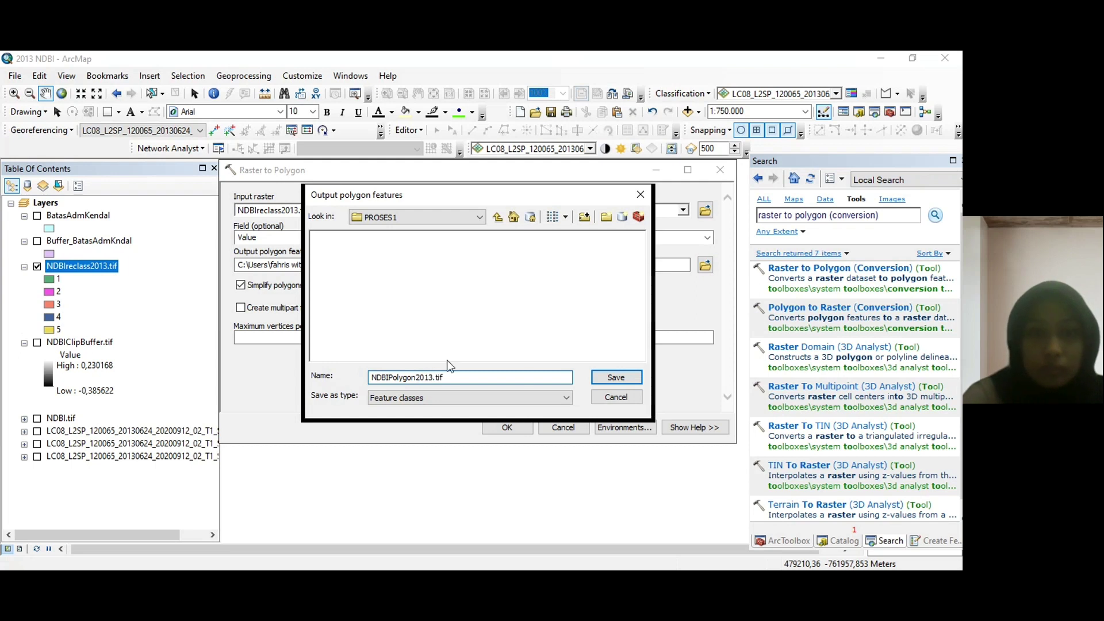
pyautogui.click(616, 377)
pyautogui.click(507, 427)
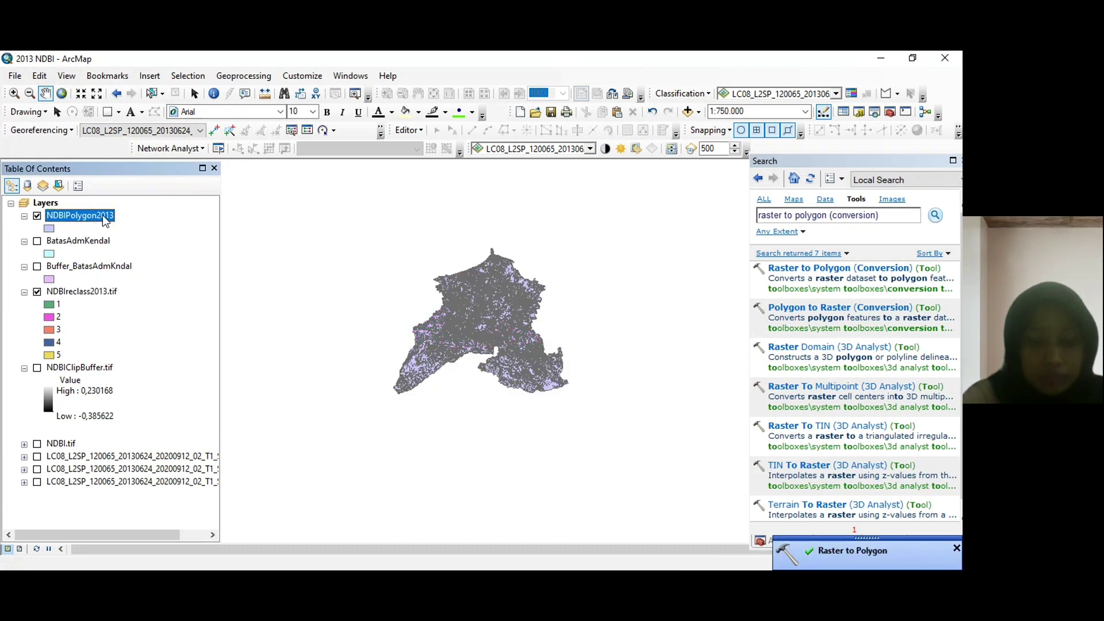
# Dissolve NDBIPolygon2013 by the gridcode field, saving the output as NDBIdissolve2013.shp in the PROSES1 folder
pyautogui.click(243, 76)
pyautogui.click(274, 164)
pyautogui.click(362, 209)
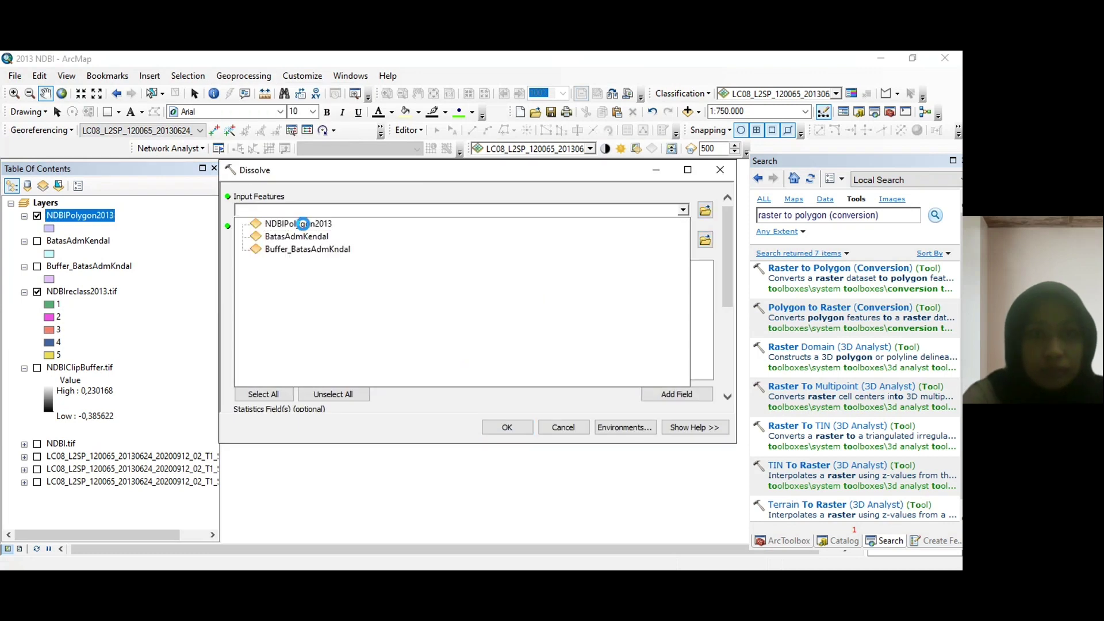
pyautogui.click(303, 223)
pyautogui.click(705, 240)
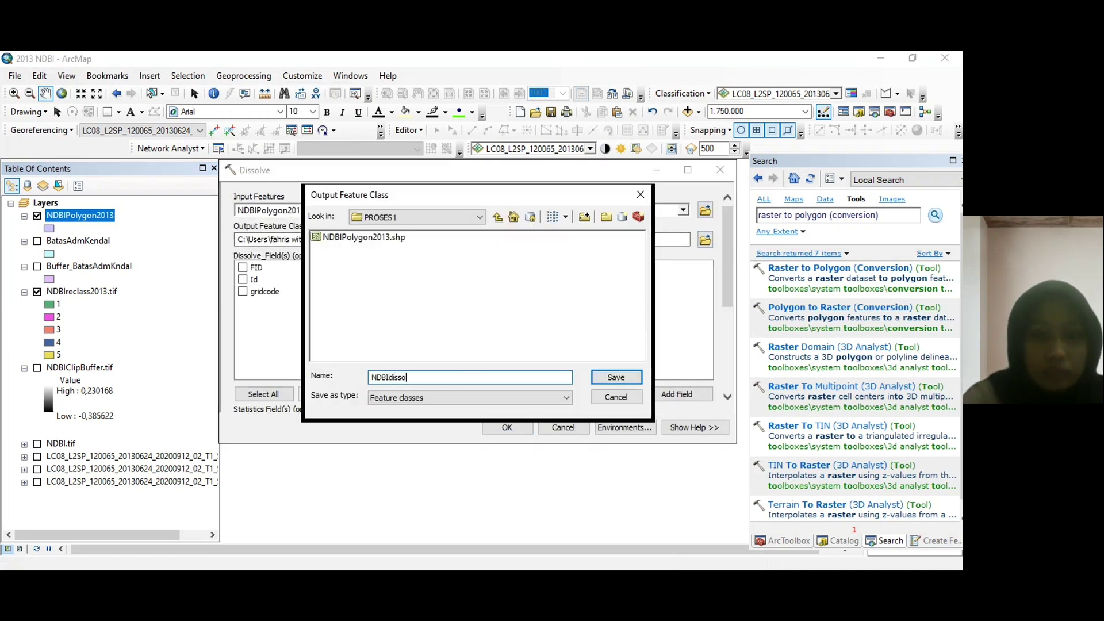
pyautogui.click(616, 377)
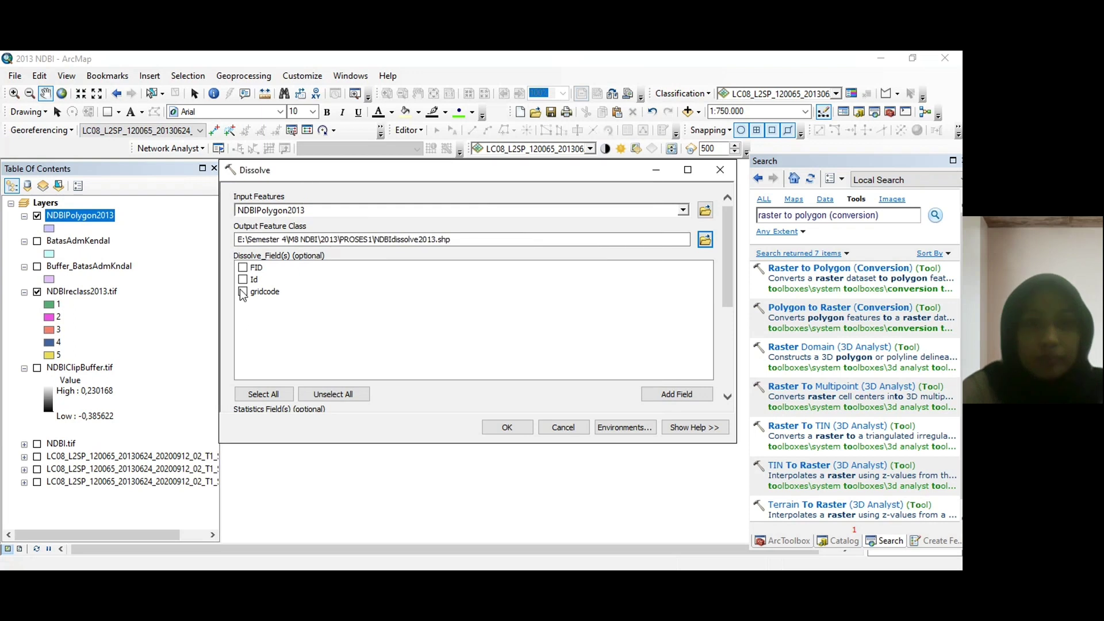
pyautogui.click(506, 427)
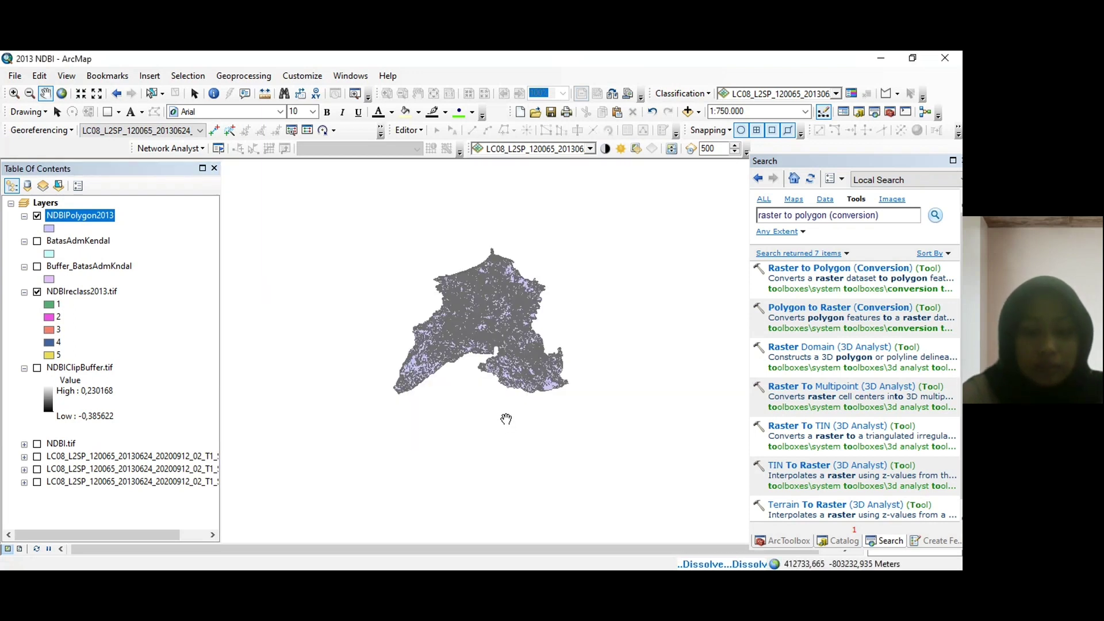
# Clip NDBIdissolve2013 to the BatasAdmKendal boundary, saving the output as NDBIClipdissolve2013 in the PROSES1 folder
pyautogui.click(244, 76)
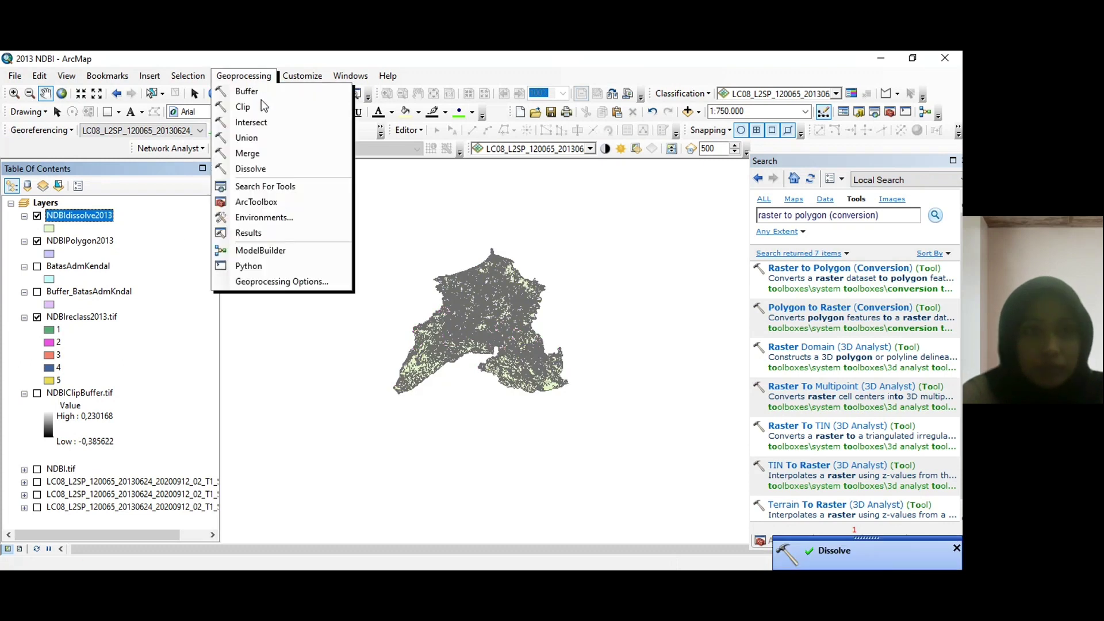
pyautogui.click(263, 107)
pyautogui.click(683, 210)
pyautogui.click(297, 223)
pyautogui.click(683, 240)
pyautogui.click(316, 281)
pyautogui.click(705, 269)
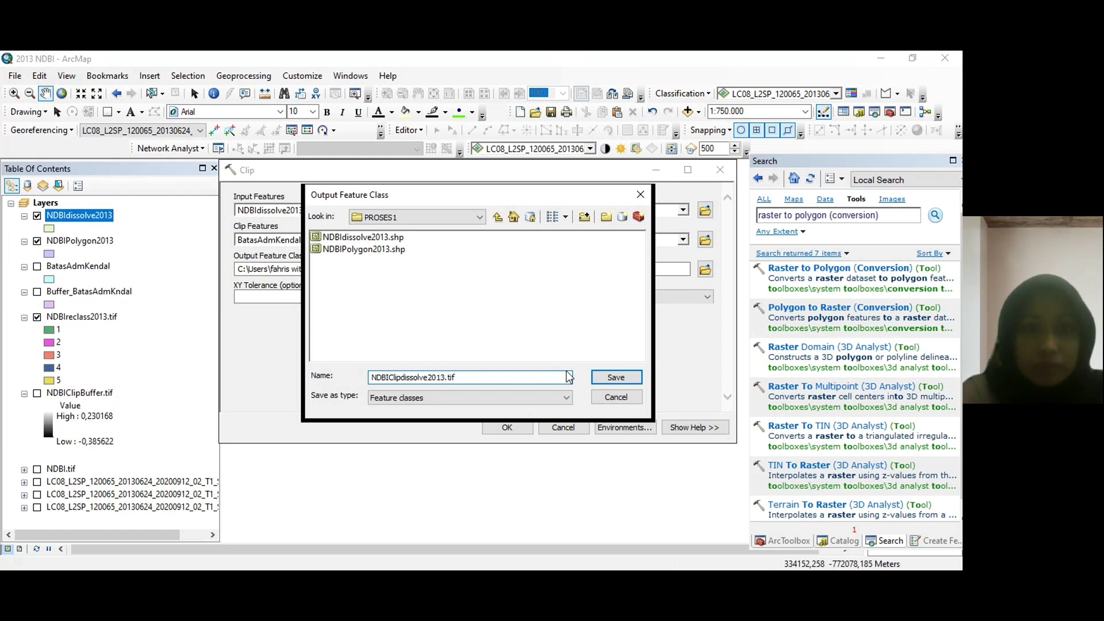
pyautogui.click(616, 377)
pyautogui.click(515, 428)
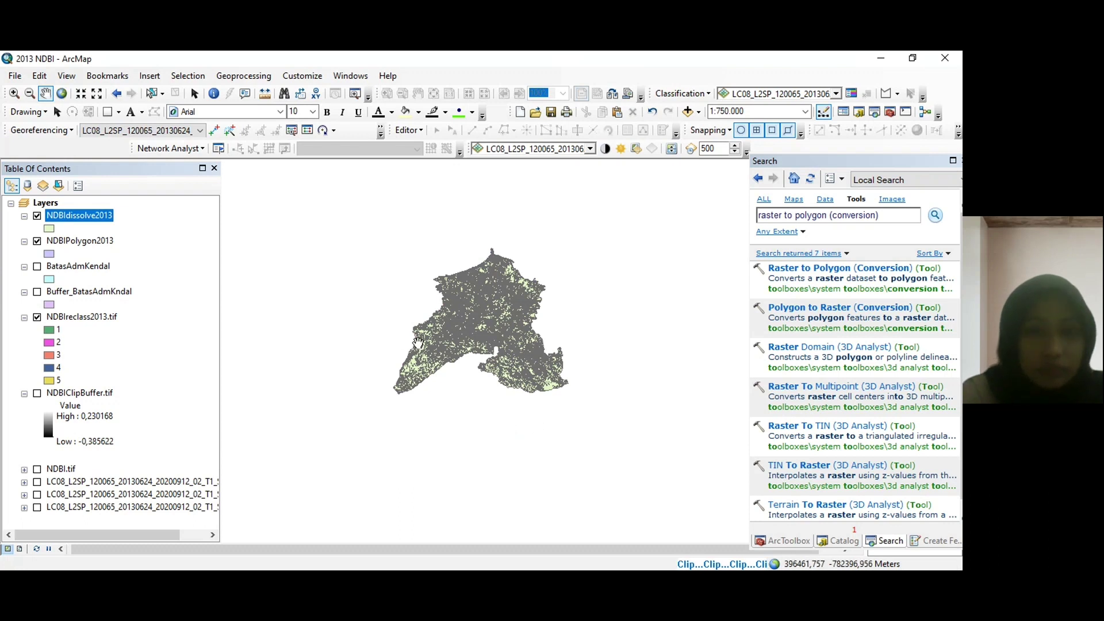
# Open the attribute table of NDBIClipdissolve2013 and add a Text field named Klasifikasi
pyautogui.rightClick(82, 216)
pyautogui.click(97, 259)
pyautogui.click(13, 186)
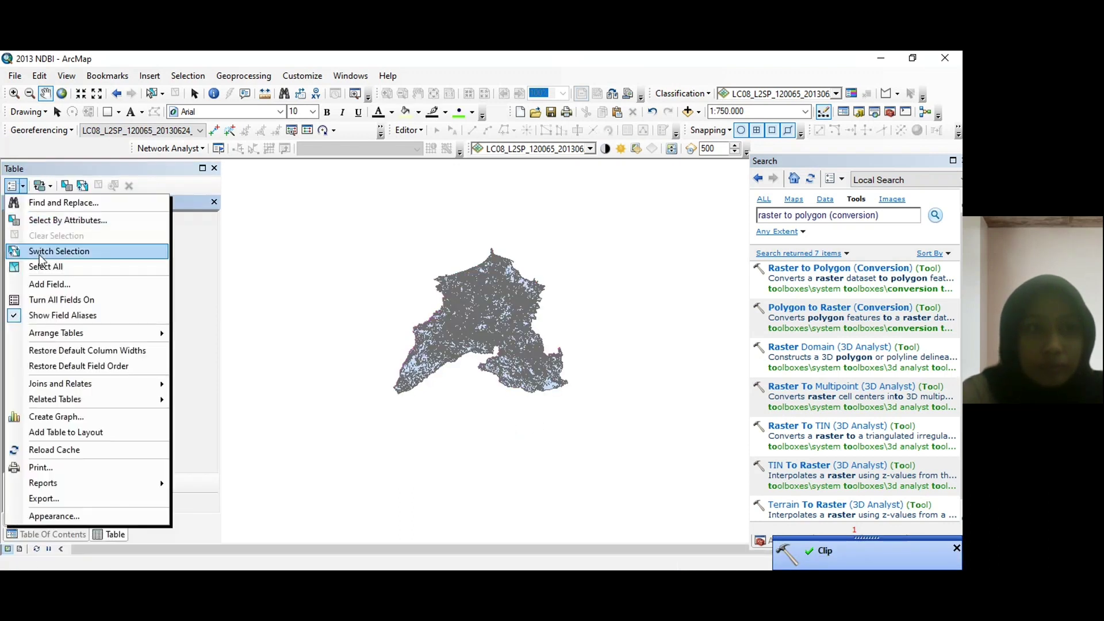
pyautogui.click(54, 281)
pyautogui.write('Ket')
pyautogui.click(543, 264)
pyautogui.click(545, 238)
pyautogui.press('BackSpace')
pyautogui.press('BackSpace')
pyautogui.write('lasifikasi')
pyautogui.click(500, 264)
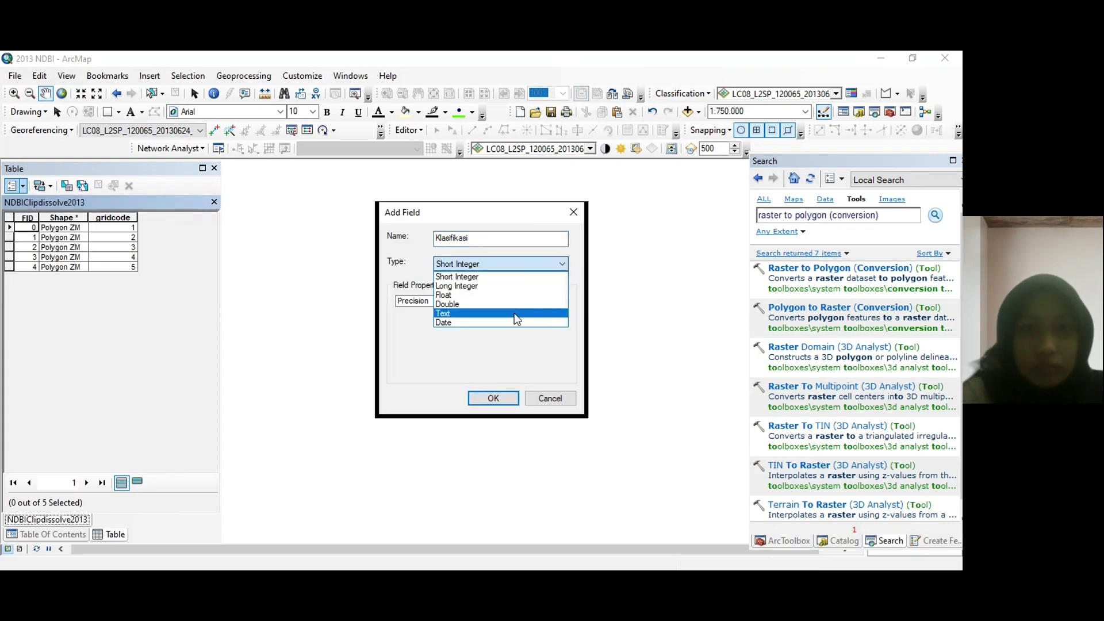
pyautogui.click(460, 312)
pyautogui.click(494, 398)
pyautogui.click(536, 364)
# Add a Double field named Luas to the NDBIClipdissolve2013 attribute table
pyautogui.click(13, 186)
pyautogui.click(46, 283)
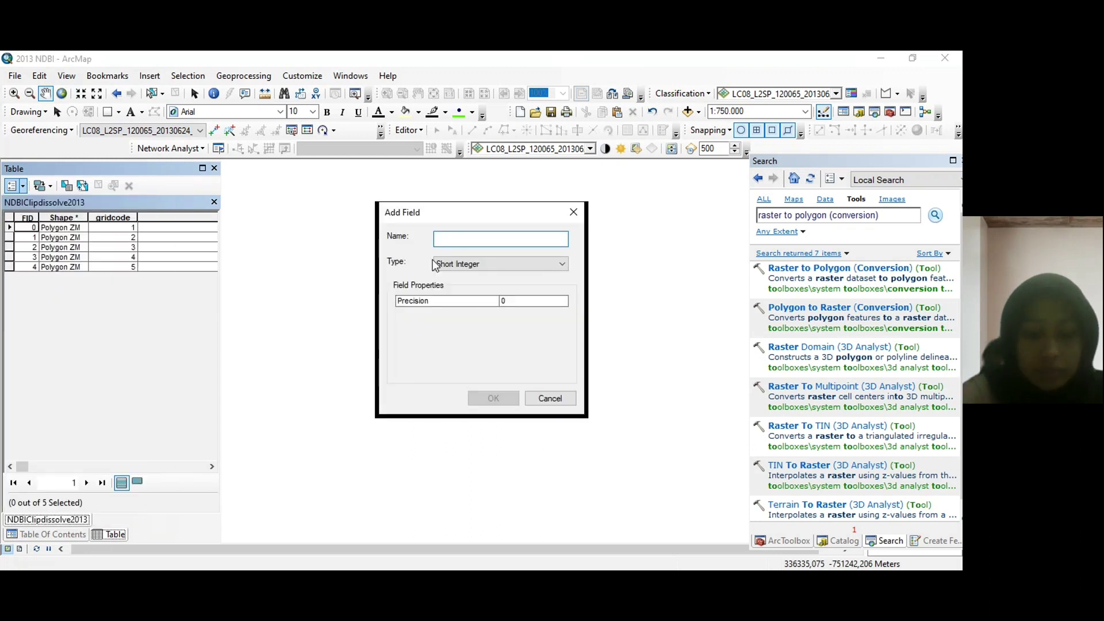
pyautogui.write('Luas')
pyautogui.click(541, 265)
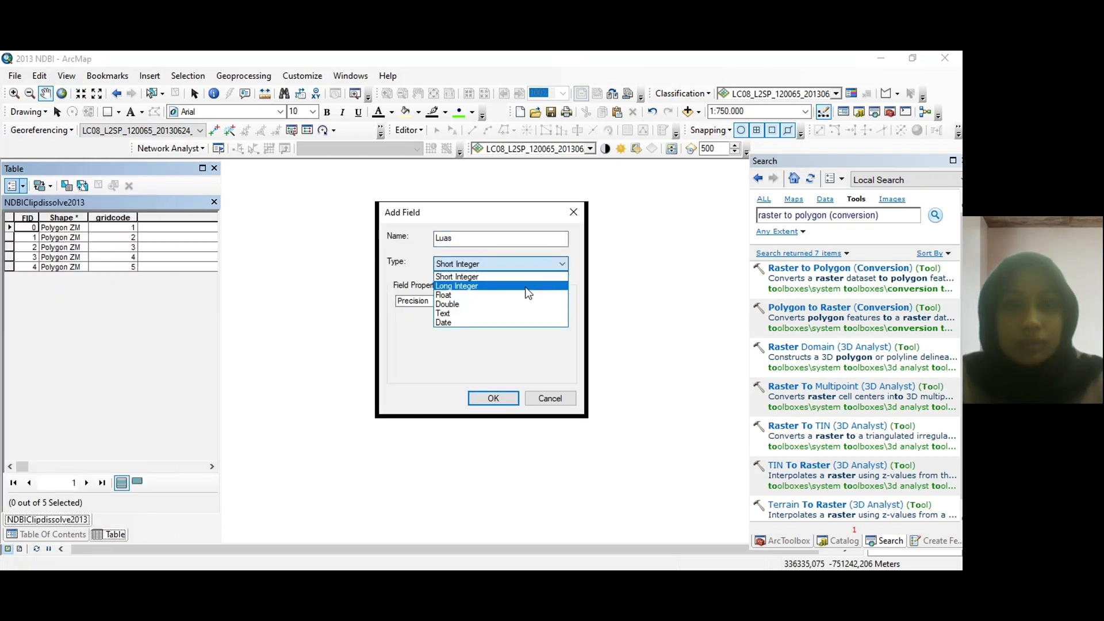
pyautogui.click(504, 305)
pyautogui.click(493, 398)
# Calculate each class polygon's area into the Luas field with Calculate Geometry
pyautogui.moveTo(35, 466); pyautogui.dragTo(175, 466)
pyautogui.hscroll(-3, 122, 253)
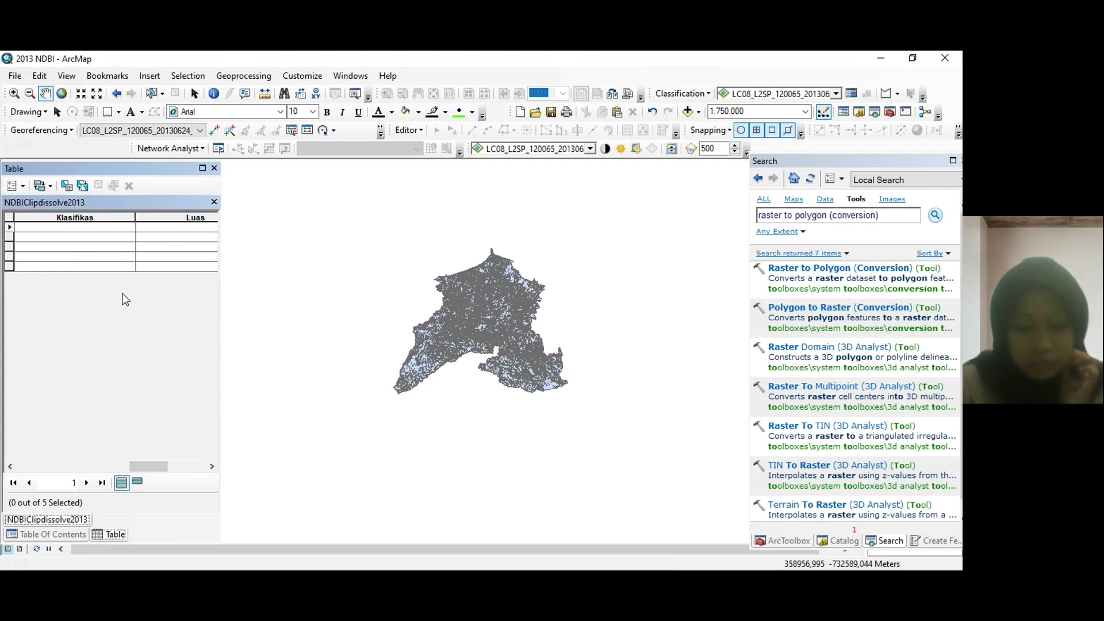
pyautogui.rightClick(183, 216)
pyautogui.click(105, 217)
pyautogui.rightClick(46, 216)
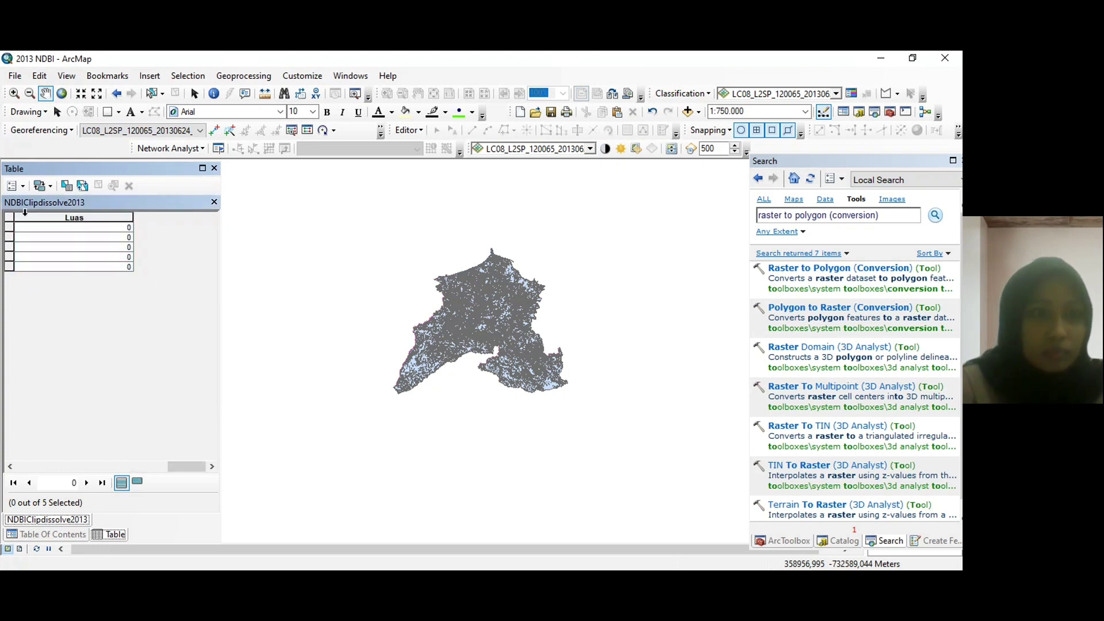
pyautogui.click(110, 321)
pyautogui.click(619, 350)
pyautogui.click(537, 396)
pyautogui.click(450, 345)
# Start an editing session on the NDBIClipdissolve2013 layer, continuing past the spatial reference warnings
pyautogui.moveTo(187, 466); pyautogui.dragTo(113, 466)
pyautogui.click(46, 534)
pyautogui.rightClick(85, 219)
pyautogui.click(325, 389)
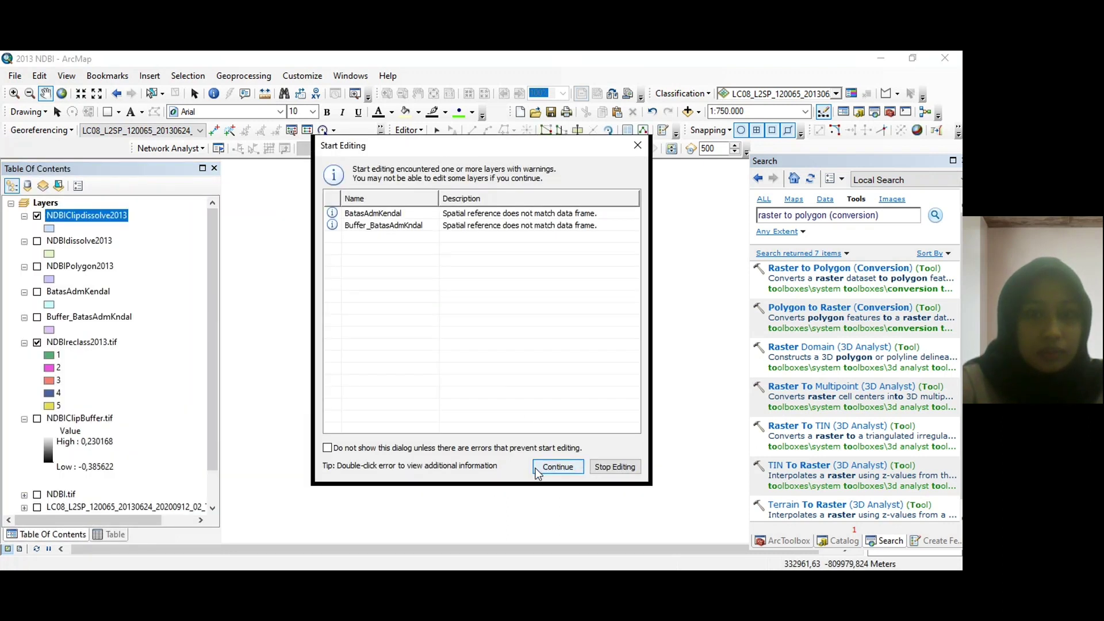
pyautogui.click(556, 464)
# Fill Klasifikas for gridcodes 1 to 5 with Non Terbangun, Kepadatan Rendah, Kepadatan Sedang, Kepadatan Tinggi and Kepadatan Sangat Tinggi, and save the edits
pyautogui.write('Non Terbangun')
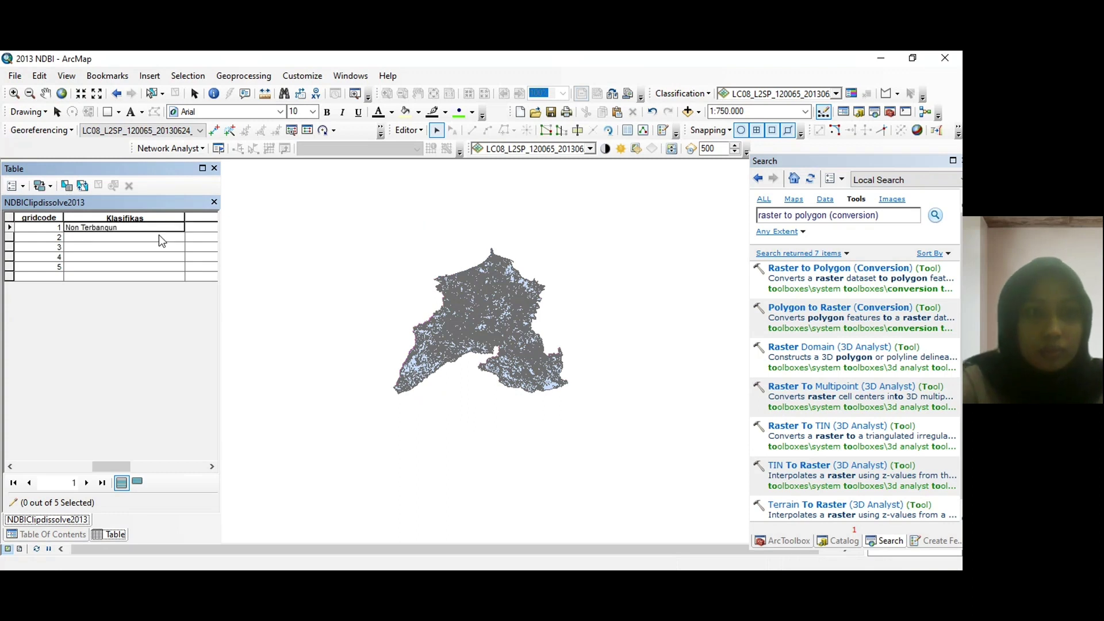
pyautogui.click(160, 237)
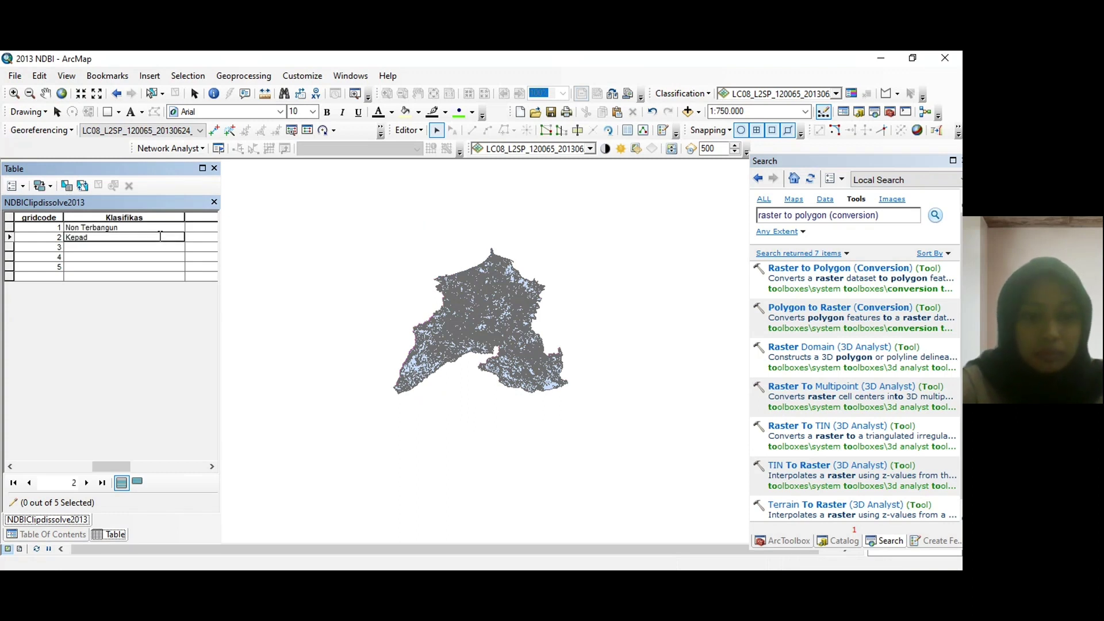
pyautogui.write('Kepadatan Sedang')
pyautogui.press('Return')
pyautogui.write('Kepadatan Tinggi')
pyautogui.press('Return')
pyautogui.write('Kepadatan Sanga')
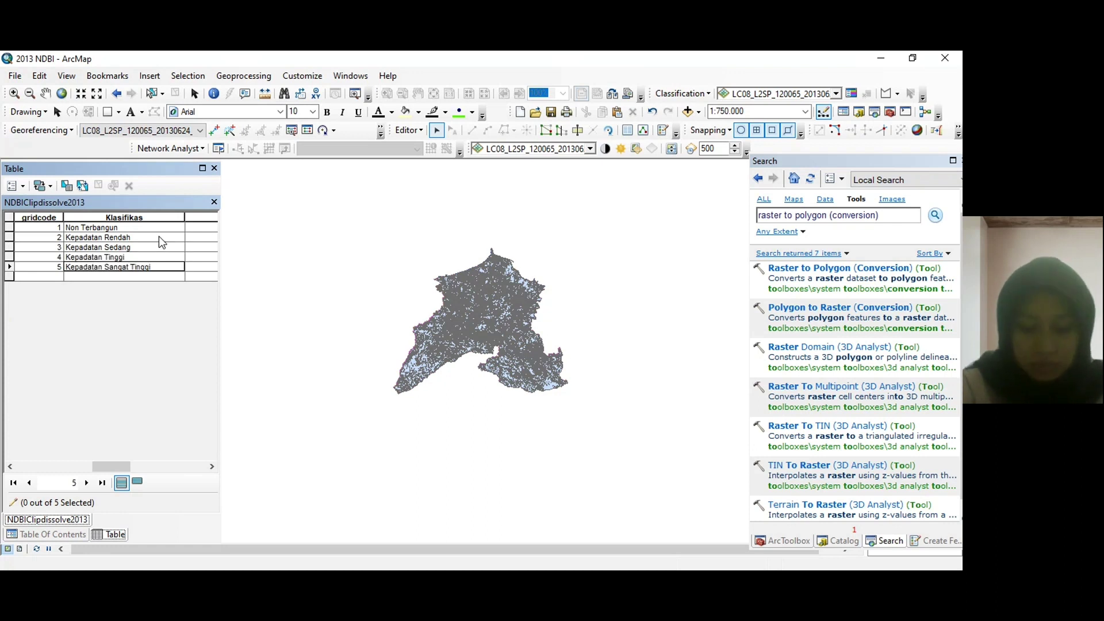
pyautogui.click(408, 130)
pyautogui.click(431, 178)
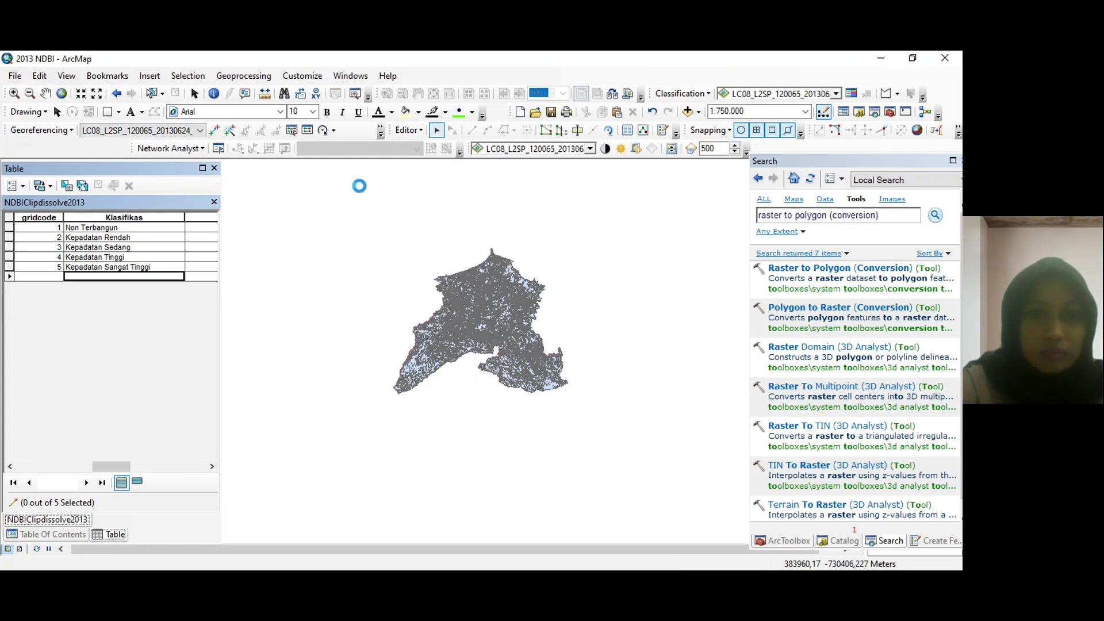
# Stop the editing session on NDBIClipdissolve2013 and return to the layer list
pyautogui.click(398, 133)
pyautogui.click(418, 162)
pyautogui.click(70, 534)
# Symbolize NDBIClipdissolve2013 by unique values of Klasifikas, excluding all other values and adding every class
pyautogui.rightClick(63, 214)
pyautogui.click(174, 506)
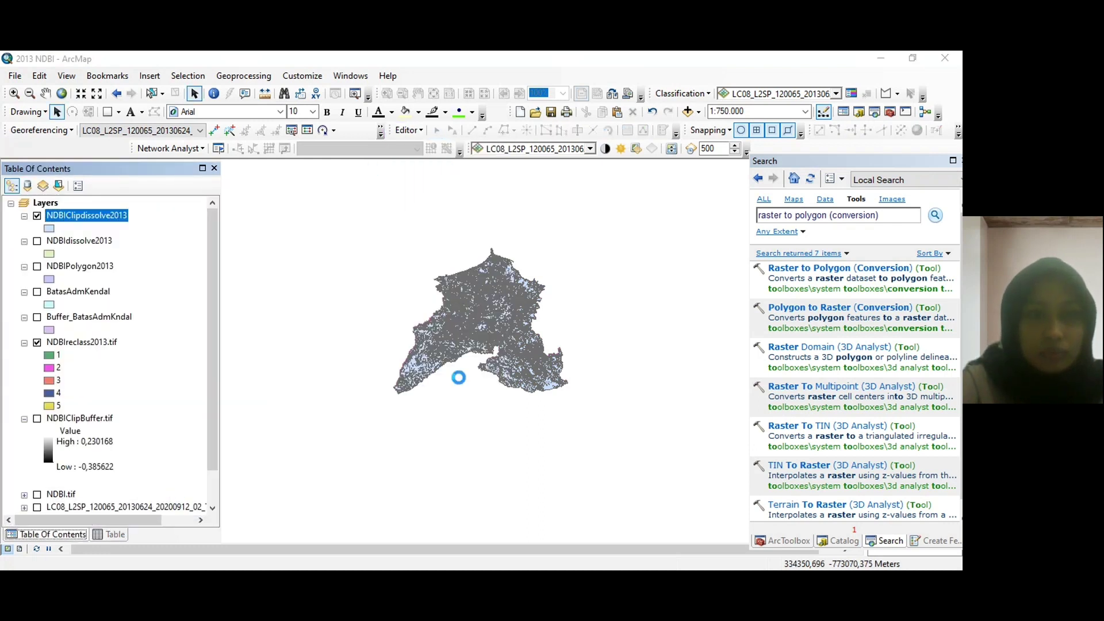
pyautogui.click(412, 146)
pyautogui.click(278, 205)
pyautogui.click(279, 184)
pyautogui.click(428, 196)
pyautogui.click(379, 216)
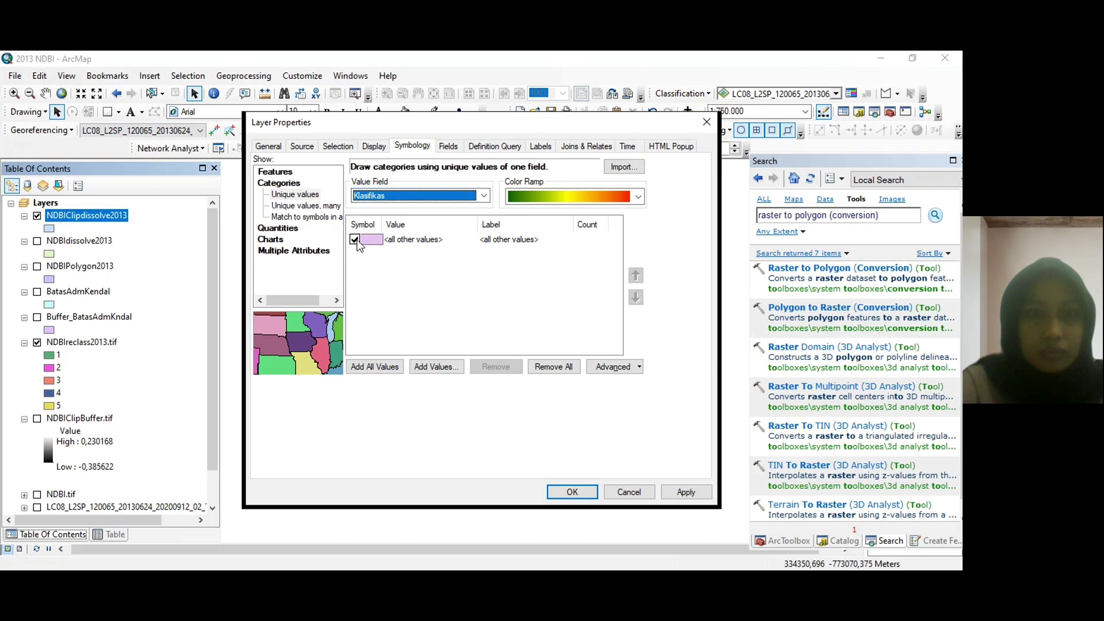
pyautogui.click(355, 239)
pyautogui.click(375, 366)
# Order the classes from Non Terbangun to Kepadatan Sangat Tinggi and apply the green-to-red color ramp
pyautogui.click(463, 275)
pyautogui.click(635, 297)
pyautogui.click(635, 297)
pyautogui.click(506, 311)
pyautogui.click(636, 276)
pyautogui.click(635, 276)
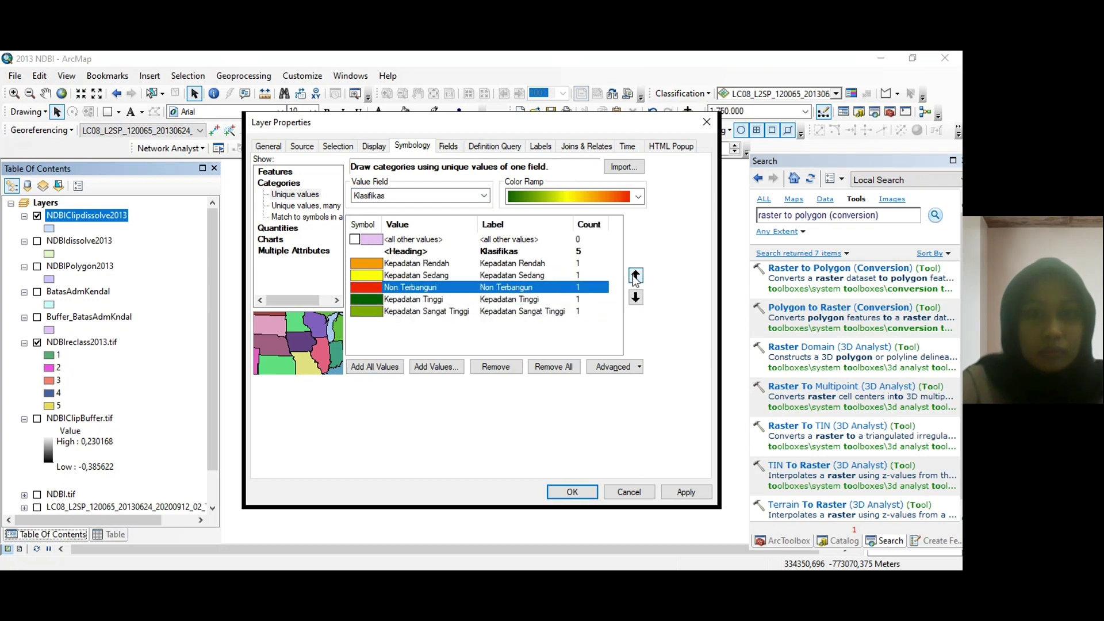
pyautogui.click(635, 276)
pyautogui.click(595, 197)
pyautogui.click(532, 377)
pyautogui.click(662, 493)
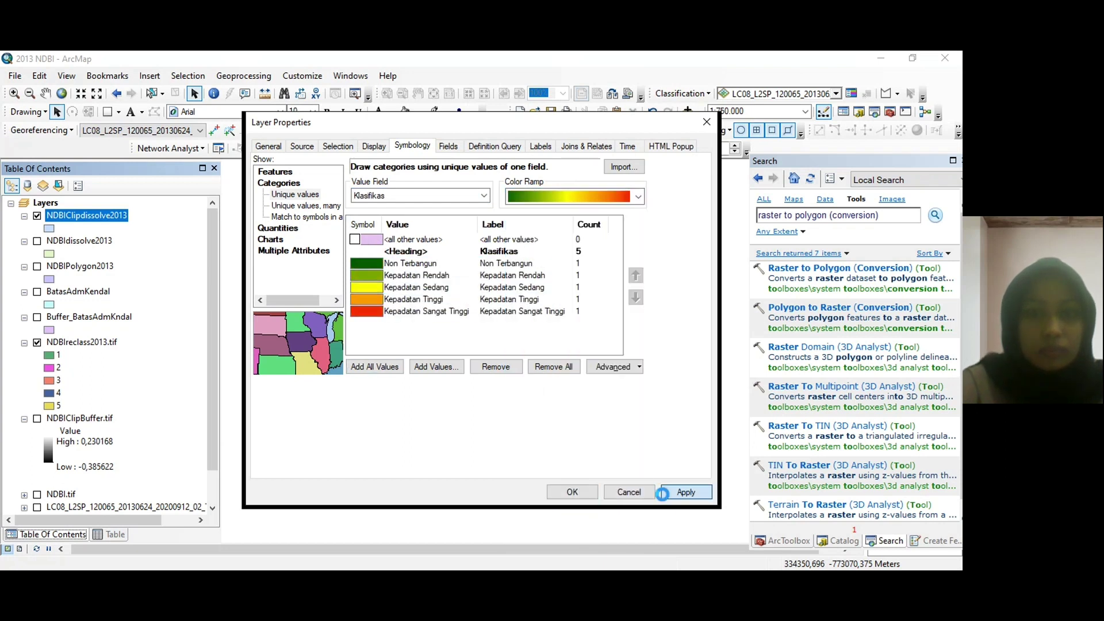
pyautogui.click(572, 491)
# Set the outlines of the NDBIClipdissolve2013 class symbols to No Color
pyautogui.doubleClick(49, 240)
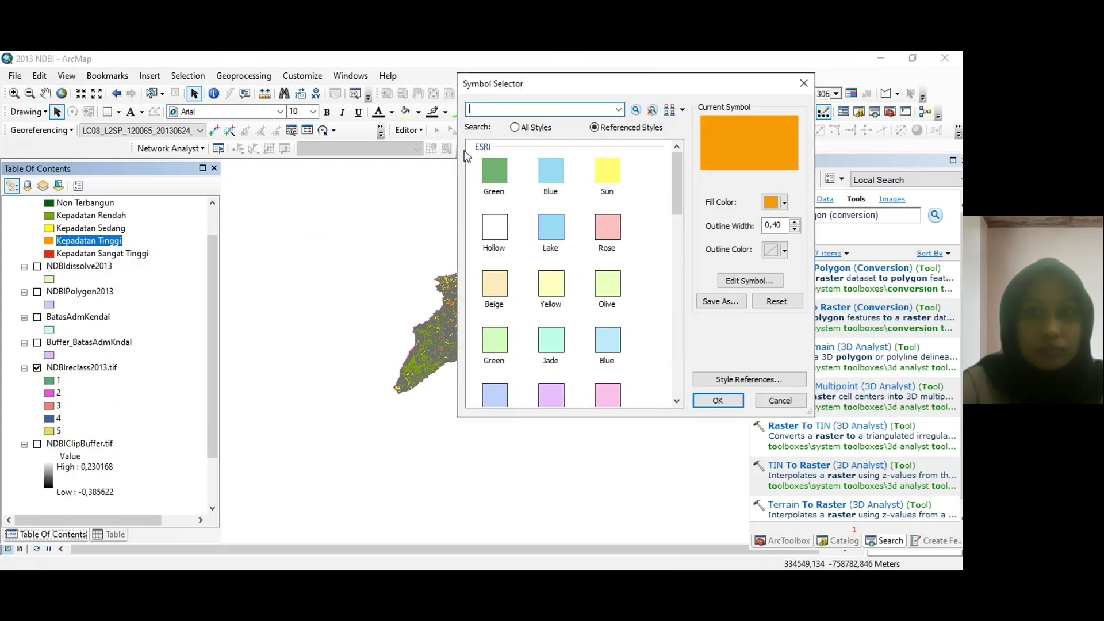
pyautogui.click(804, 84)
pyautogui.doubleClick(49, 253)
pyautogui.click(717, 400)
pyautogui.doubleClick(49, 266)
pyautogui.click(717, 400)
pyautogui.doubleClick(49, 291)
pyautogui.click(783, 250)
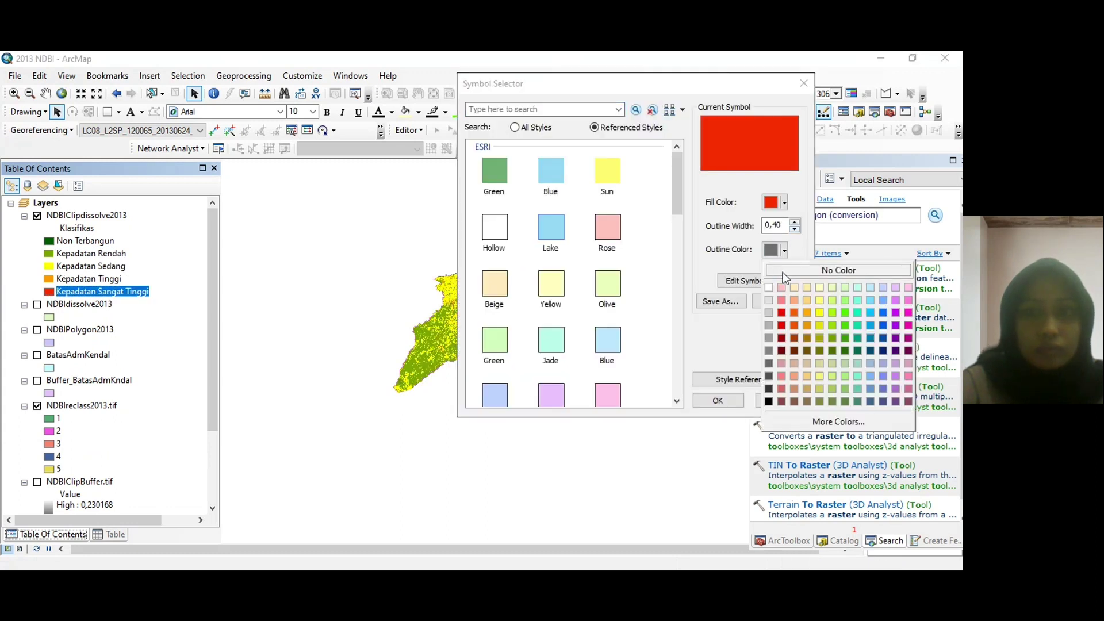
pyautogui.click(783, 272)
pyautogui.click(717, 400)
# Hide NDBIClipdissolve2013 and NDBIreclass2013.tif and collapse the legends of all layers
pyautogui.scroll(2, 508, 323)
pyautogui.scroll(-3, 69, 450)
pyautogui.click(25, 382)
pyautogui.click(37, 368)
pyautogui.scroll(1, 35, 356)
pyautogui.click(24, 216)
pyautogui.click(36, 215)
pyautogui.click(24, 329)
pyautogui.click(24, 305)
pyautogui.click(24, 280)
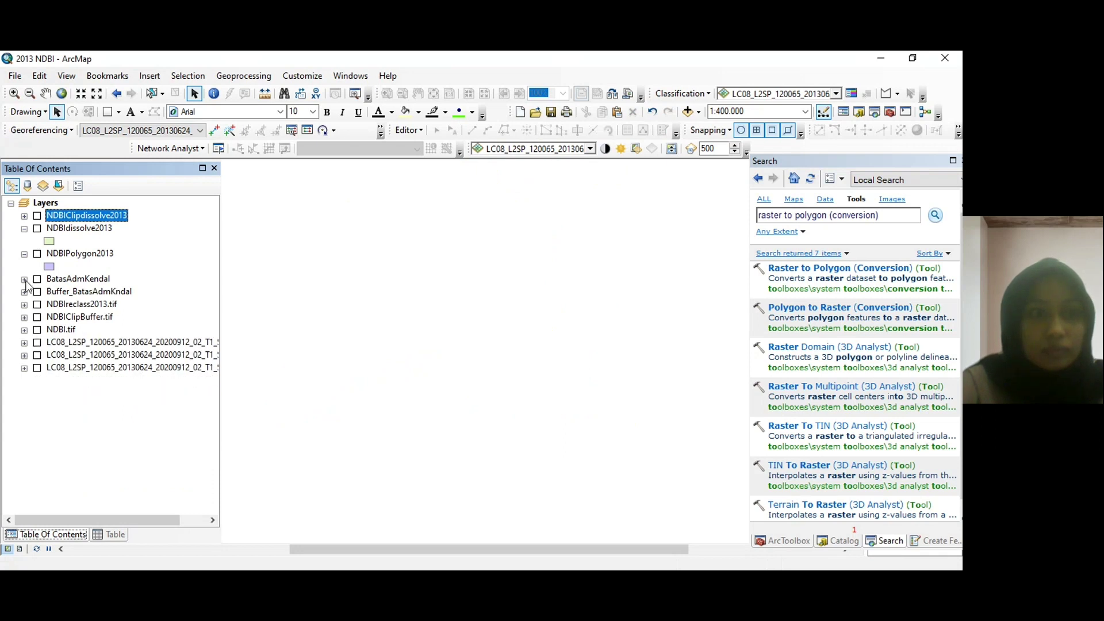
pyautogui.click(24, 254)
pyautogui.click(24, 229)
# Display the three Landsat band layers B5, B6 and B7
pyautogui.click(37, 317)
pyautogui.click(37, 330)
pyautogui.click(37, 342)
# Enter the Raster Calculator expression (Float(B7 - B5) / Float(B7 + B5)) using the Landsat SR bands
pyautogui.write('raster')
pyautogui.click(805, 242)
pyautogui.click(847, 268)
pyautogui.click(568, 305)
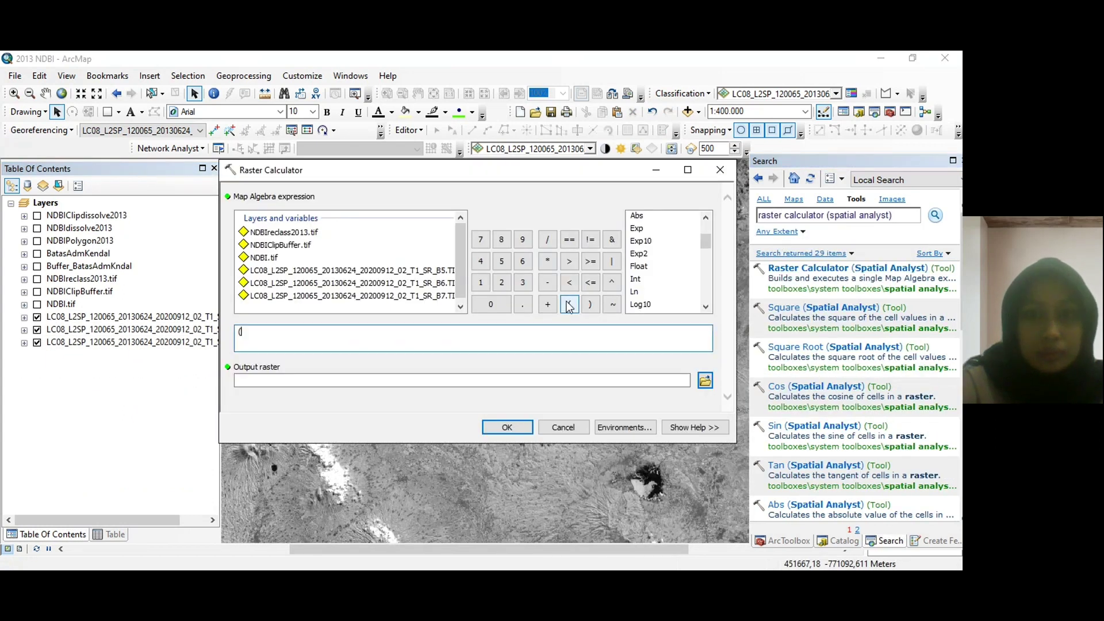
pyautogui.doubleClick(351, 295)
pyautogui.click(547, 283)
pyautogui.doubleClick(351, 271)
pyautogui.doubleClick(638, 266)
pyautogui.doubleClick(350, 295)
pyautogui.click(548, 304)
pyautogui.doubleClick(350, 270)
pyautogui.click(590, 304)
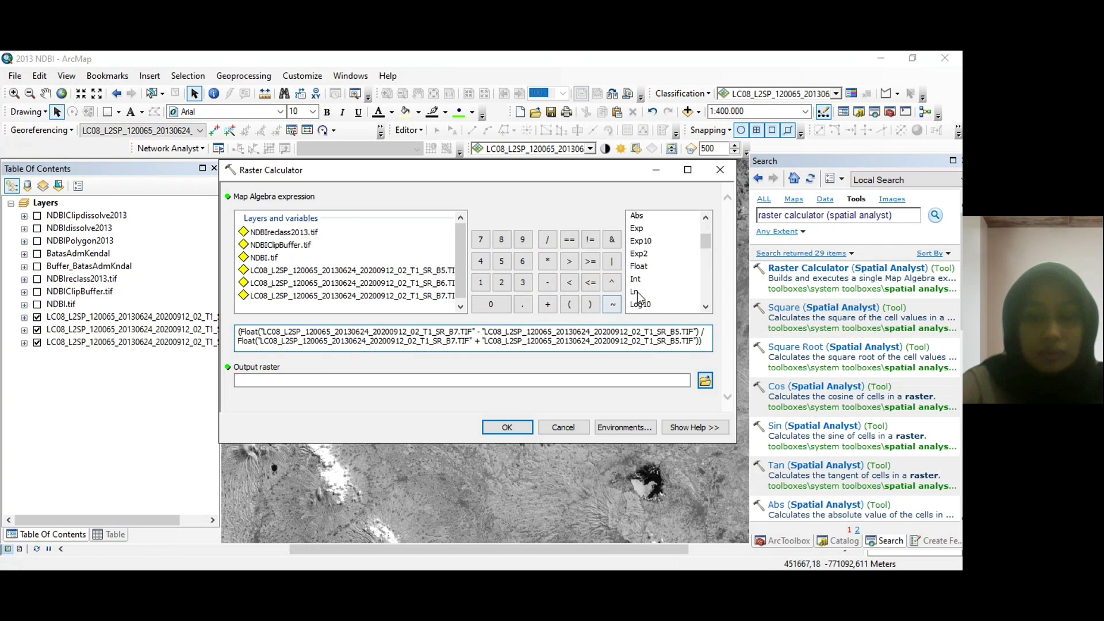
# Append + 1 to the expression and calculate the output raster UI.tif in the PROSES1 folder
pyautogui.click(548, 304)
pyautogui.click(481, 282)
pyautogui.click(705, 380)
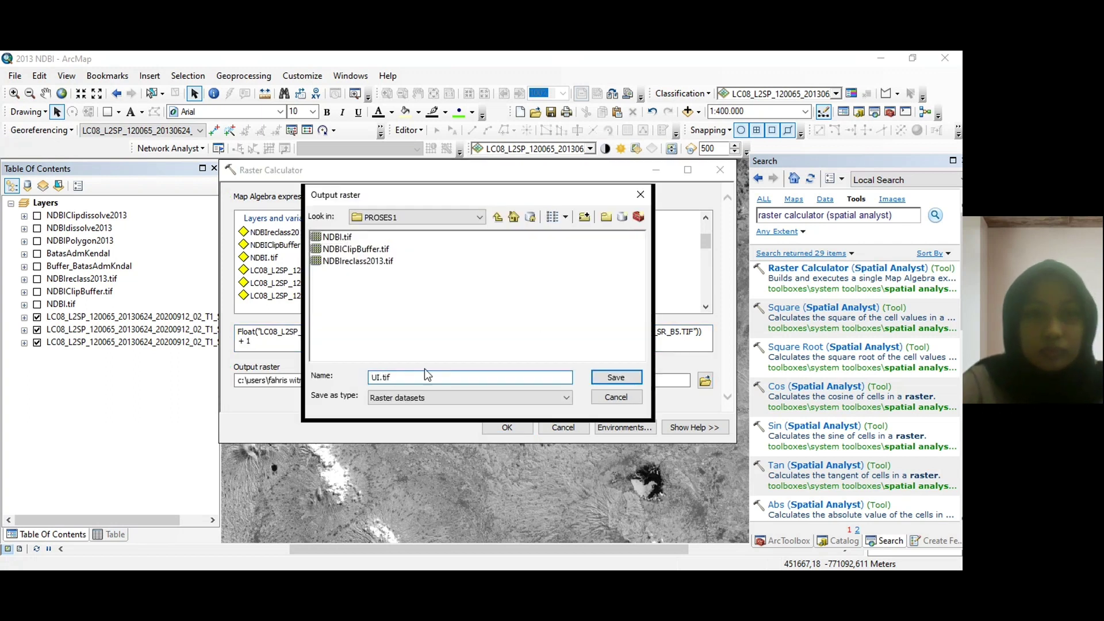
pyautogui.click(616, 379)
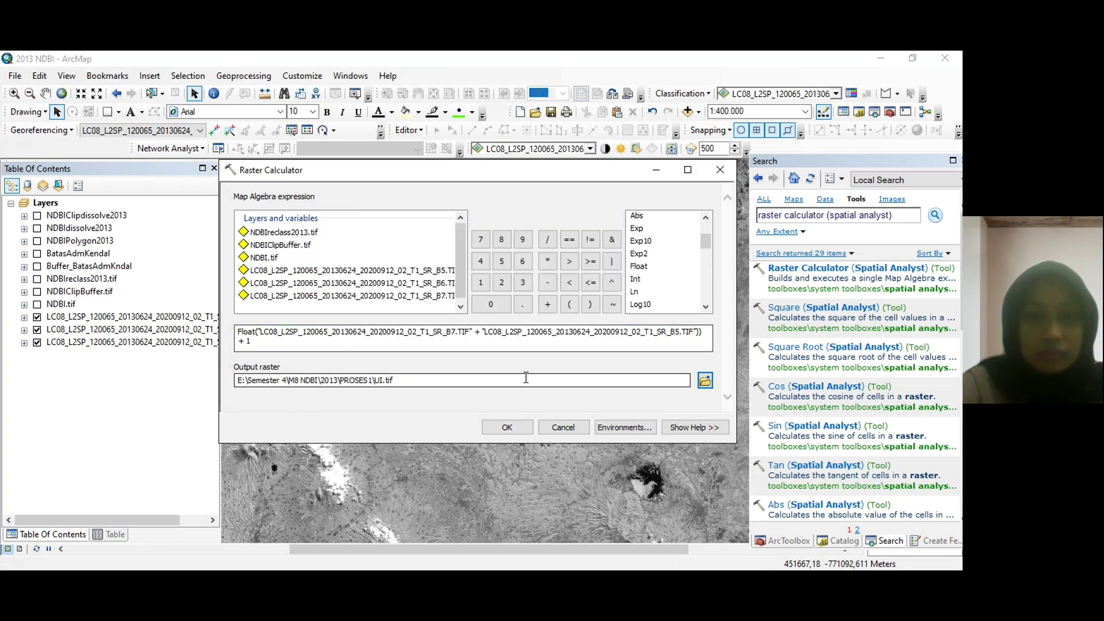
pyautogui.click(507, 427)
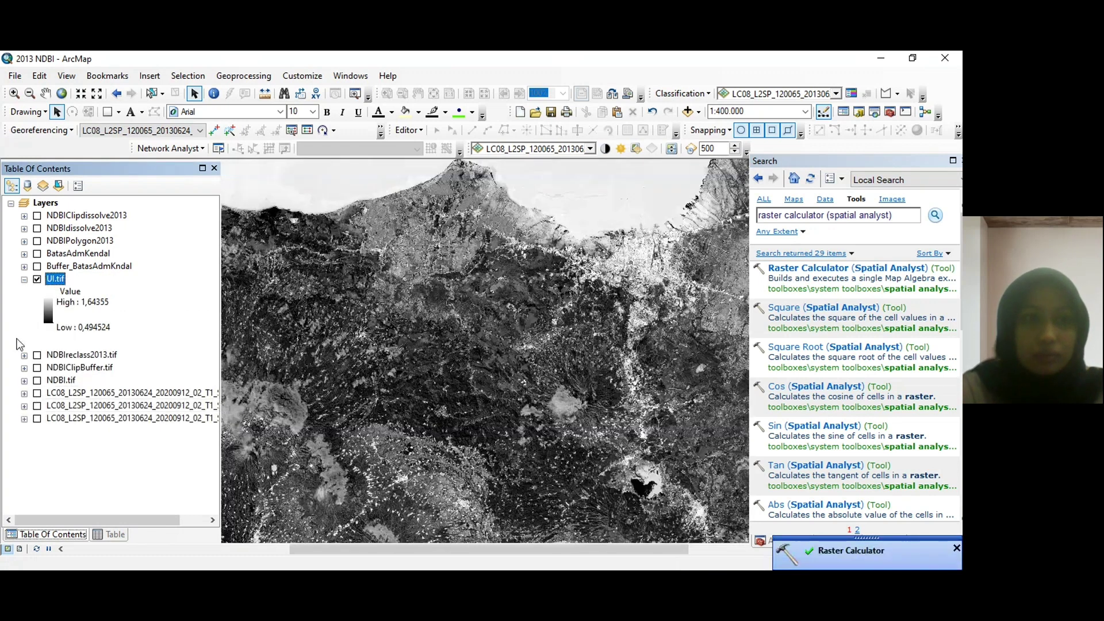
# Set up Extract by Mask with UI.tif as the input raster and Buffer_BatasAdmKndal as the mask
pyautogui.moveTo(903, 216); pyautogui.dragTo(756, 215)
pyautogui.write('extra')
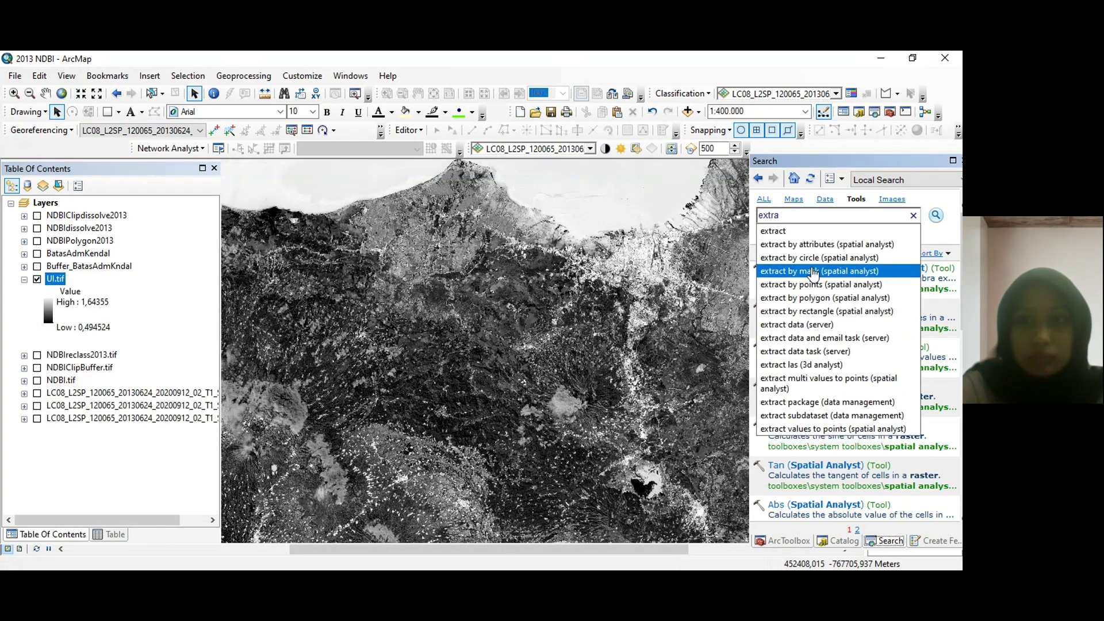
pyautogui.click(815, 271)
pyautogui.click(822, 268)
pyautogui.click(682, 209)
pyautogui.click(295, 222)
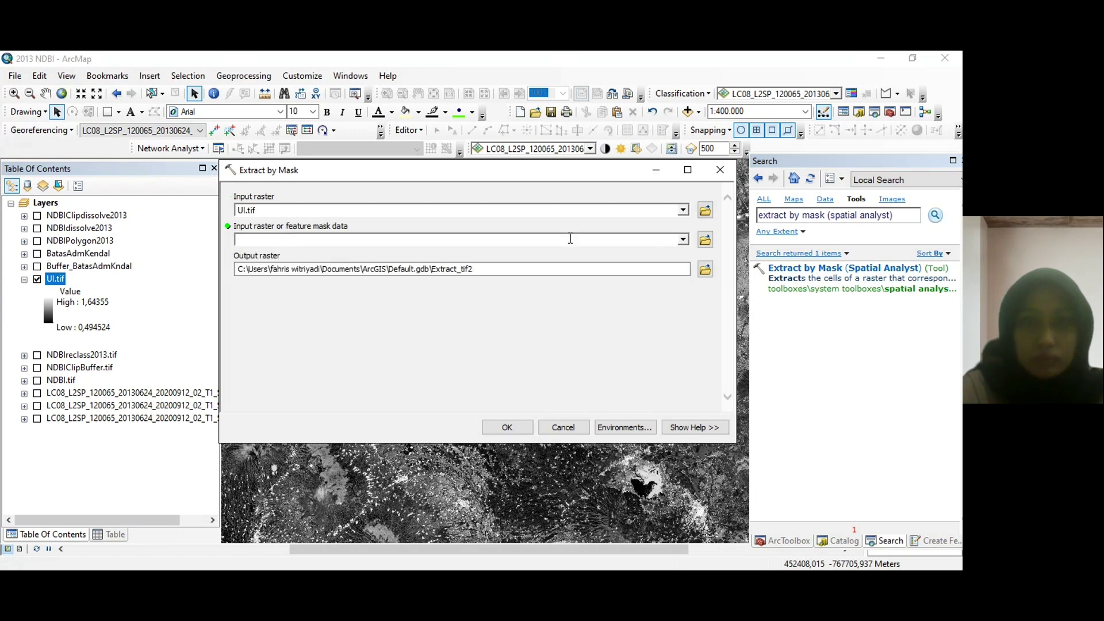
pyautogui.click(683, 239)
pyautogui.click(482, 305)
# Run the extraction to UIClipBuffer.tif in PROSES1 and hide the UI.tif layer
pyautogui.click(705, 269)
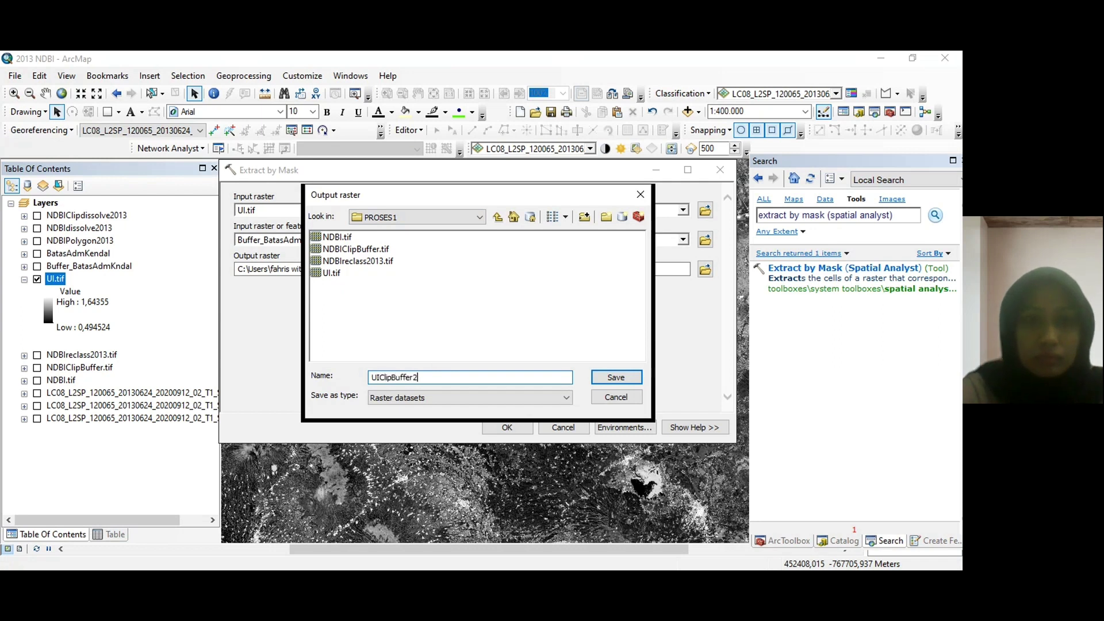
pyautogui.click(618, 397)
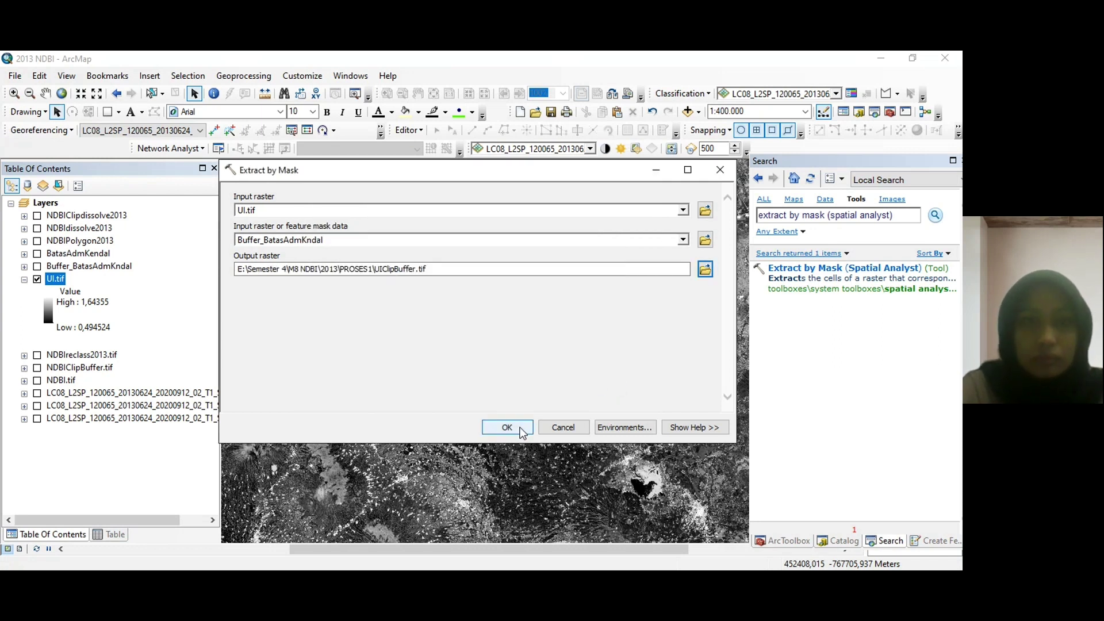
pyautogui.click(506, 427)
pyautogui.click(37, 355)
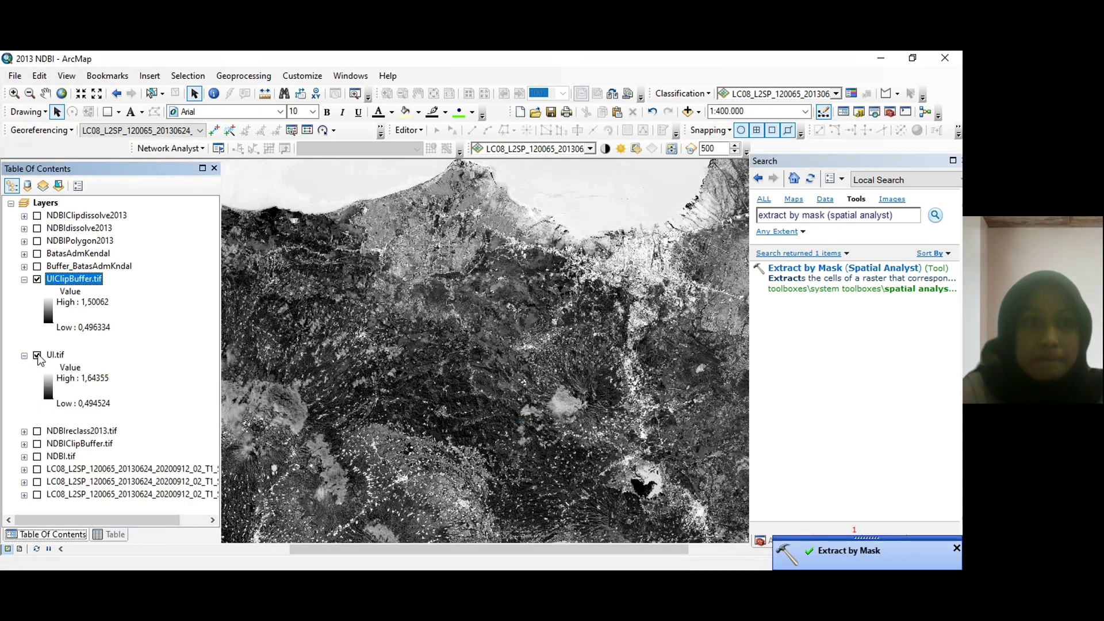
# Set up Reclassify for UIClipBuffer.tif on the Value field with five equal-interval classes
pyautogui.click(760, 216)
pyautogui.write('recla')
pyautogui.click(806, 311)
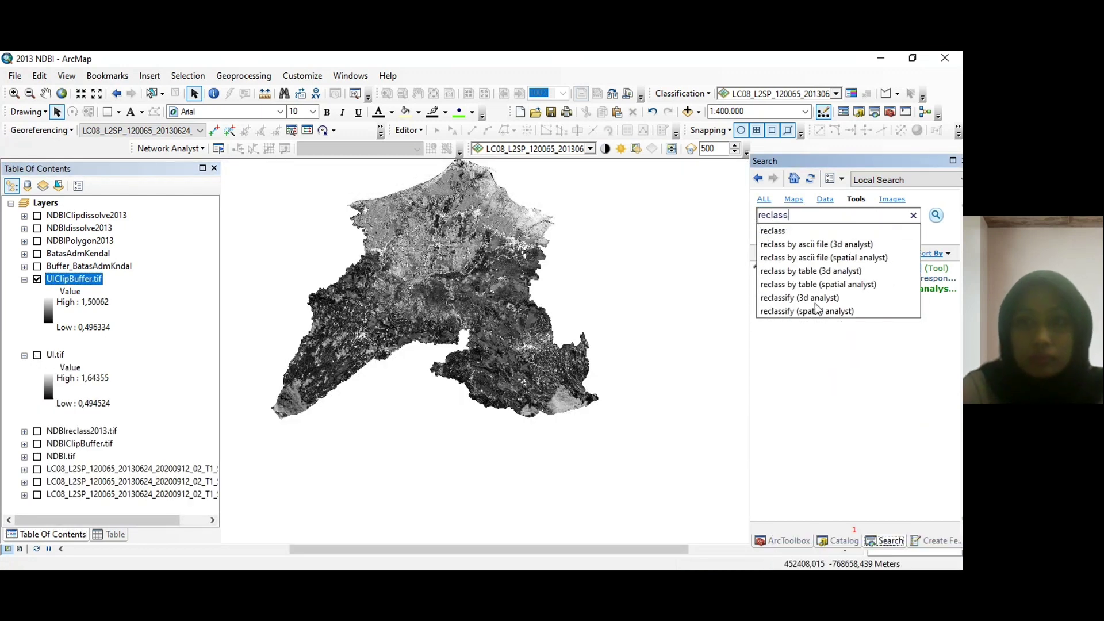
pyautogui.doubleClick(792, 268)
pyautogui.click(683, 209)
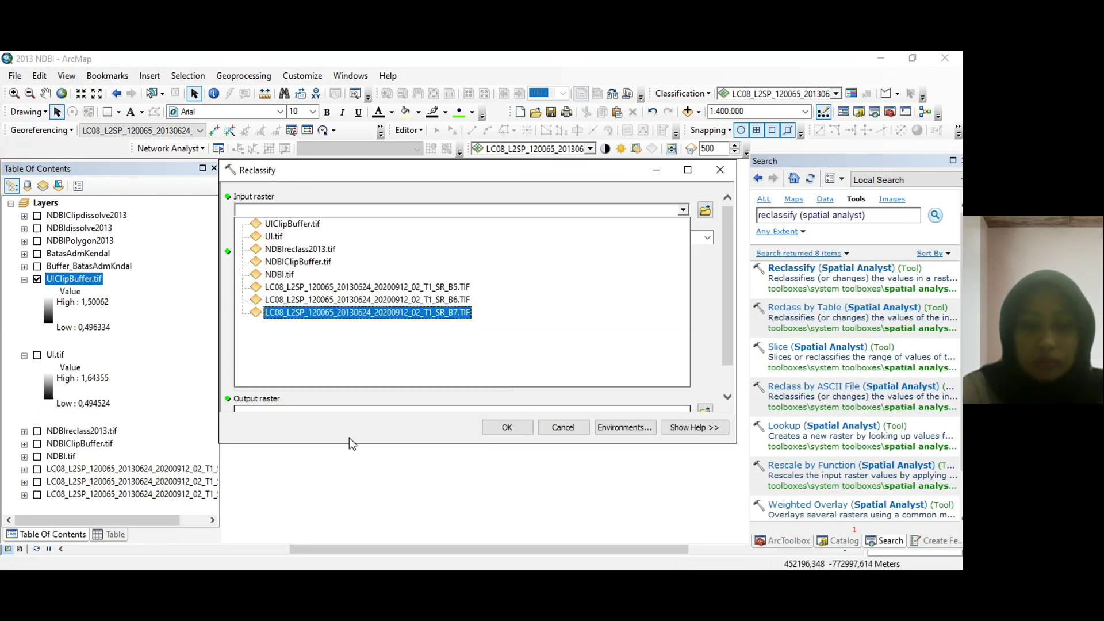
pyautogui.click(299, 225)
pyautogui.click(477, 277)
pyautogui.click(360, 188)
pyautogui.click(339, 234)
pyautogui.click(662, 433)
# Try to run the reclassification with the output raster UIreclass2013.tif in PROSES1
pyautogui.scroll(-1, 632, 374)
pyautogui.click(704, 380)
pyautogui.write('UI')
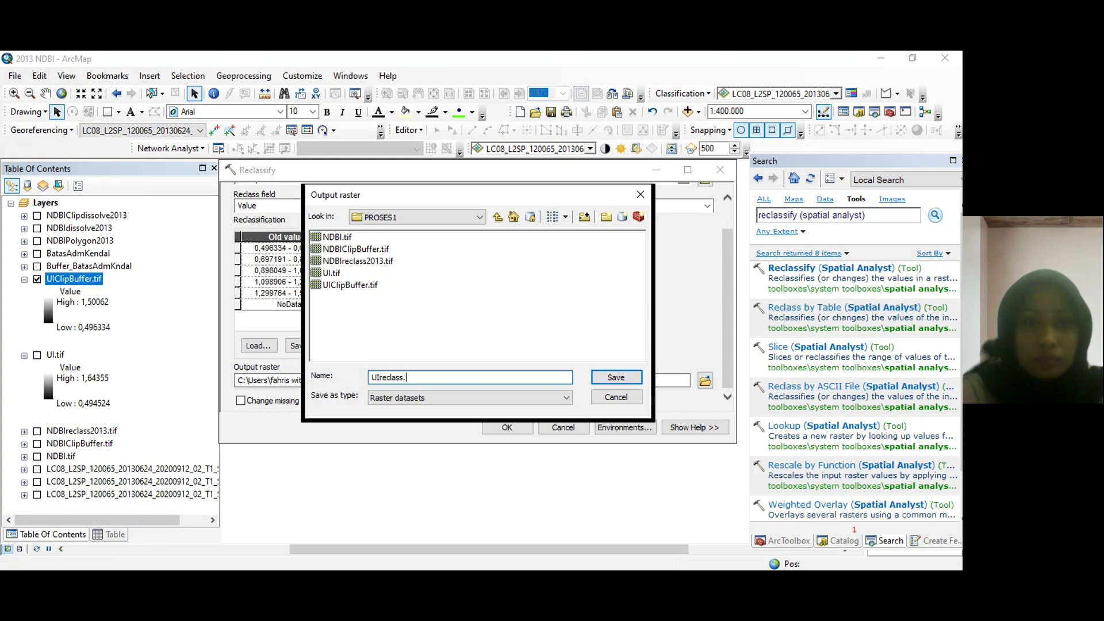
pyautogui.write('reclass2013.tif')
pyautogui.click(616, 378)
pyautogui.click(507, 427)
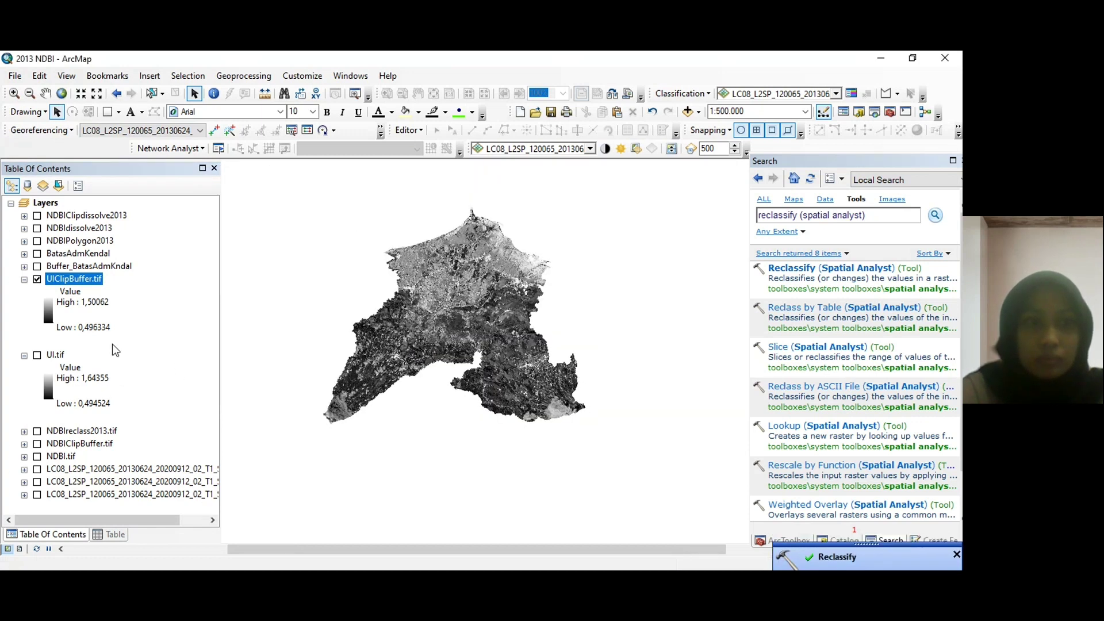
# Look through the project folders in Add Data for the reclassified UI raster and close without adding a layer
pyautogui.click(40, 339)
pyautogui.rightClick(43, 202)
pyautogui.click(25, 220)
pyautogui.click(448, 224)
pyautogui.click(440, 261)
pyautogui.doubleClick(340, 245)
pyautogui.doubleClick(346, 266)
pyautogui.click(360, 305)
pyautogui.click(368, 355)
pyautogui.click(643, 201)
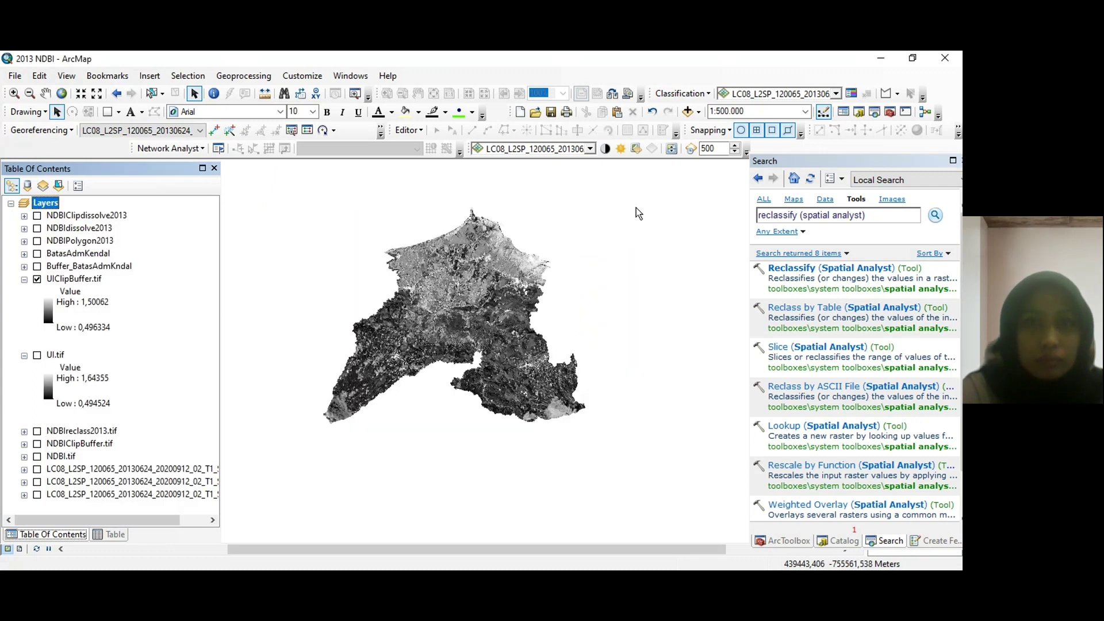
# Try reclassifying UIClipBuffer.tif into five classes again, with the output UIreclass.tif in PROSES1
pyautogui.click(830, 269)
pyautogui.click(683, 209)
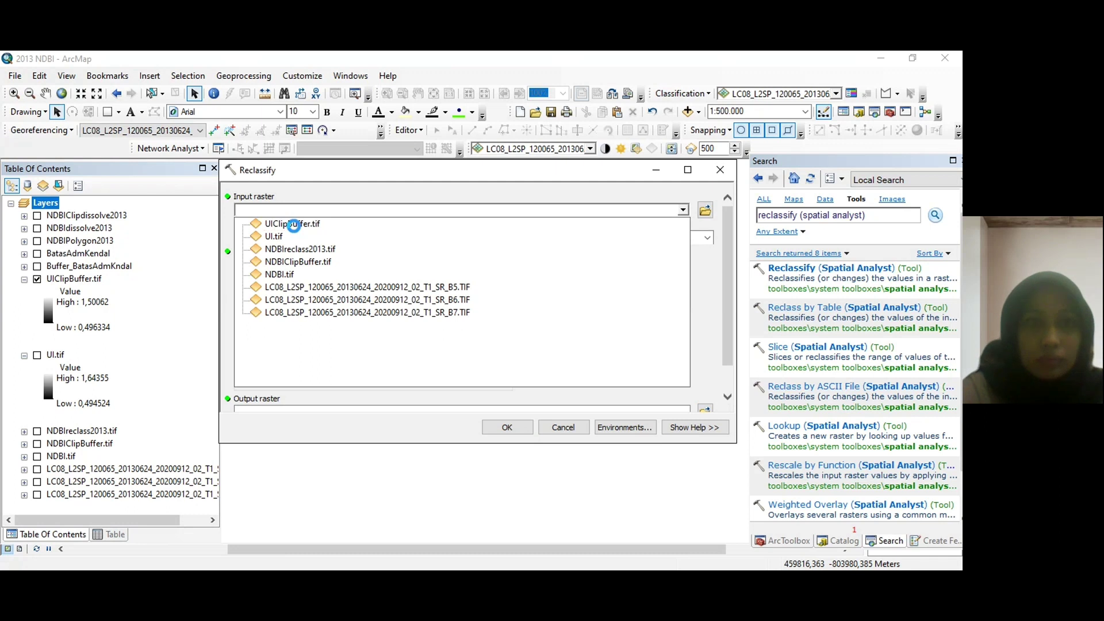
pyautogui.click(294, 225)
pyautogui.click(360, 193)
pyautogui.click(322, 189)
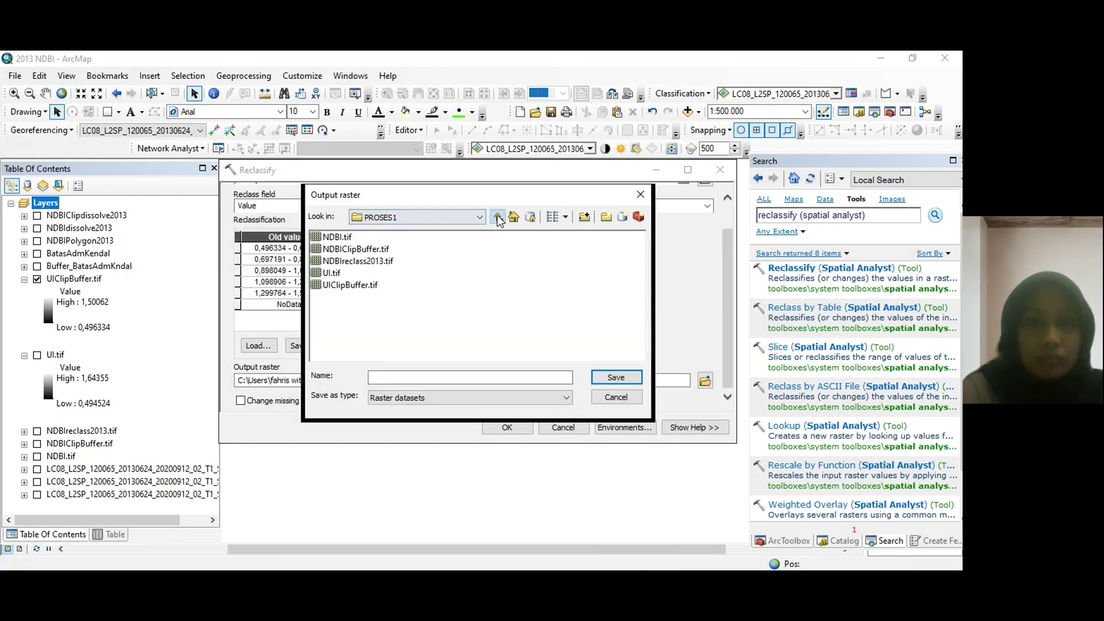
pyautogui.write('UIreclass.tif')
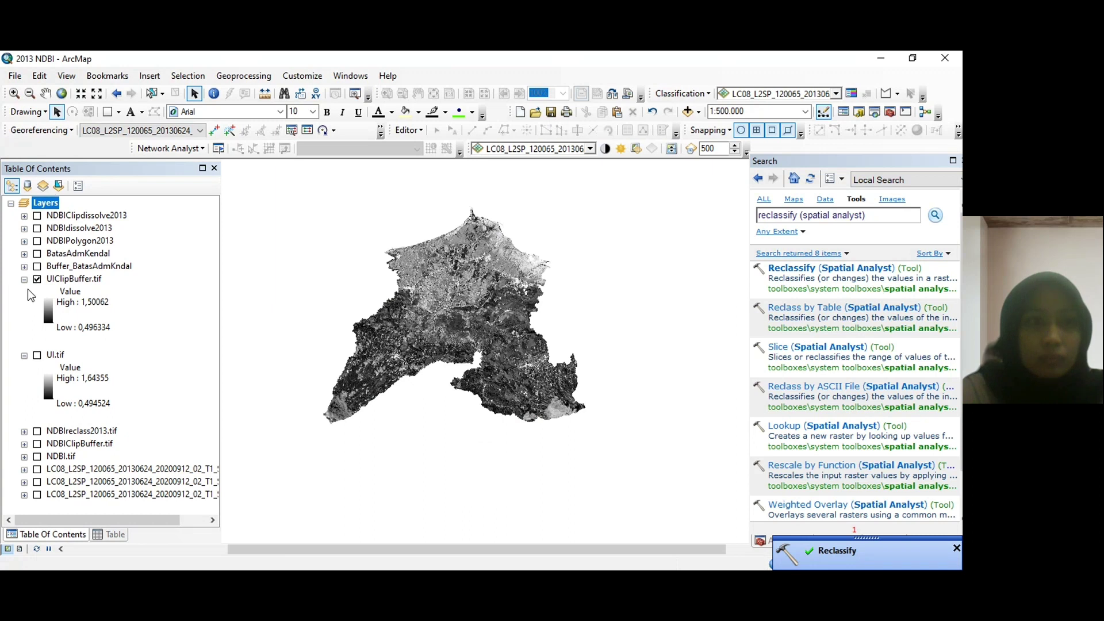
# Check the PROSES1 and Proses New folders in Add Data for the reclassified UI raster
pyautogui.click(687, 111)
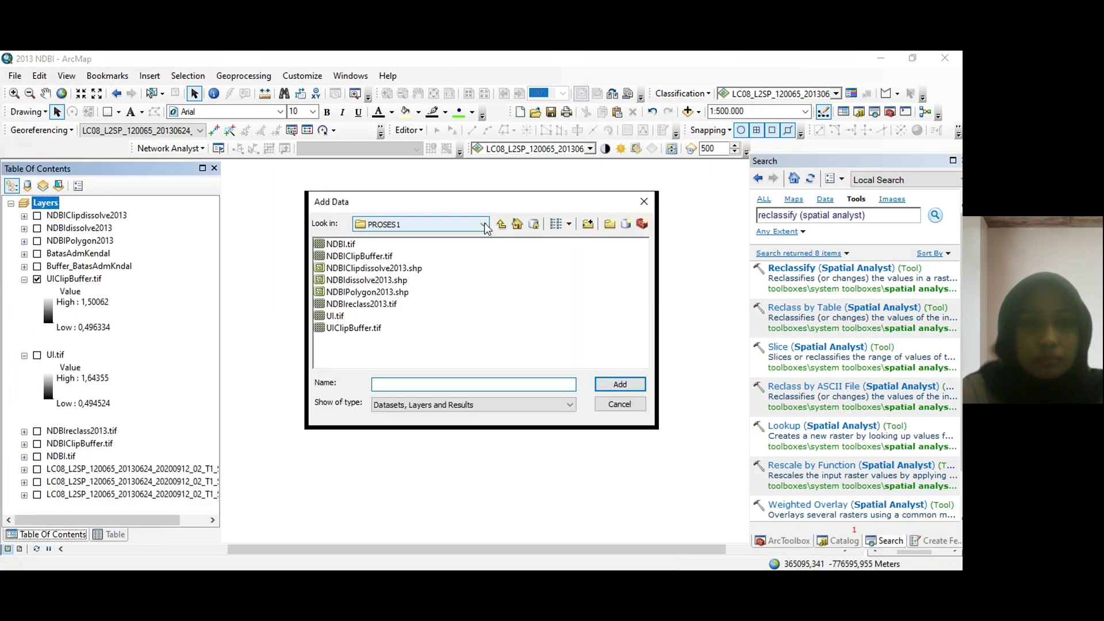
pyautogui.click(501, 223)
pyautogui.doubleClick(370, 353)
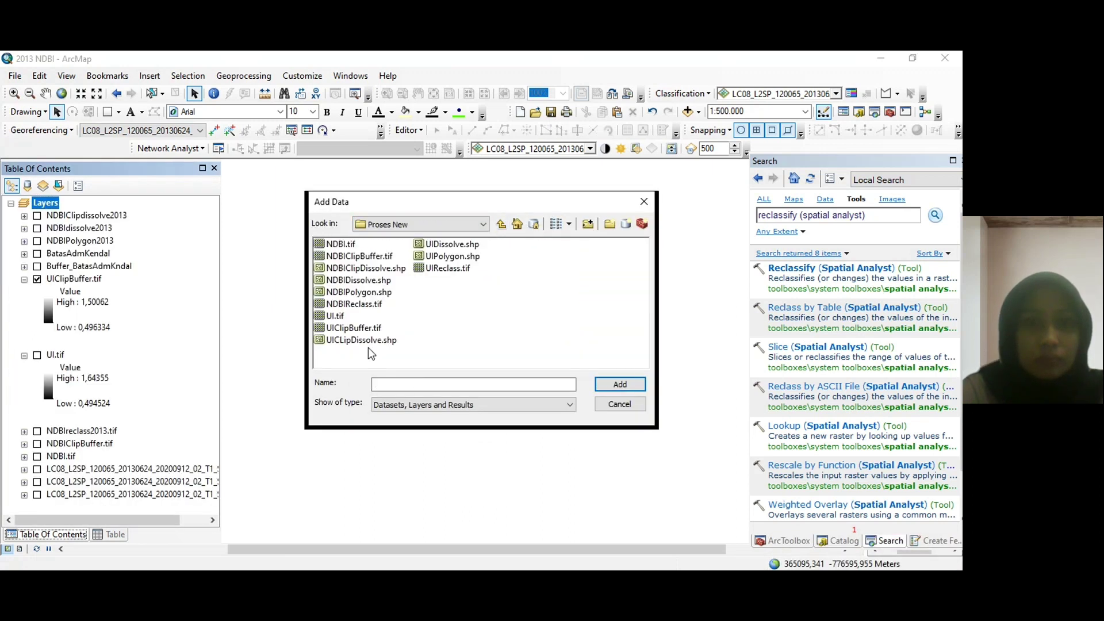
pyautogui.click(501, 224)
pyautogui.doubleClick(347, 245)
pyautogui.click(348, 328)
pyautogui.click(620, 384)
# Add UIReclass.tif from the Proses New folder to the map
pyautogui.rightClick(51, 203)
pyautogui.click(92, 214)
pyautogui.click(483, 223)
pyautogui.click(383, 238)
pyautogui.doubleClick(363, 256)
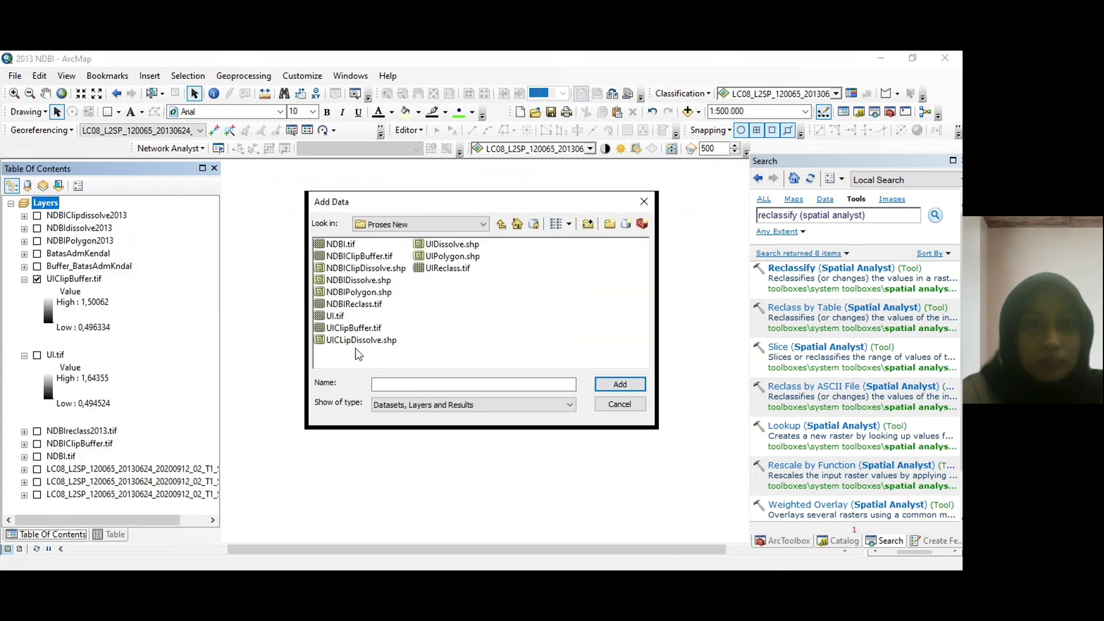
pyautogui.click(448, 268)
pyautogui.click(620, 384)
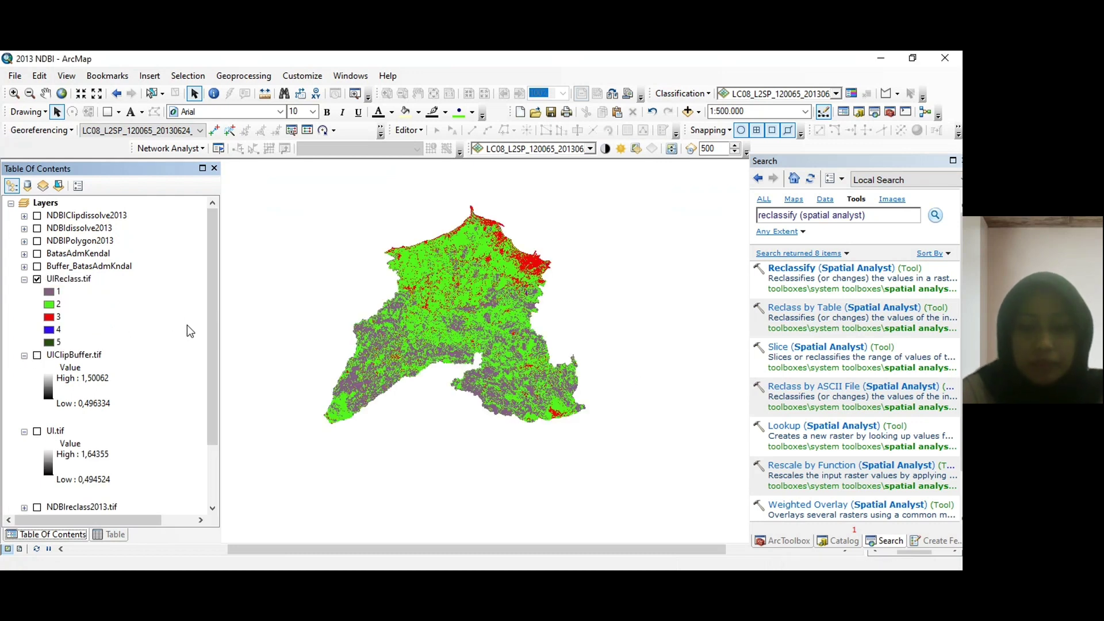
# Set up Raster to Polygon with UIReclass.tif as the input raster and Value as the field
pyautogui.click(764, 215)
pyautogui.write('raster to polygon (conversion')
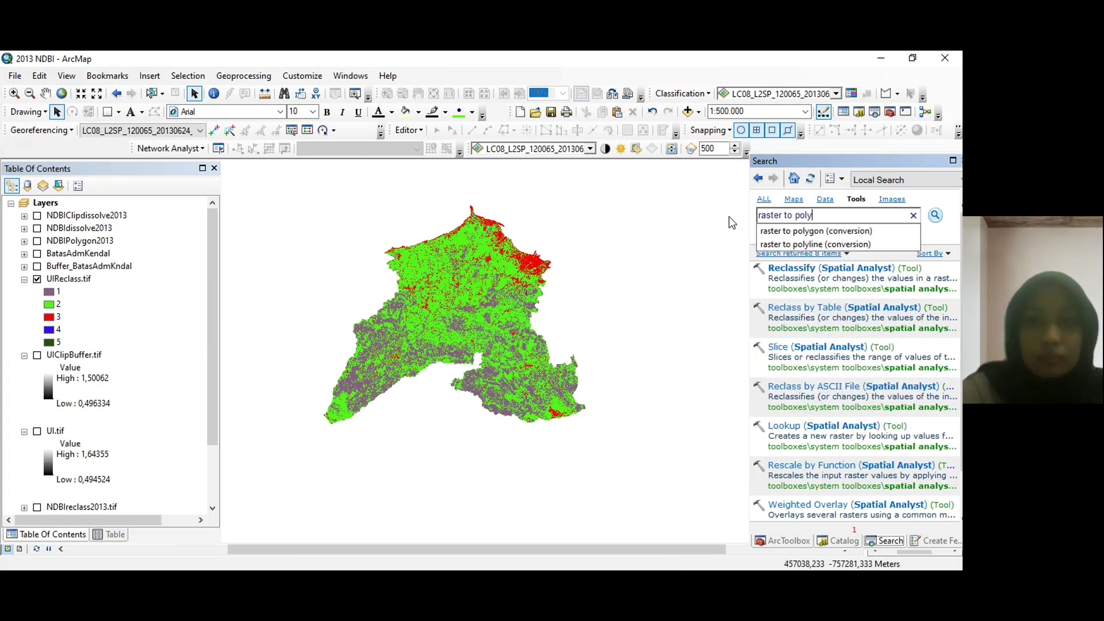
pyautogui.click(796, 230)
pyautogui.click(838, 268)
pyautogui.click(682, 210)
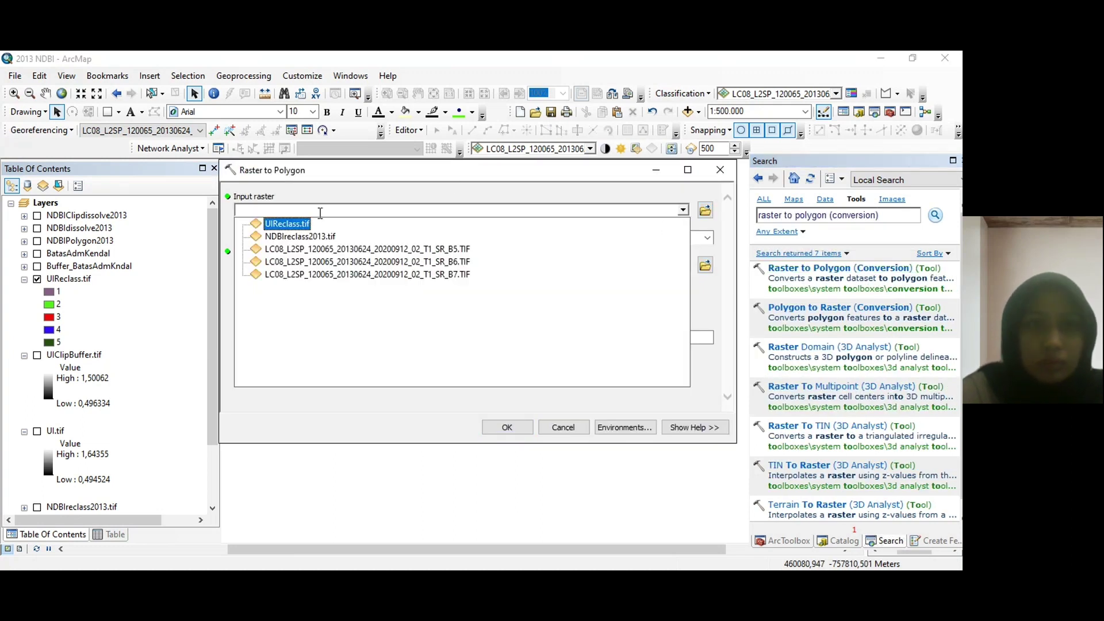
pyautogui.click(293, 224)
pyautogui.click(705, 265)
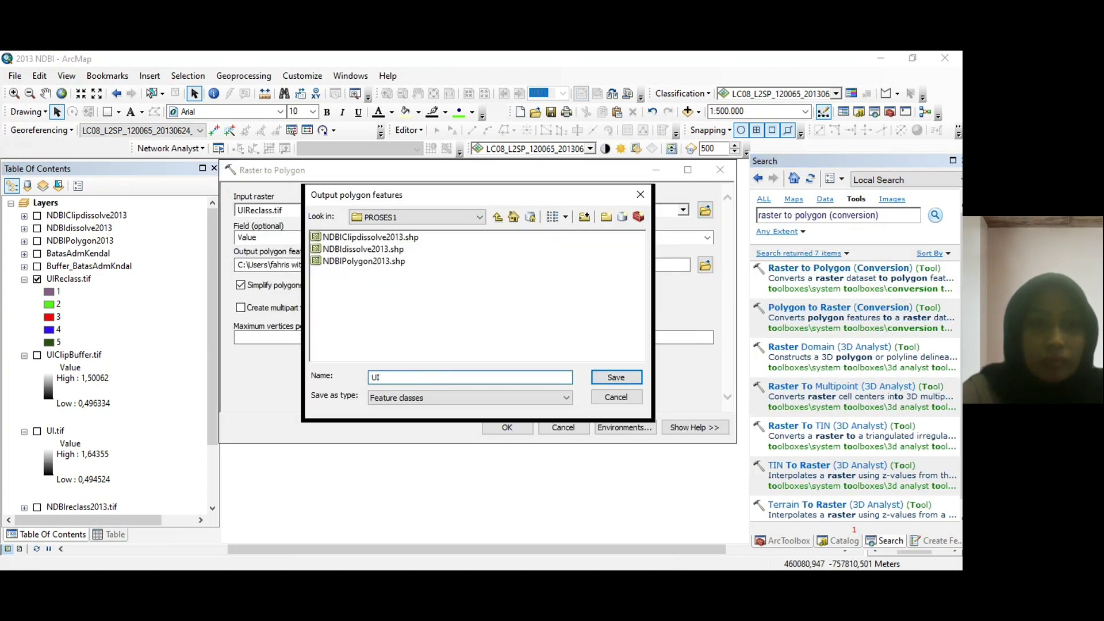
# Convert the raster to the polygon shapefile UIPolygon2013.shp in PROSES1 with simplified polygons
pyautogui.click(480, 217)
pyautogui.scroll(-5, 448, 367)
pyautogui.click(450, 284)
pyautogui.doubleClick(348, 250)
pyautogui.doubleClick(347, 251)
pyautogui.click(408, 377)
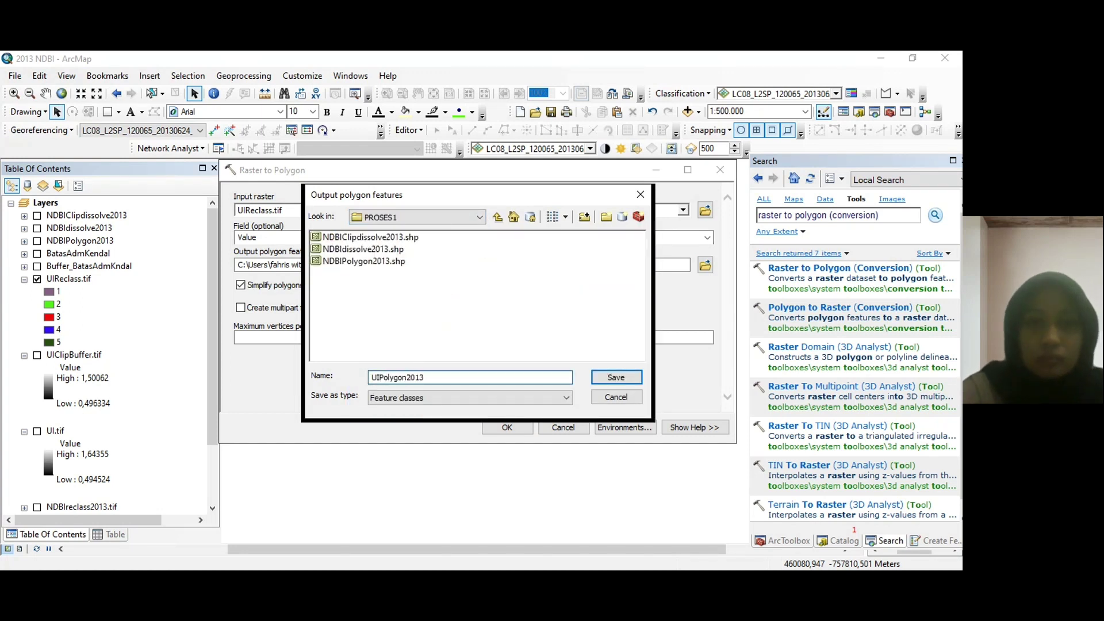
pyautogui.click(614, 377)
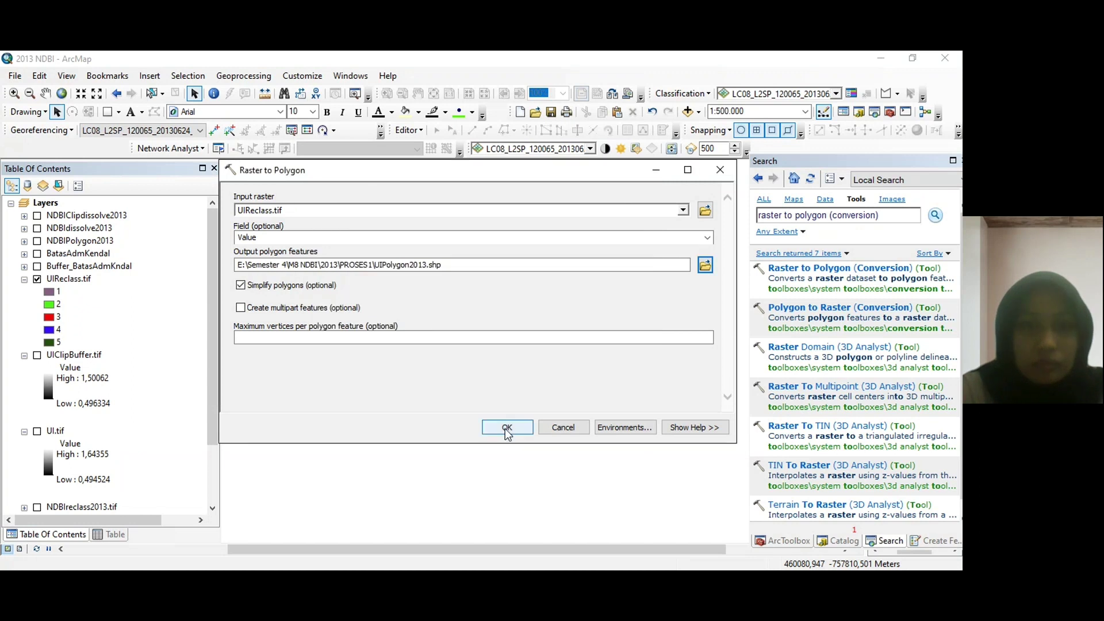
pyautogui.click(506, 428)
pyautogui.scroll(-2, 114, 358)
pyautogui.scroll(2, 115, 358)
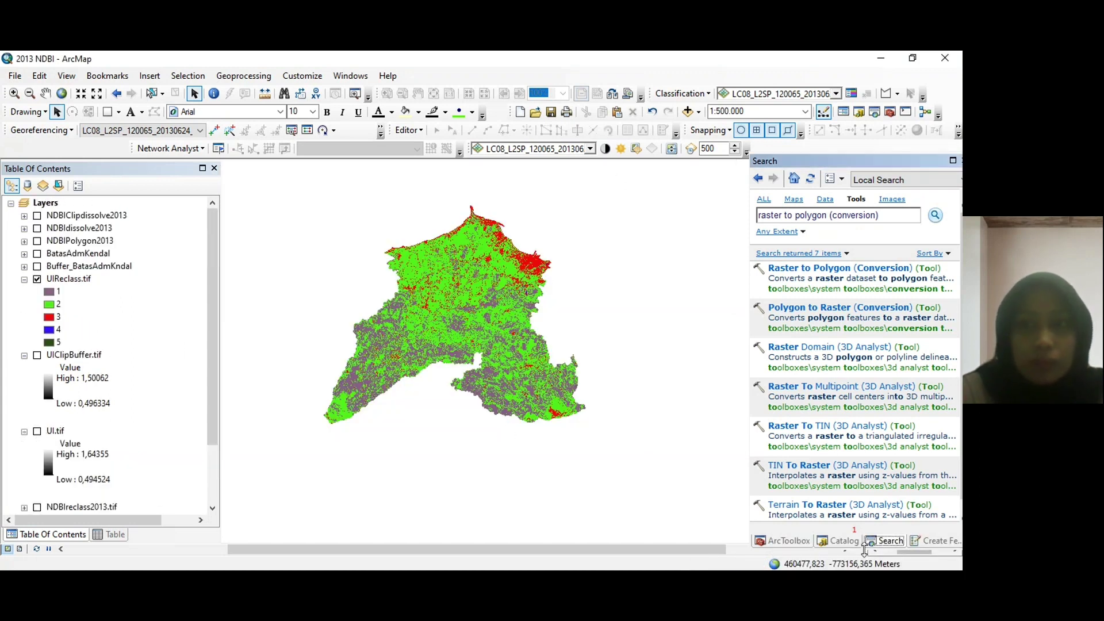
# Add the UIPolygon.shp shapefile from the Proses New folder to the map after checking PROSES1
pyautogui.click(73, 536)
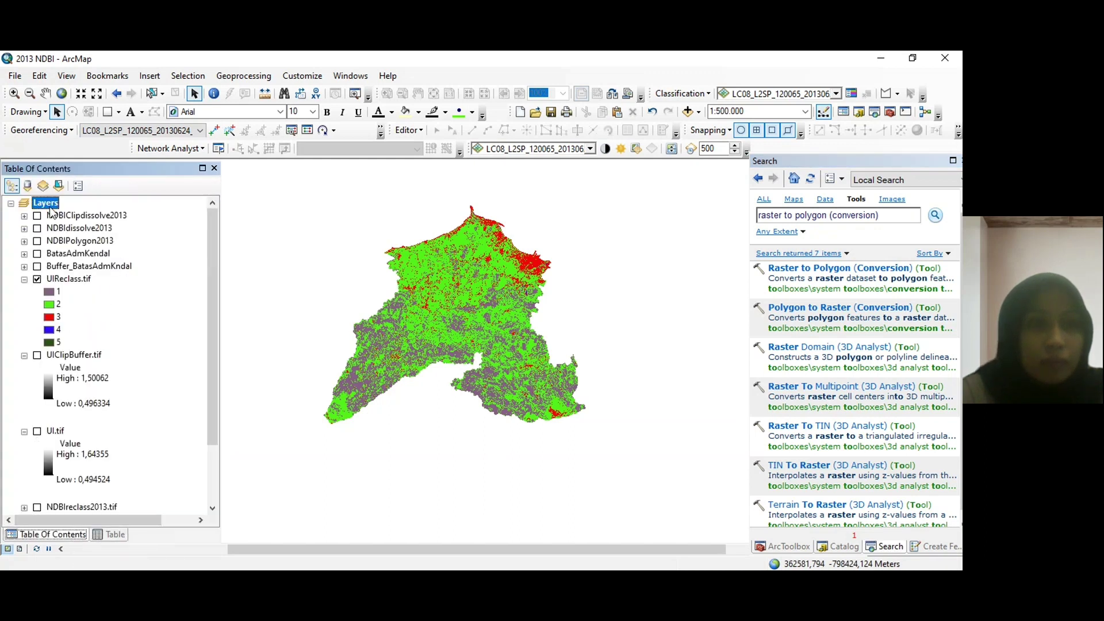
pyautogui.rightClick(48, 205)
pyautogui.click(92, 212)
pyautogui.click(441, 226)
pyautogui.scroll(-3, 499, 387)
pyautogui.click(492, 375)
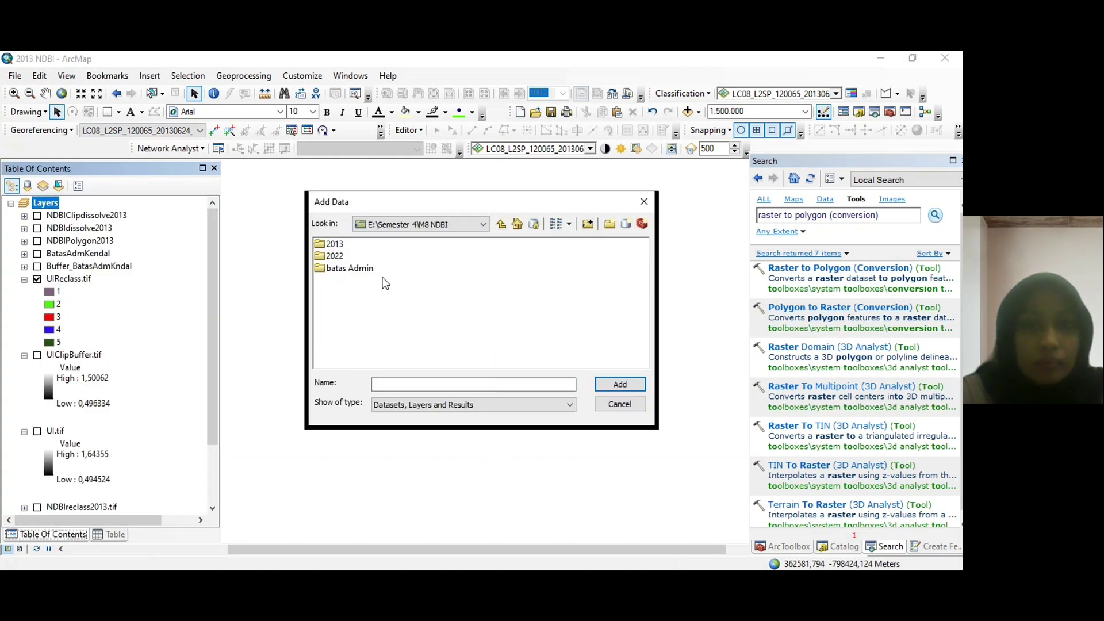
pyautogui.doubleClick(334, 245)
pyautogui.doubleClick(353, 268)
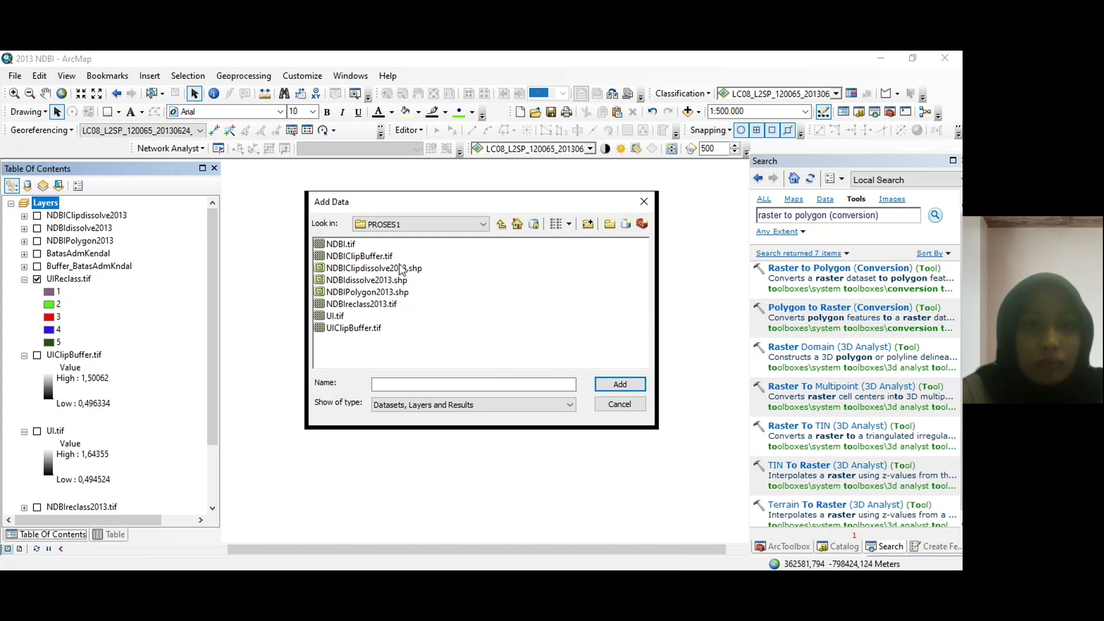
pyautogui.click(442, 223)
pyautogui.click(403, 271)
pyautogui.doubleClick(368, 256)
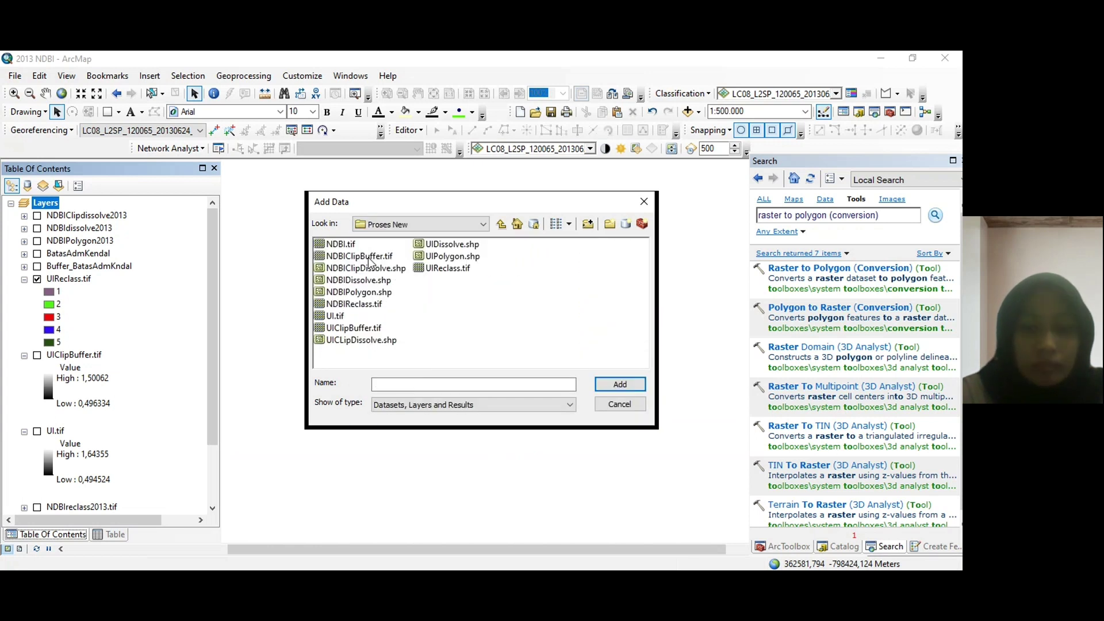
pyautogui.doubleClick(452, 256)
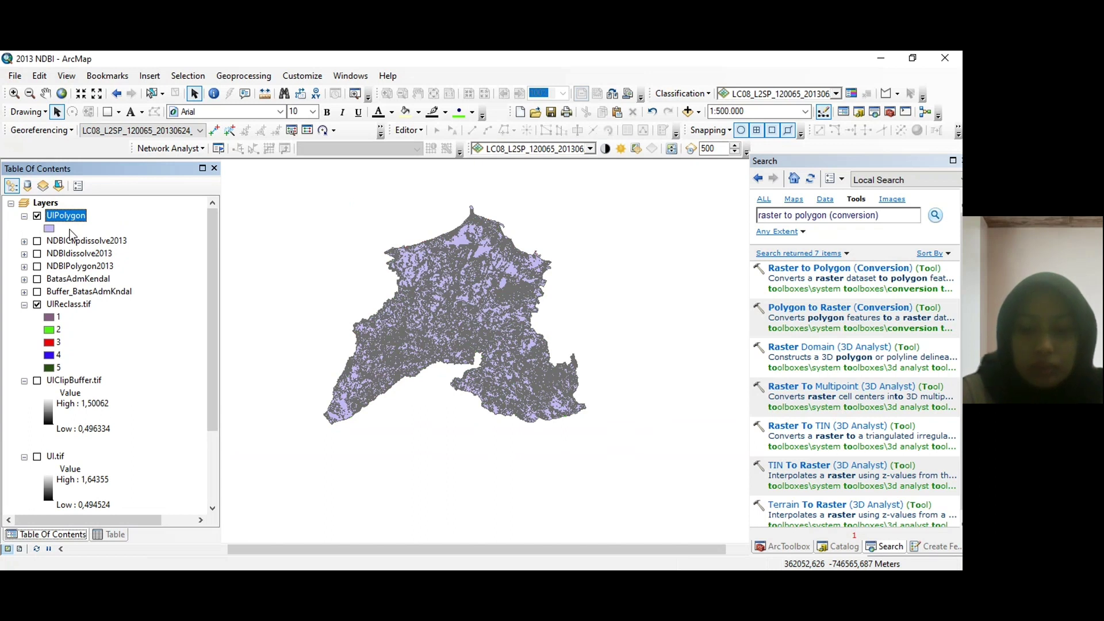
# Set up the Dissolve tool with UIPolygon as the input features, checking its attribute table
pyautogui.click(244, 76)
pyautogui.click(247, 160)
pyautogui.rightClick(79, 214)
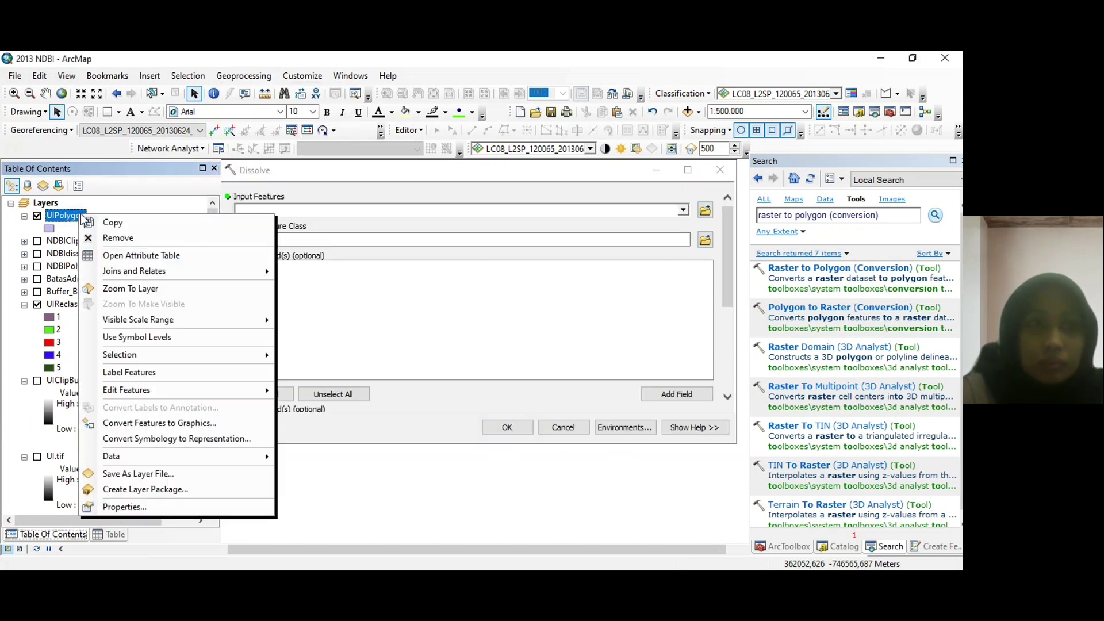
pyautogui.click(136, 255)
pyautogui.click(46, 534)
pyautogui.click(683, 210)
pyautogui.click(276, 222)
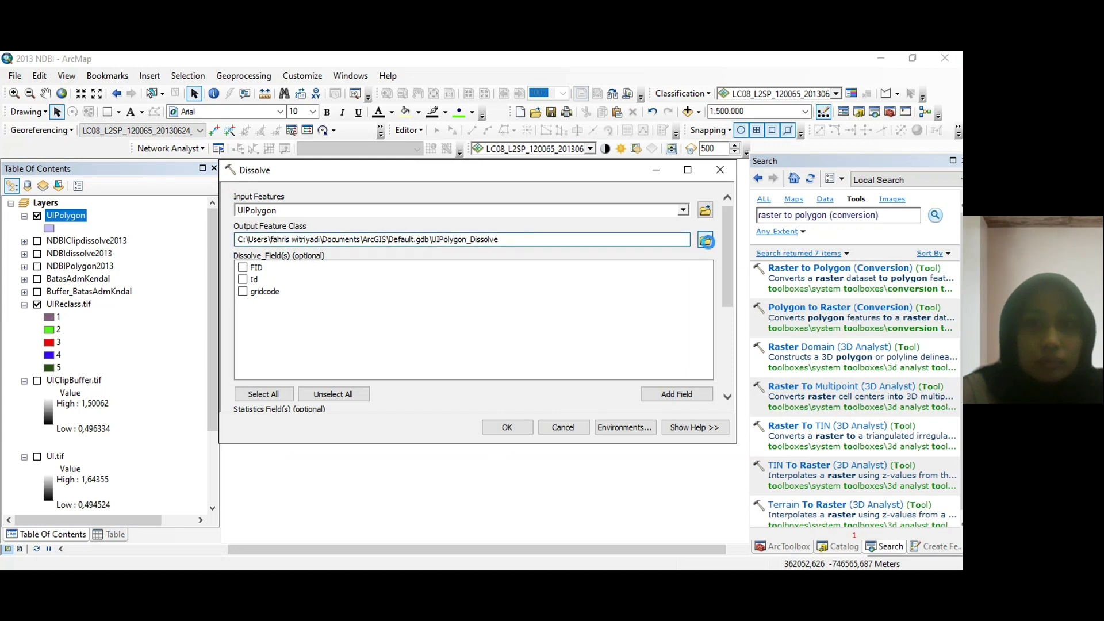
# Dissolve the polygons by gridcode into UIdissolve.shp in the PROSES1 folder
pyautogui.click(706, 242)
pyautogui.click(411, 377)
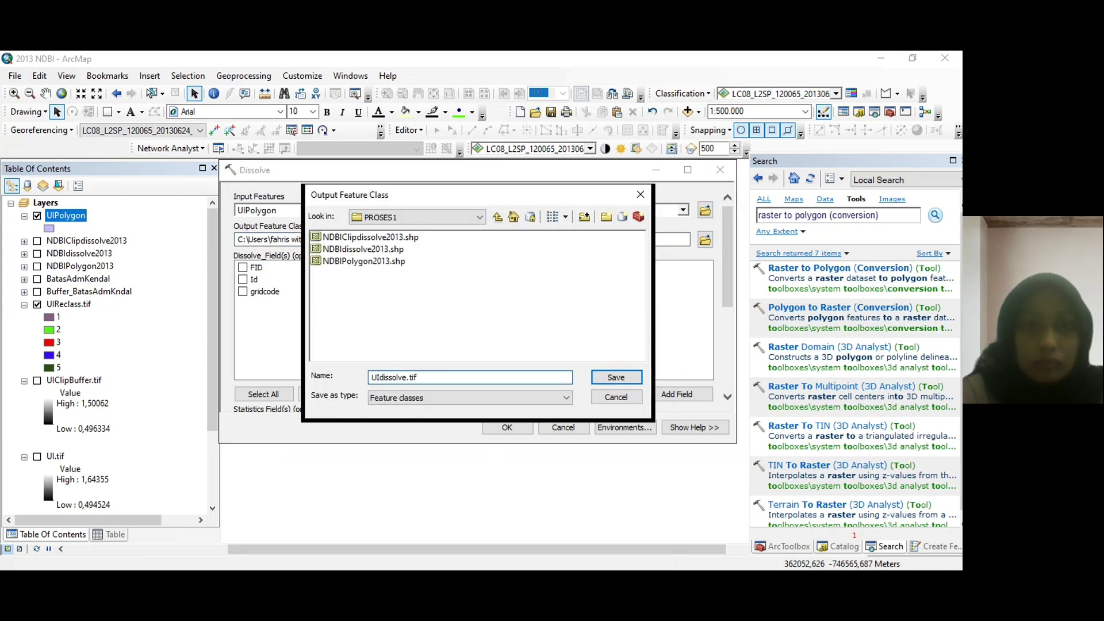
pyautogui.click(615, 377)
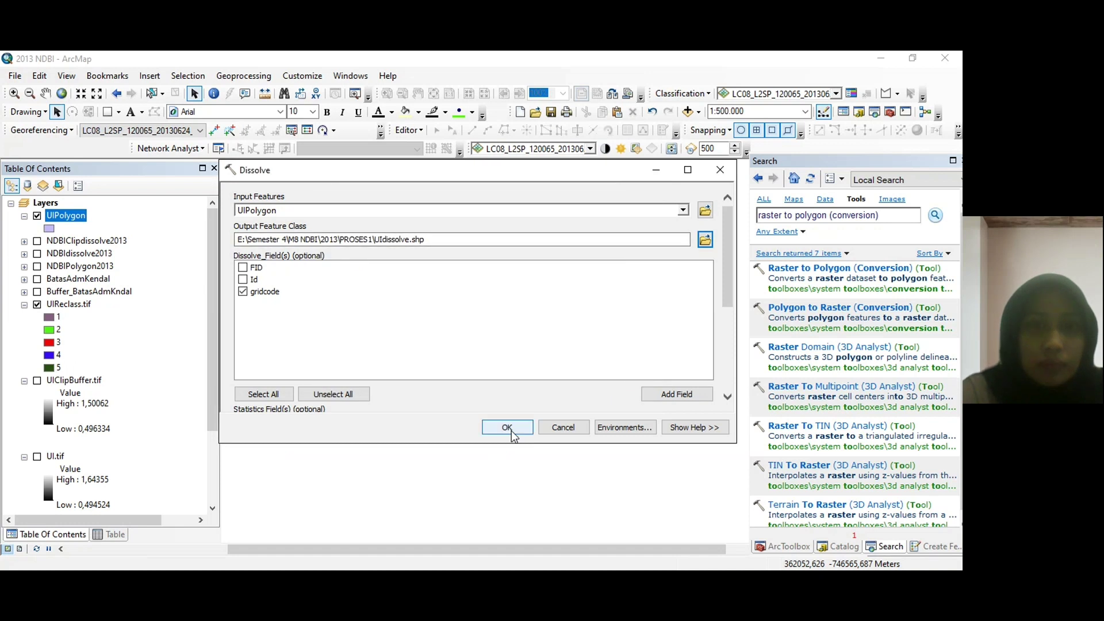
pyautogui.click(507, 427)
pyautogui.scroll(-3, 157, 365)
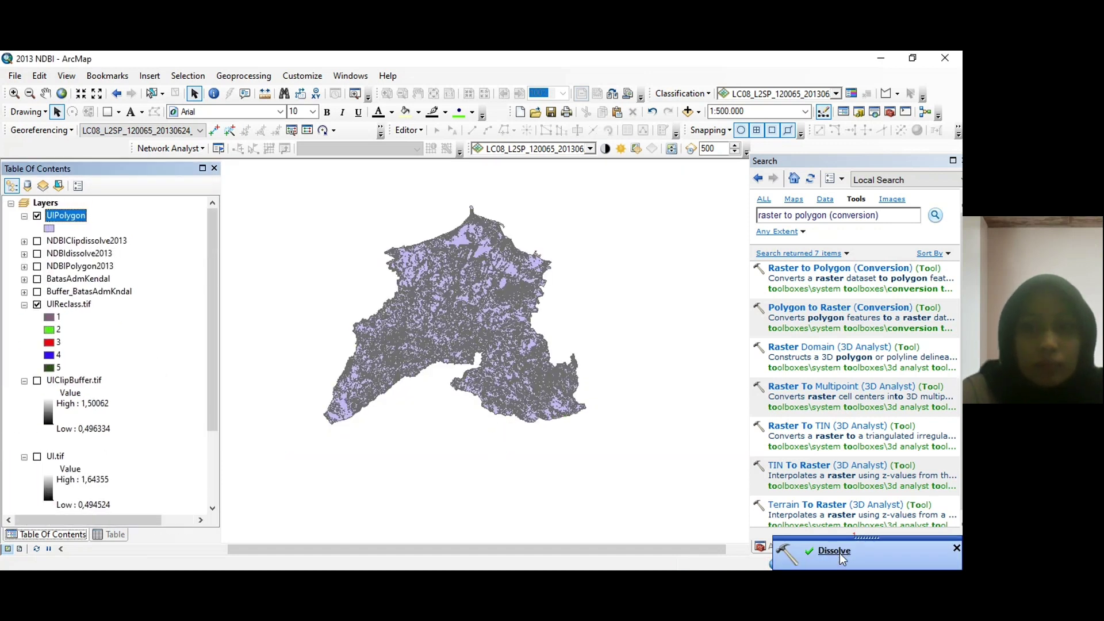
# Add UIDissolve.shp from the Proses New folder and hide the UIPolygon and UIReclass.tif layers
pyautogui.click(27, 185)
pyautogui.click(12, 185)
pyautogui.rightClick(36, 202)
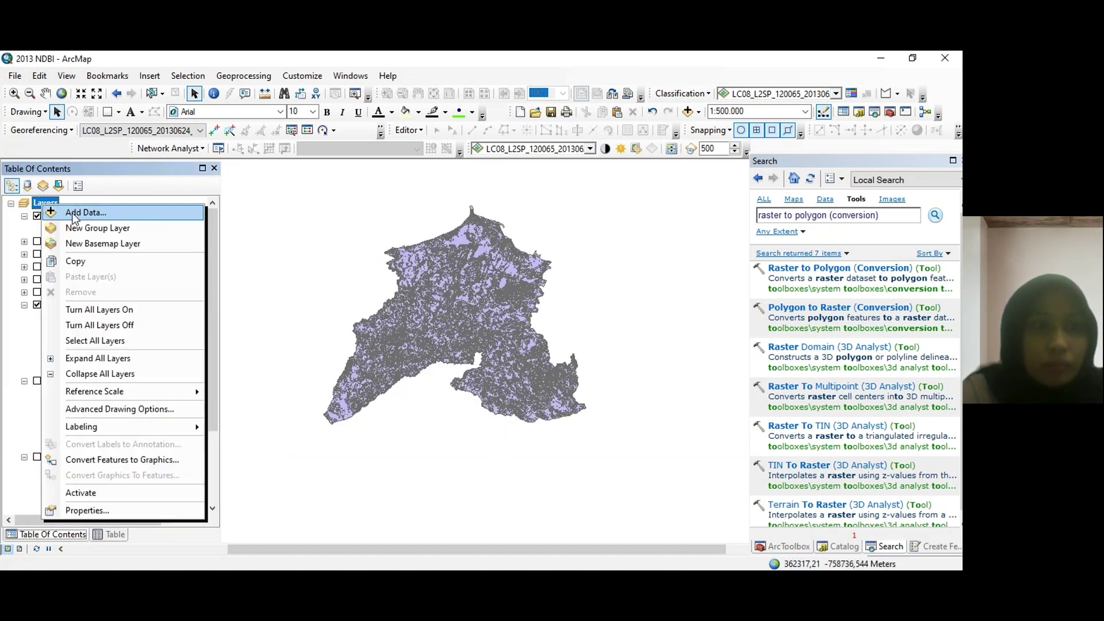
pyautogui.click(65, 211)
pyautogui.click(452, 243)
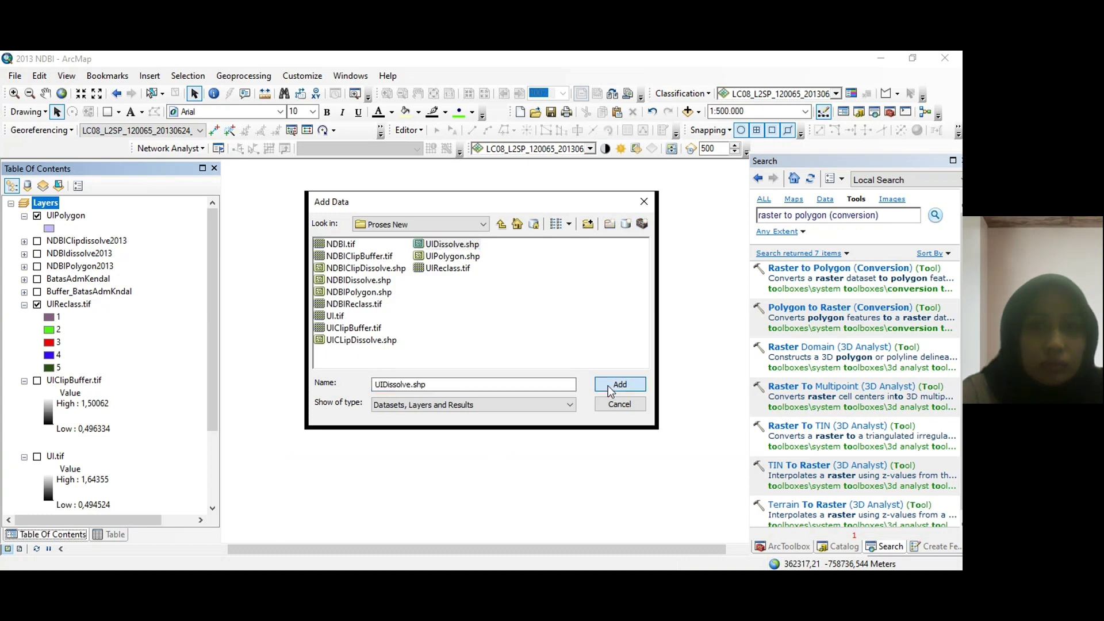
pyautogui.click(620, 384)
pyautogui.click(37, 329)
pyautogui.click(37, 241)
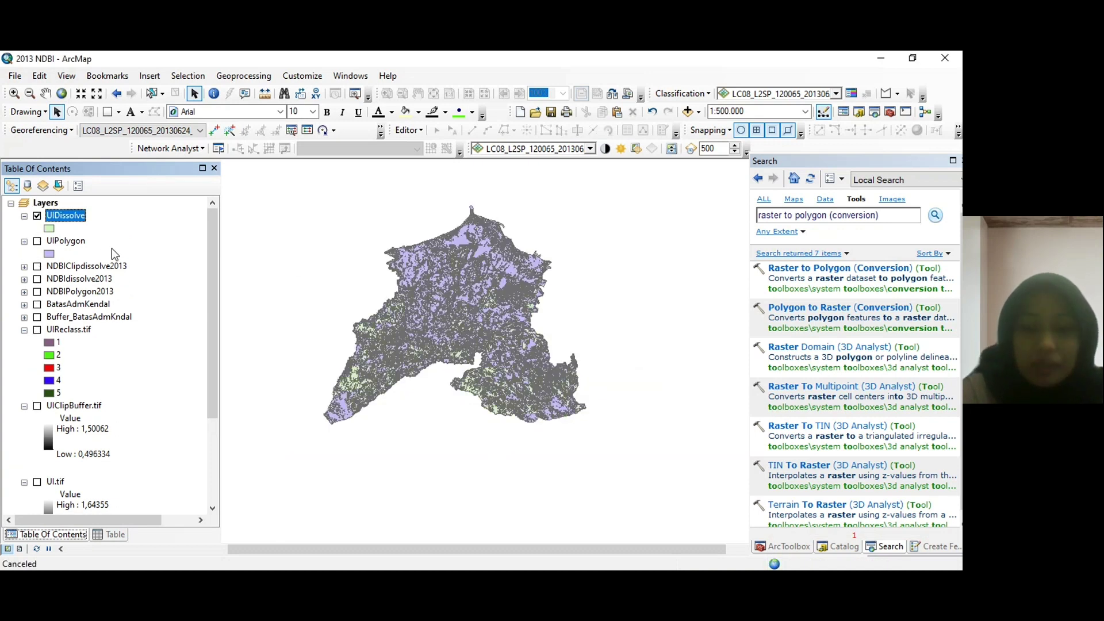
# Set up the Clip tool with UIDissolve as the input features and BatasAdmKendal as the clip features
pyautogui.click(265, 79)
pyautogui.click(241, 102)
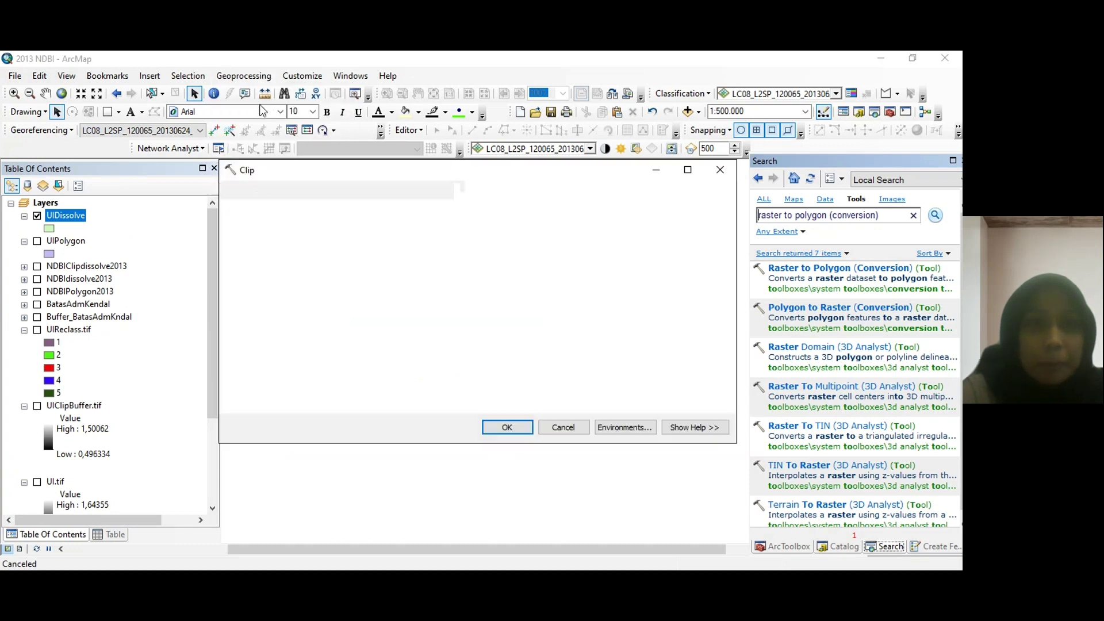
pyautogui.click(683, 210)
pyautogui.click(278, 222)
pyautogui.click(683, 240)
pyautogui.click(298, 317)
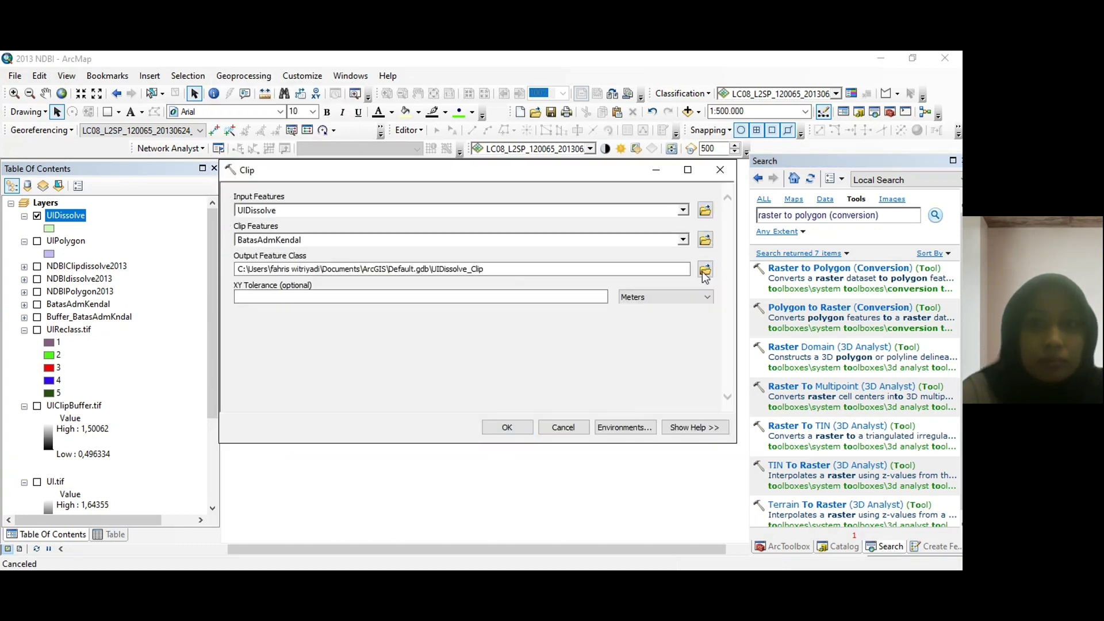
# Name the clip output UIclipdissolve.tif in the PROSES1 folder and run the clip
pyautogui.click(705, 270)
pyautogui.click(479, 217)
pyautogui.click(355, 278)
pyautogui.doubleClick(331, 236)
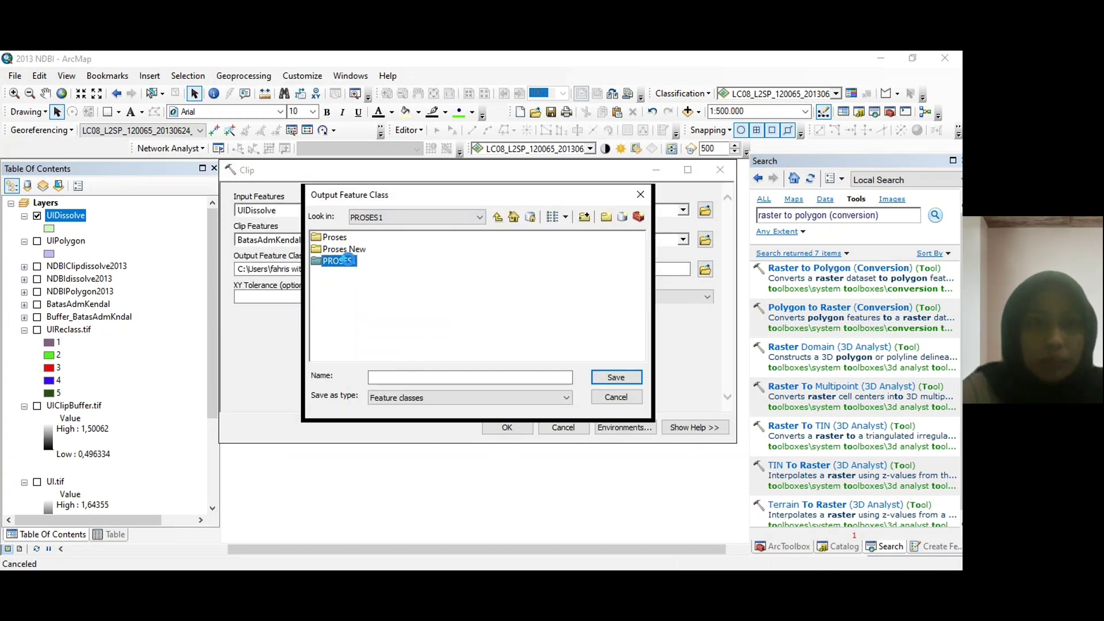
pyautogui.doubleClick(331, 261)
pyautogui.write('UIclipdissolve')
pyautogui.press('BackSpace')
pyautogui.write('ve.tif')
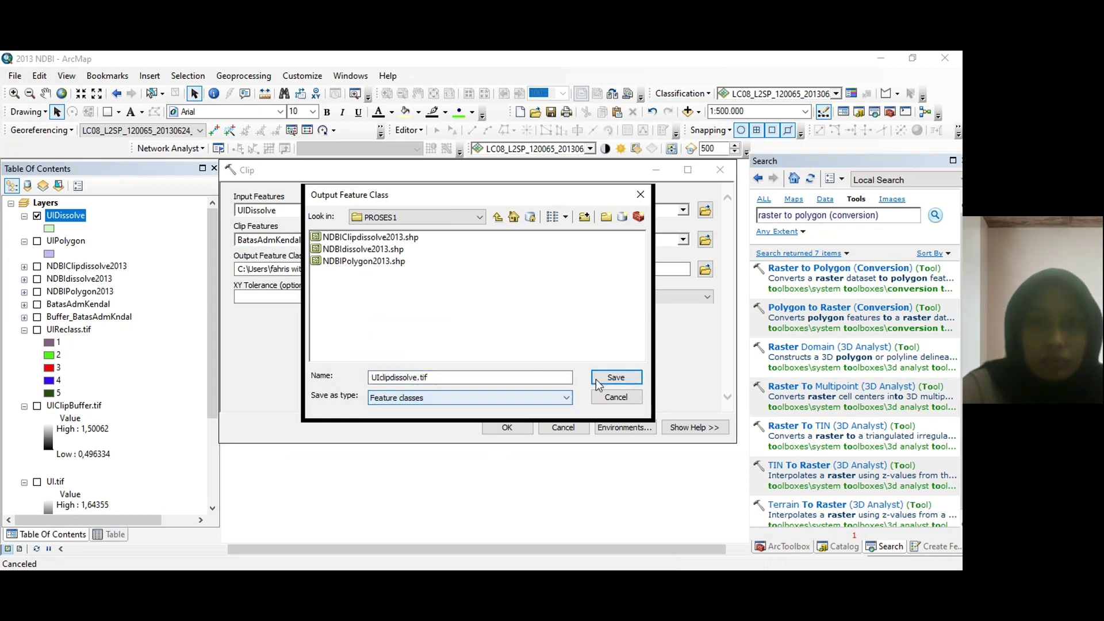
pyautogui.click(598, 381)
pyautogui.click(506, 428)
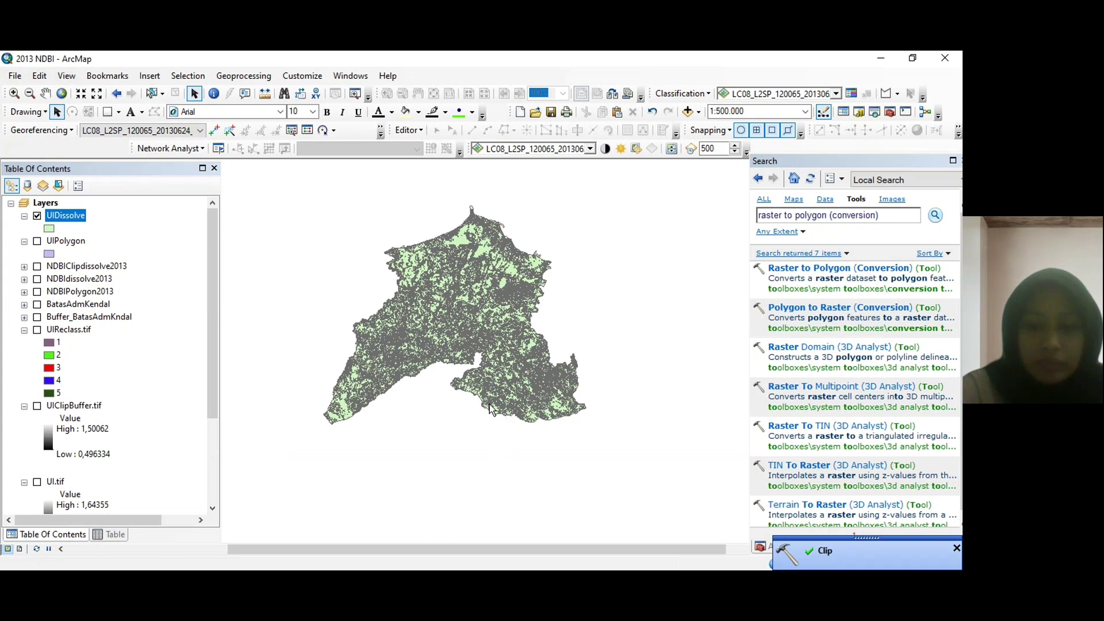
# Add UICLipDissolve.shp to the map and hide the UIDissolve layer
pyautogui.rightClick(39, 202)
pyautogui.click(69, 210)
pyautogui.click(349, 341)
pyautogui.click(618, 384)
pyautogui.click(37, 241)
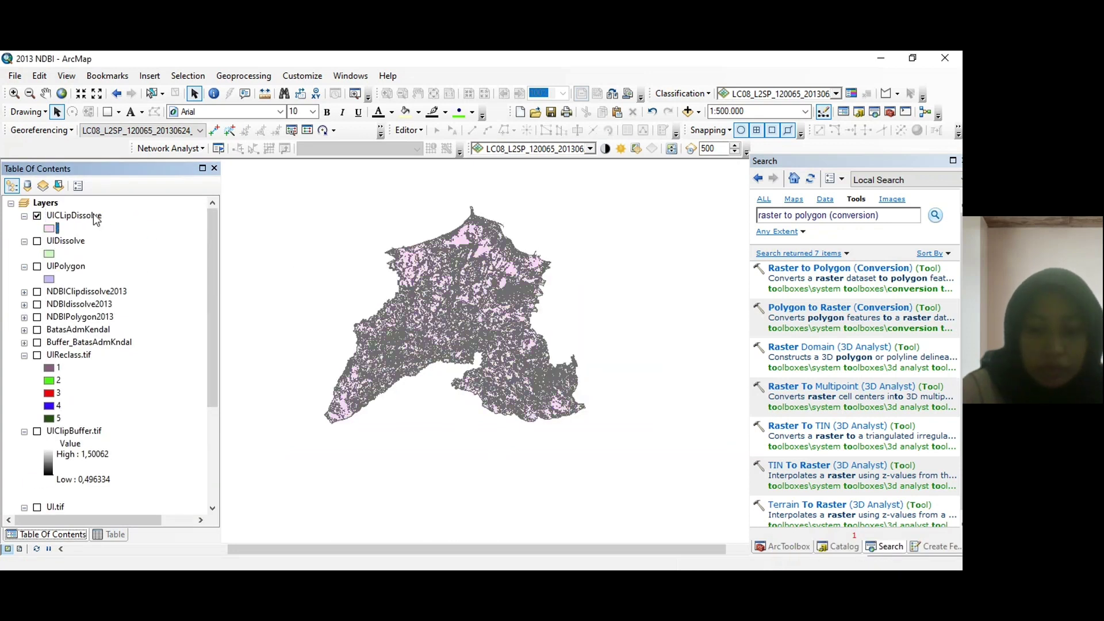
# Examine the Klasifikas and Luas fields in the UICLipDissolve attribute table
pyautogui.rightClick(75, 215)
pyautogui.click(100, 261)
pyautogui.moveTo(48, 468); pyautogui.dragTo(161, 471)
pyautogui.click(155, 218)
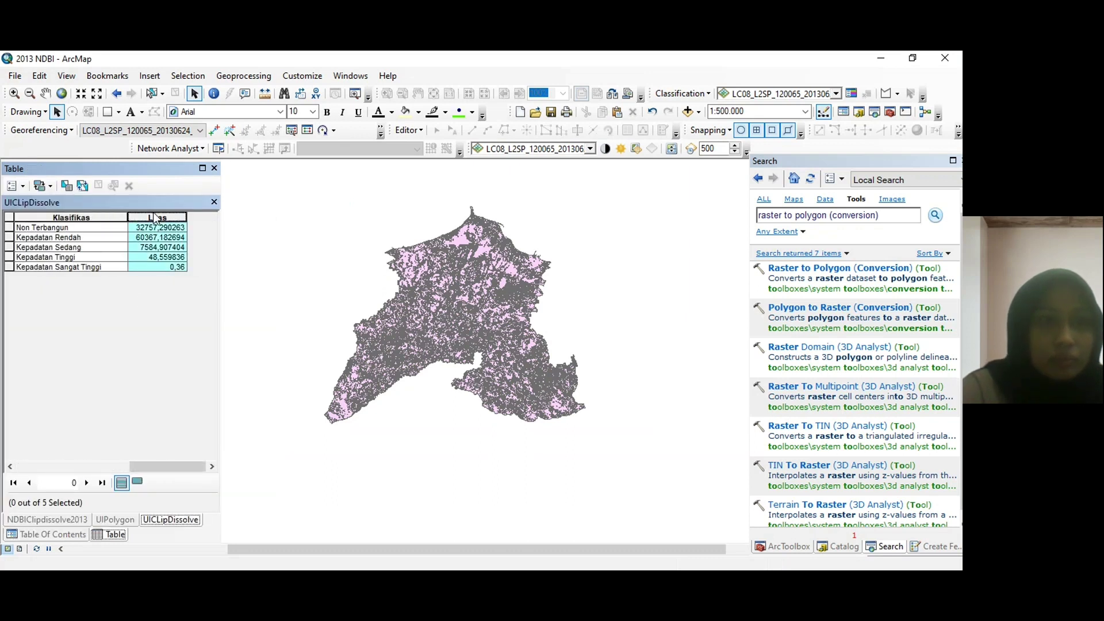
pyautogui.click(9, 217)
# Open Calculate Geometry for the Luas field, go through its unit options, and return to the layer list
pyautogui.rightClick(152, 216)
pyautogui.click(235, 320)
pyautogui.click(443, 348)
pyautogui.click(476, 350)
pyautogui.click(476, 381)
pyautogui.click(532, 398)
pyautogui.click(450, 347)
pyautogui.click(47, 534)
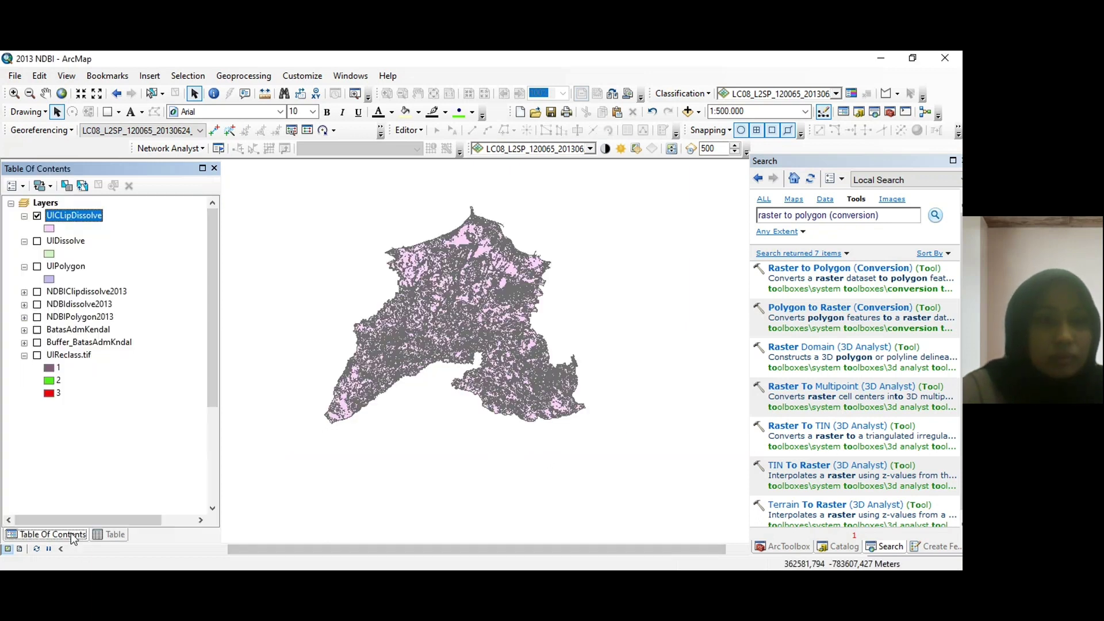
# Symbolize UICLipDissolve by unique values of the Klasifikas field, adding all values
pyautogui.rightClick(82, 214)
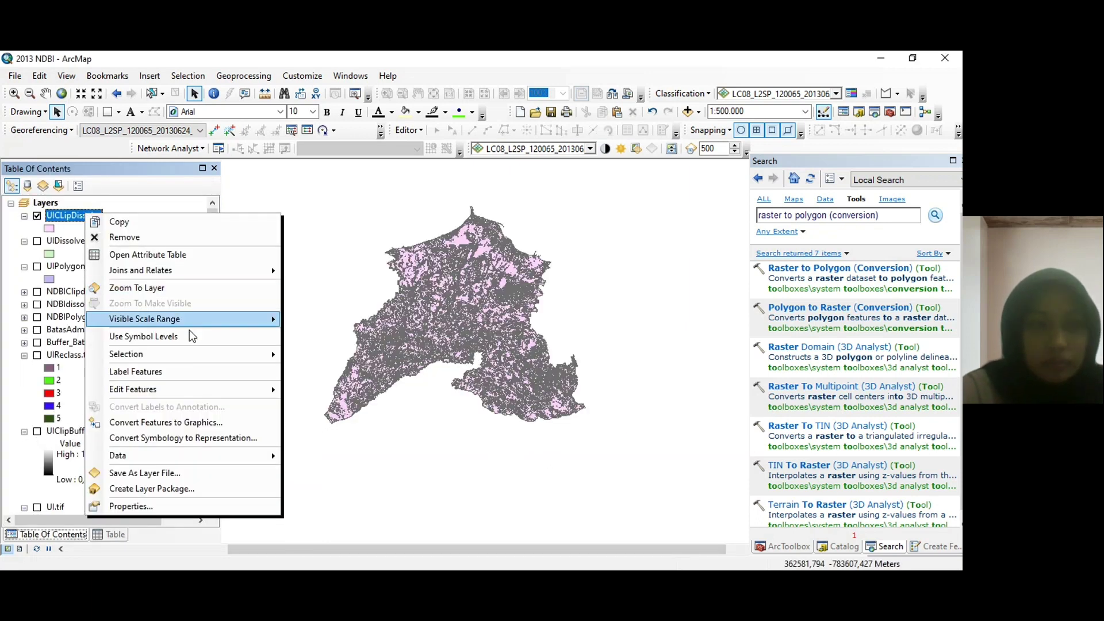
pyautogui.click(120, 506)
pyautogui.click(276, 221)
pyautogui.click(417, 222)
pyautogui.click(398, 249)
pyautogui.click(373, 393)
# Order the classes from Non Terbangun to Kepadatan Sangat Tinggi and apply a green-to-red colour scheme
pyautogui.click(426, 301)
pyautogui.click(636, 323)
pyautogui.click(636, 323)
pyautogui.click(636, 323)
pyautogui.click(439, 325)
pyautogui.click(636, 301)
pyautogui.click(636, 301)
pyautogui.click(636, 301)
pyautogui.click(638, 222)
pyautogui.click(575, 236)
pyautogui.click(679, 494)
pyautogui.click(572, 492)
# Remove the polygon outlines from all five Klasifikas class symbols of UICLipDissolve
pyautogui.click(49, 240)
pyautogui.click(718, 400)
pyautogui.click(49, 253)
pyautogui.click(718, 400)
pyautogui.click(49, 266)
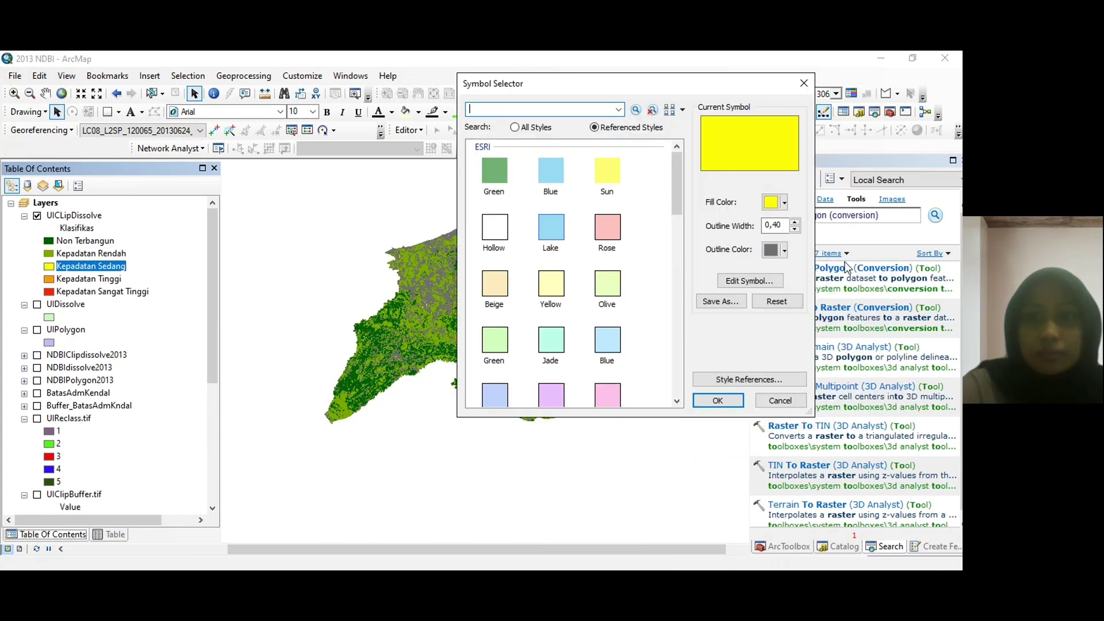
pyautogui.click(719, 400)
pyautogui.click(49, 278)
pyautogui.click(718, 400)
pyautogui.click(49, 291)
pyautogui.click(719, 400)
# Move NDBIClipdissolve2013 directly below the UICLipDissolve classes, turn it on and expand its legend
pyautogui.scroll(-5, 79, 463)
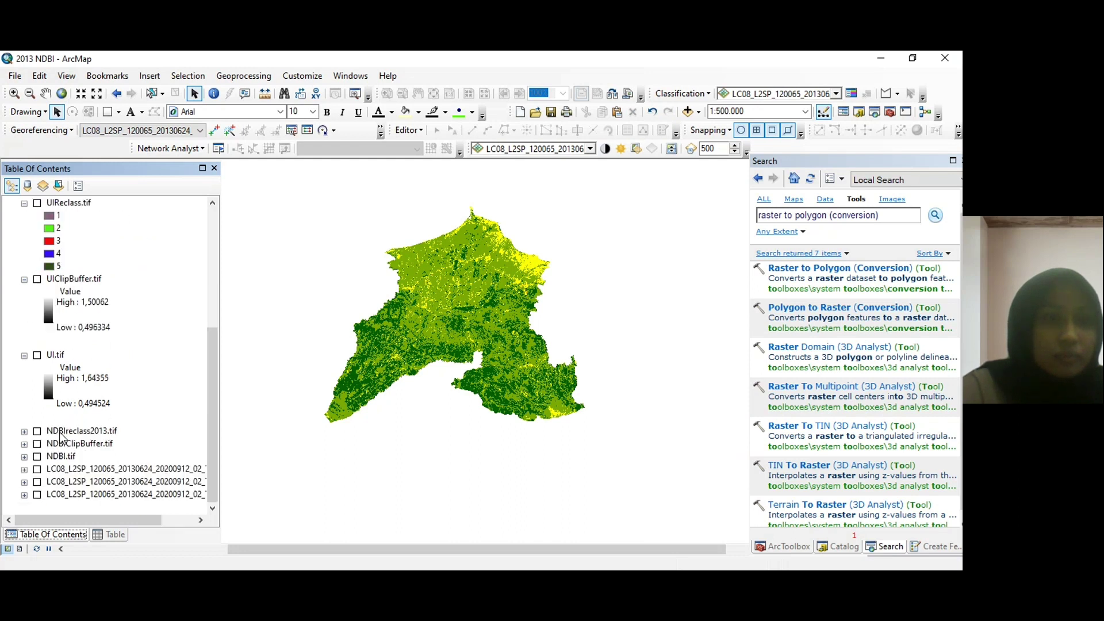
pyautogui.scroll(4, 29, 403)
pyautogui.scroll(2, 30, 318)
pyautogui.click(86, 355)
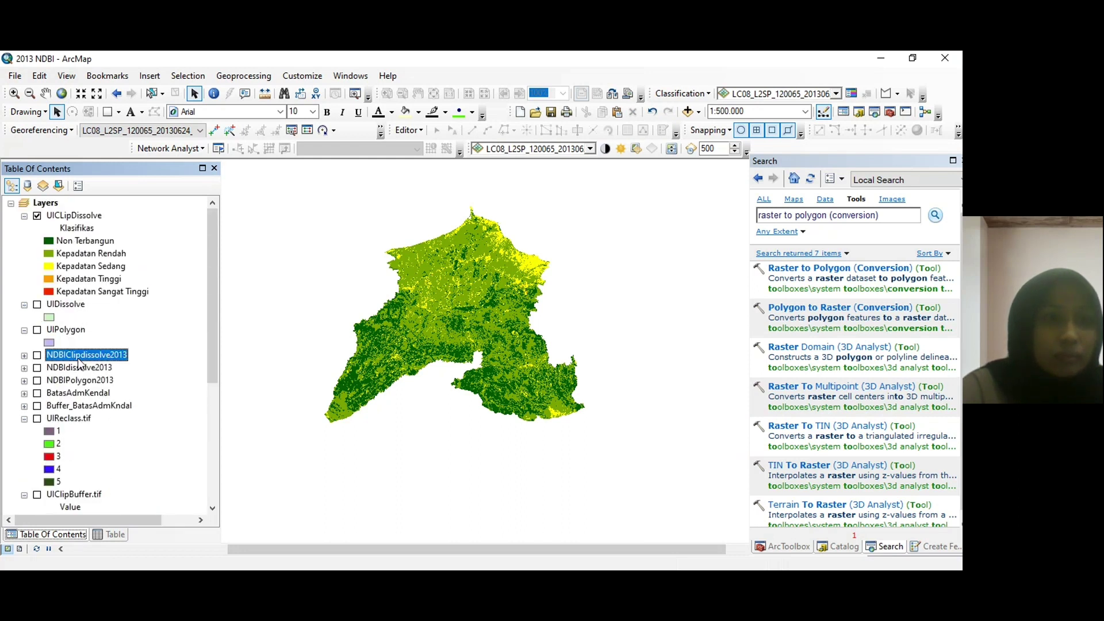
pyautogui.moveTo(86, 354); pyautogui.dragTo(86, 299)
pyautogui.click(36, 303)
pyautogui.click(24, 304)
pyautogui.click(87, 252)
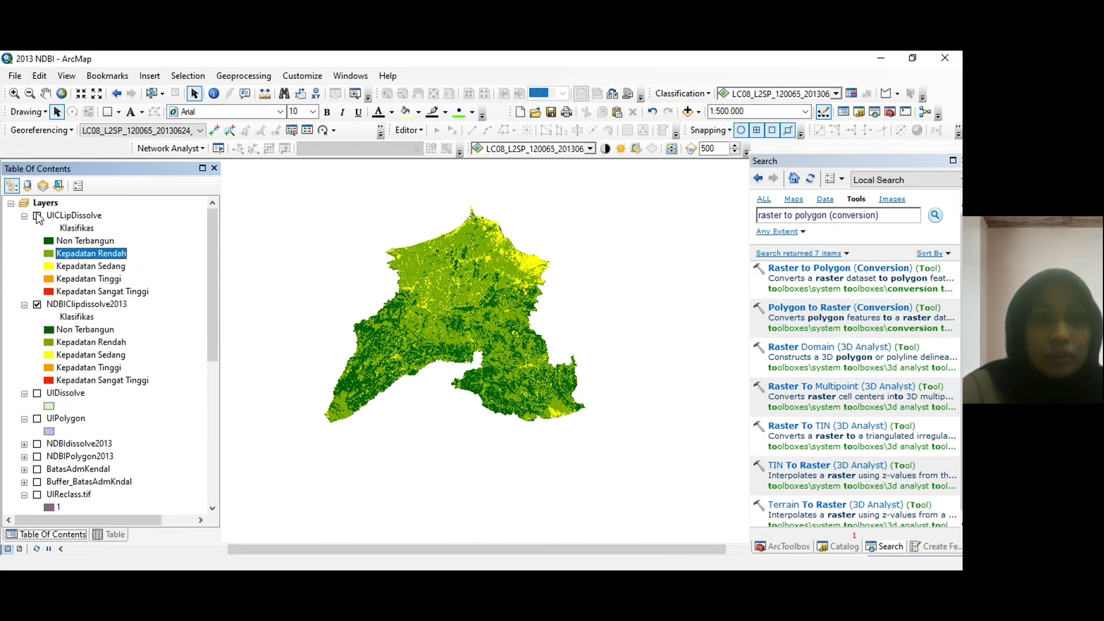
# Compare the class areas in the attribute tables of UICLipDissolve and NDBIClipdissolve2013
pyautogui.rightClick(96, 215)
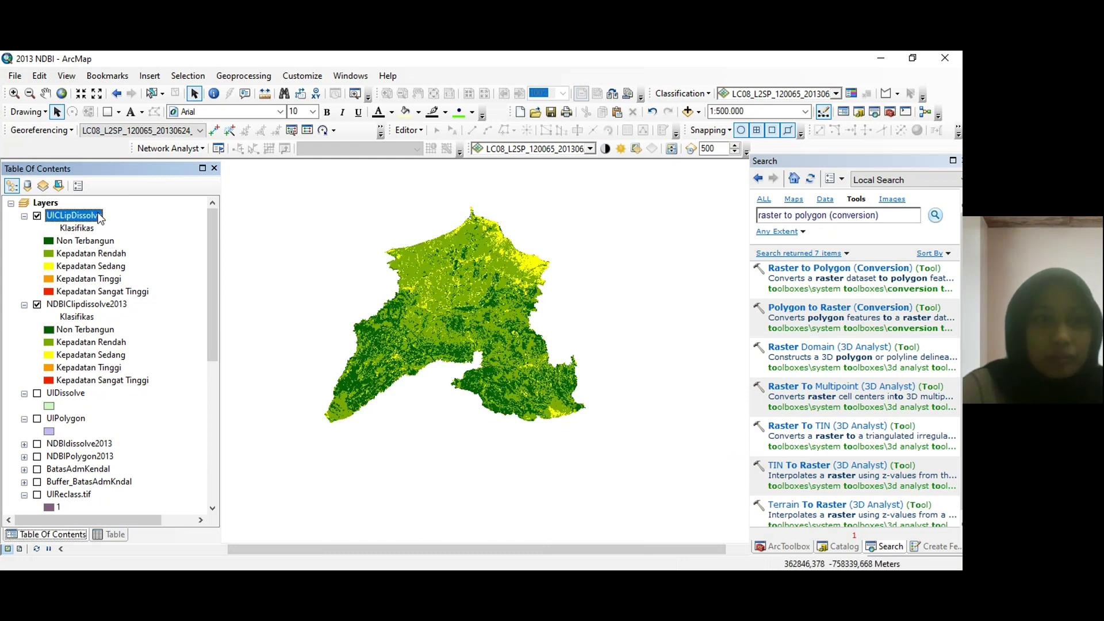
pyautogui.click(138, 250)
pyautogui.moveTo(62, 466); pyautogui.dragTo(178, 408)
pyautogui.click(68, 534)
pyautogui.rightClick(91, 304)
pyautogui.click(128, 305)
pyautogui.moveTo(63, 466); pyautogui.dragTo(173, 467)
pyautogui.click(71, 533)
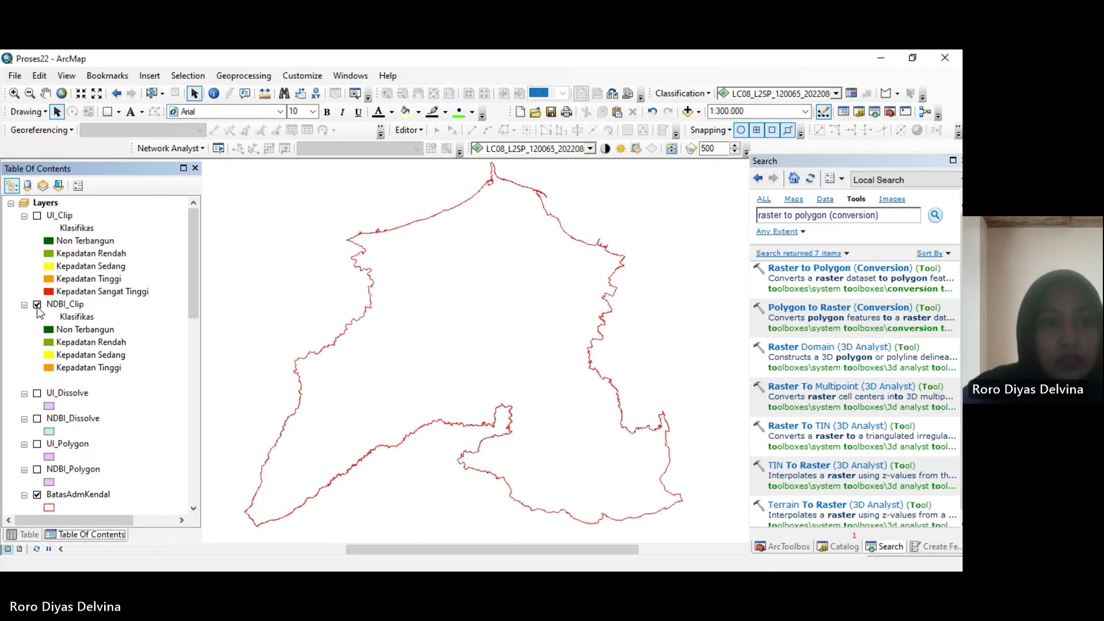
# Display the NDBI_Clip density classes in the Proses22 map
pyautogui.click(37, 308)
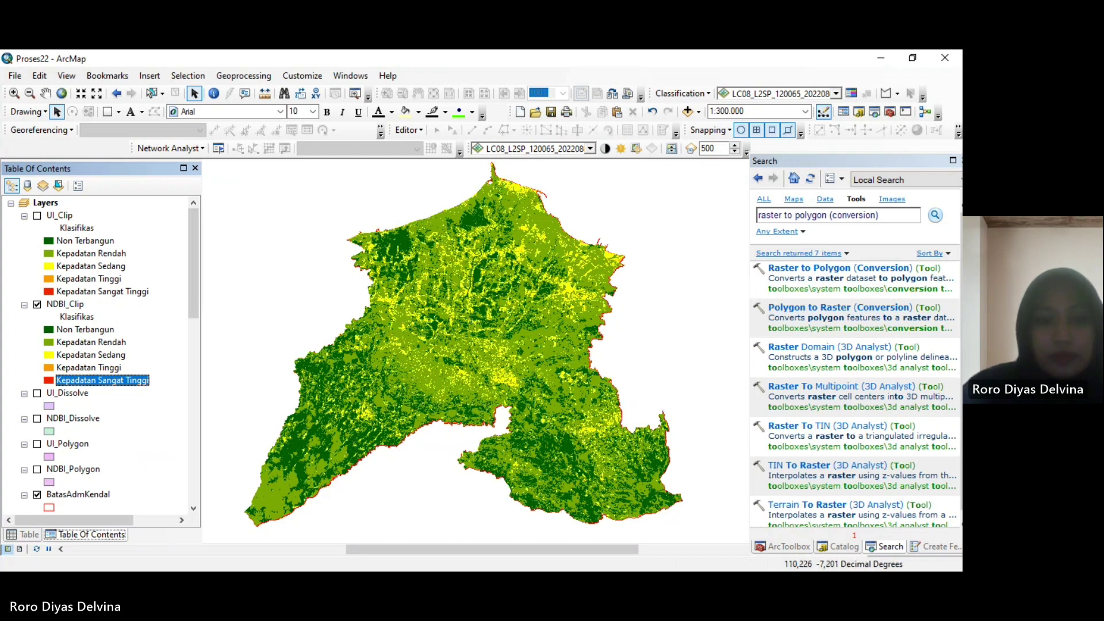
pyautogui.click(358, 536)
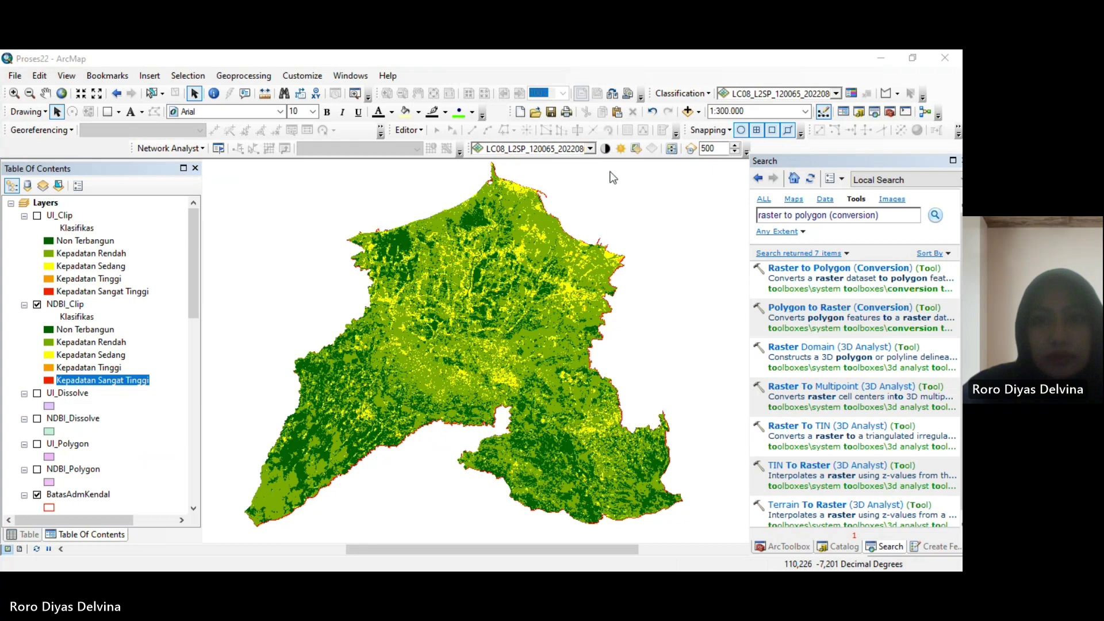